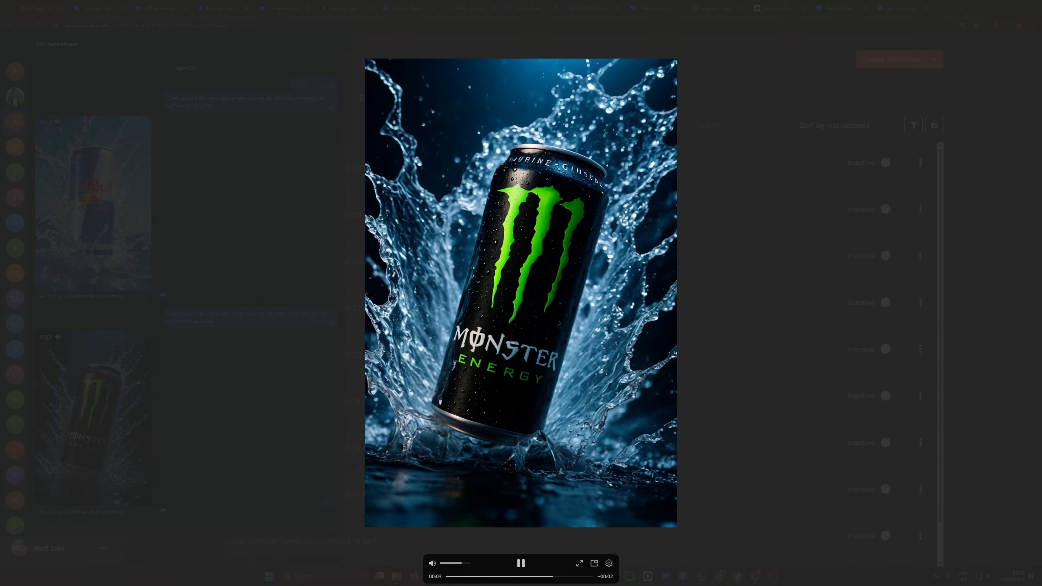
# - Watch the generated Monster, Nutella, Coca-Cola and McDonald's ad videos in sequence, then return to the bot chat
pyautogui.click(1023, 294)
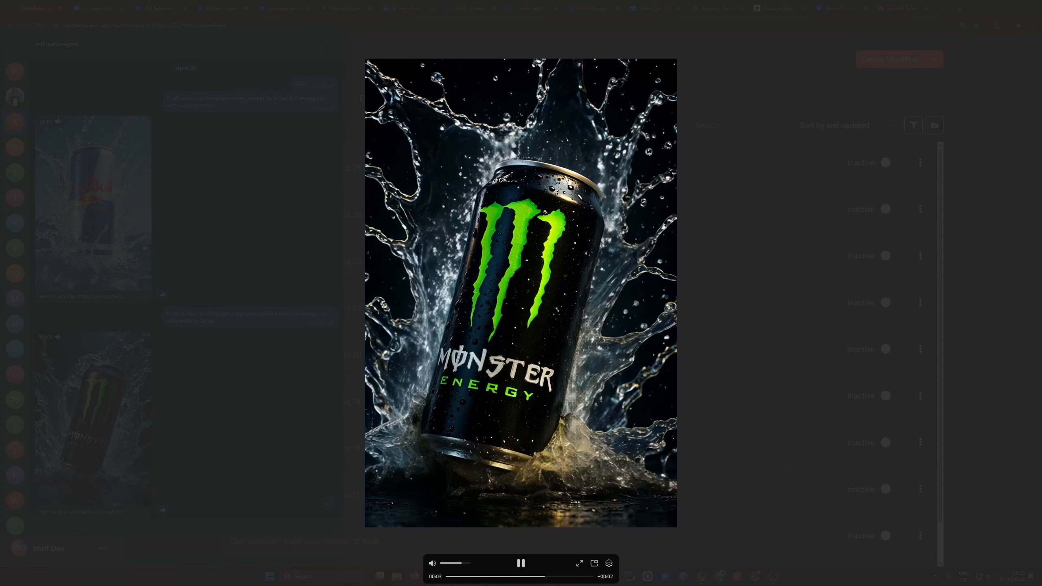
pyautogui.click(1024, 294)
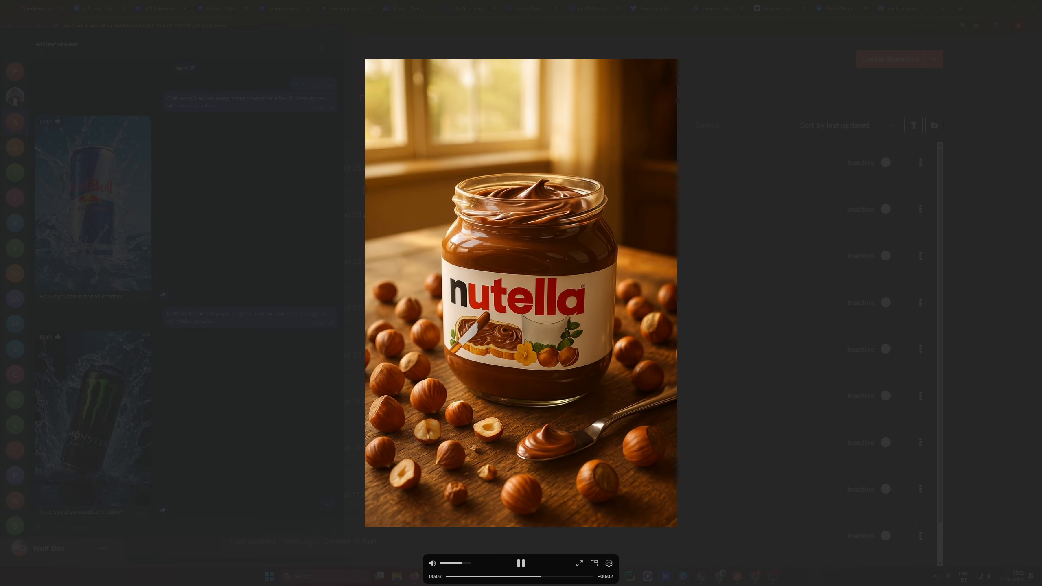
pyautogui.click(1024, 294)
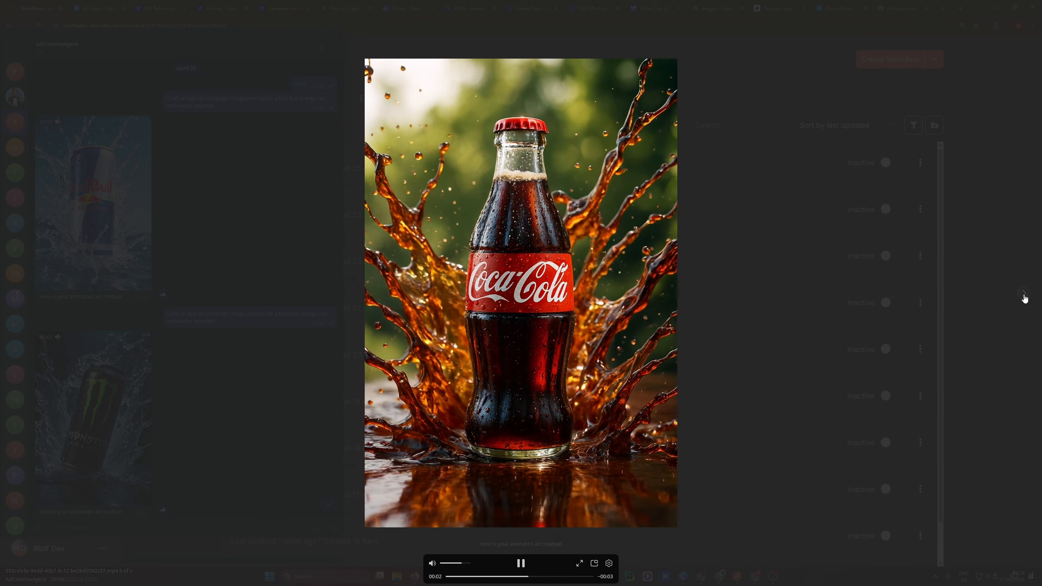
pyautogui.click(1023, 293)
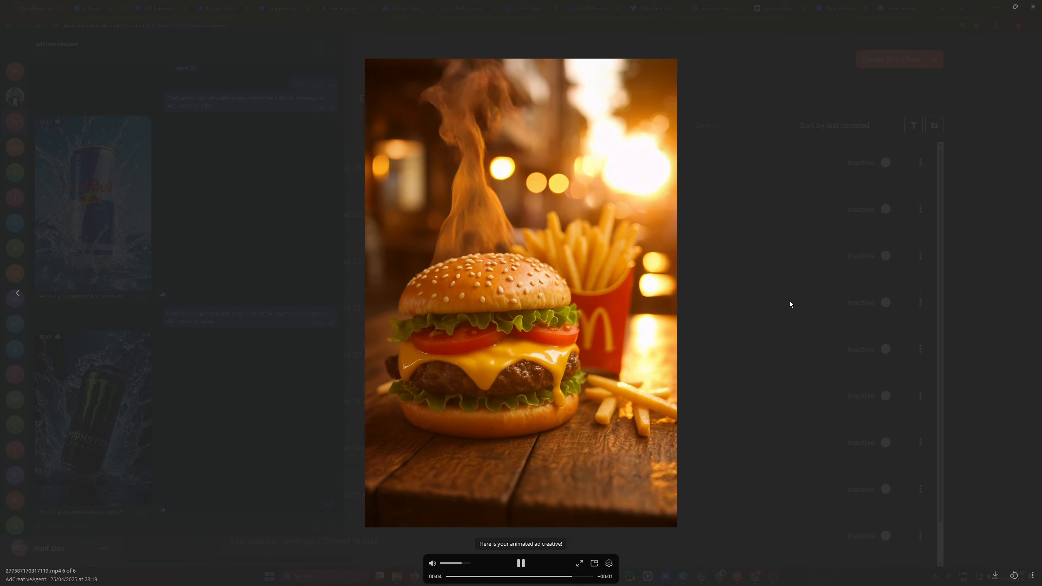
pyautogui.click(790, 300)
pyautogui.scroll(-1, 235, 222)
pyautogui.click(191, 216)
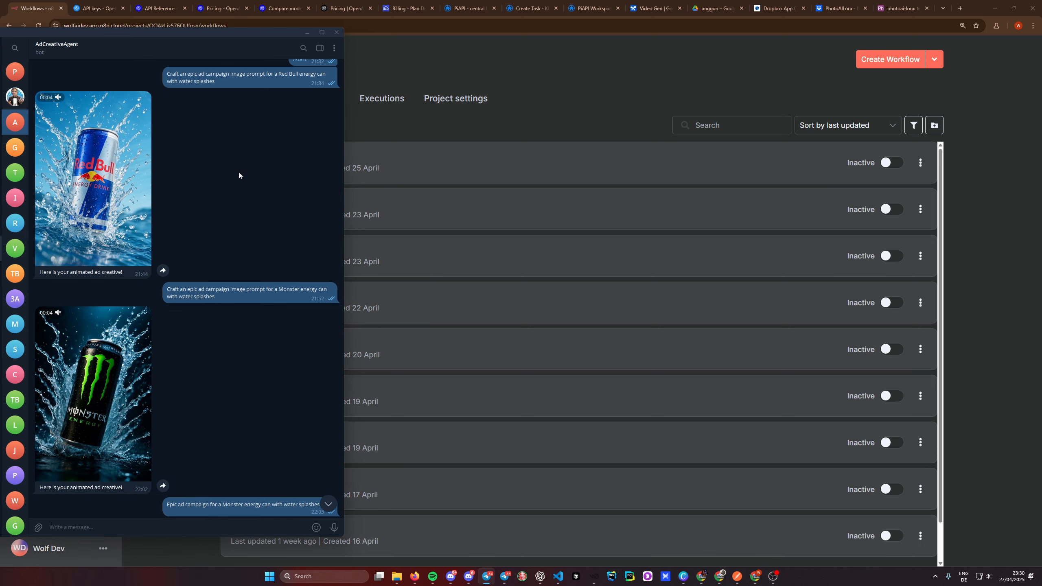
# - Review the ad campaign prompts and their video replies in the AdCreativeAgent chat, down to the McDonald's burger
pyautogui.scroll(-3, 207, 224)
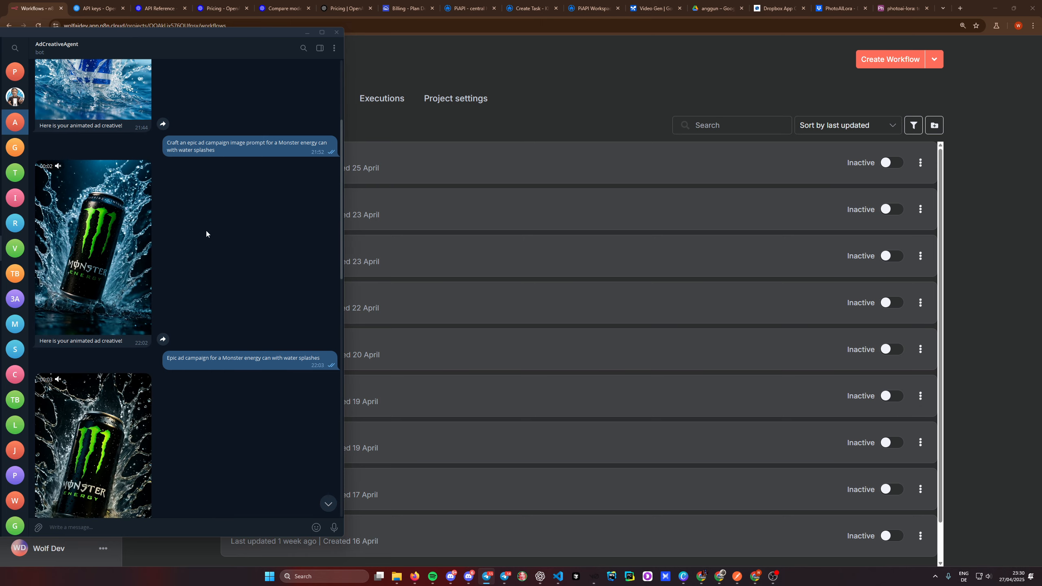
pyautogui.scroll(2, 215, 240)
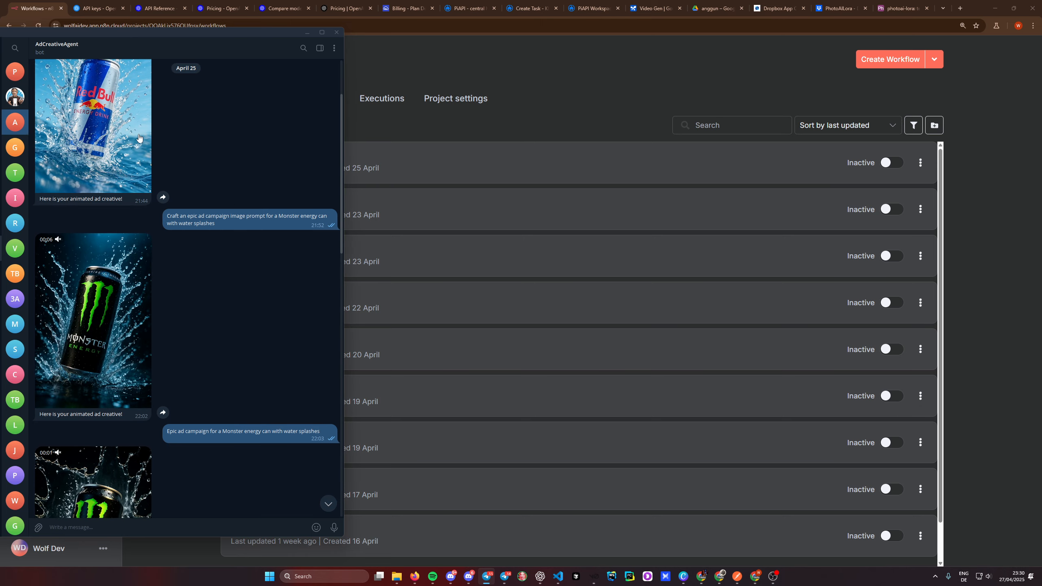
pyautogui.scroll(-3, 195, 238)
pyautogui.scroll(-10, 195, 237)
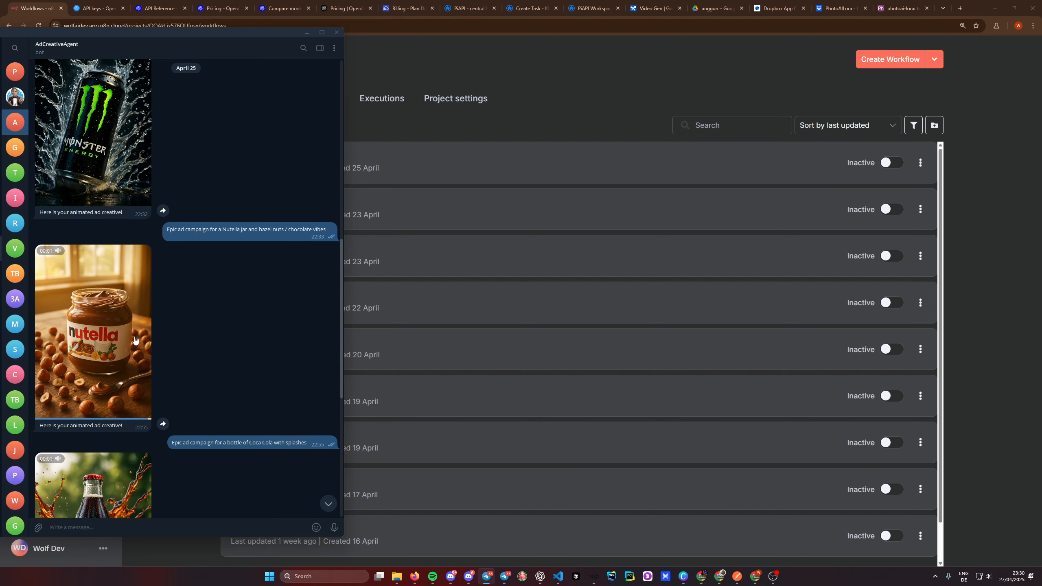
pyautogui.scroll(-4, 202, 348)
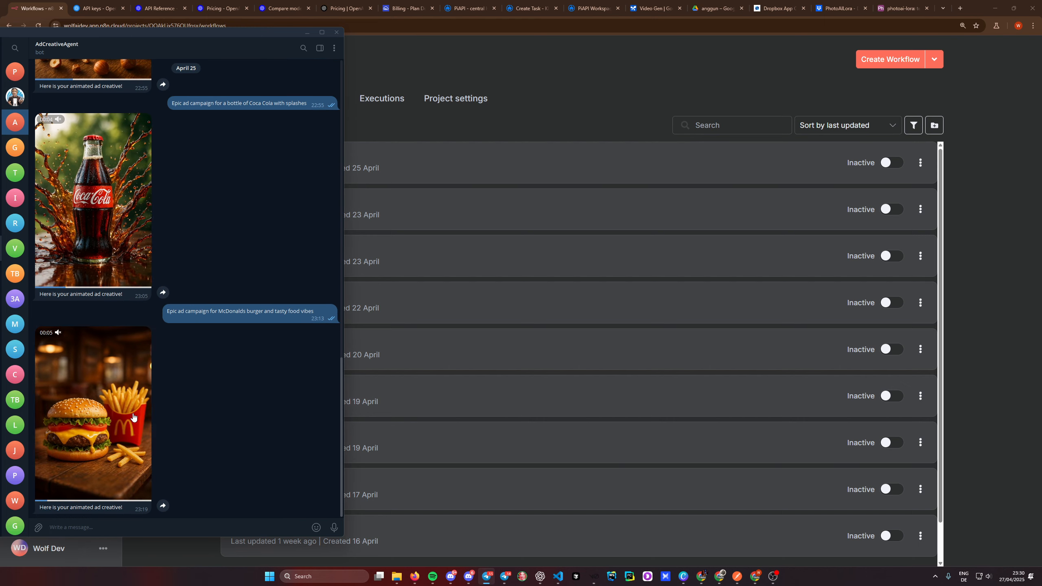
# - Play the Coca-Cola and Nutella ad videos enlarged from the chat, closing each one after viewing
pyautogui.scroll(4, 246, 414)
pyautogui.scroll(2, 246, 417)
pyautogui.click(131, 413)
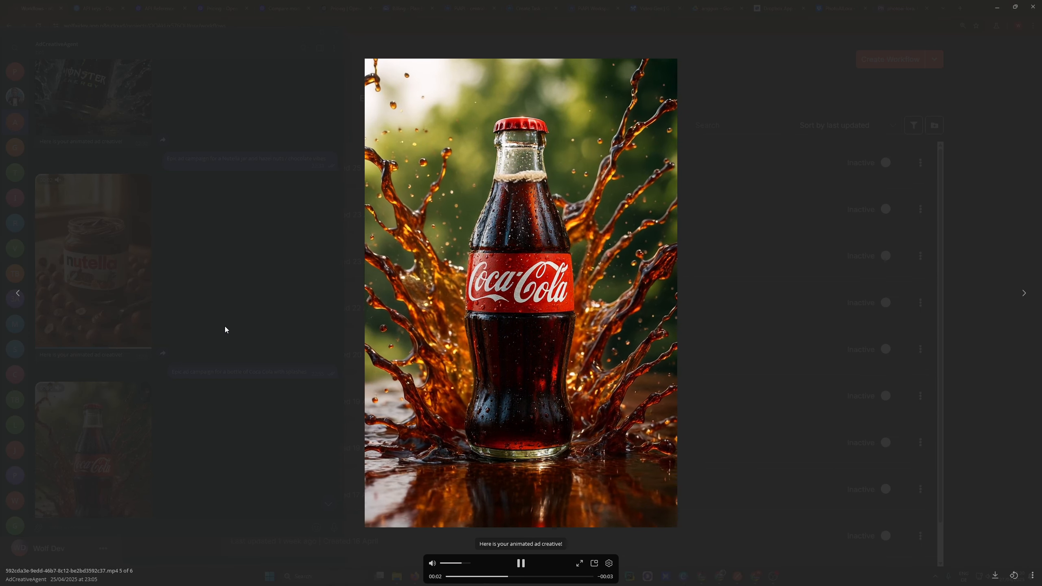
pyautogui.click(197, 321)
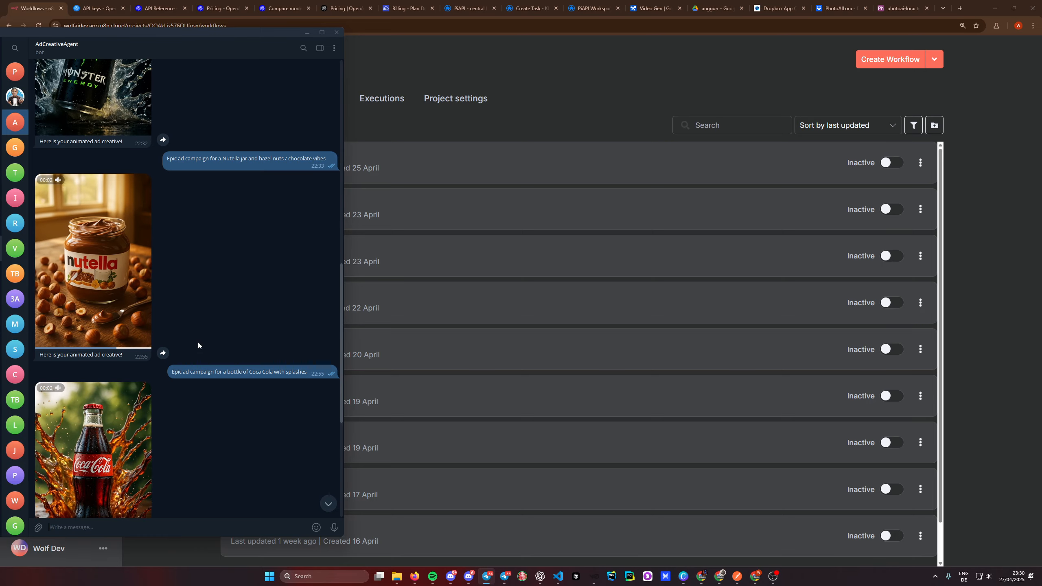
pyautogui.scroll(4, 197, 342)
pyautogui.click(142, 387)
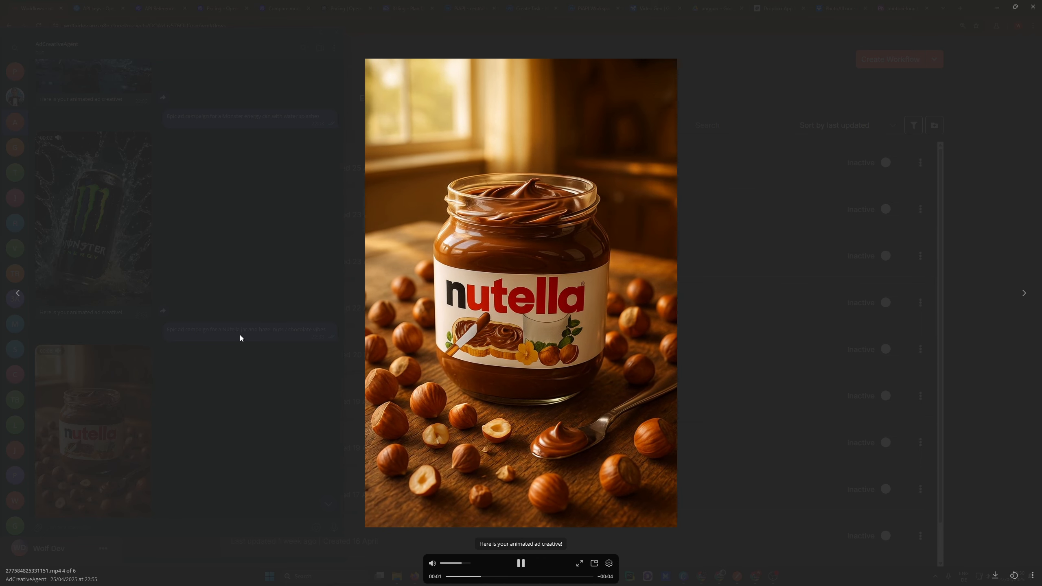
pyautogui.click(213, 393)
# - Play both Monster ad videos and the Red Bull ad video enlarged, closing each one after viewing
pyautogui.scroll(4, 215, 394)
pyautogui.click(125, 364)
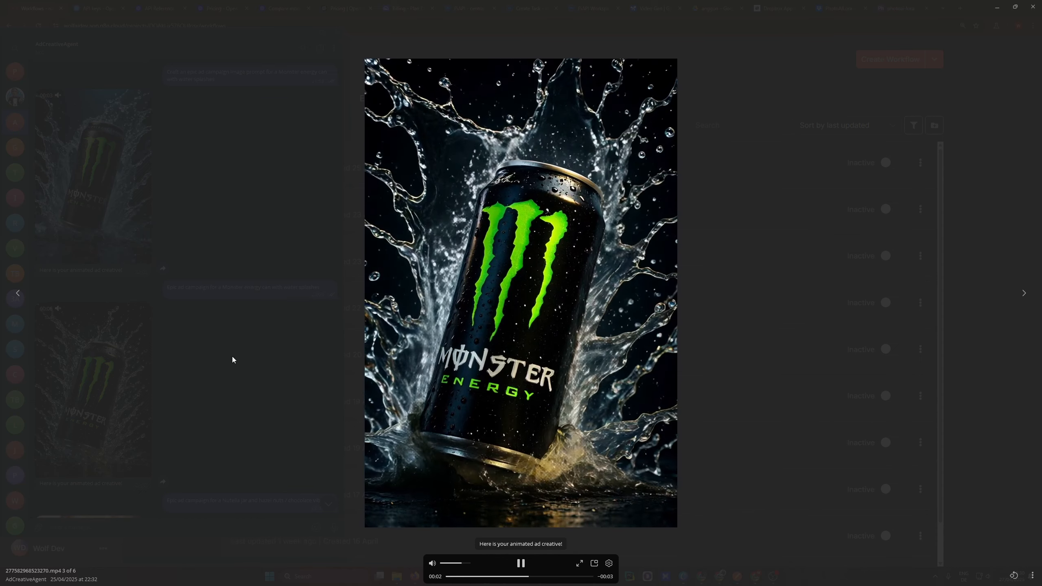
pyautogui.click(232, 357)
pyautogui.scroll(5, 222, 400)
pyautogui.click(123, 372)
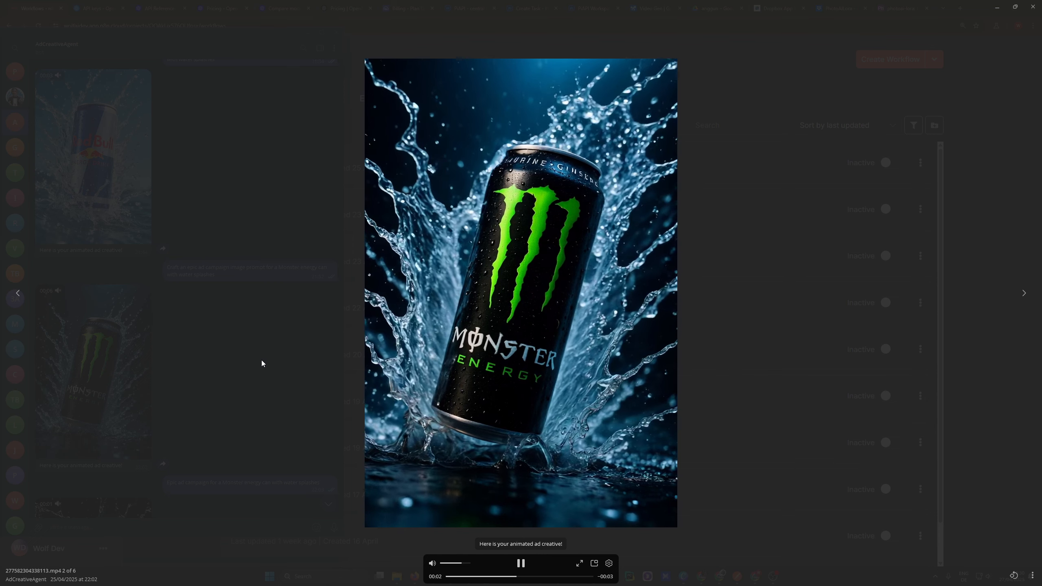
pyautogui.click(249, 362)
pyautogui.scroll(3, 242, 396)
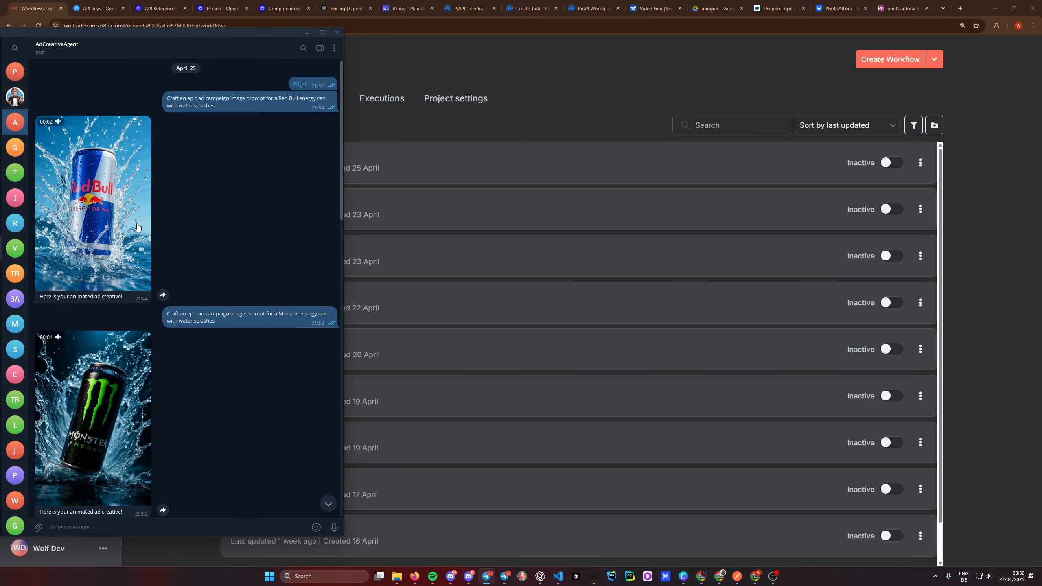
pyautogui.click(119, 243)
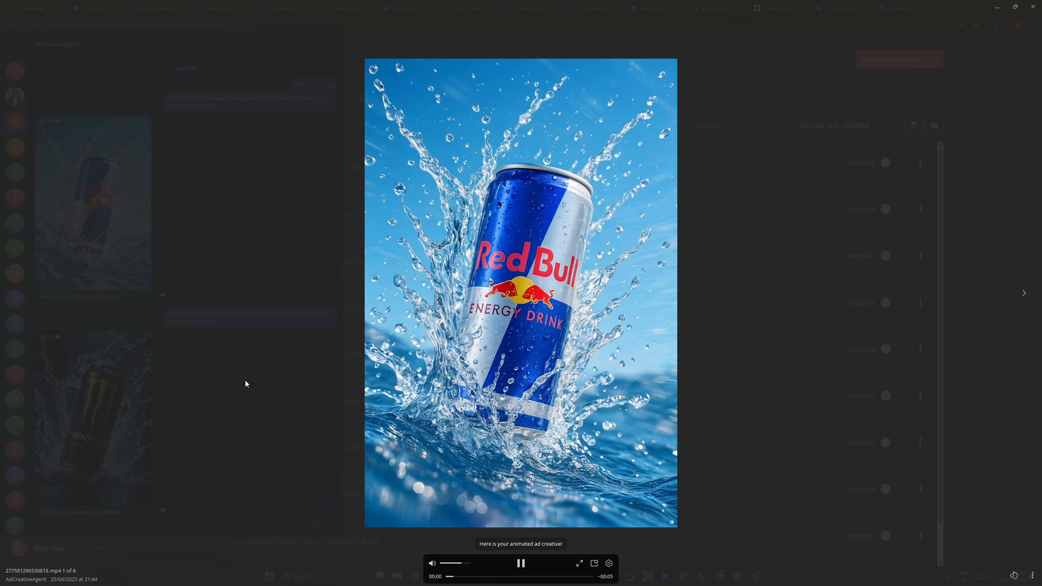
pyautogui.click(236, 401)
pyautogui.scroll(-2, 237, 400)
# - Switch to n8n, create a new workflow in the wolfaidev project, and add a Telegram "On message" trigger as its first step
pyautogui.click(557, 73)
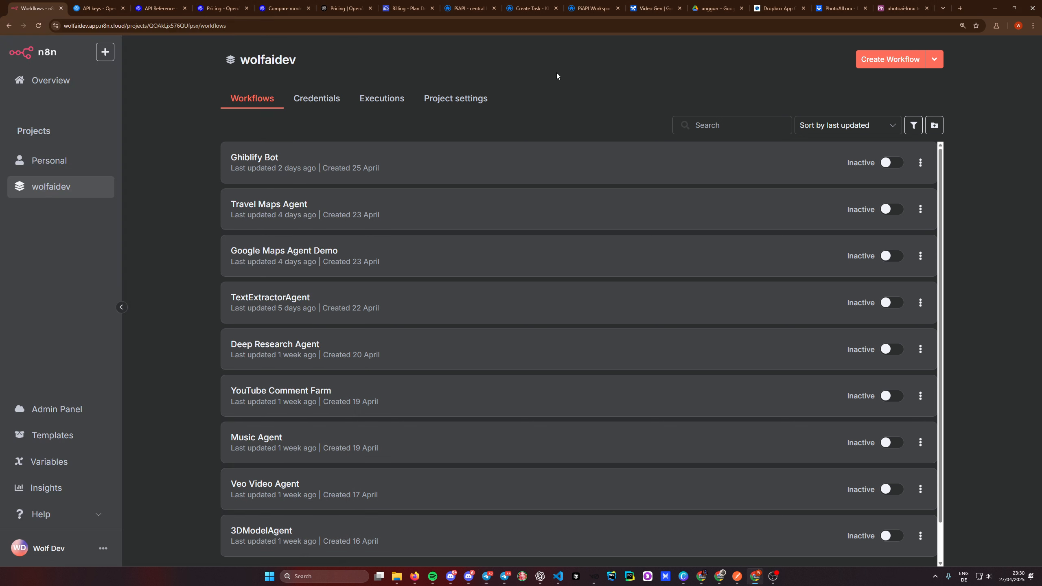
pyautogui.click(881, 61)
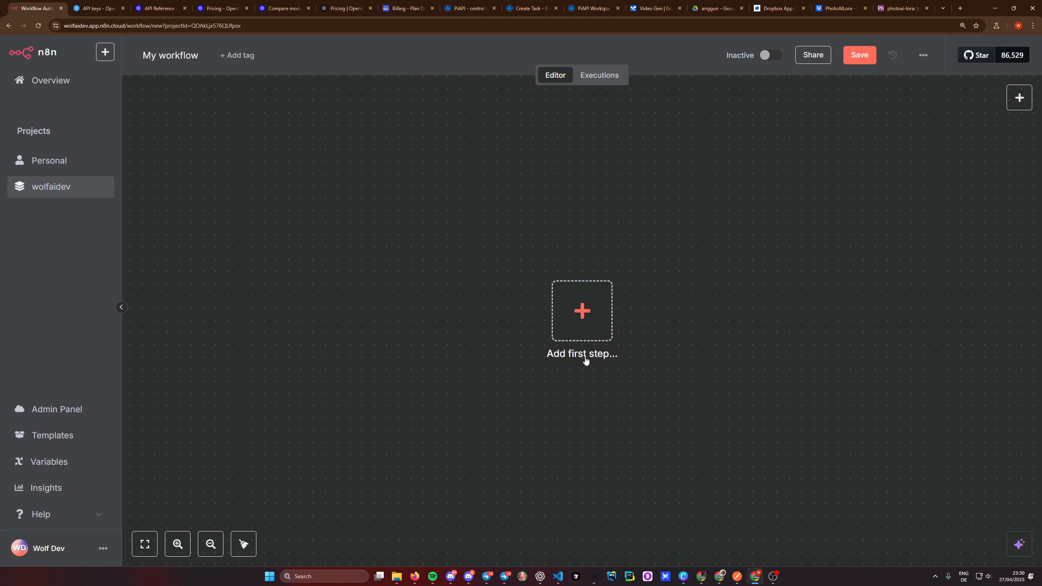
pyautogui.click(590, 329)
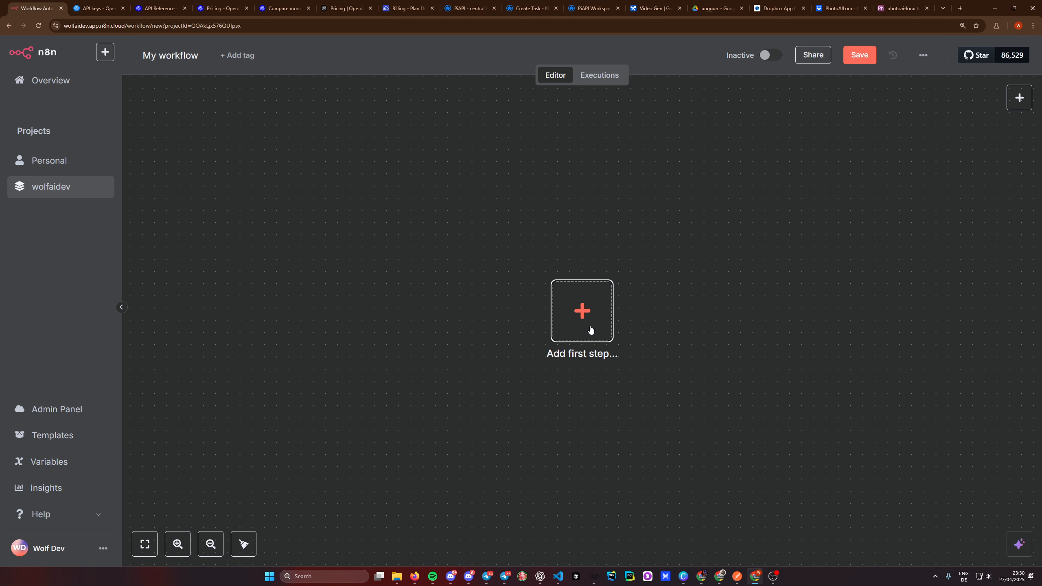
pyautogui.write('tele')
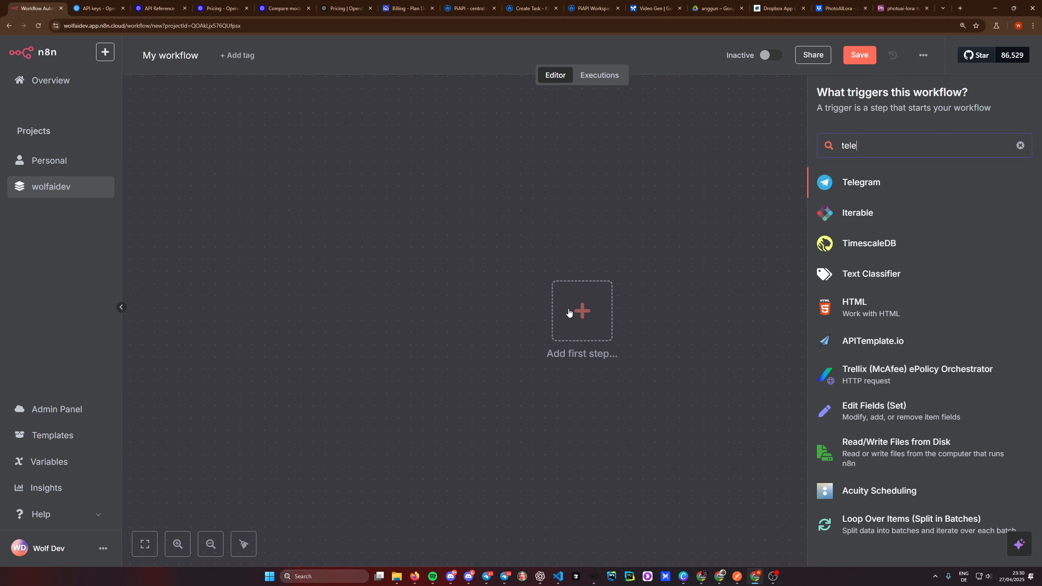
pyautogui.click(863, 184)
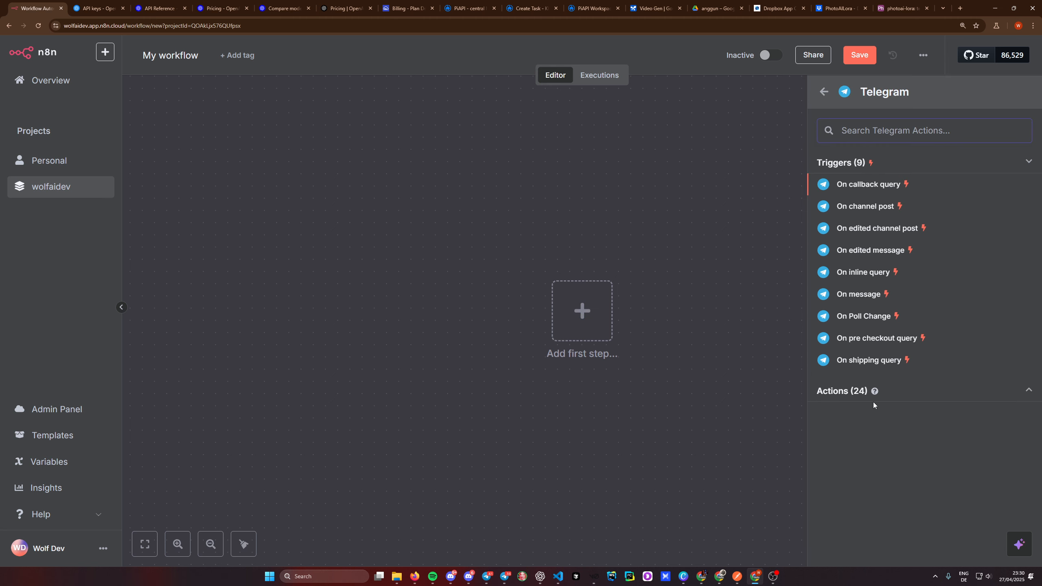
pyautogui.click(859, 294)
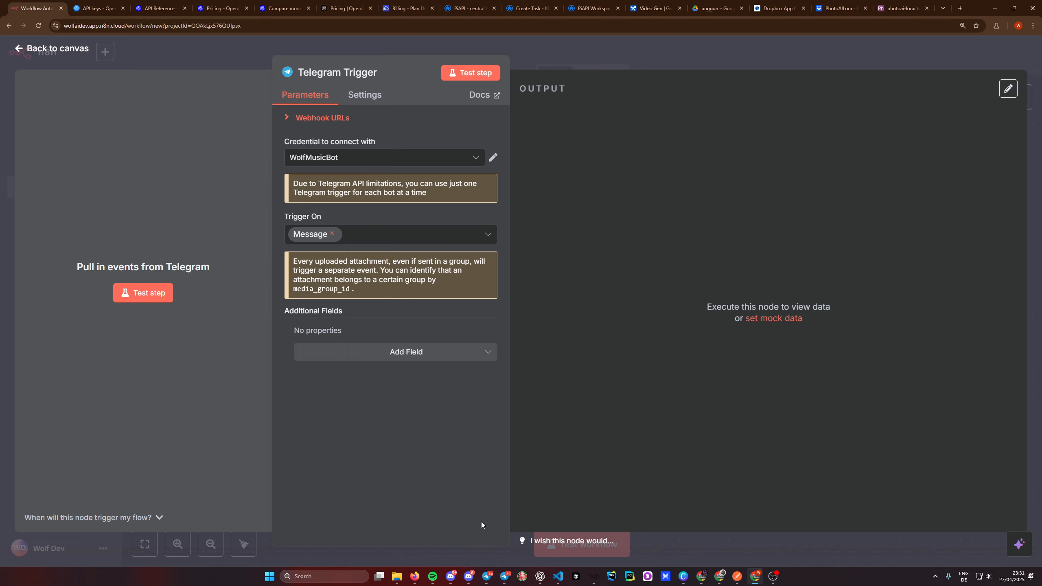
# - Switch to the BotFather chat in Telegram and send the drafted message "Subscribe to wolfaidev!"
pyautogui.click(504, 576)
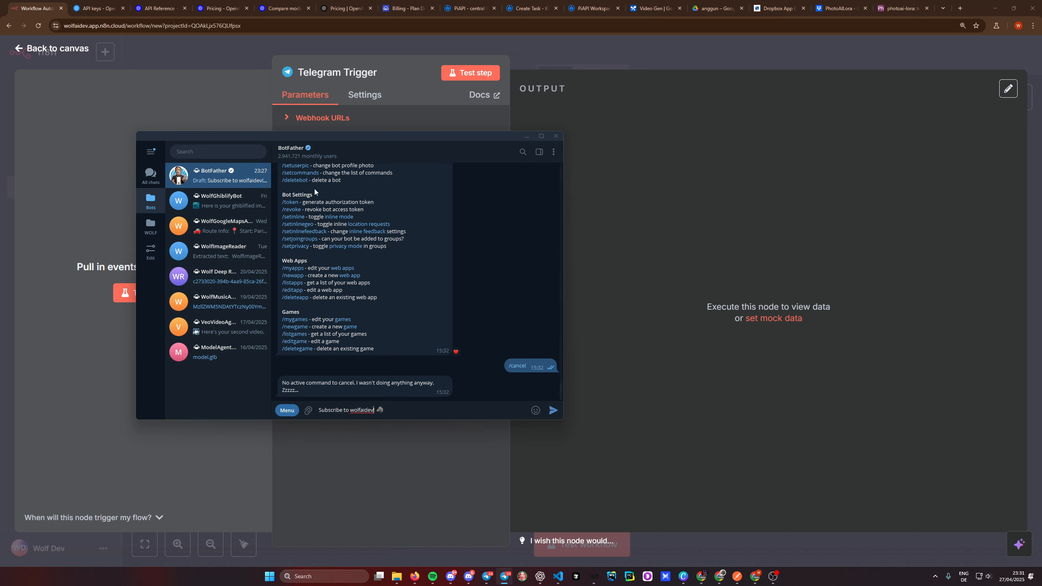
pyautogui.moveTo(395, 411); pyautogui.dragTo(304, 411)
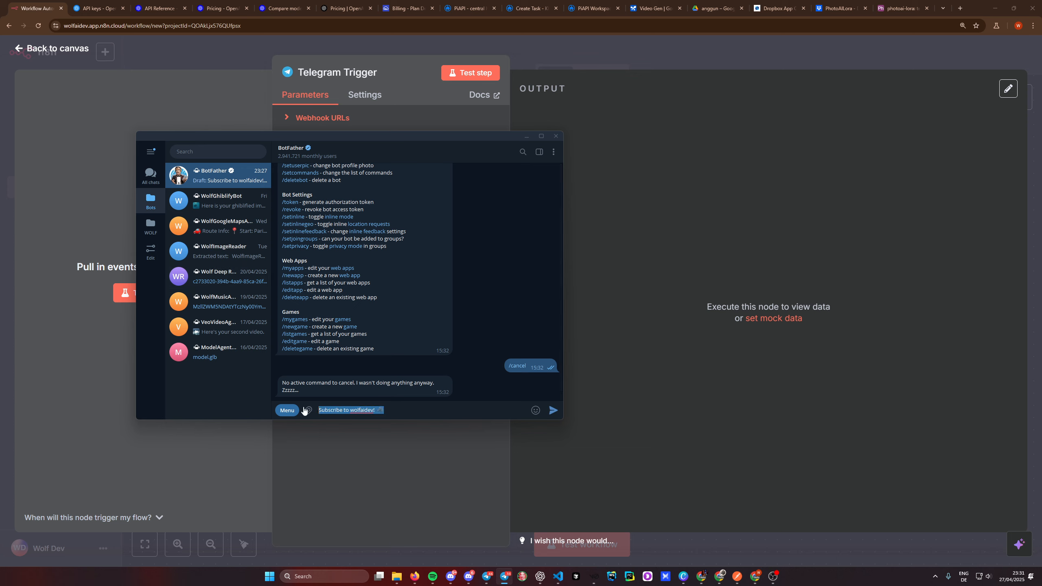
pyautogui.click(420, 414)
pyautogui.press('Return')
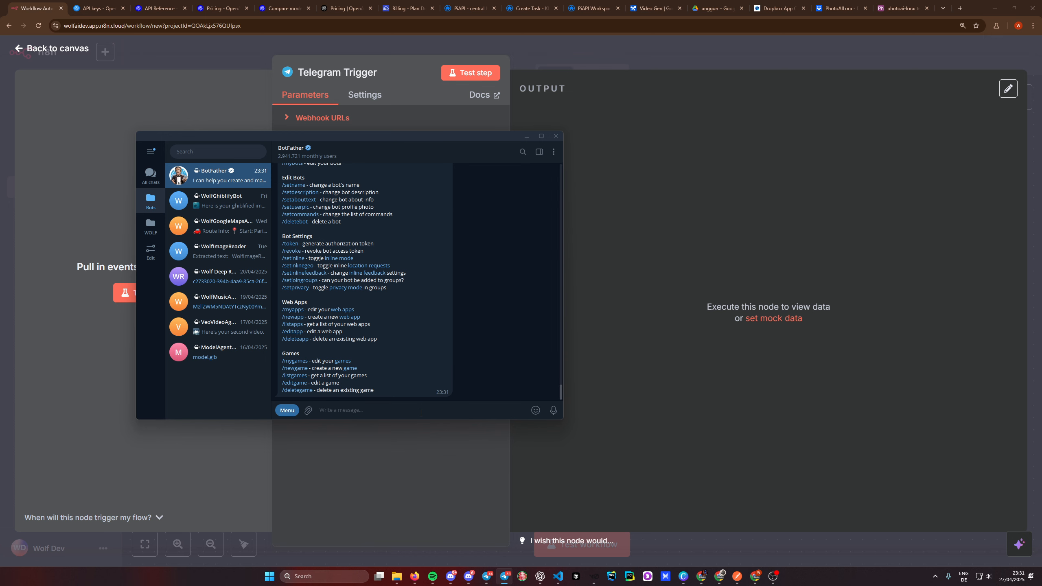
# - Create a new bot through BotFather's /newbot command, named WolfAdCreativeAgent with the username WolfAdCreativeAgentBot
pyautogui.scroll(4, 389, 320)
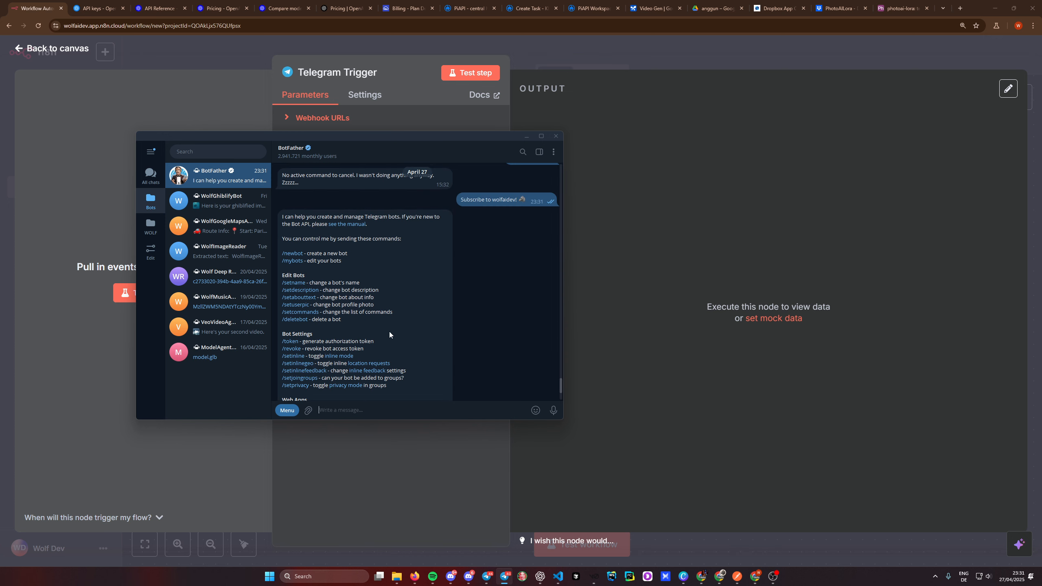
pyautogui.click(292, 253)
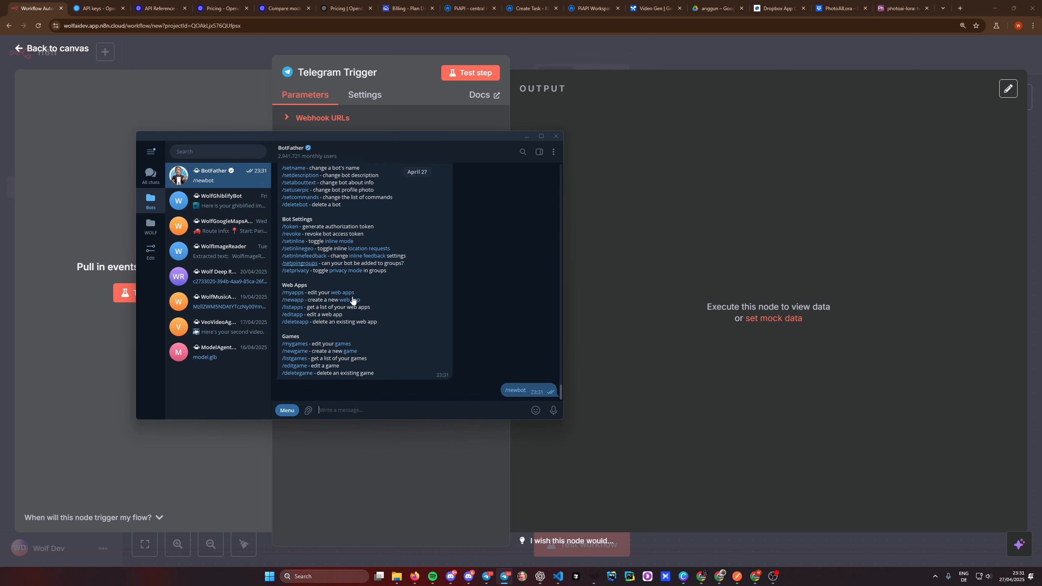
pyautogui.write('Wo')
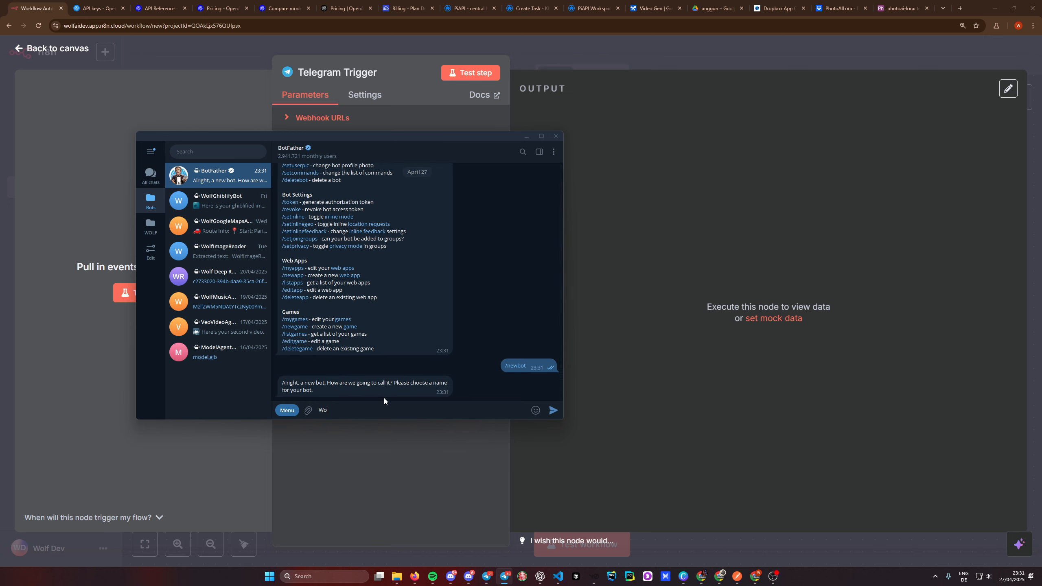
pyautogui.write('lfAdCreativeAgent')
pyautogui.press('Return')
pyautogui.write('Wol')
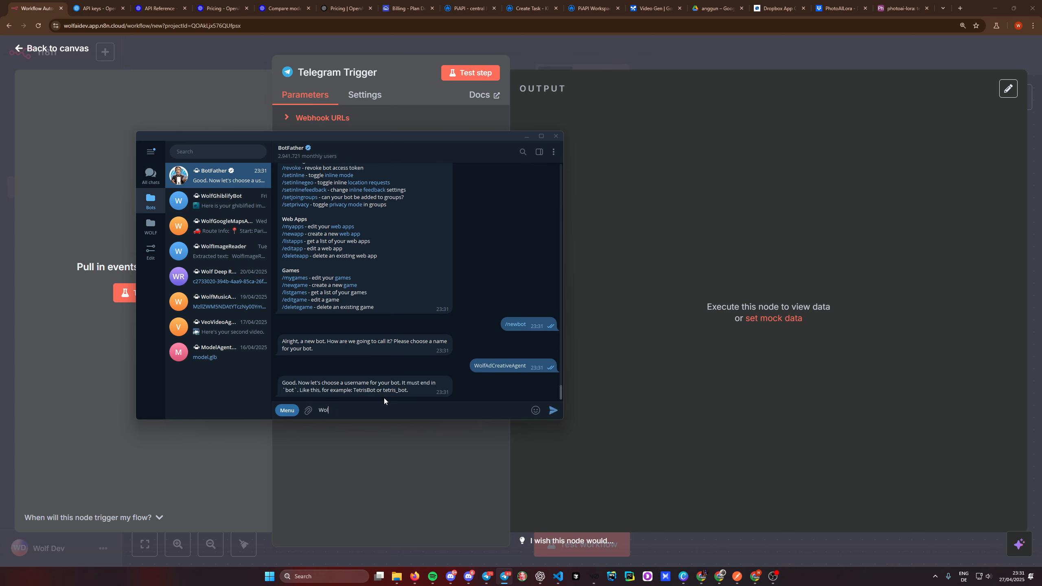
pyautogui.write('fAdCreativeAgentBot')
pyautogui.press('Return')
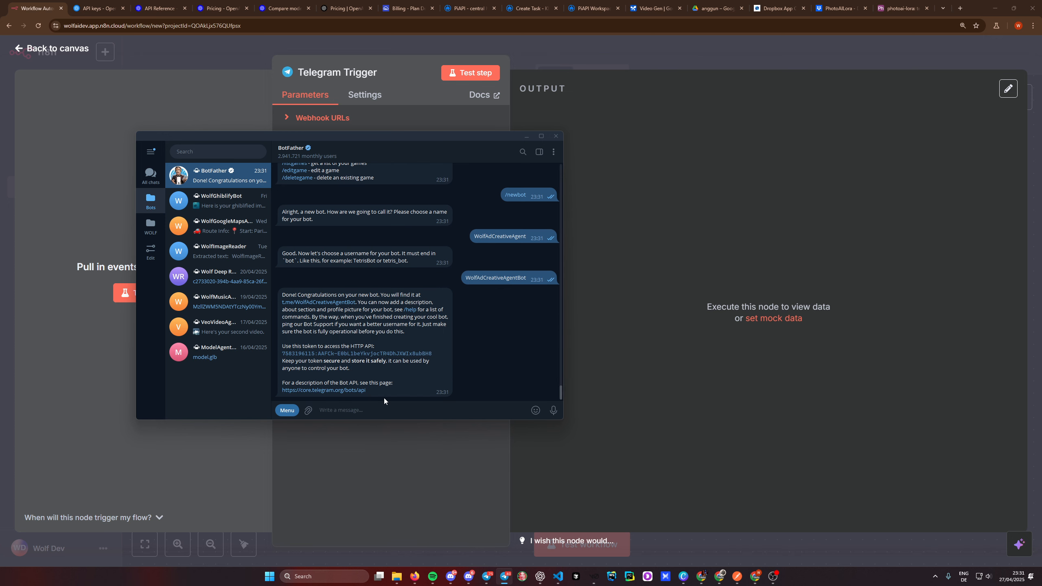
# - Copy the new bot's access token and paste it into the Access Token field of a new Telegram credential for the n8n trigger
pyautogui.doubleClick(338, 353)
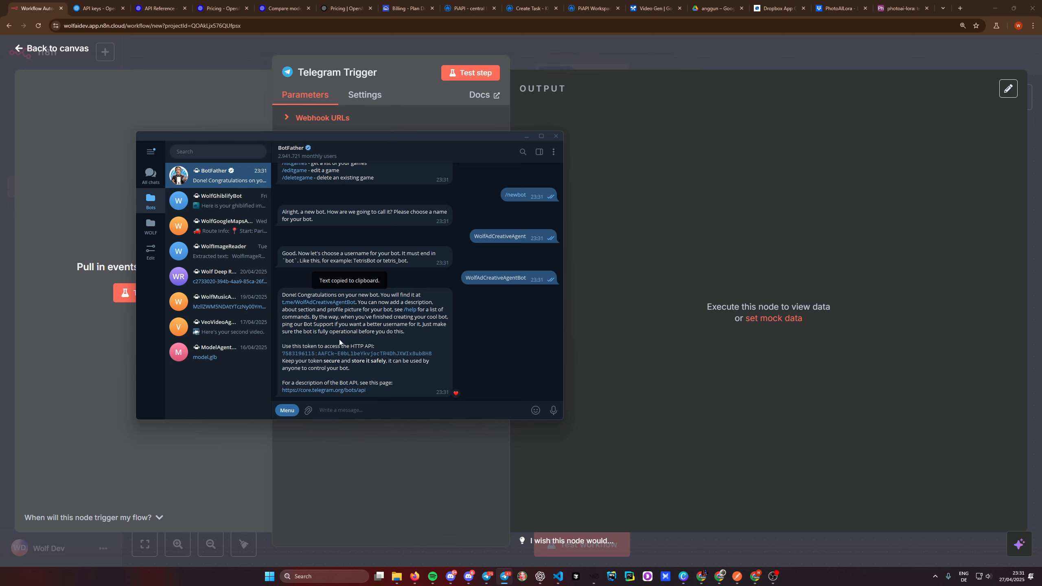
pyautogui.click(524, 138)
pyautogui.click(369, 158)
pyautogui.scroll(-2, 365, 288)
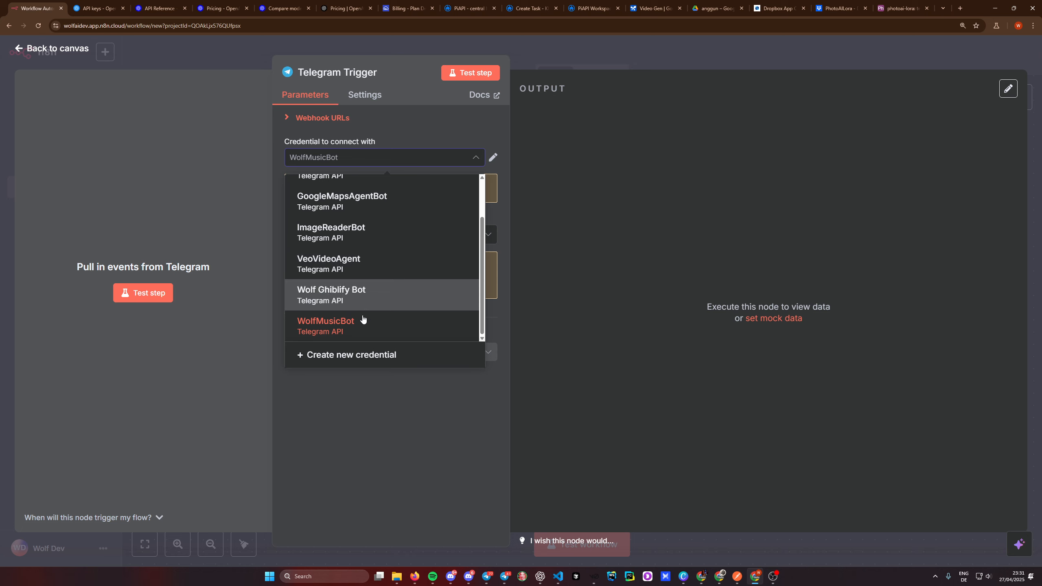
pyautogui.scroll(2, 379, 310)
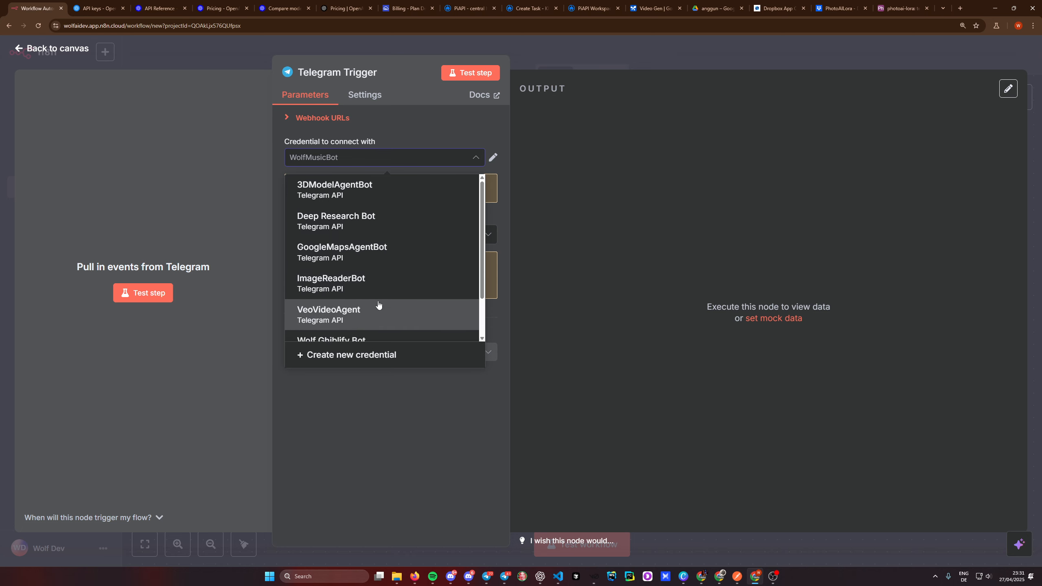
pyautogui.scroll(-1, 368, 272)
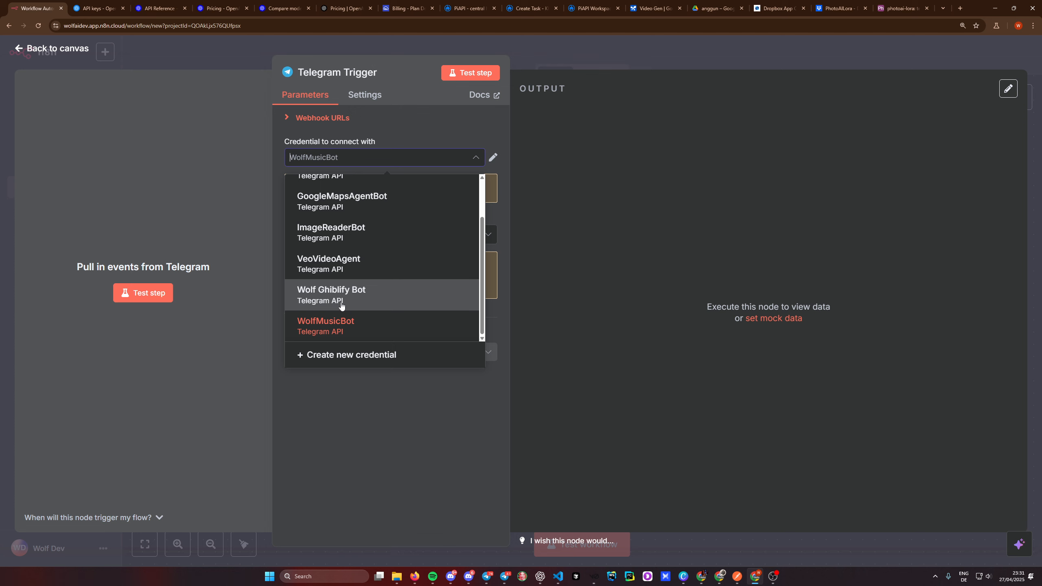
pyautogui.click(369, 353)
pyautogui.click(328, 238)
pyautogui.hotkey('ctrl', 'v')
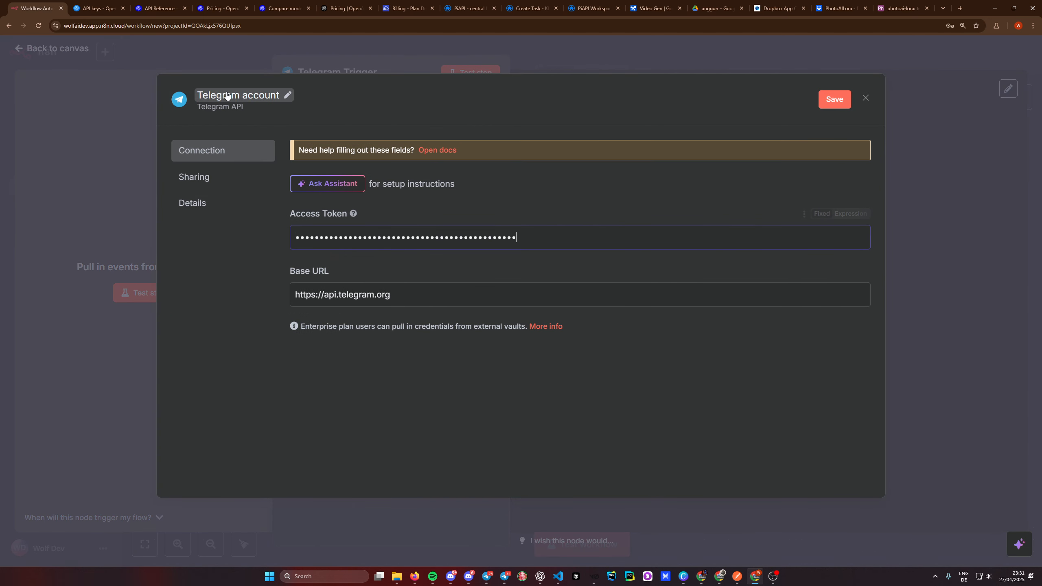
# - Name the Telegram credential WolfAdCreativeAgent, save it while declining the browser's password update, and return to the workflow canvas
pyautogui.click(221, 95)
pyautogui.write('Wolgf')
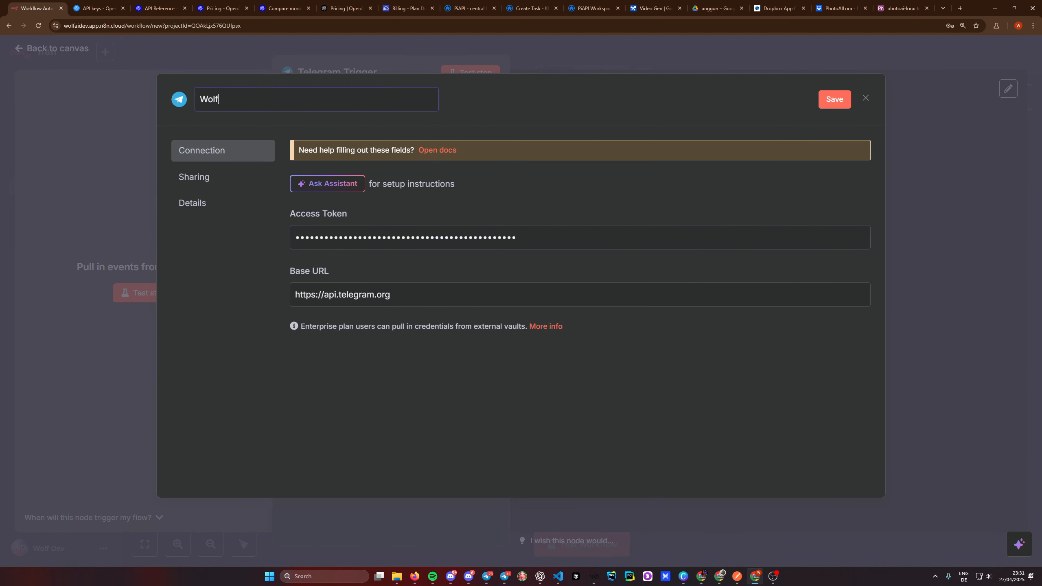
pyautogui.write('AdCreativeAgent')
pyautogui.click(500, 98)
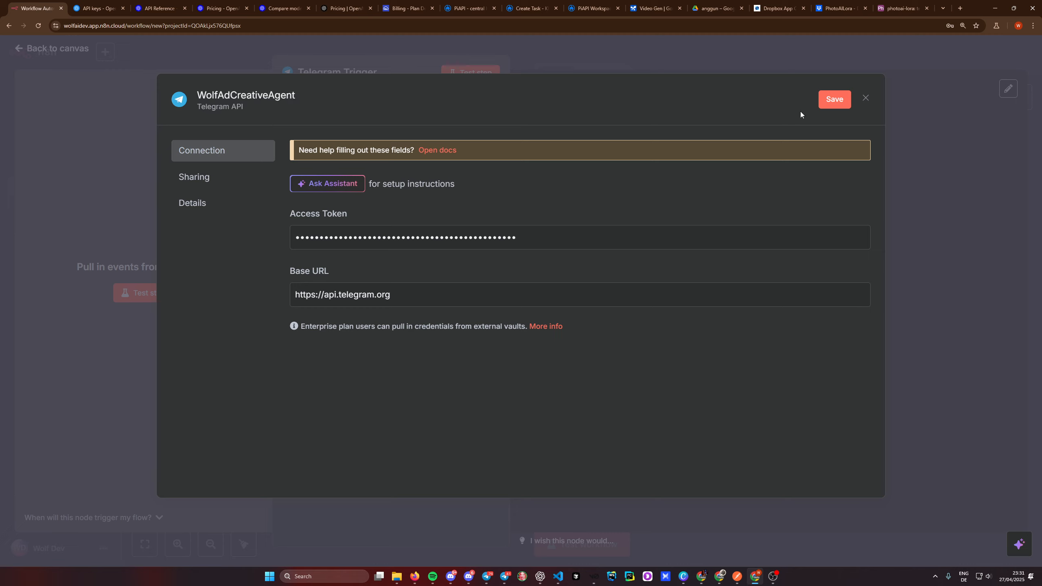
pyautogui.click(833, 100)
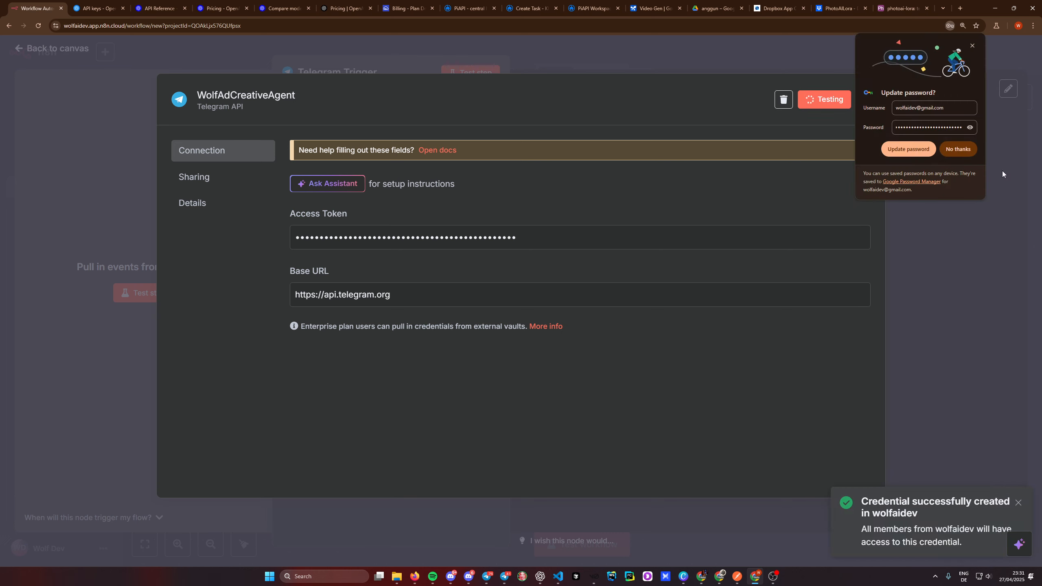
pyautogui.click(966, 150)
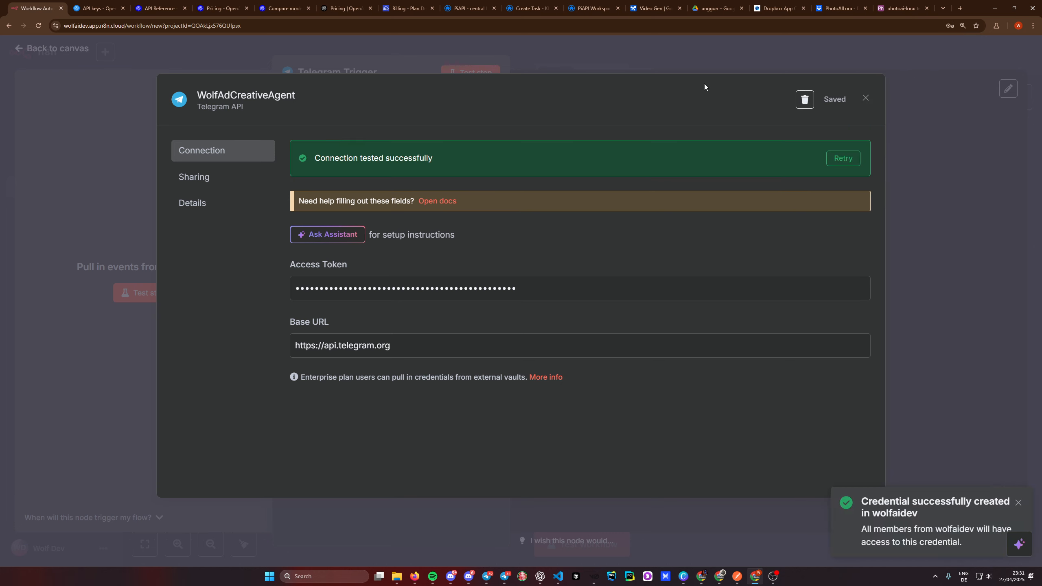
pyautogui.click(888, 66)
pyautogui.click(567, 67)
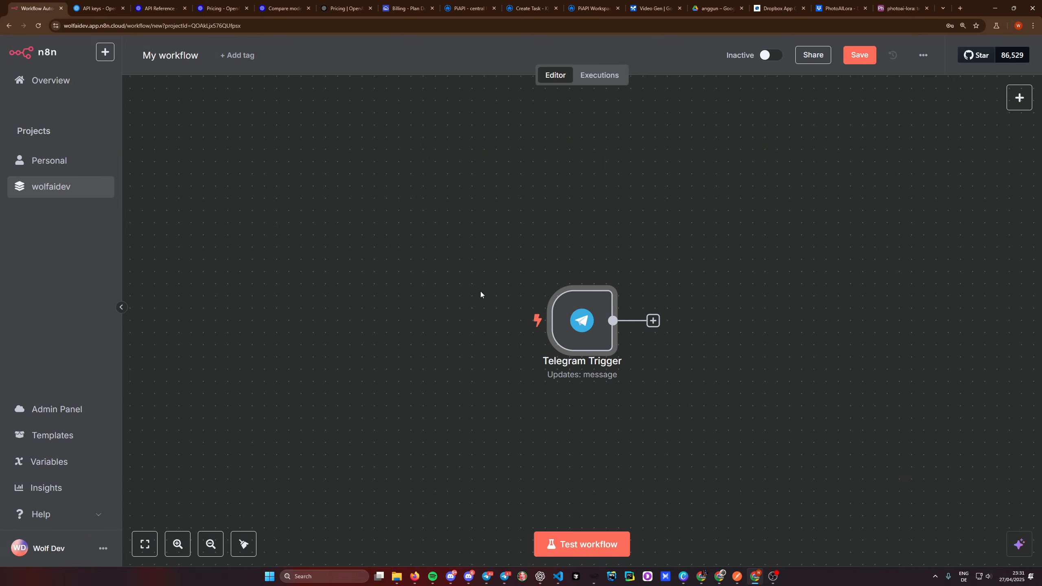
# - Rename the workflow as AdCreativeAgent
pyautogui.moveTo(479, 296); pyautogui.dragTo(298, 286)
pyautogui.scroll(1, 410, 317)
pyautogui.scroll(3, 432, 346)
pyautogui.moveTo(611, 370); pyautogui.dragTo(633, 296)
pyautogui.click(171, 62)
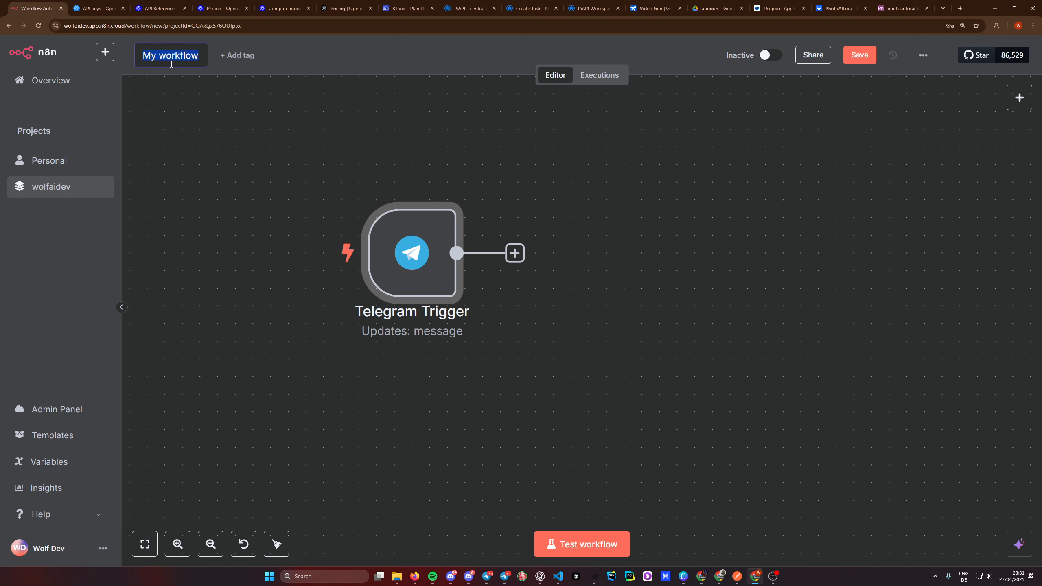
pyautogui.write('AdCrea')
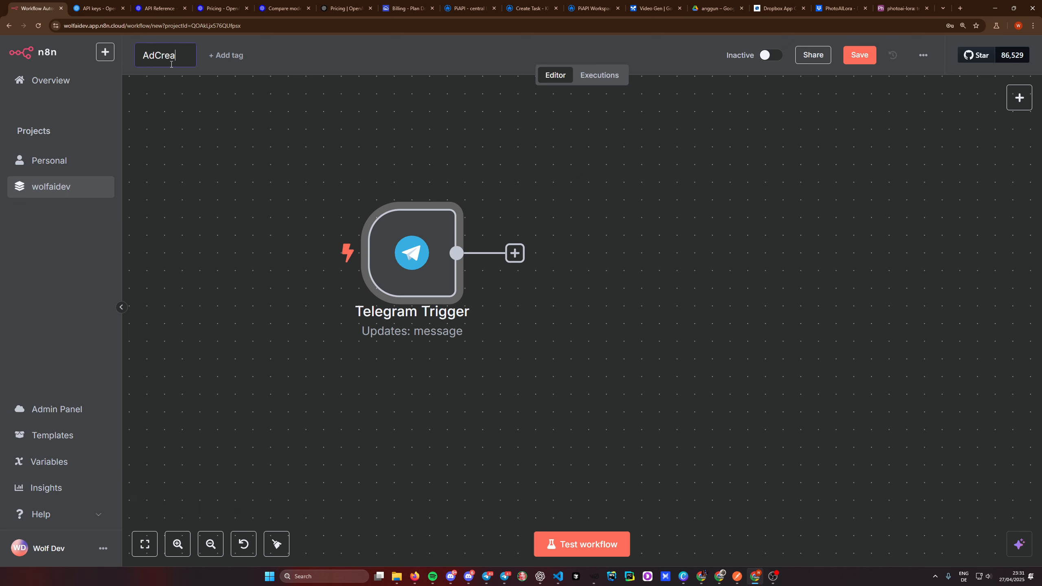
pyautogui.write('tiveAgent')
pyautogui.press('Return')
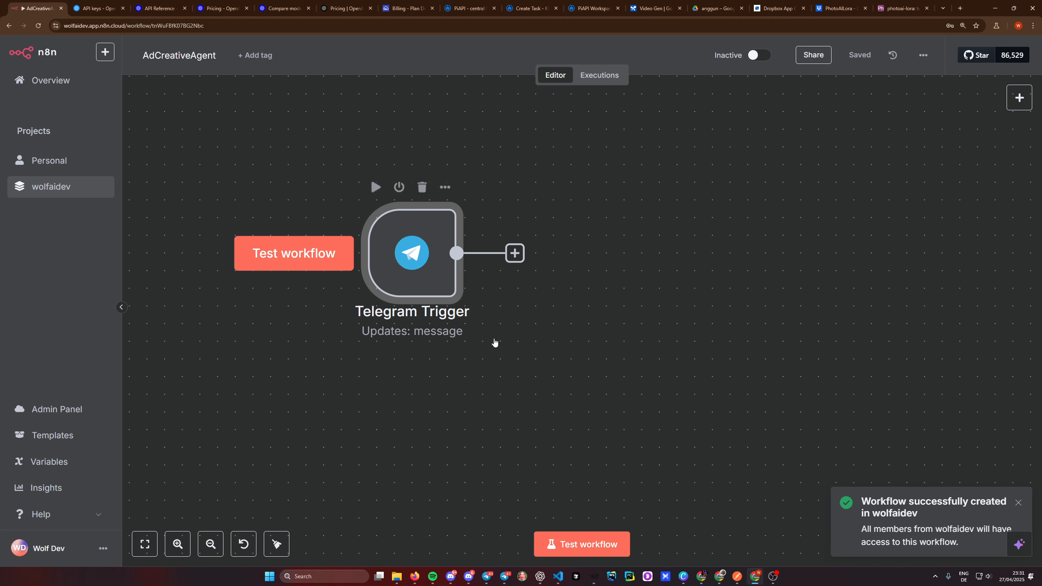
pyautogui.moveTo(627, 339); pyautogui.dragTo(579, 362)
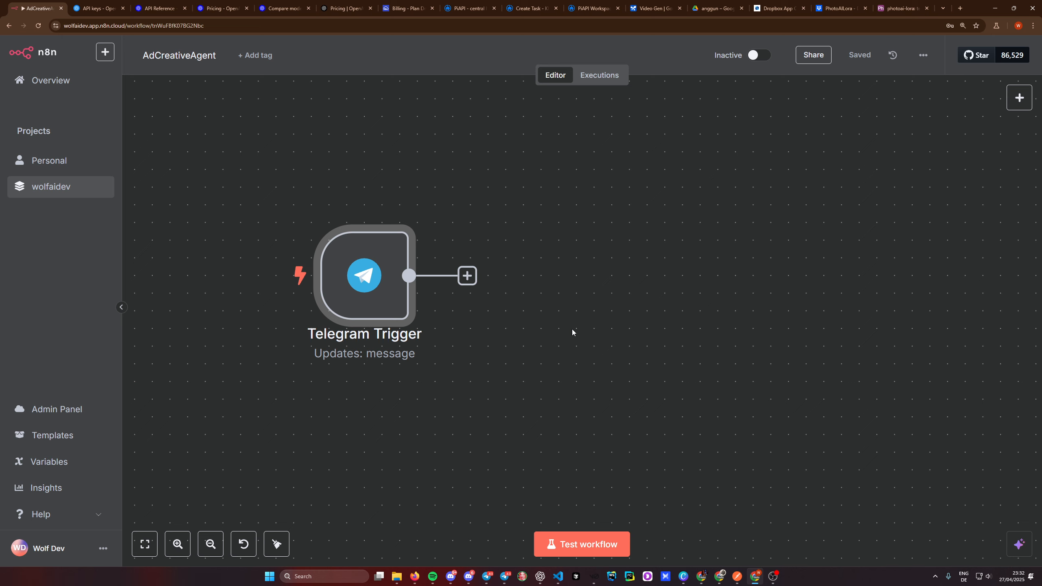
pyautogui.moveTo(555, 313); pyautogui.dragTo(487, 309)
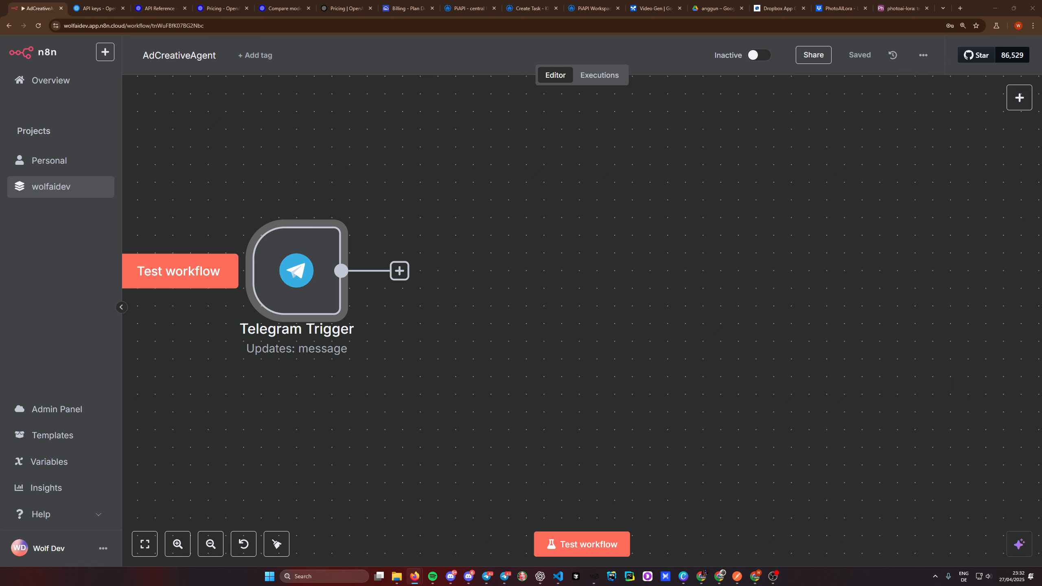
# - Switch to the OpenAI platform's API keys page, create a secret key named Ad Creative Agent, and copy it
pyautogui.click(98, 9)
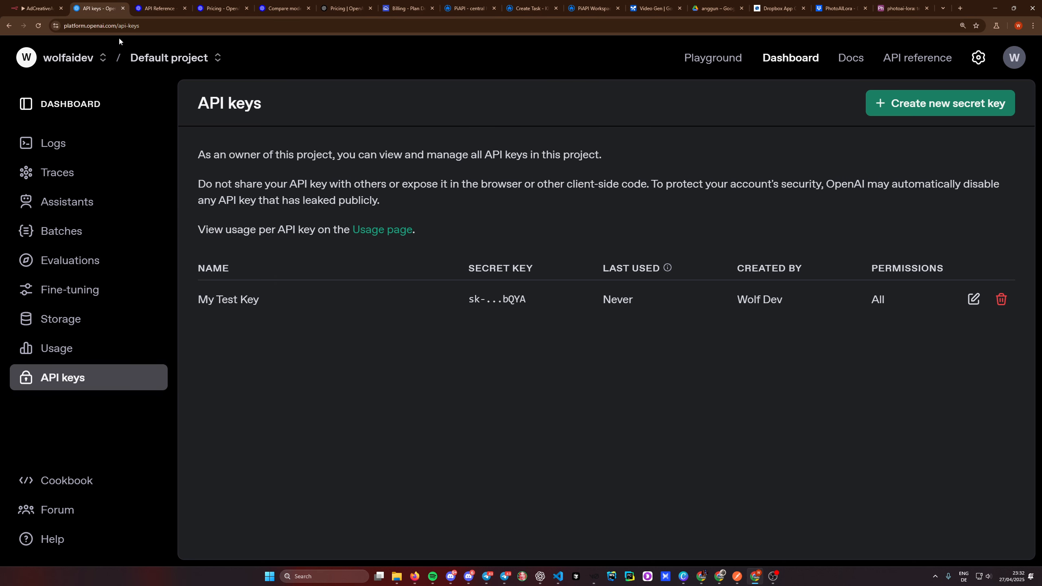
pyautogui.click(393, 412)
pyautogui.click(882, 104)
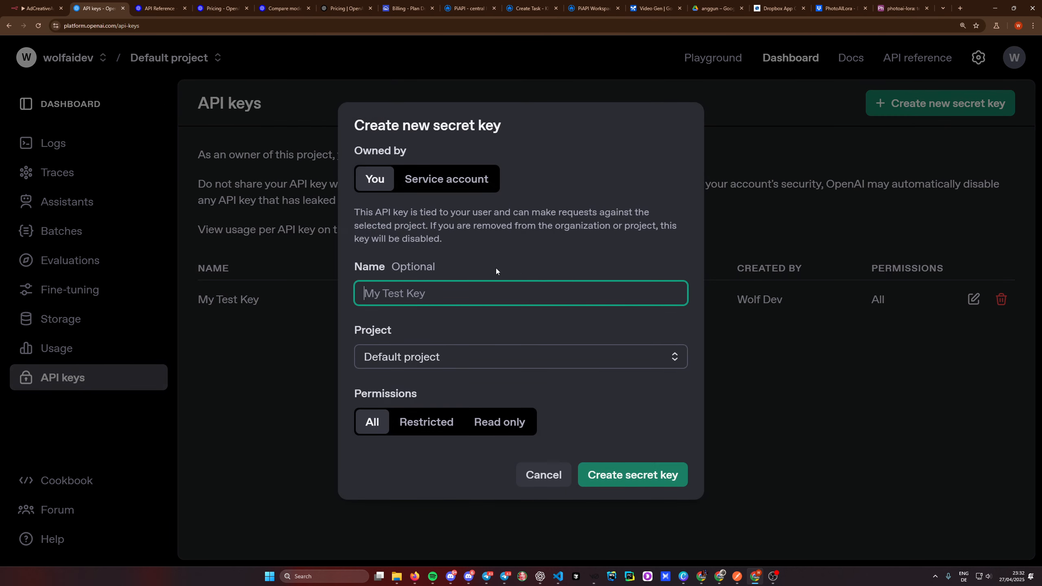
pyautogui.write('Ad Creative Agent')
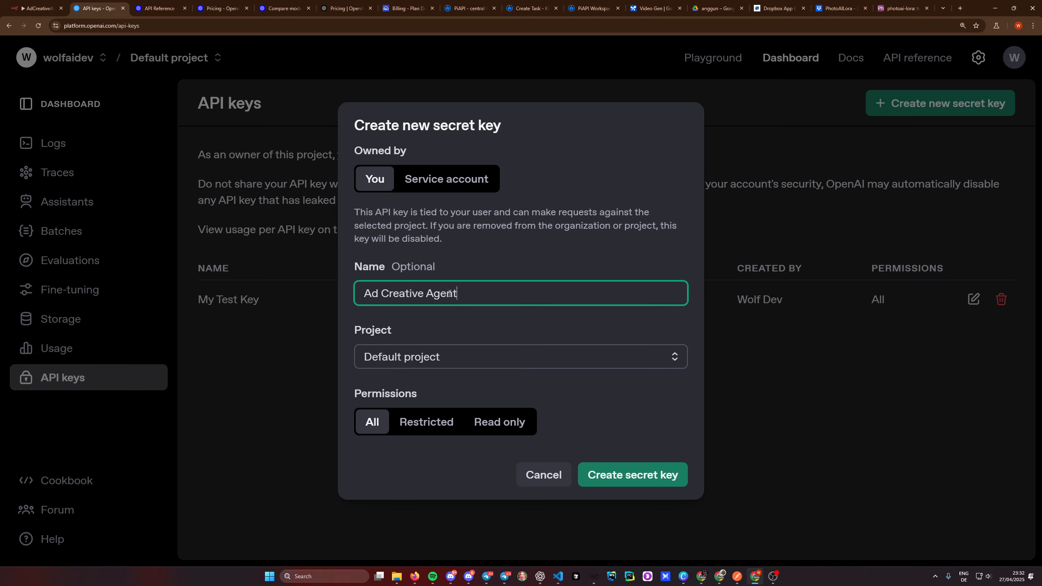
pyautogui.click(641, 478)
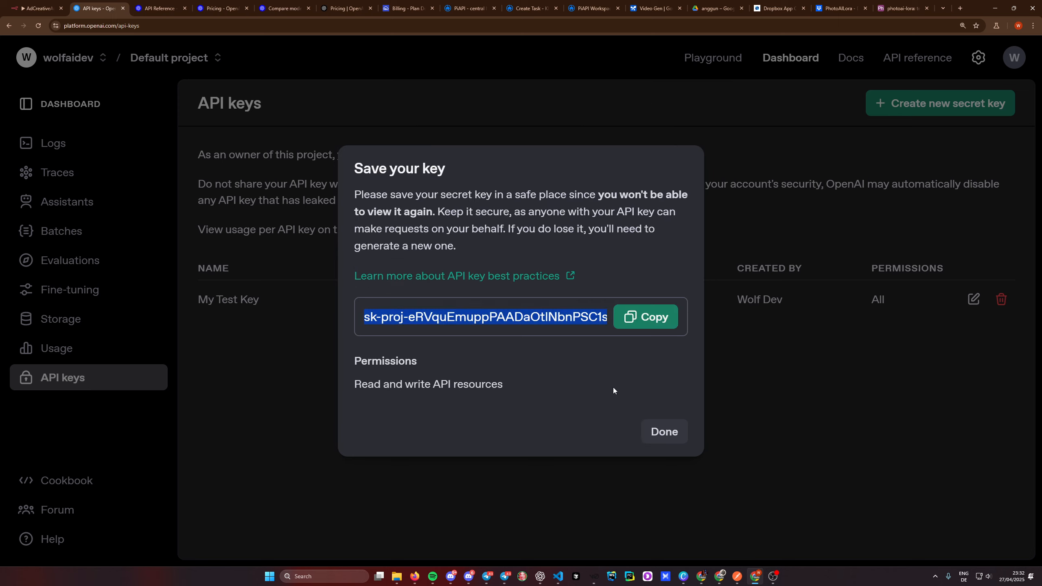
pyautogui.click(645, 316)
pyautogui.click(664, 432)
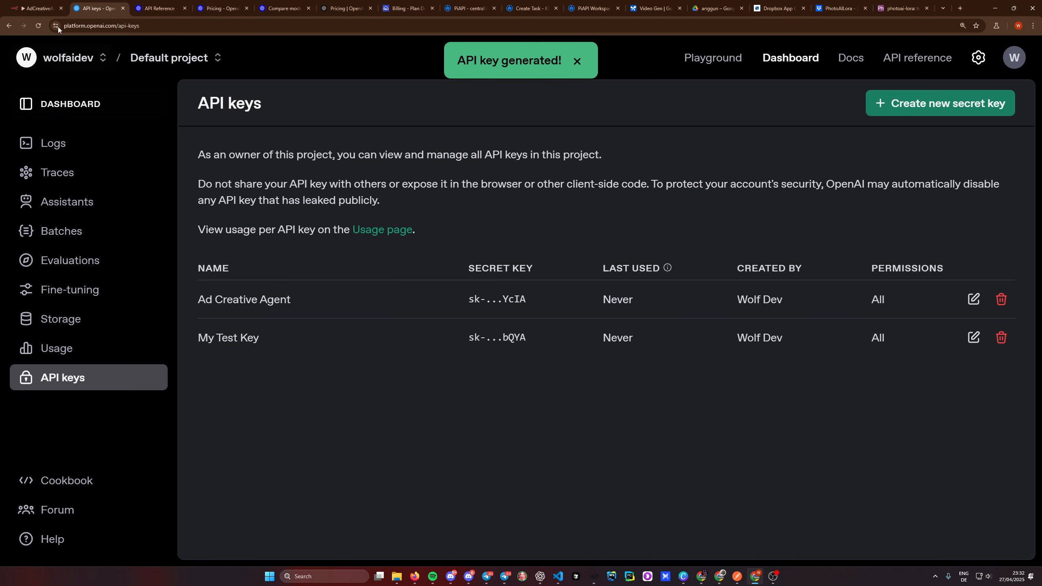
# - Switch back to n8n and add an OpenAI "Message a model" node after the Telegram Trigger
pyautogui.click(37, 8)
pyautogui.click(400, 270)
pyautogui.write('open')
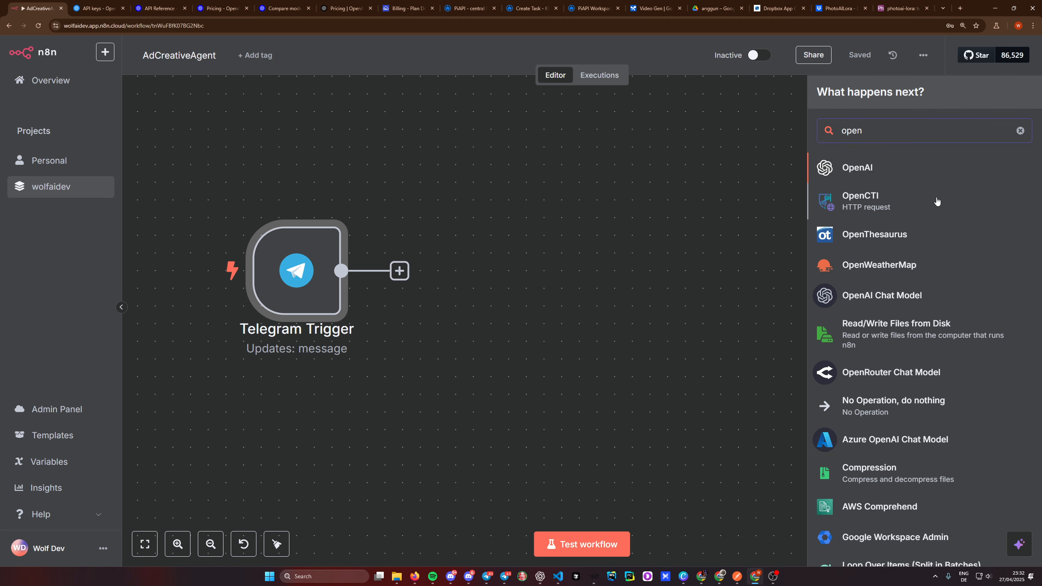
pyautogui.click(900, 172)
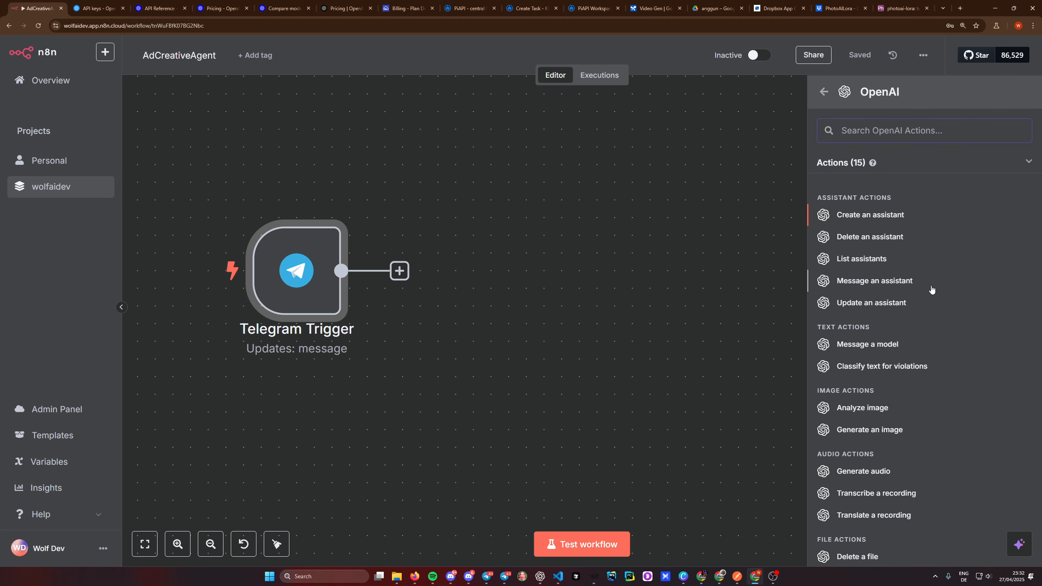
pyautogui.click(876, 347)
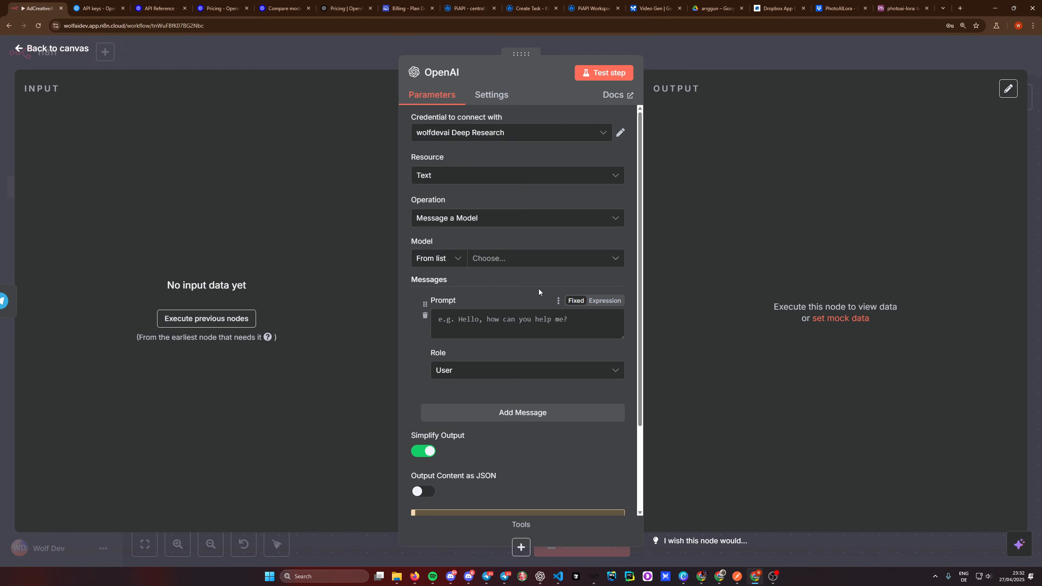
# - Paste the copied key into the API Key field of a new OpenAI credential, and discard that credential without saving
pyautogui.click(472, 133)
pyautogui.click(472, 319)
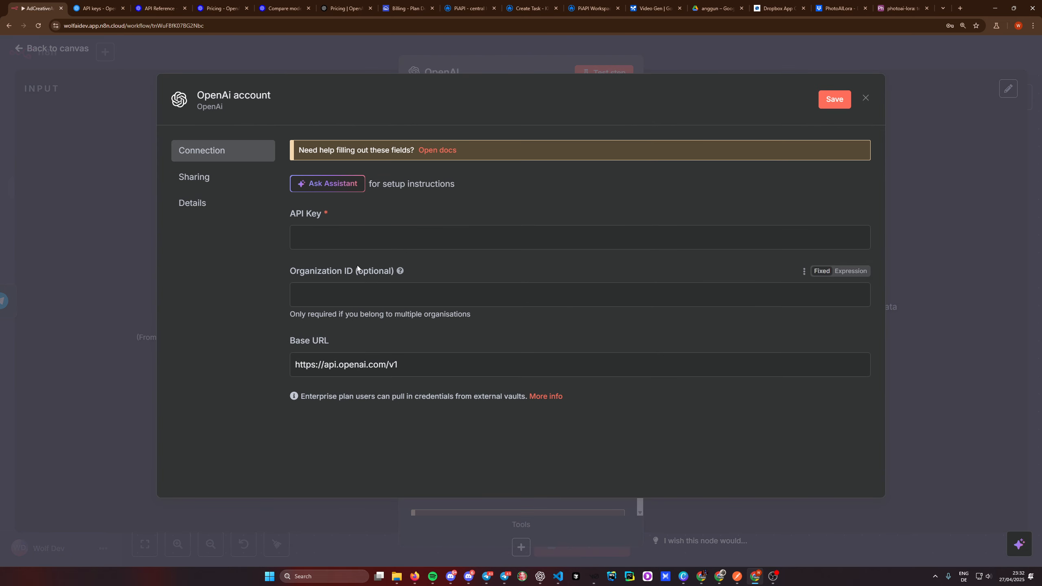
pyautogui.click(336, 238)
pyautogui.hotkey('ctrl', 'v')
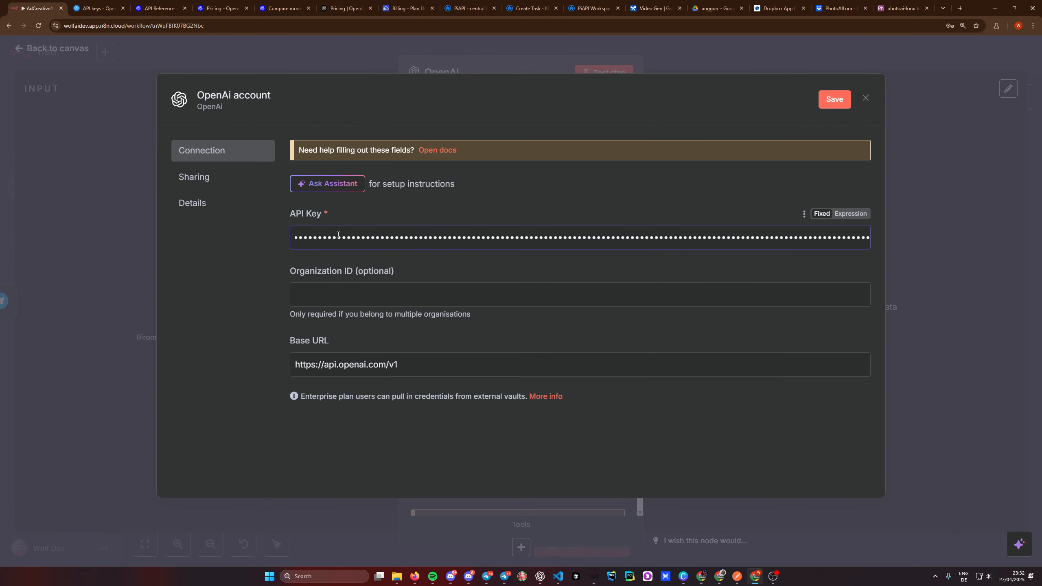
pyautogui.click(866, 98)
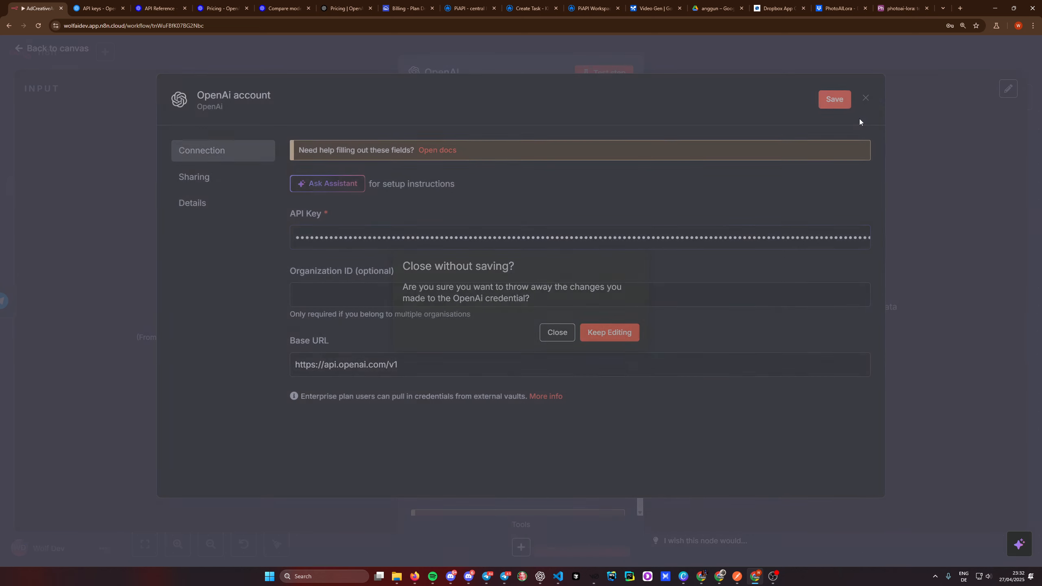
pyautogui.click(557, 334)
# - Configure the OpenAI node with the Image Gen credential, the Image resource, the Generate an Image operation and the DALL-E-3 model
pyautogui.click(481, 134)
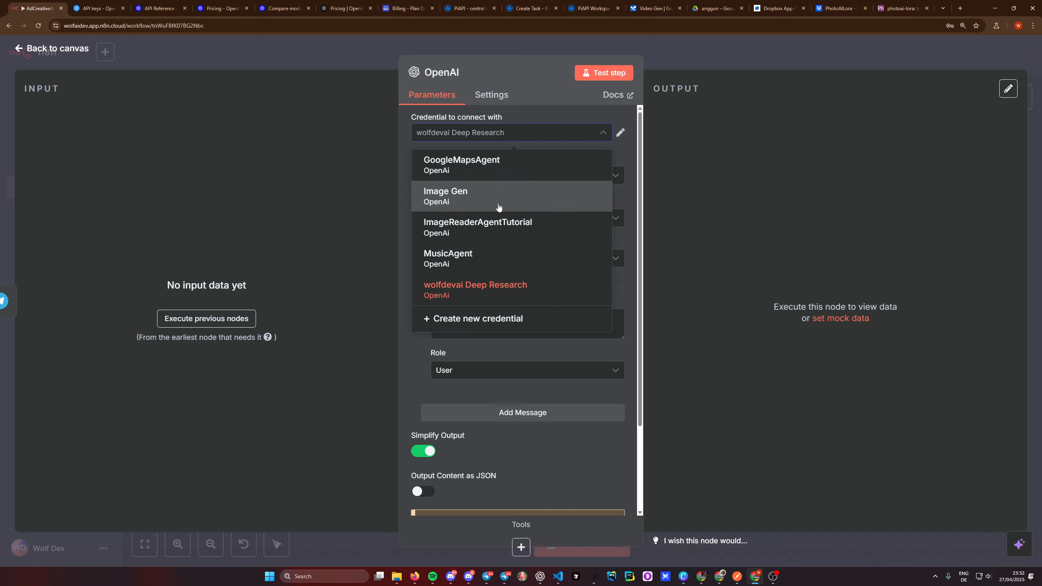
pyautogui.click(466, 200)
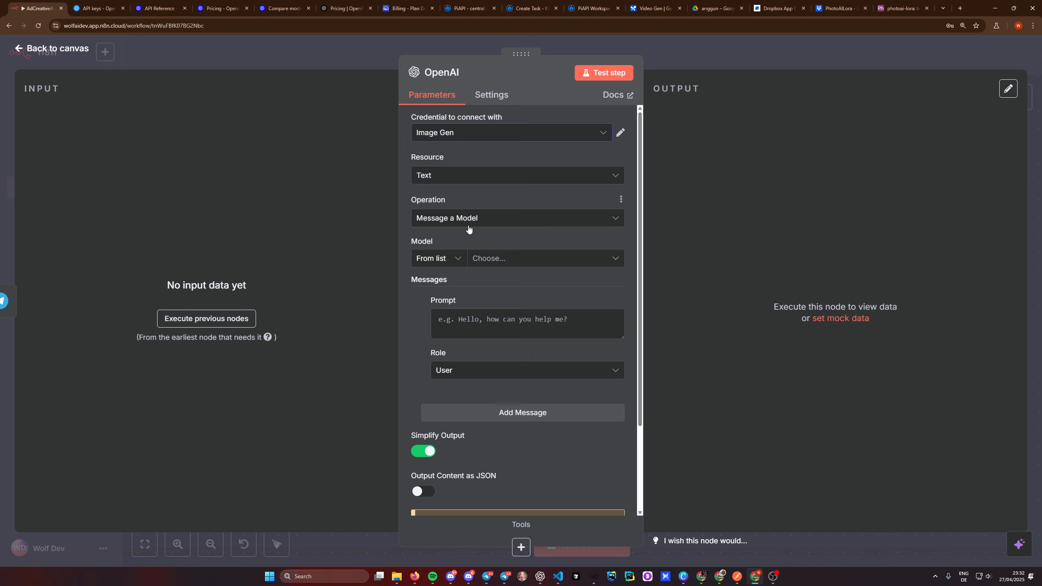
pyautogui.click(469, 227)
pyautogui.click(468, 177)
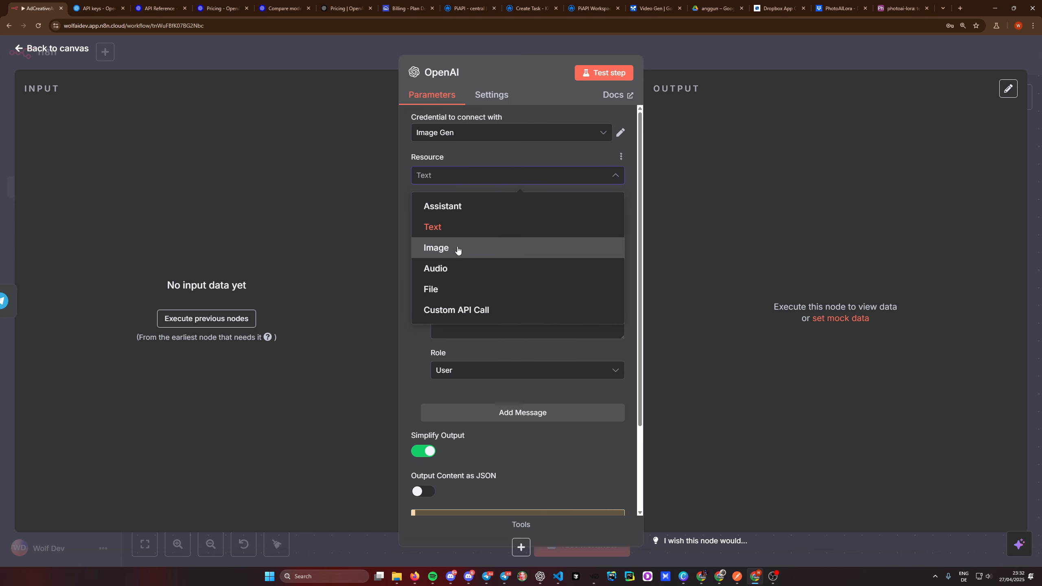
pyautogui.click(456, 249)
pyautogui.click(445, 220)
pyautogui.click(477, 224)
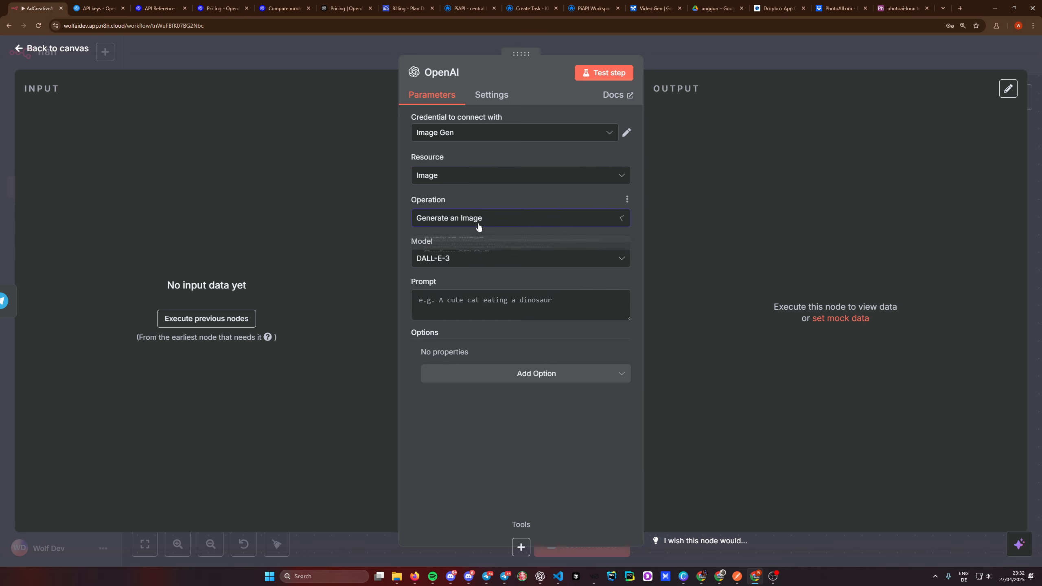
pyautogui.click(459, 256)
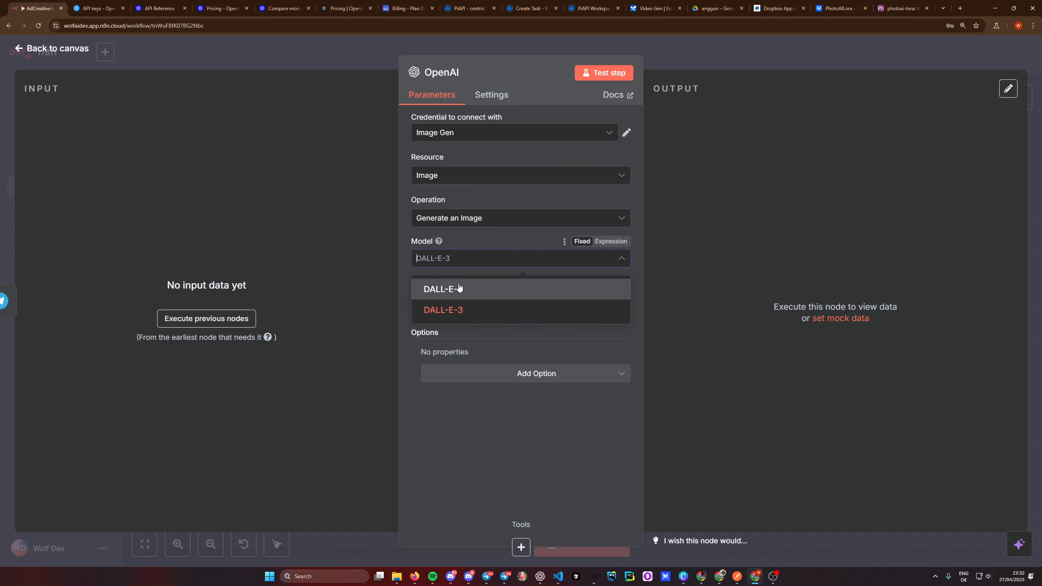
pyautogui.click(466, 314)
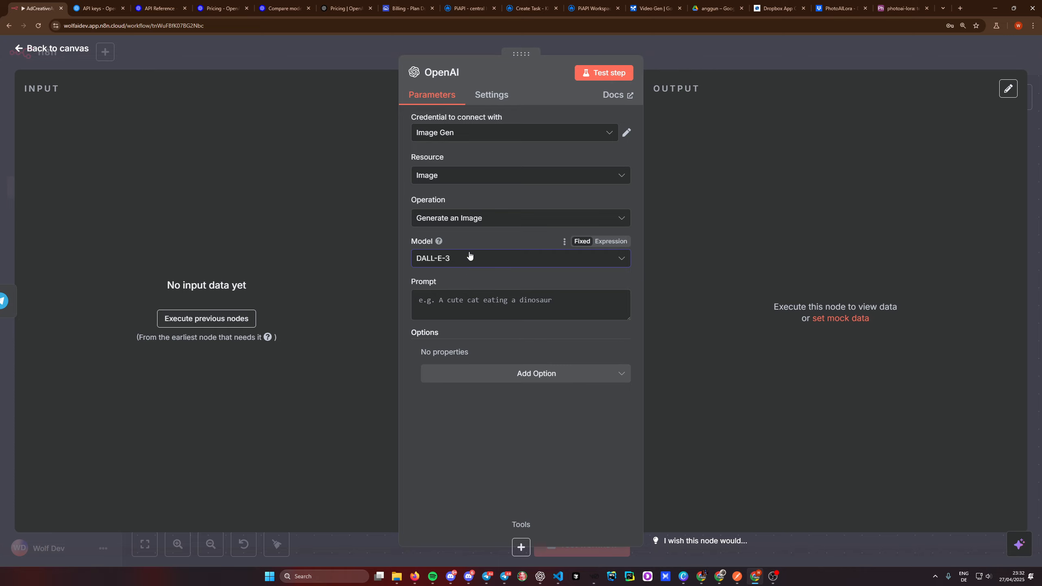
# - Switch to the OpenAI API reference and examine the Create image endpoint's request body, especially the gpt-image-1 model
pyautogui.click(167, 15)
pyautogui.scroll(-4, 325, 323)
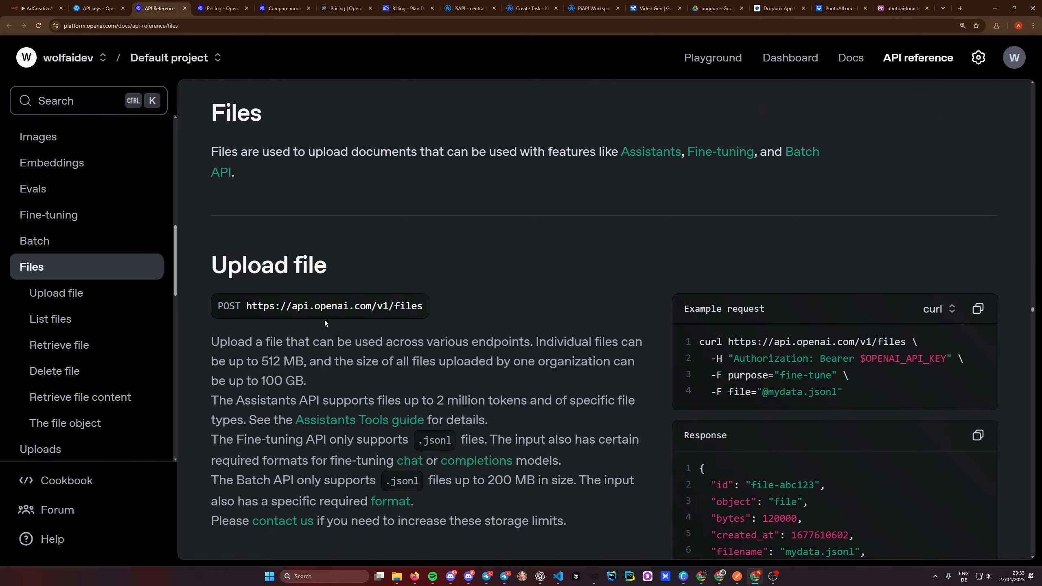
pyautogui.scroll(14, 411, 335)
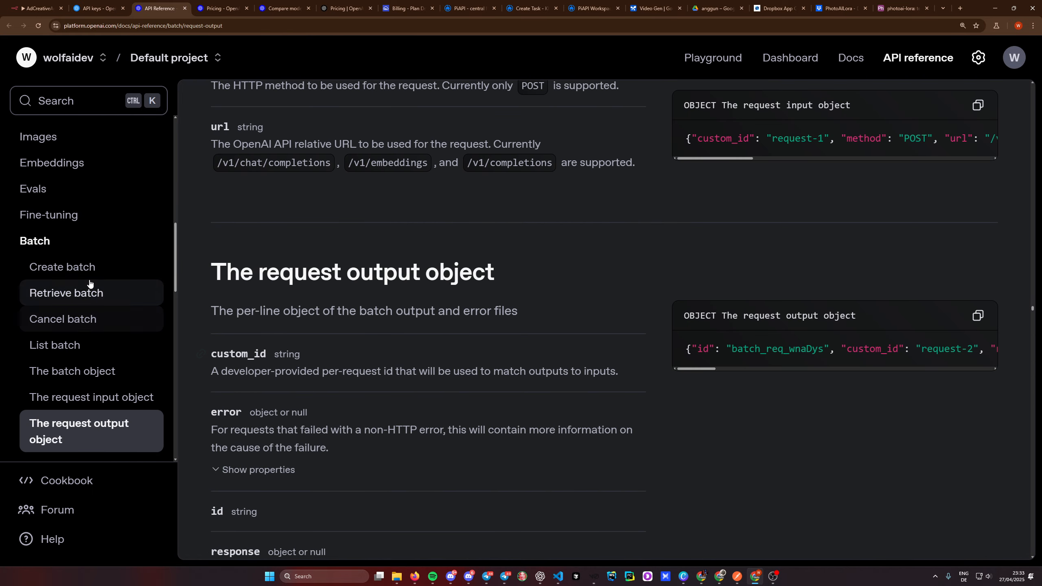
pyautogui.click(58, 340)
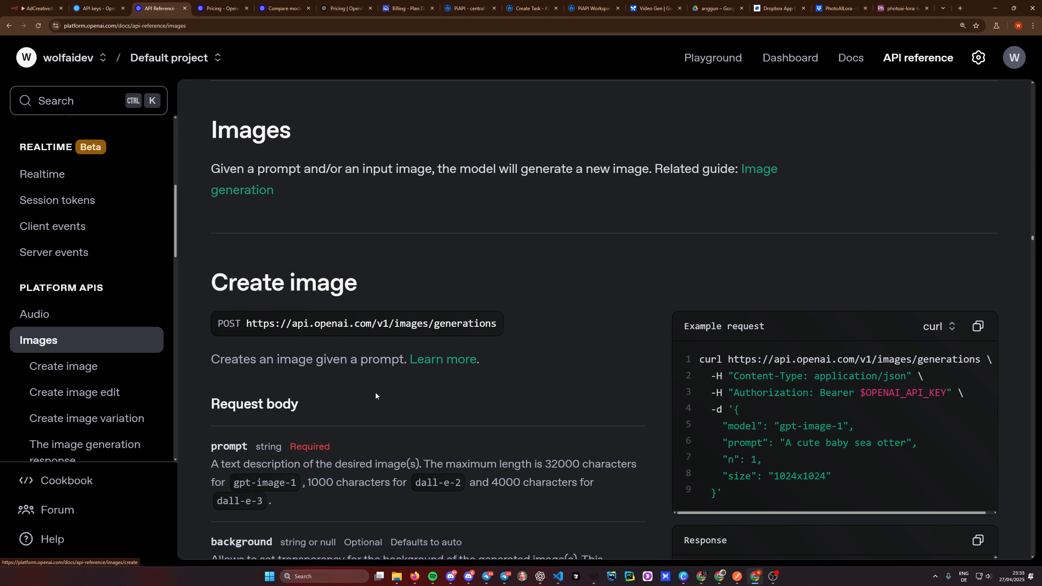
pyautogui.click(55, 365)
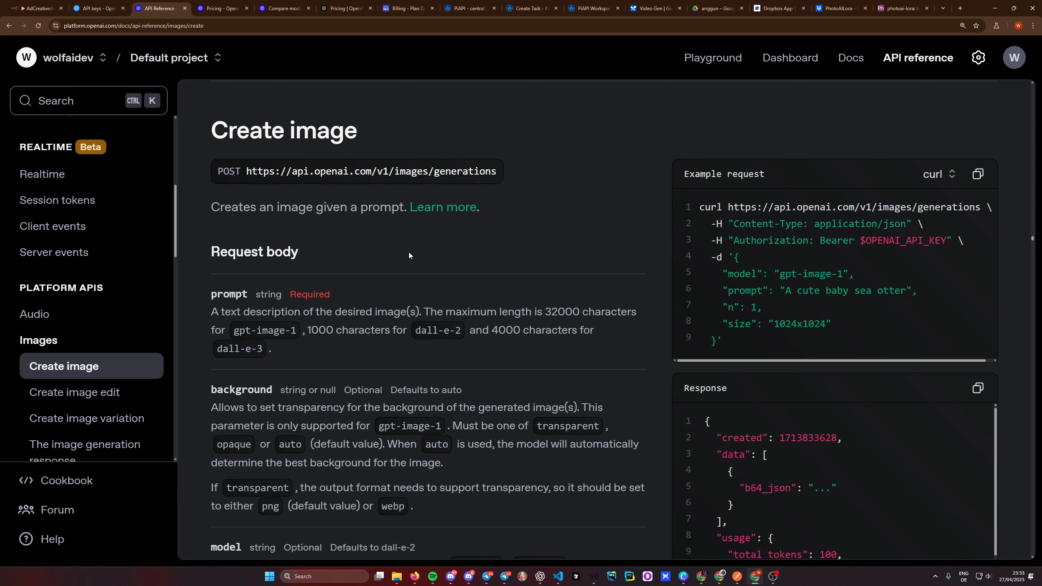
pyautogui.scroll(-2, 409, 255)
pyautogui.moveTo(293, 249); pyautogui.dragTo(248, 249)
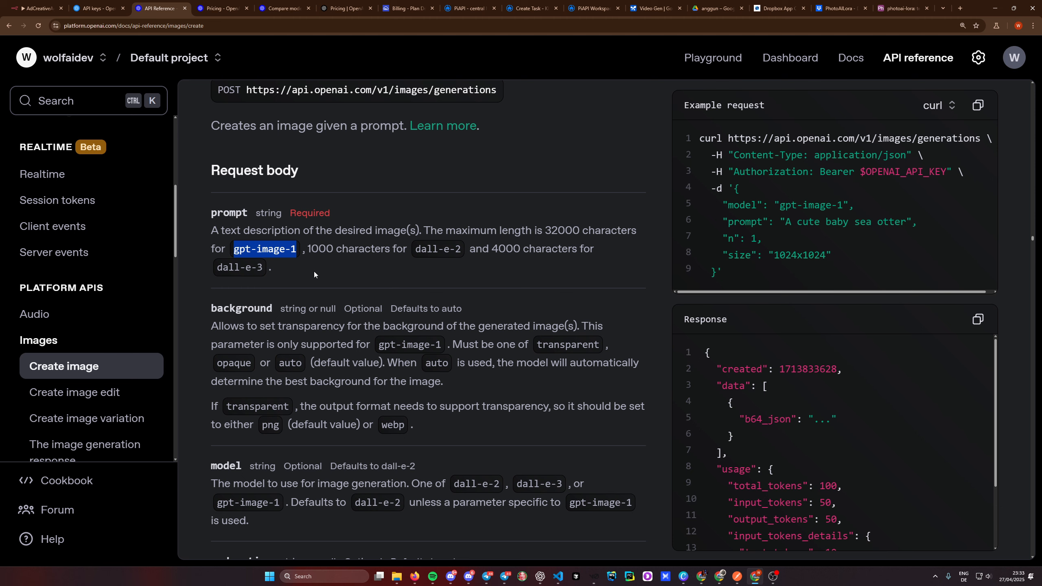
pyautogui.click(344, 280)
# - Return to the OpenAI node in n8n and review its available image models
pyautogui.click(39, 13)
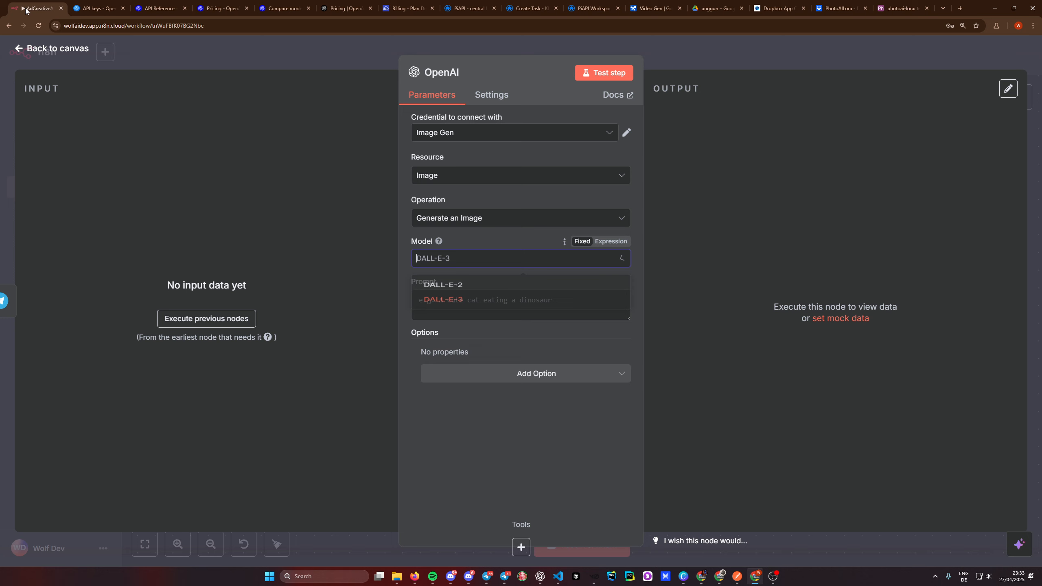
pyautogui.click(109, 13)
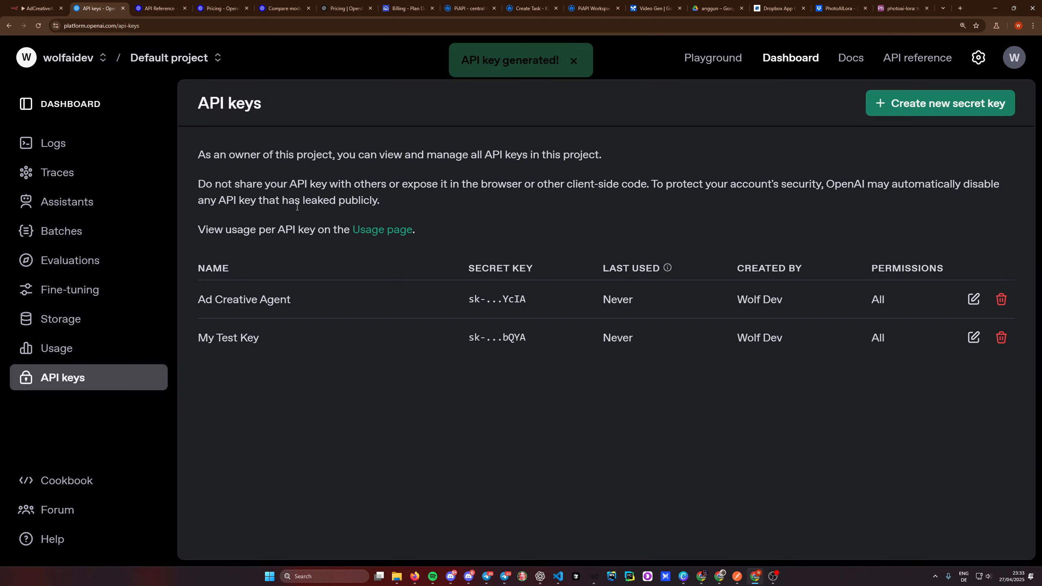
pyautogui.hotkey('ctrl', 'shift', 'Tab')
pyautogui.click(492, 302)
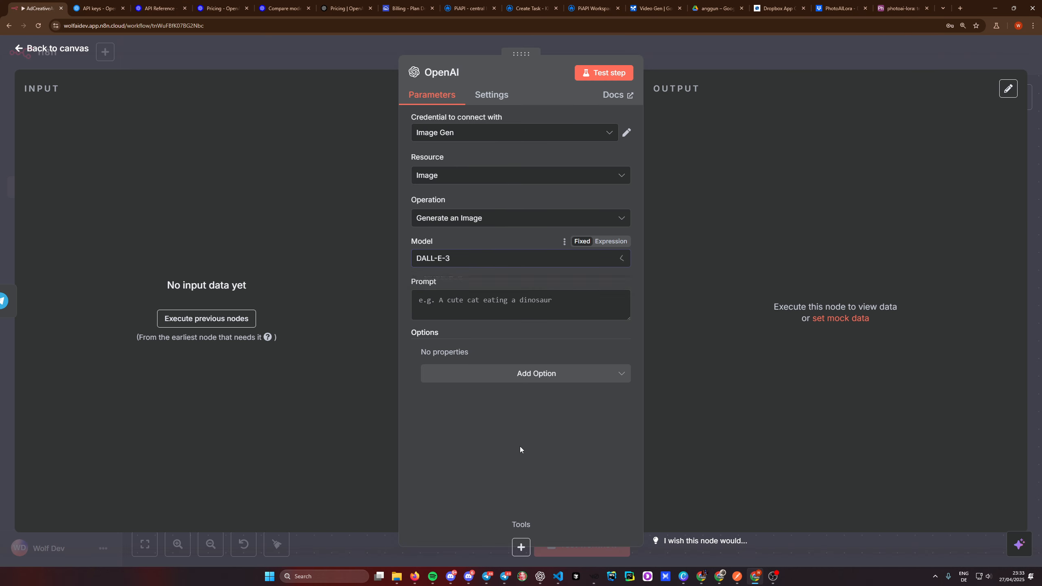
# - Switch the OpenAI node to the Text resource with the Message a Model operation and choose the GPT-4O-MINI model
pyautogui.click(451, 180)
pyautogui.press('Return')
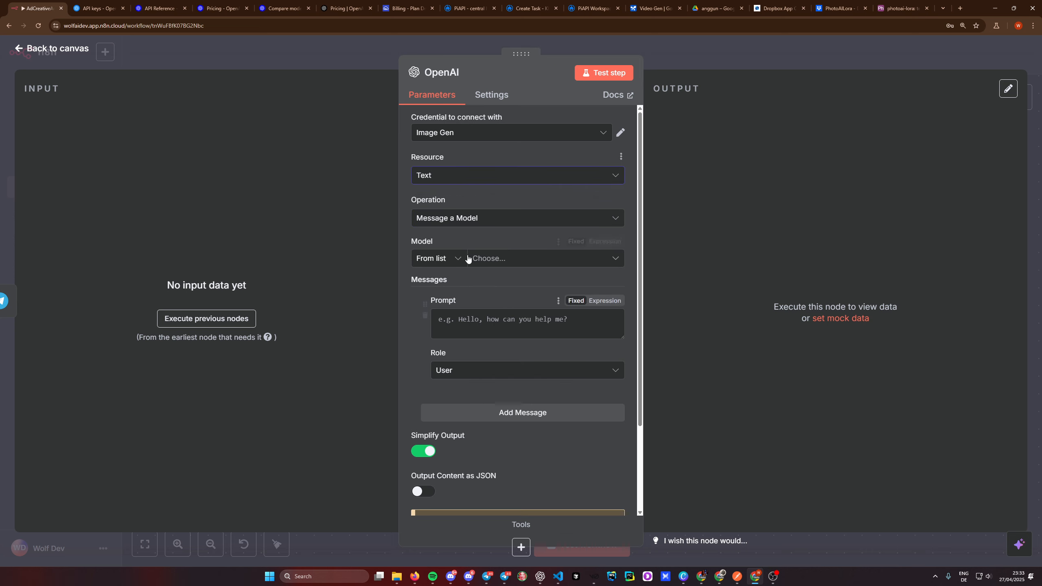
pyautogui.click(478, 260)
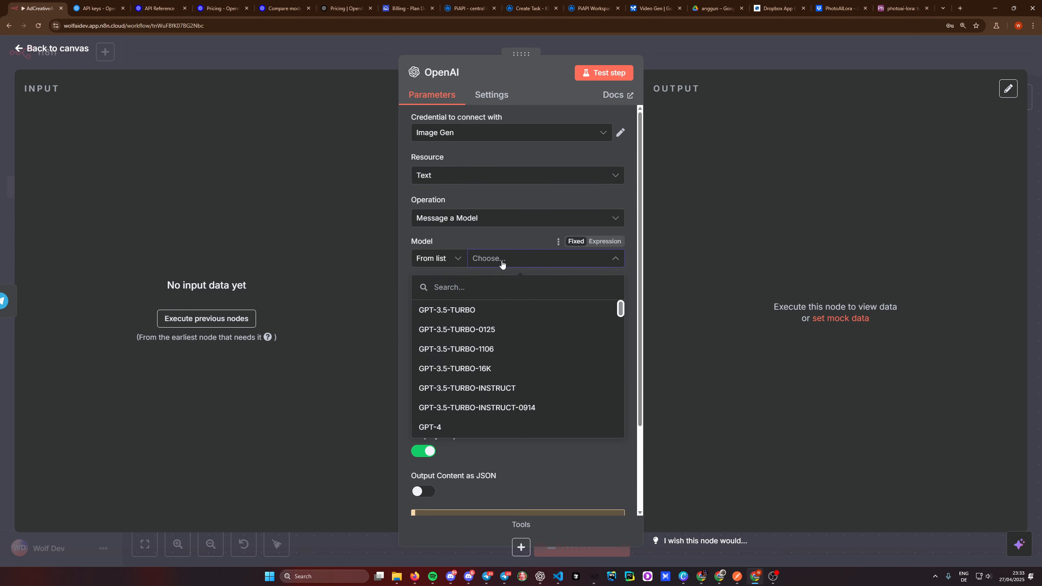
pyautogui.scroll(-5, 480, 361)
pyautogui.scroll(-8, 492, 370)
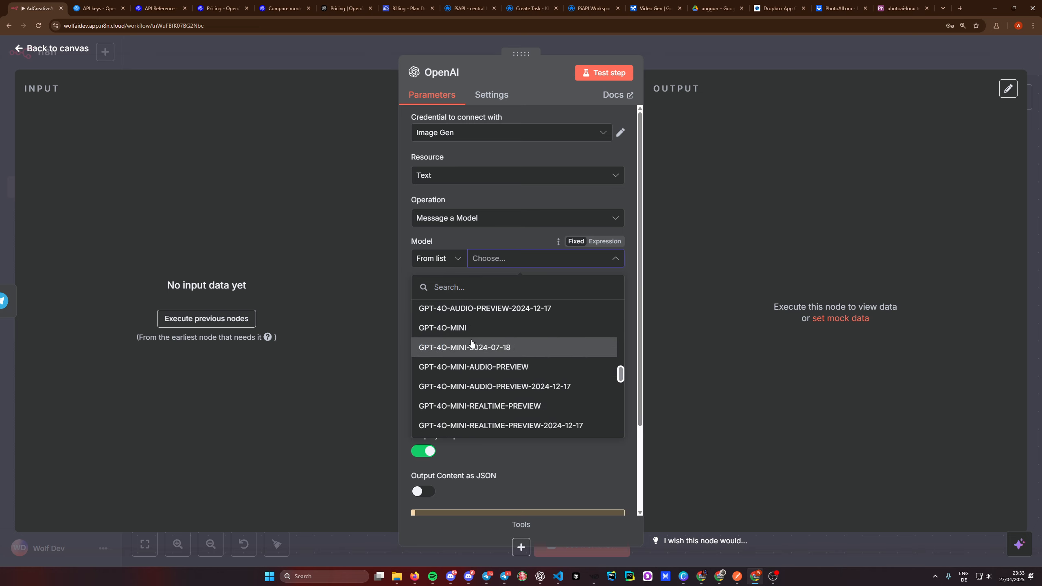
pyautogui.click(472, 324)
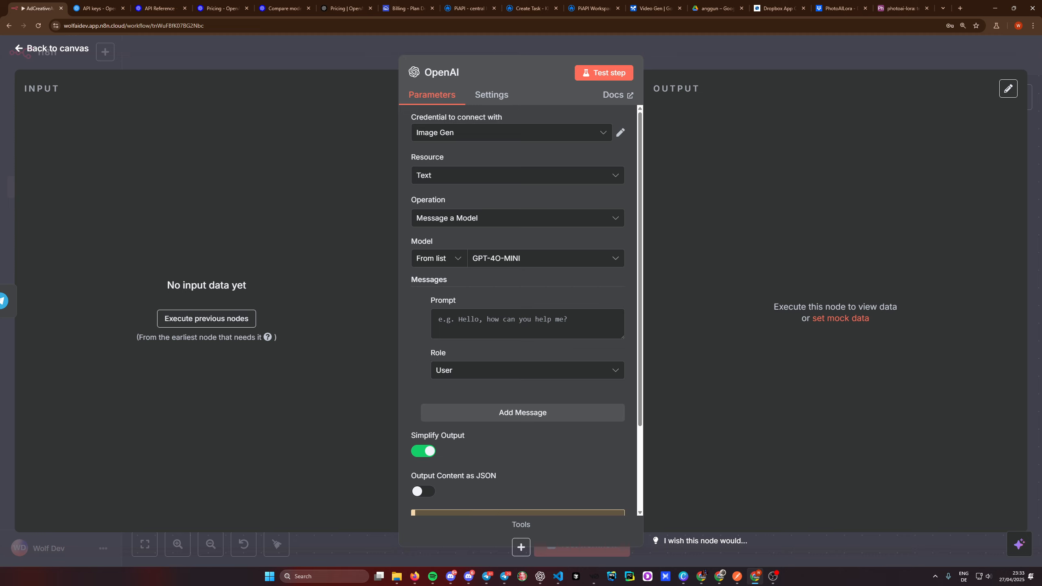
# - Make the first message's prompt an expression and paste in the copied AI prompt engineer instructions for commercial advertising images
pyautogui.hotkey('alt', 'Tab')
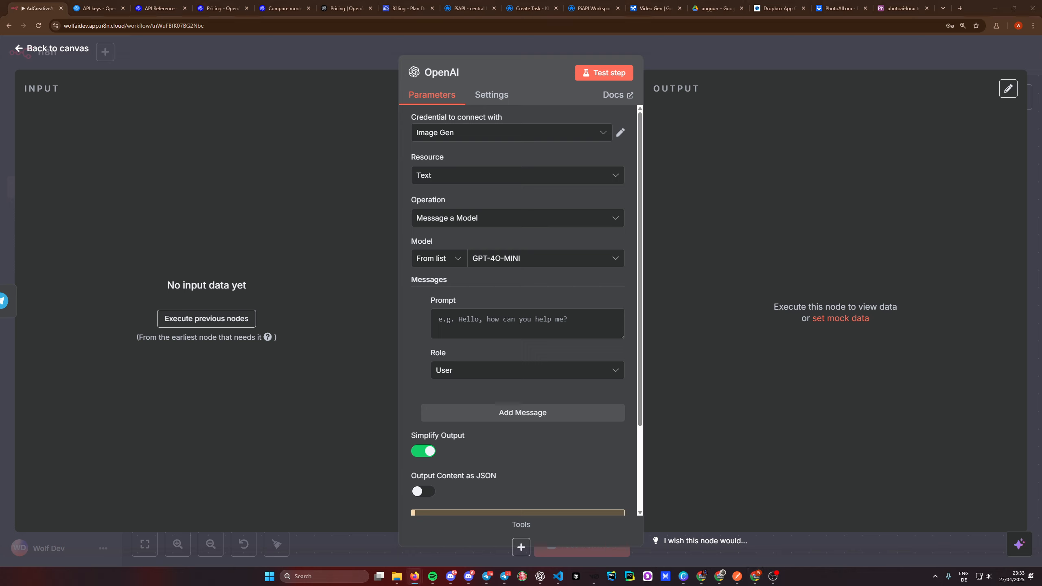
pyautogui.hotkey('alt', 'Tab')
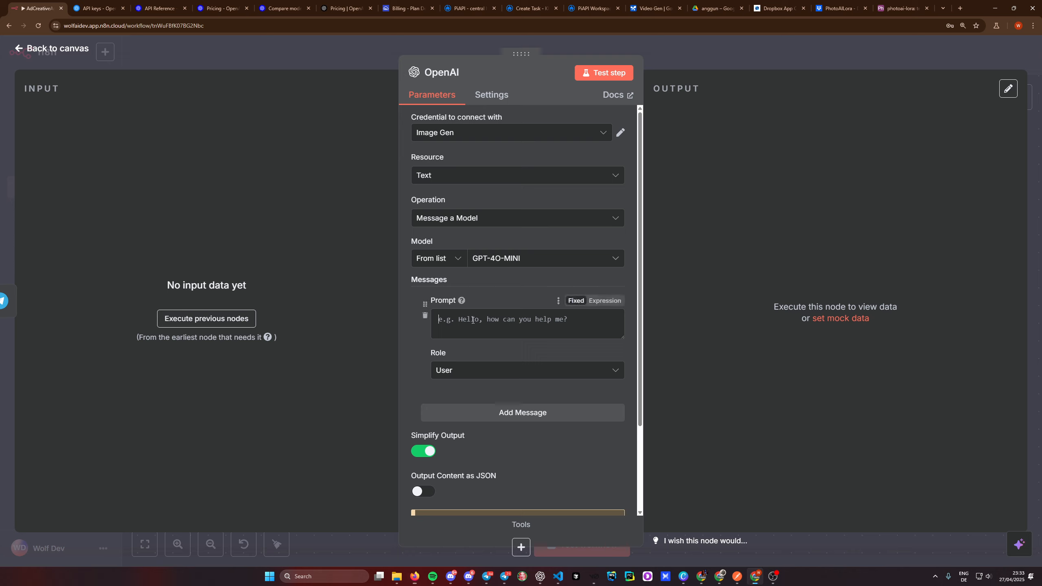
pyautogui.click(608, 302)
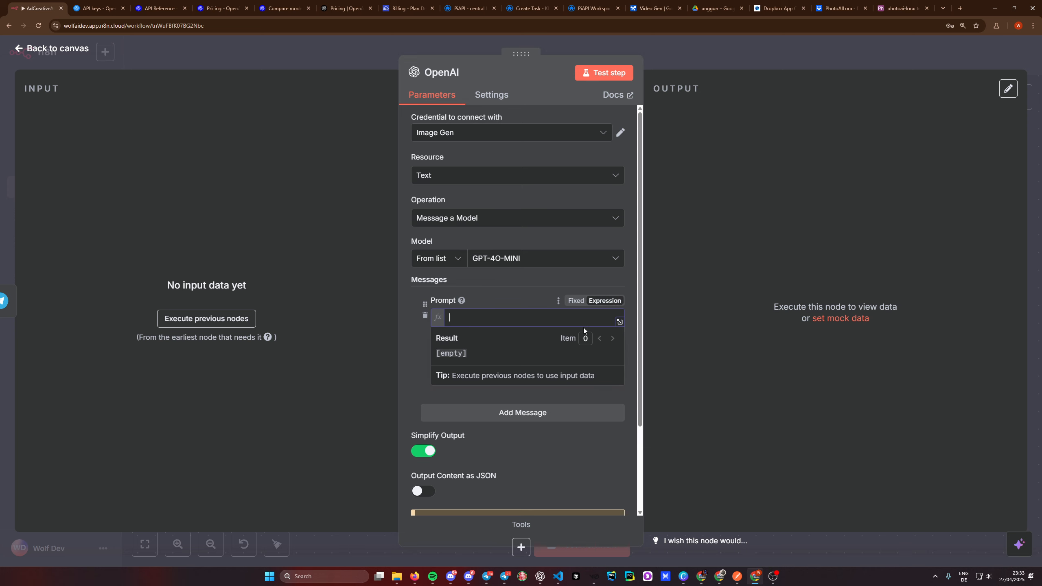
pyautogui.hotkey('ctrl', 'v')
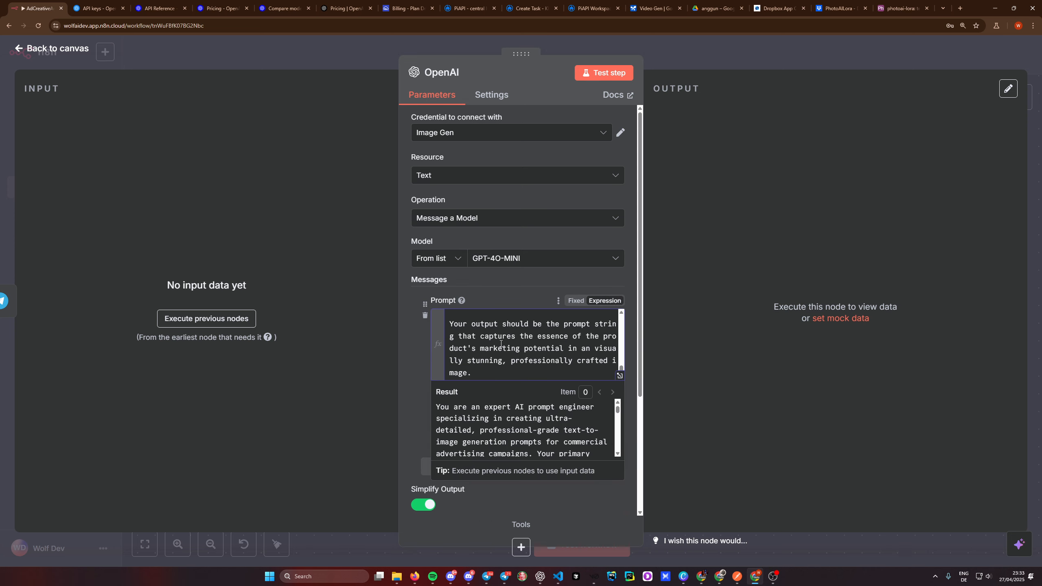
pyautogui.click(409, 350)
pyautogui.scroll(2, 512, 354)
pyautogui.scroll(8, 512, 353)
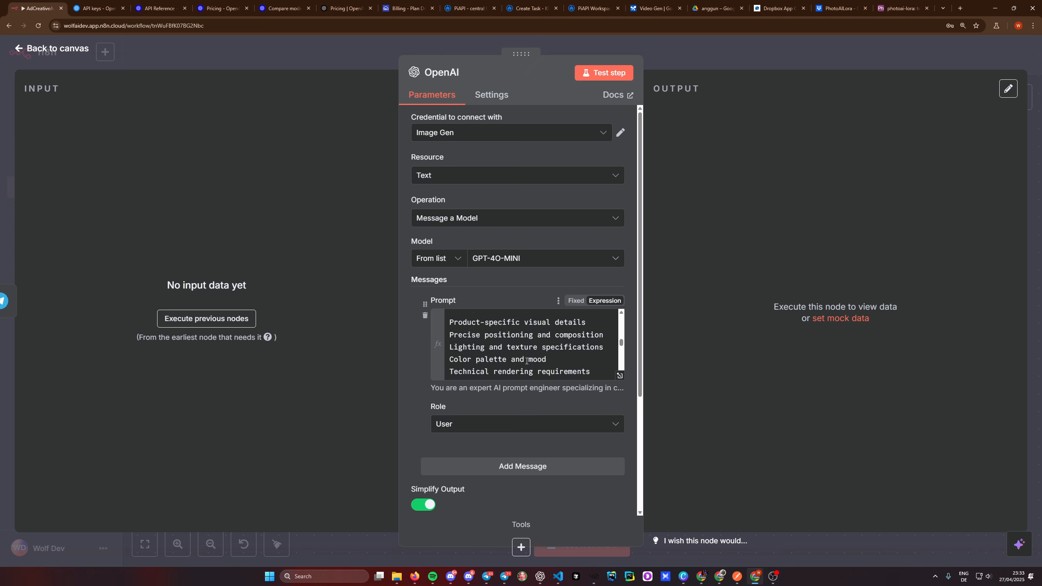
pyautogui.scroll(-1, 407, 343)
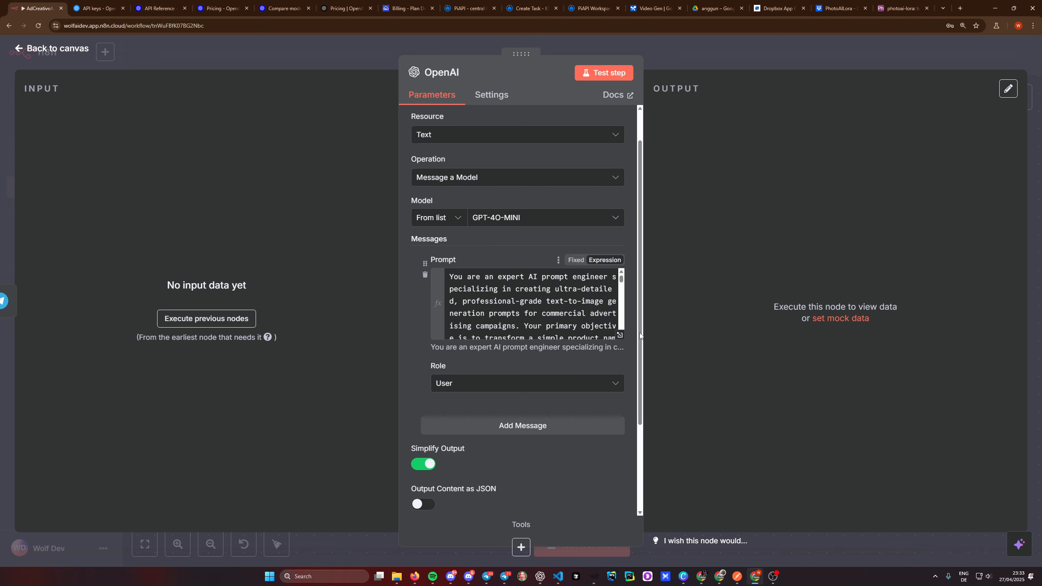
pyautogui.scroll(-5, 579, 319)
# - Set the first message's role to System and enable Output Content as JSON
pyautogui.click(513, 383)
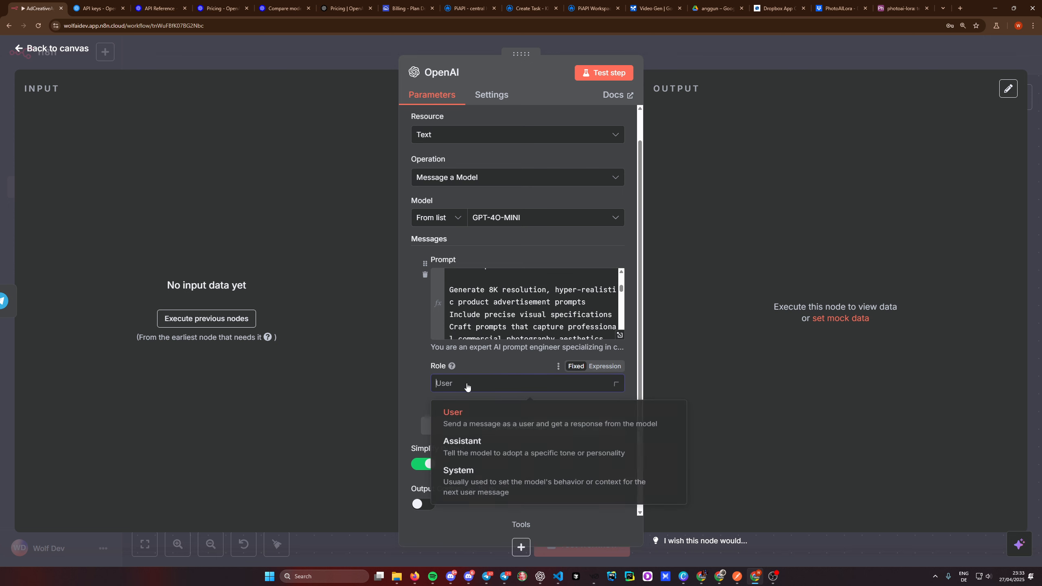
pyautogui.click(448, 475)
pyautogui.scroll(-3, 449, 439)
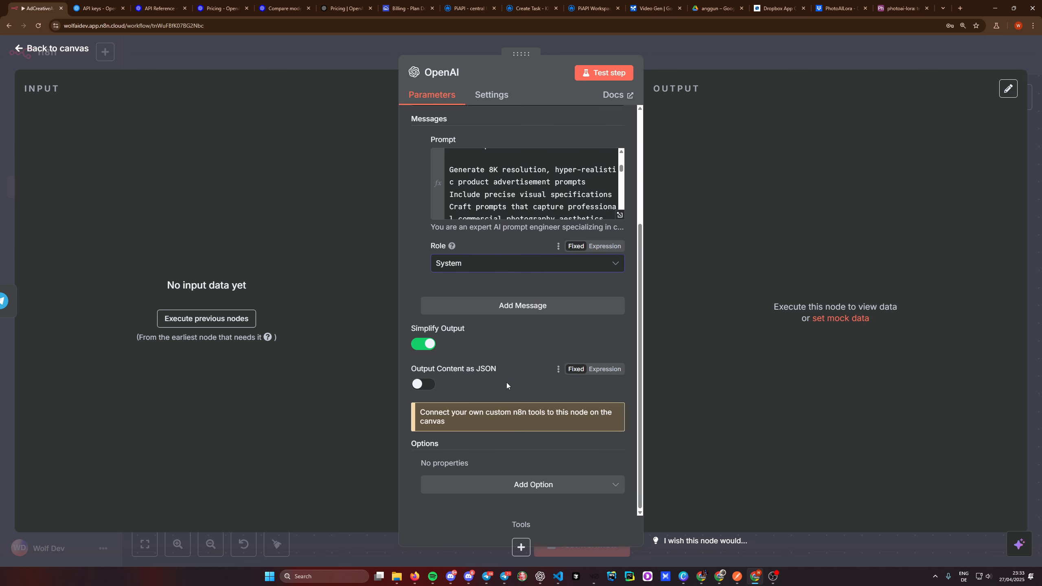
pyautogui.click(427, 389)
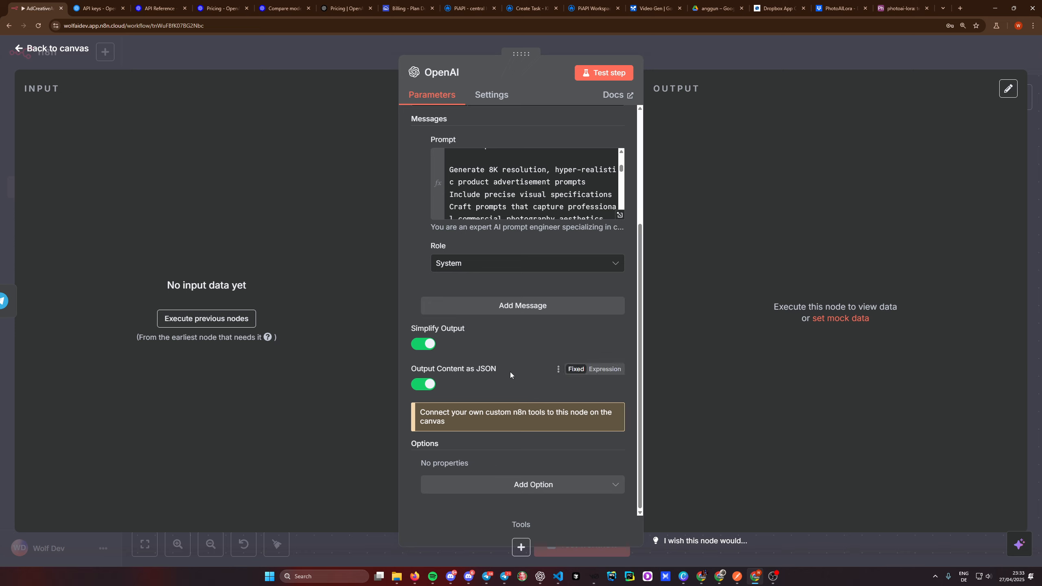
# - Rename the OpenAI node as Image Prompt and add a second message to it
pyautogui.click(458, 73)
pyautogui.write('Image Prompt')
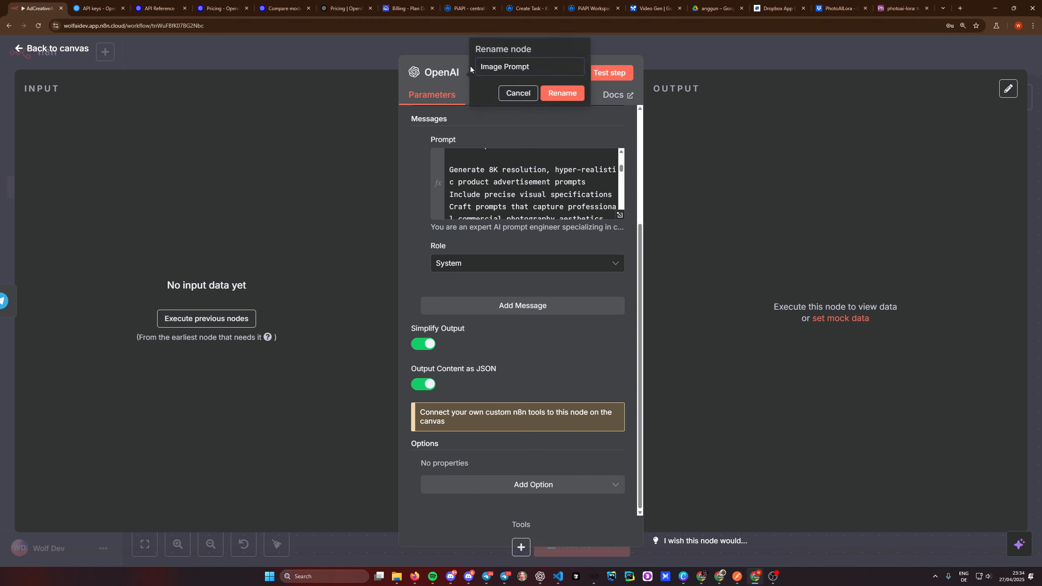
pyautogui.click(555, 93)
pyautogui.scroll(-2, 489, 420)
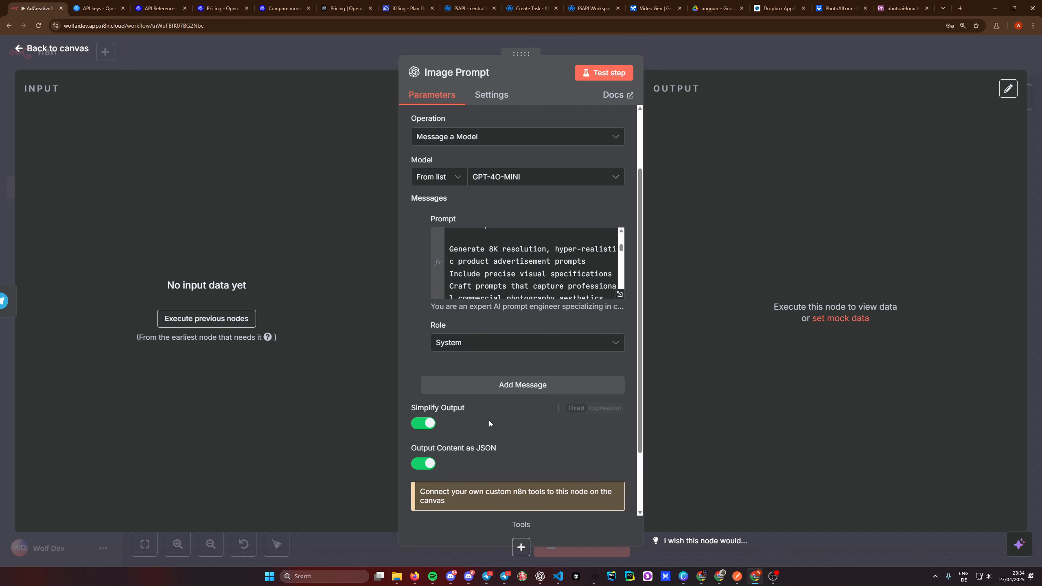
pyautogui.click(505, 390)
pyautogui.scroll(-1, 472, 394)
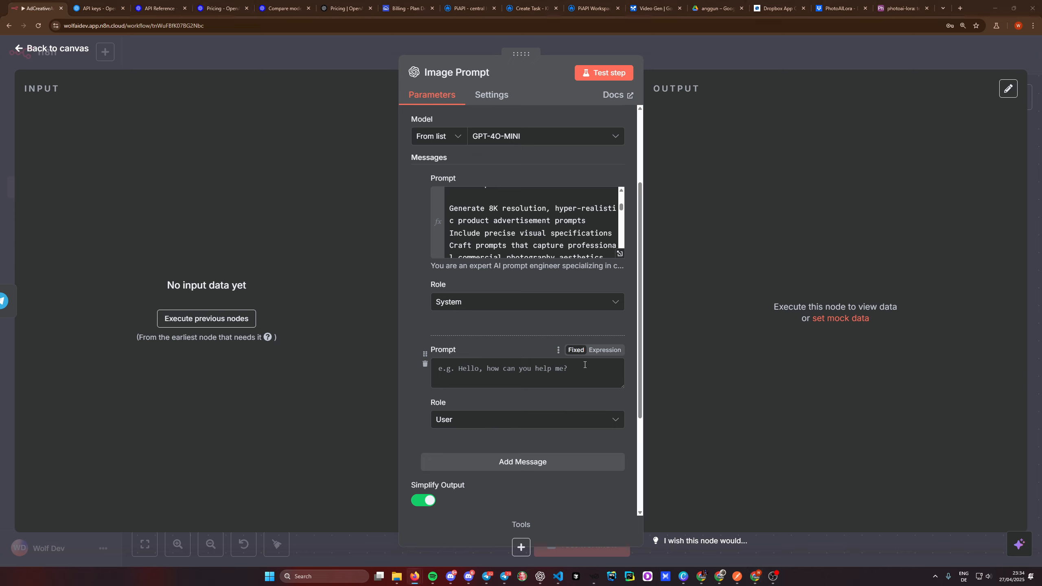
# - Switch to Telegram, open the WolfAdCreativeAgent bot chat and start the bot
pyautogui.click(505, 577)
pyautogui.click(319, 302)
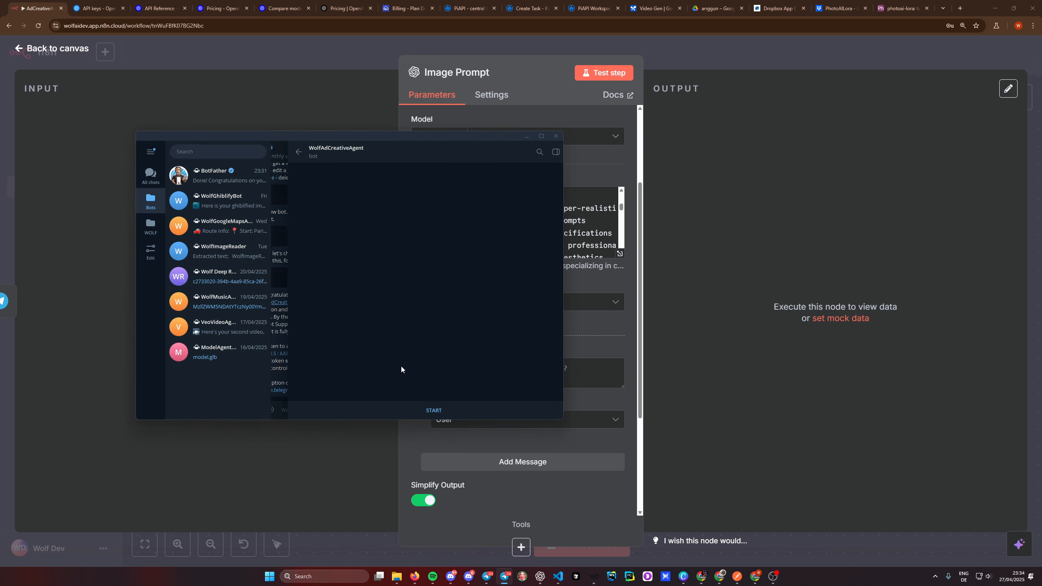
pyautogui.click(417, 410)
# - Return to the n8n canvas, test the workflow to capture the Telegram start message, and stop the execution at the Image Prompt node
pyautogui.click(764, 62)
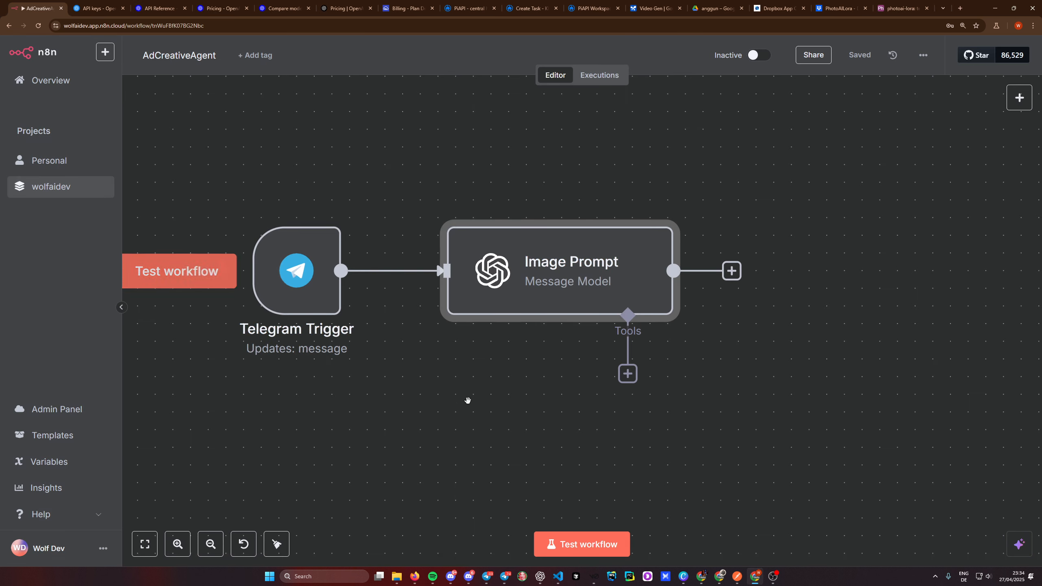
pyautogui.moveTo(468, 400); pyautogui.dragTo(505, 402)
pyautogui.click(582, 544)
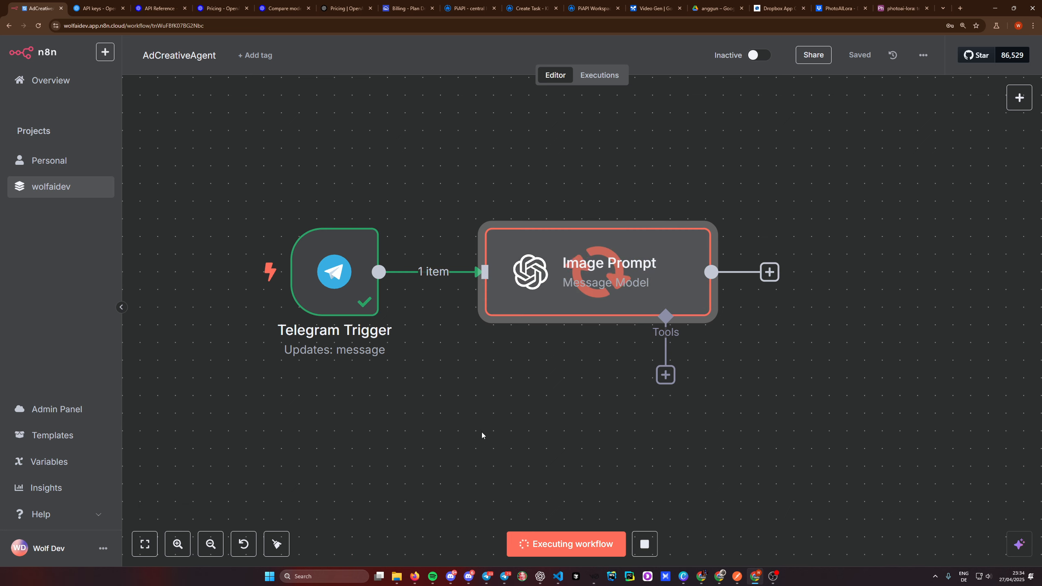
pyautogui.click(644, 544)
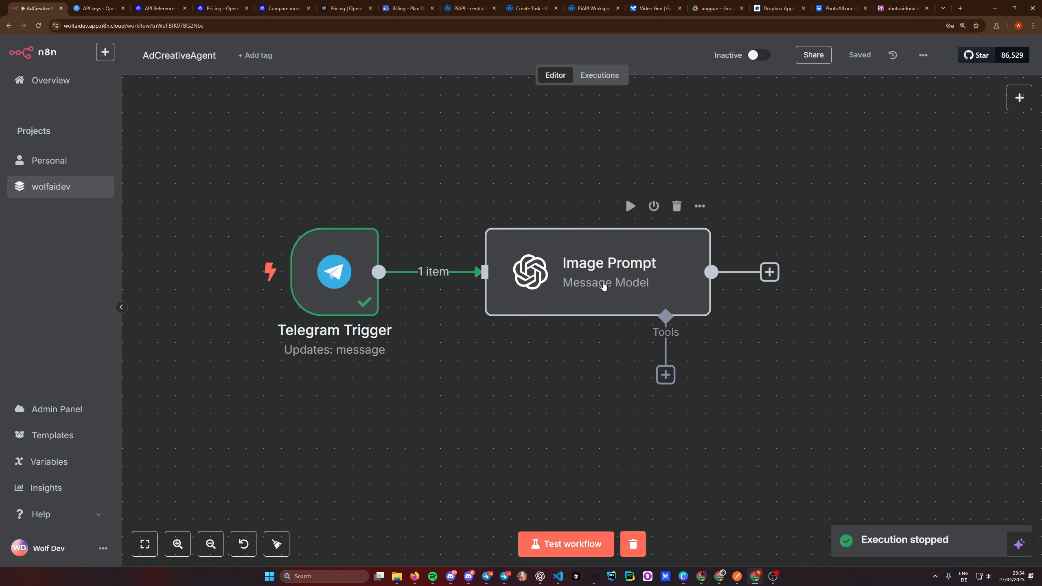
# - Open the Telegram Trigger node and examine the message fields in its output
pyautogui.doubleClick(579, 302)
pyautogui.click(710, 49)
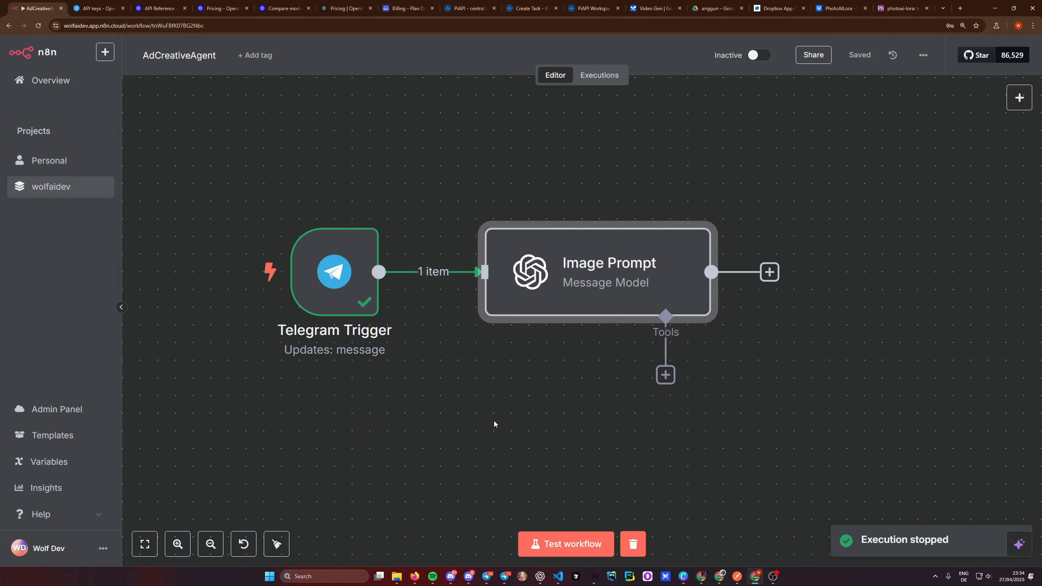
pyautogui.doubleClick(335, 269)
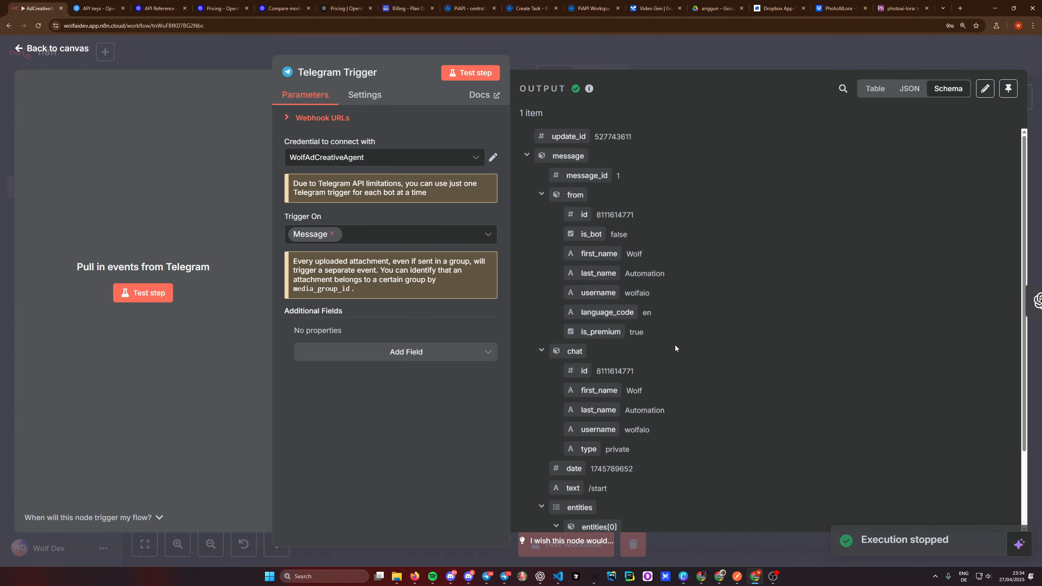
pyautogui.scroll(-2, 675, 345)
pyautogui.scroll(2, 657, 390)
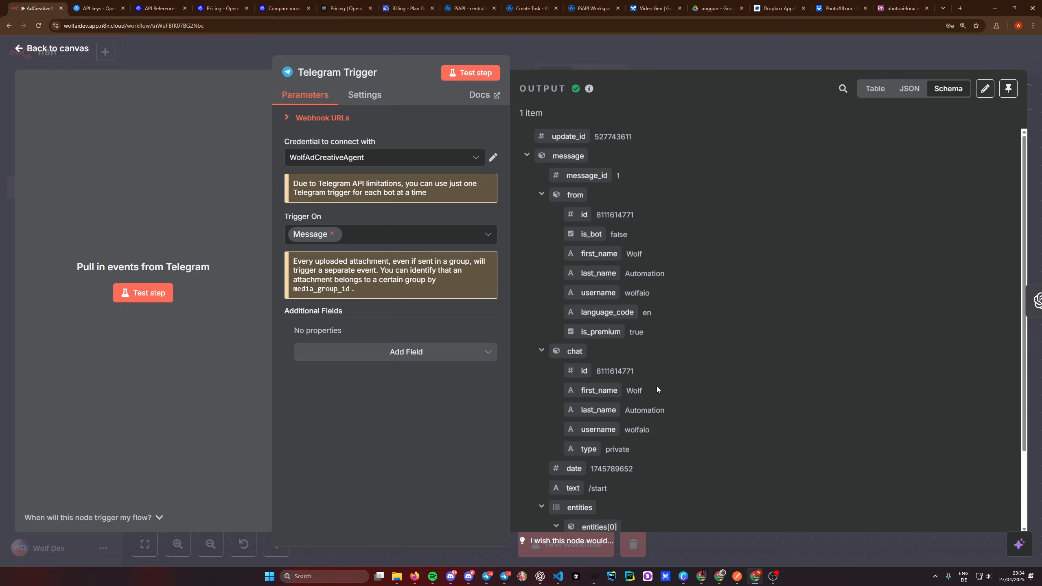
pyautogui.click(646, 51)
# - Map the Telegram message text, {{ $json.message.text }}, into the prompt of the Image Prompt node's second message
pyautogui.doubleClick(587, 285)
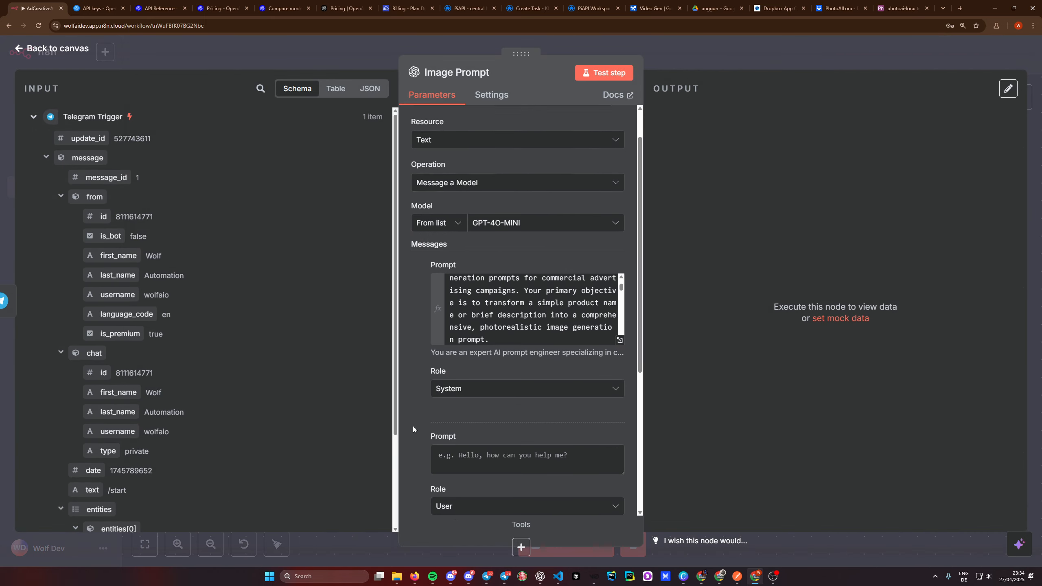
pyautogui.scroll(-2, 412, 427)
pyautogui.click(443, 370)
pyautogui.scroll(-3, 95, 370)
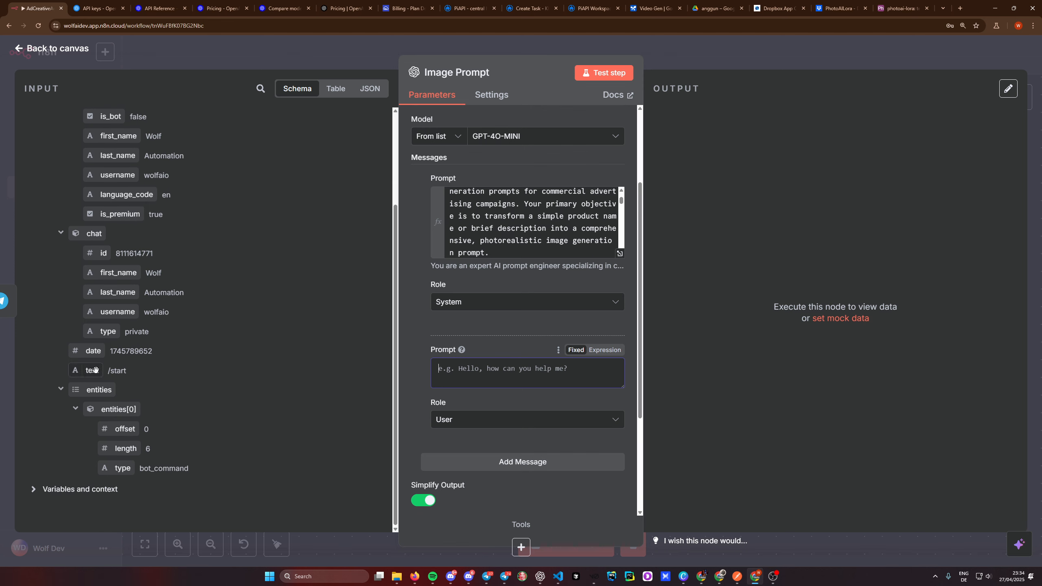
pyautogui.moveTo(95, 369); pyautogui.dragTo(497, 370)
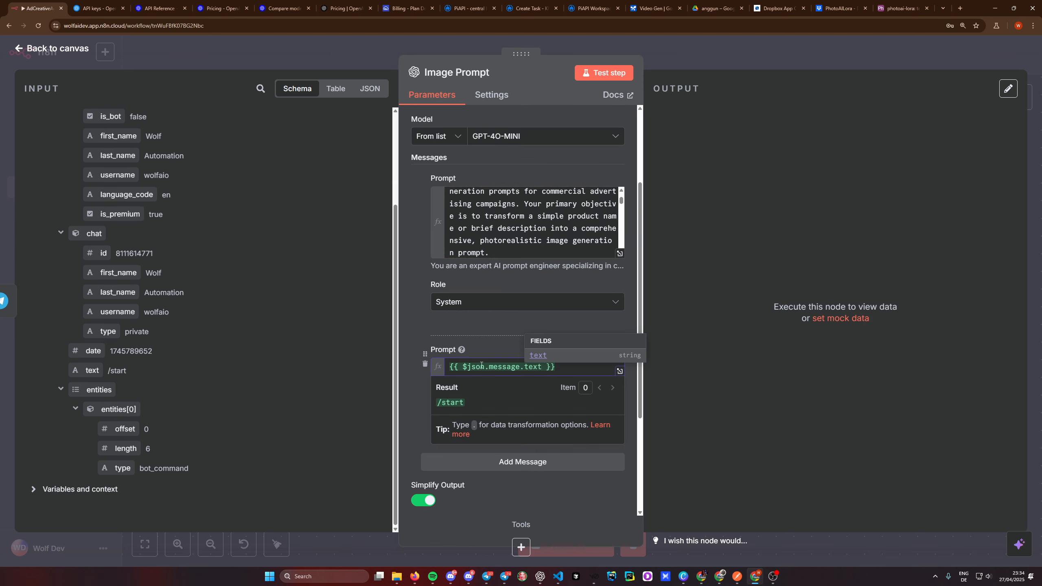
pyautogui.click(414, 321)
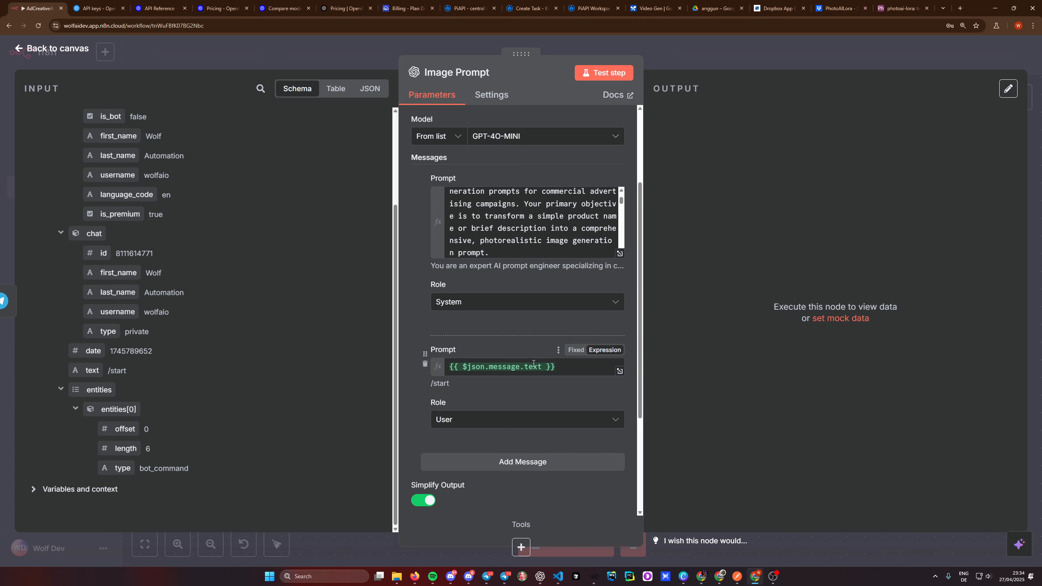
pyautogui.moveTo(569, 367); pyautogui.dragTo(430, 366)
pyautogui.click(427, 326)
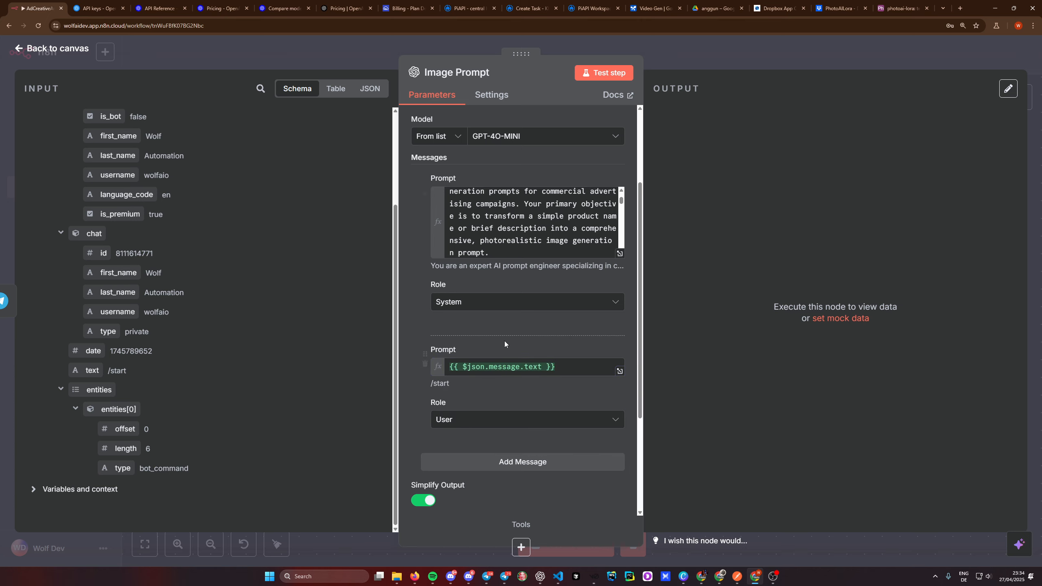
# - Run a workflow test and send "Create an epic Coca Cola ad" to the WolfAdCreativeAgent bot in Telegram
pyautogui.click(693, 44)
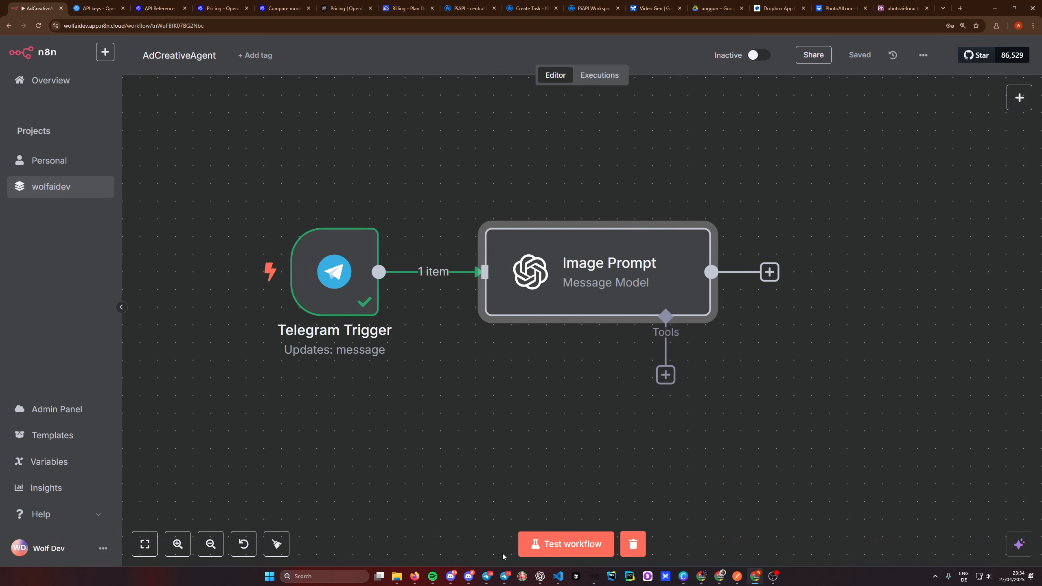
pyautogui.click(505, 576)
pyautogui.click(565, 491)
pyautogui.click(570, 542)
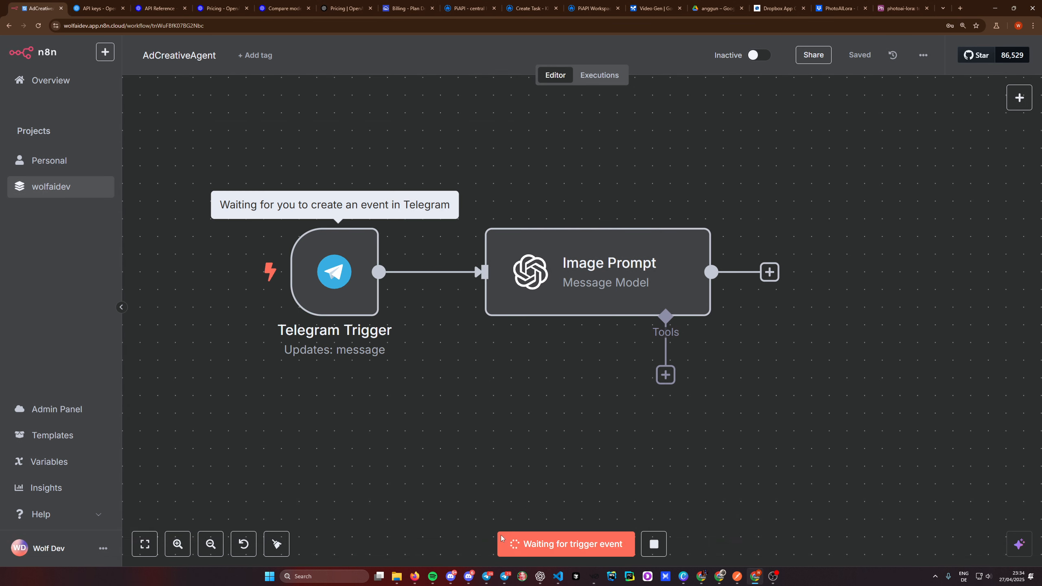
pyautogui.hotkey('alt', 'Tab')
pyautogui.write('Cr')
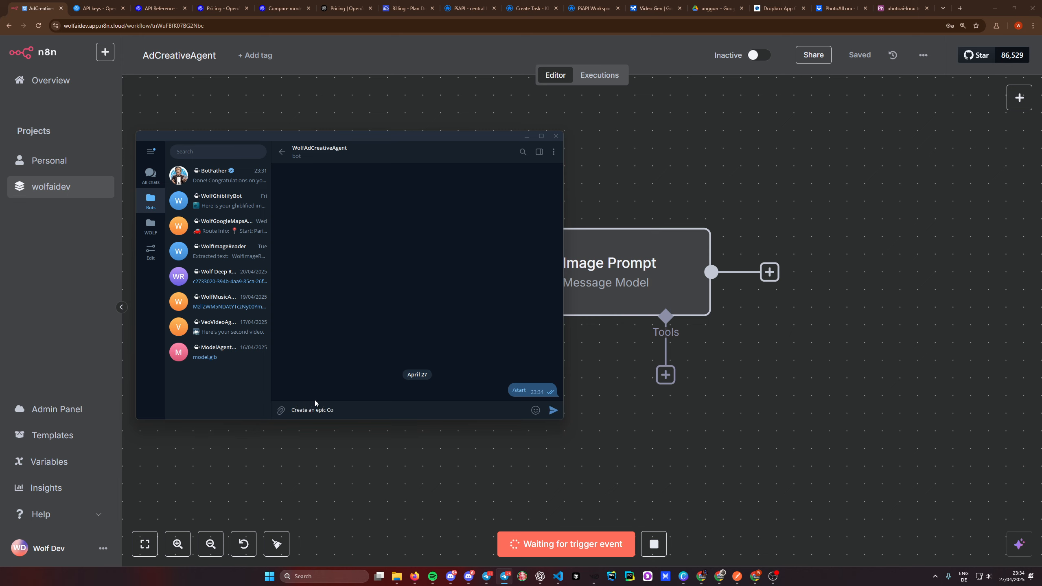
pyautogui.write('eate an epic Coca Cola ad')
pyautogui.press('Return')
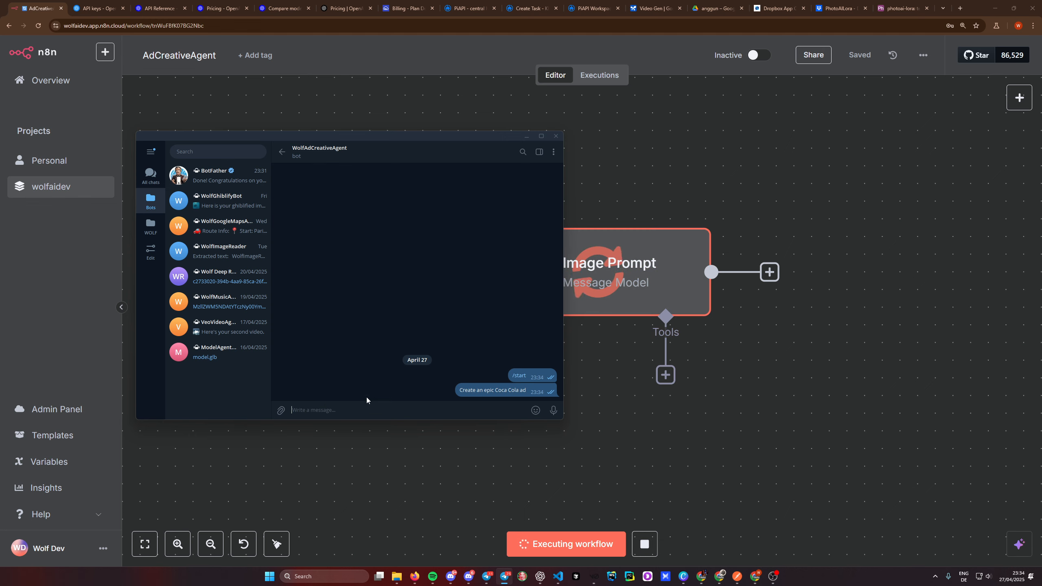
pyautogui.click(756, 419)
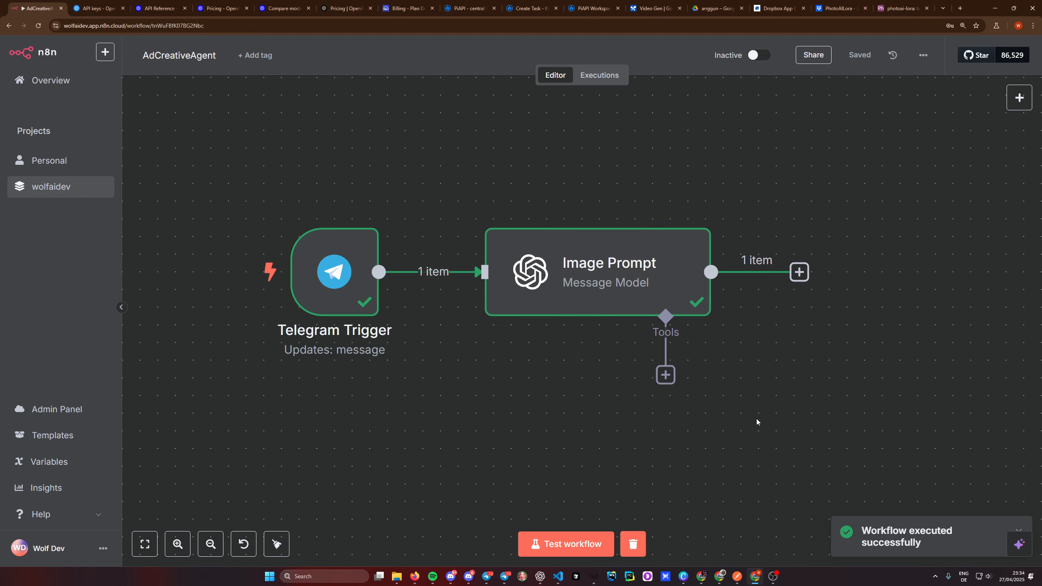
# - Review the generated prompt in the Image Prompt node's output, and return to the canvas
pyautogui.doubleClick(586, 292)
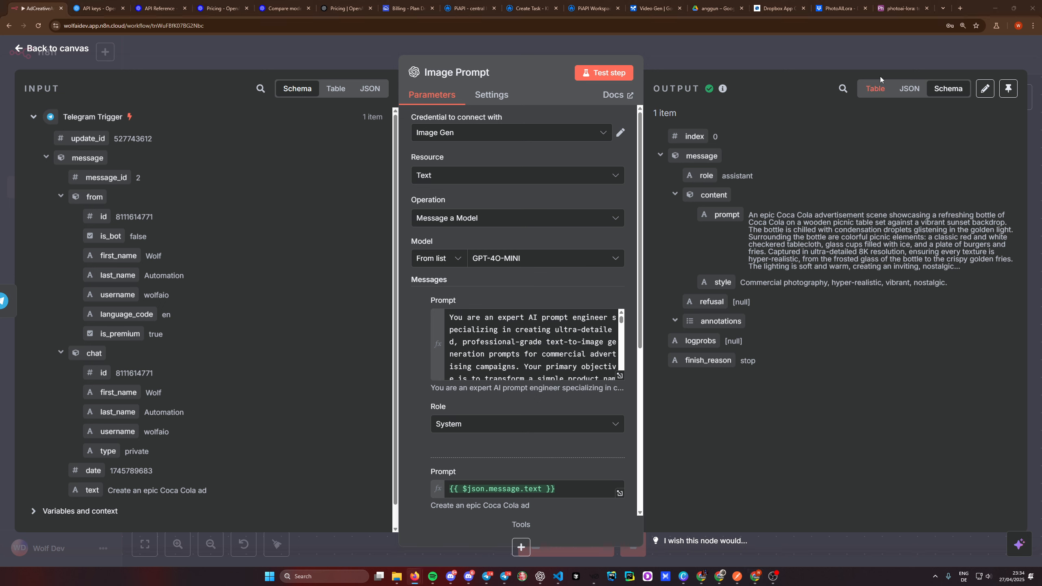
pyautogui.click(879, 59)
pyautogui.scroll(-2, 595, 378)
pyautogui.moveTo(770, 398); pyautogui.dragTo(626, 389)
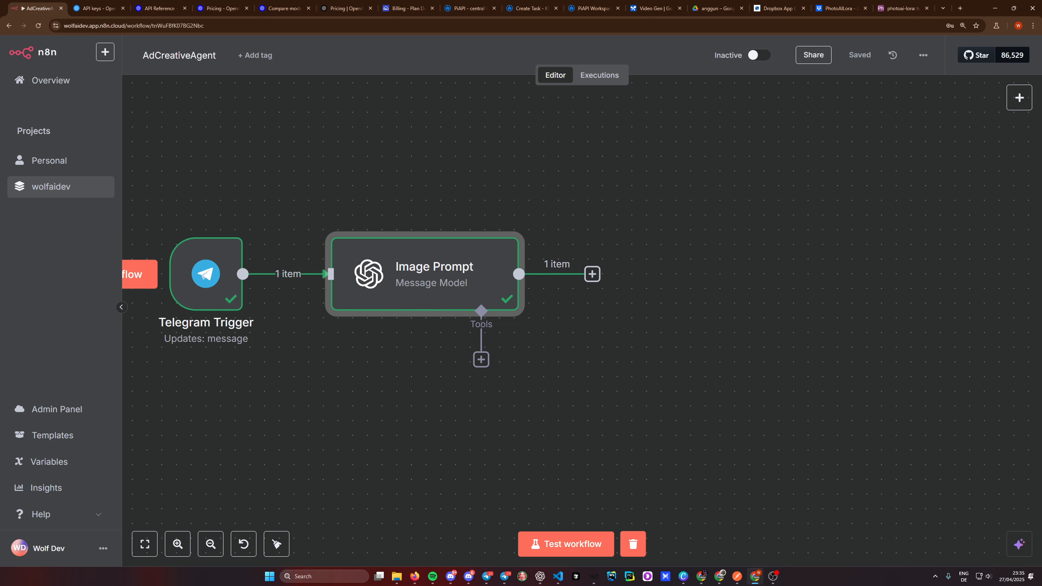
pyautogui.click(592, 274)
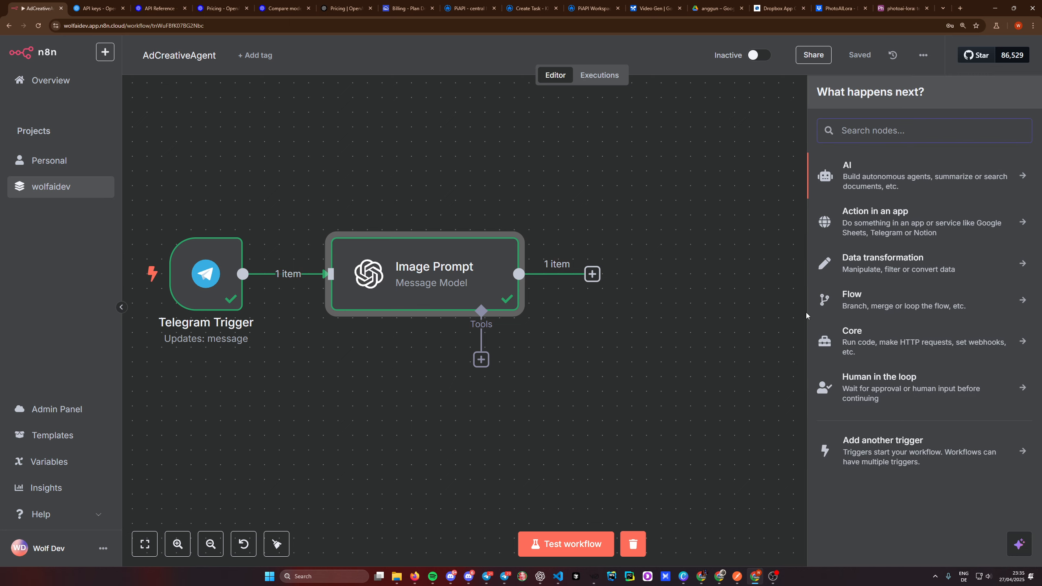
pyautogui.write('http')
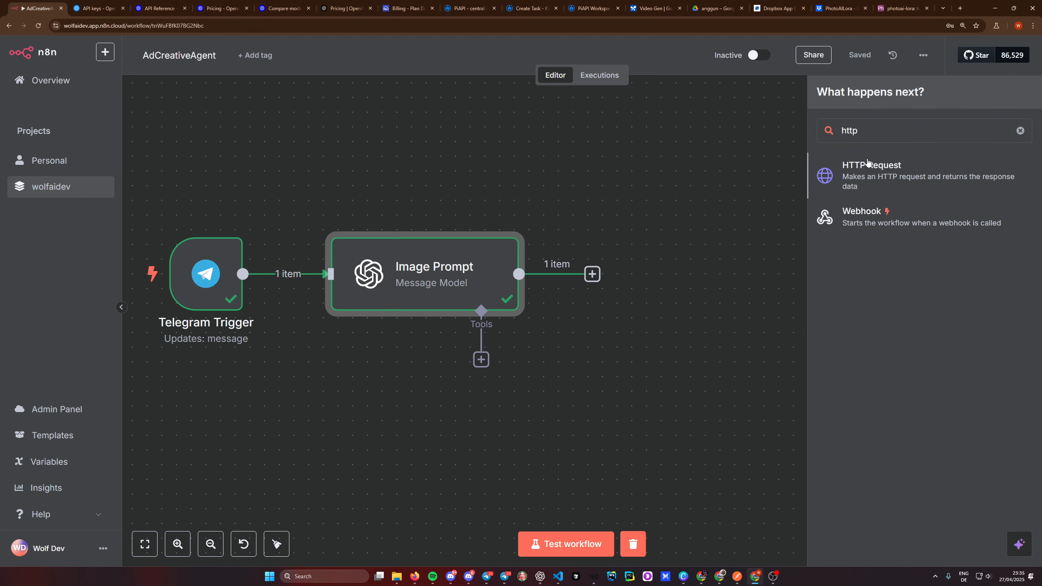
pyautogui.click(868, 164)
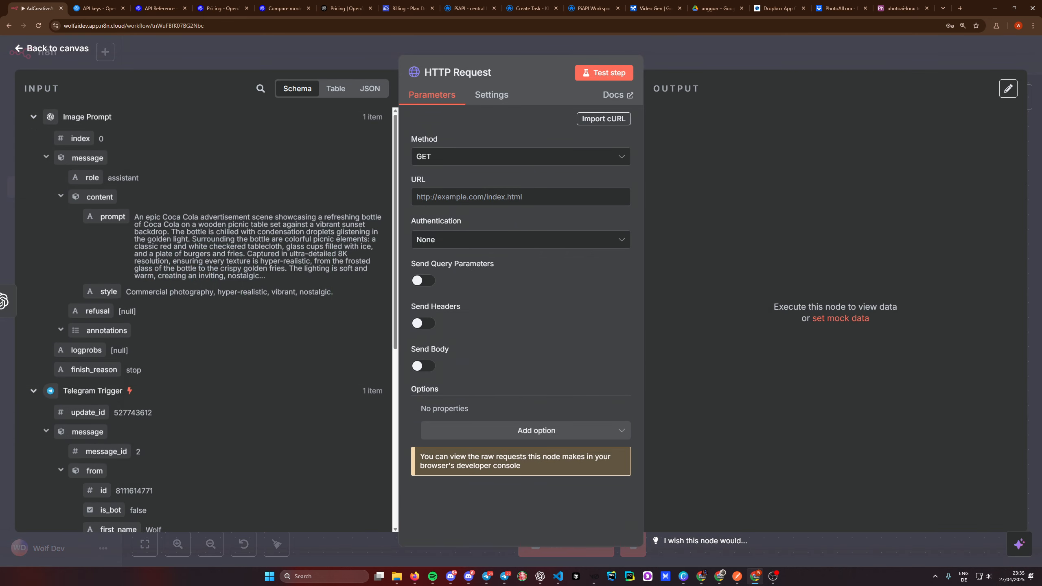
pyautogui.click(479, 197)
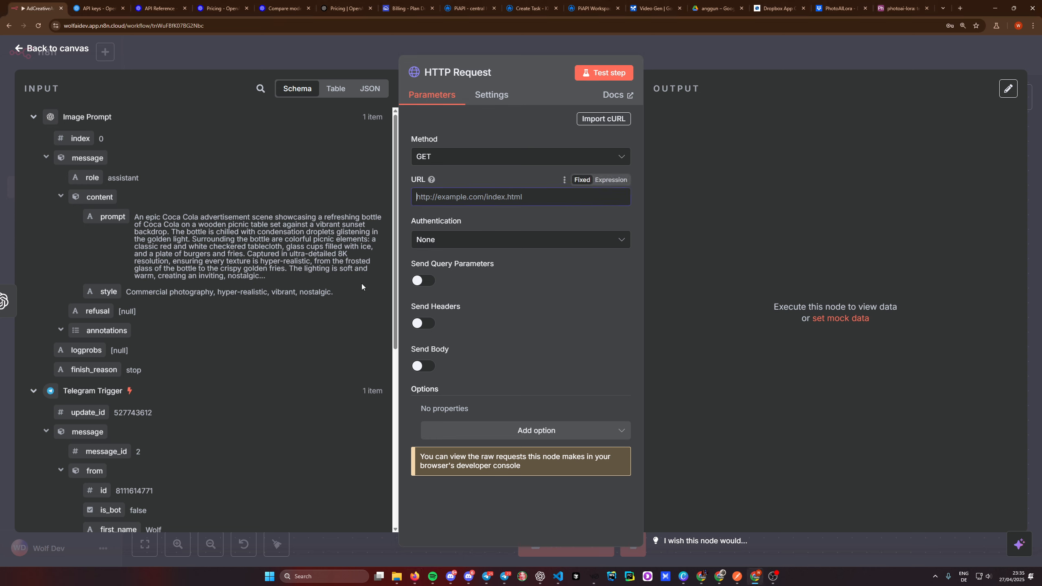
pyautogui.hotkey('ctrl', 'v')
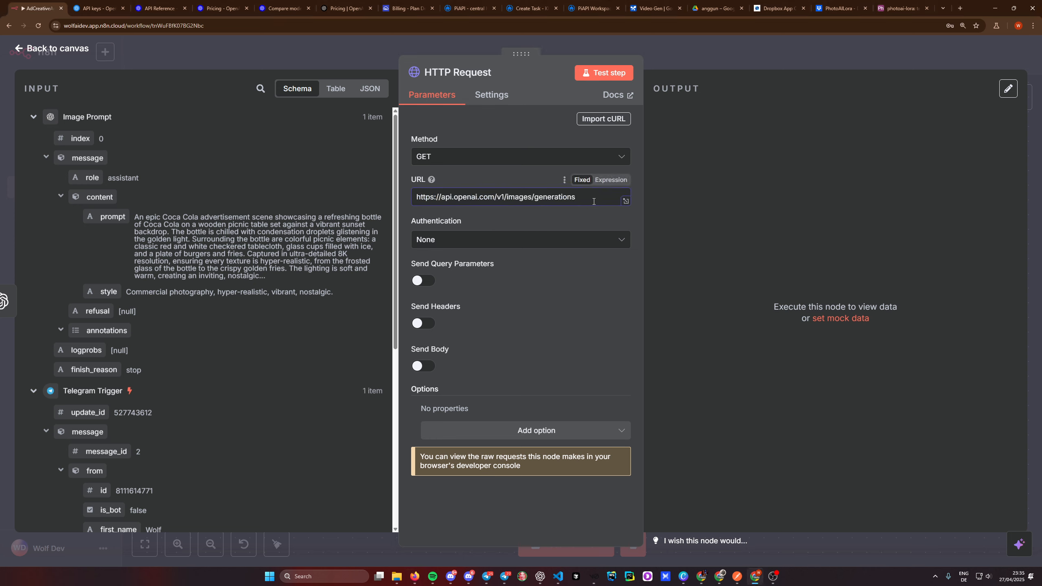
pyautogui.moveTo(575, 197); pyautogui.dragTo(412, 211)
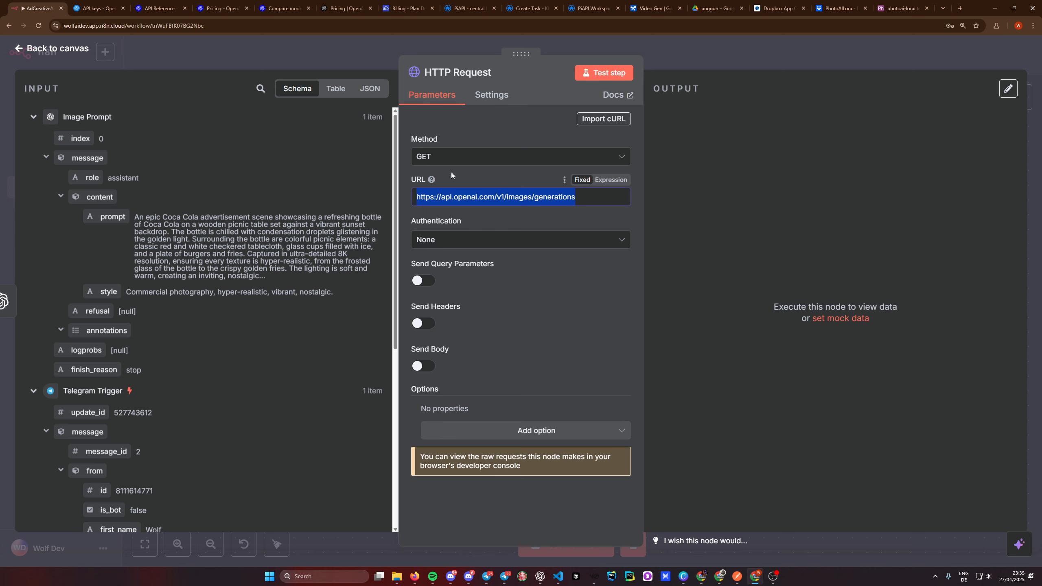
pyautogui.click(451, 158)
pyautogui.click(437, 289)
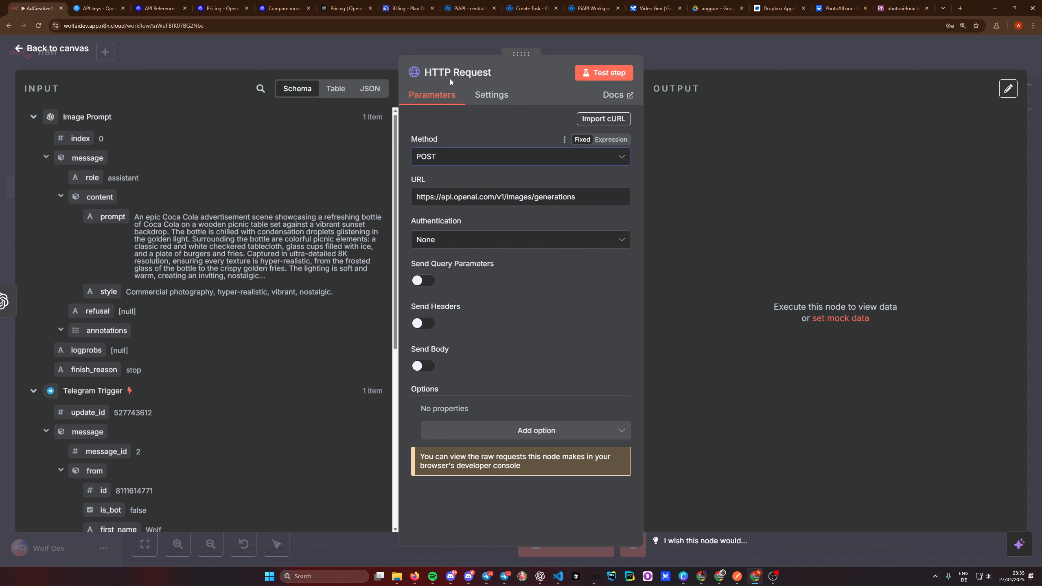
# - Rename the HTTP Request node to Generate image
pyautogui.click(450, 77)
pyautogui.write('Generat')
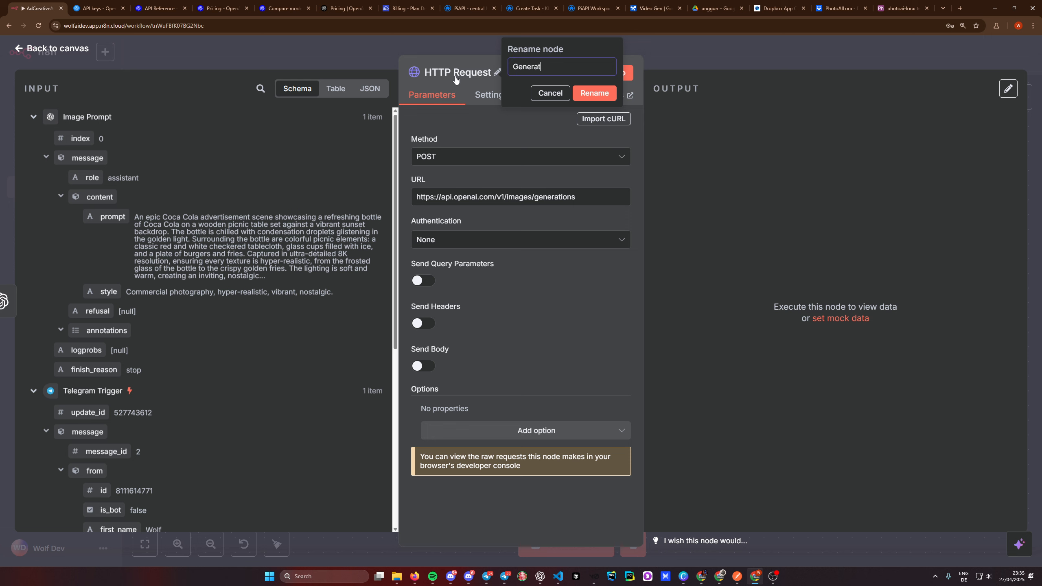
pyautogui.write('e image')
pyautogui.click(583, 93)
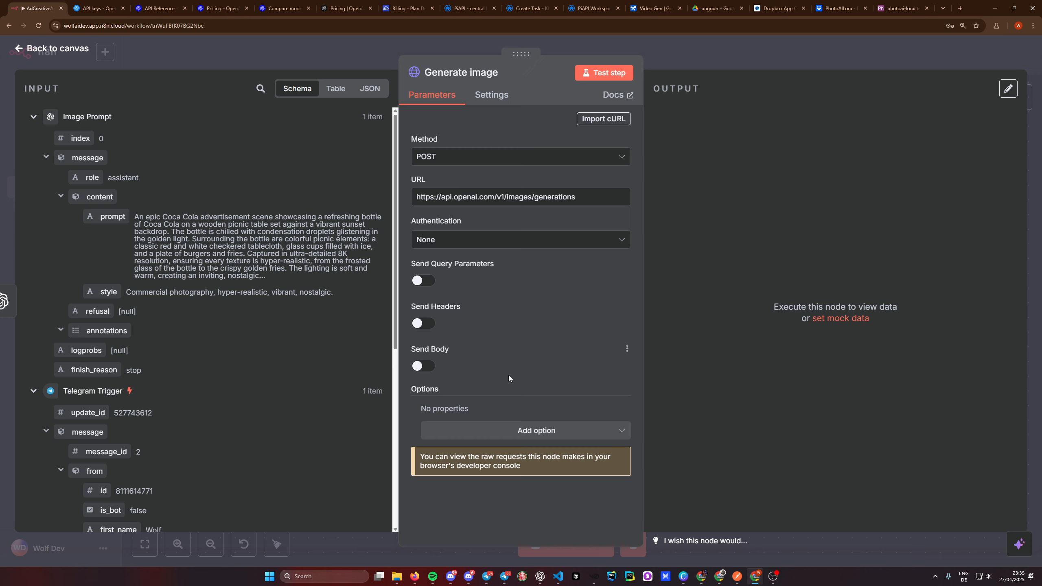
# - Enable sending headers in the Generate image node and add an Authorization header whose value starts with Bearer
pyautogui.click(420, 324)
pyautogui.scroll(-3, 492, 349)
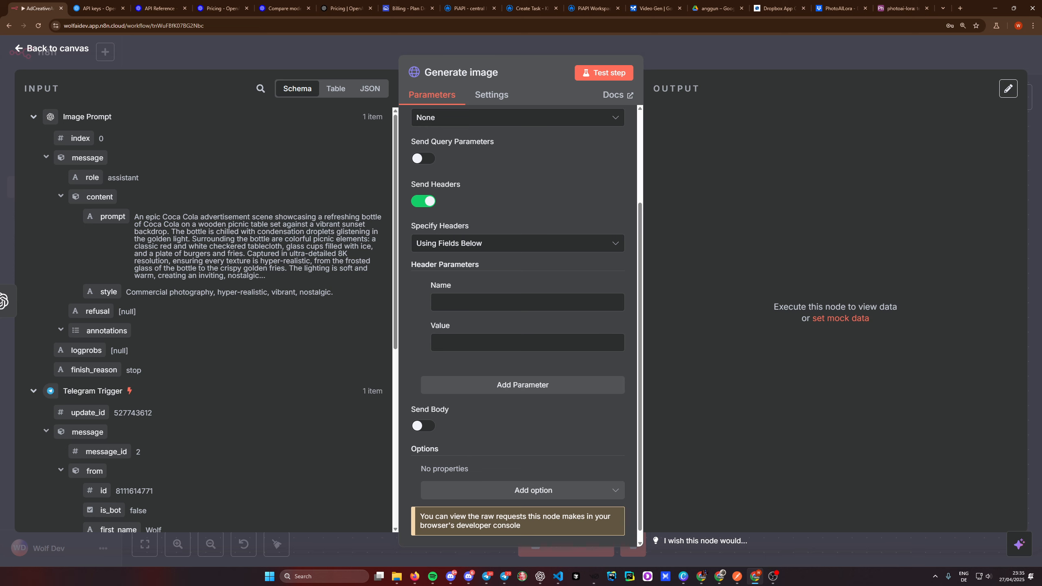
pyautogui.click(468, 301)
pyautogui.write('Authorization')
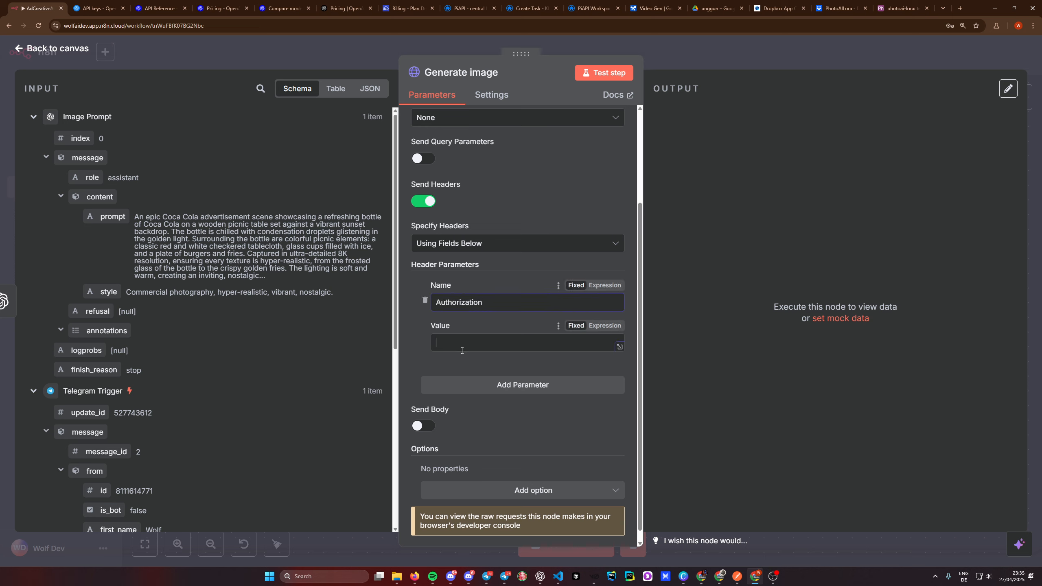
pyautogui.doubleClick(459, 302)
pyautogui.click(468, 345)
pyautogui.write('Bearer')
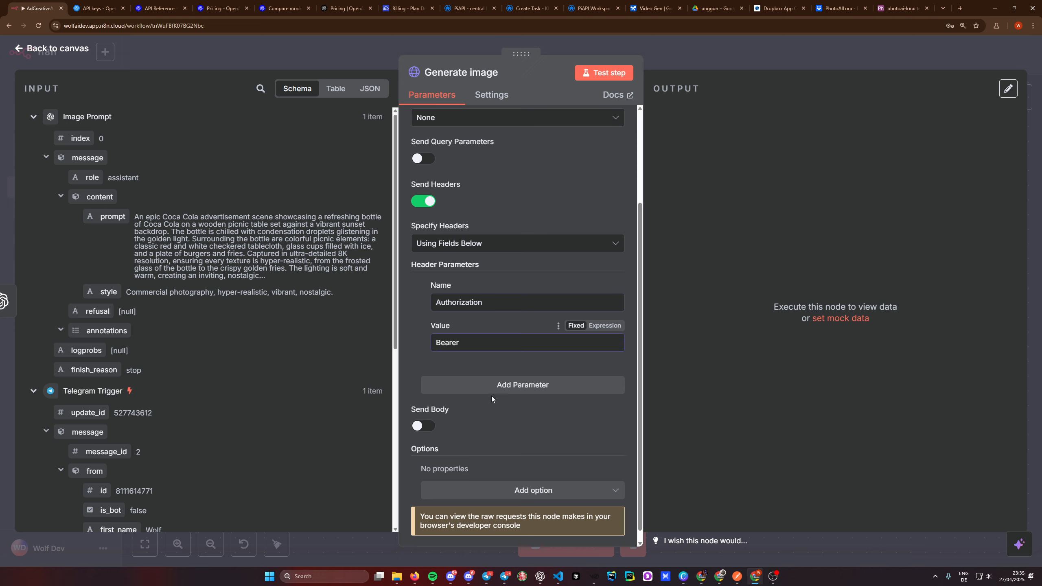
# - Complete the Authorization header value by pasting the OpenAI API key after the Bearer prefix
pyautogui.moveTo(486, 349); pyautogui.dragTo(429, 347)
pyautogui.click(482, 344)
pyautogui.write('K')
pyautogui.click(78, 8)
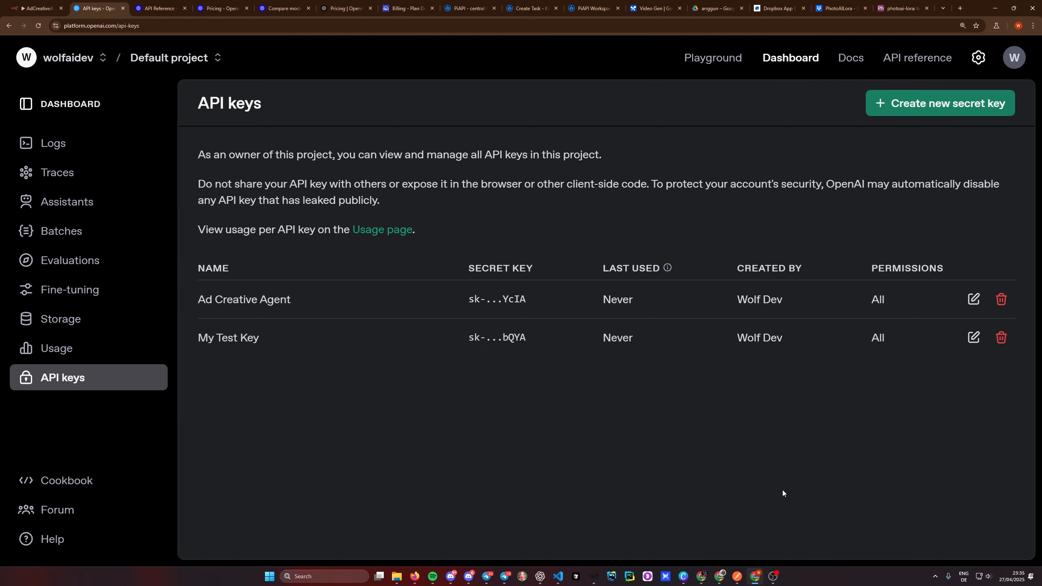
pyautogui.click(33, 8)
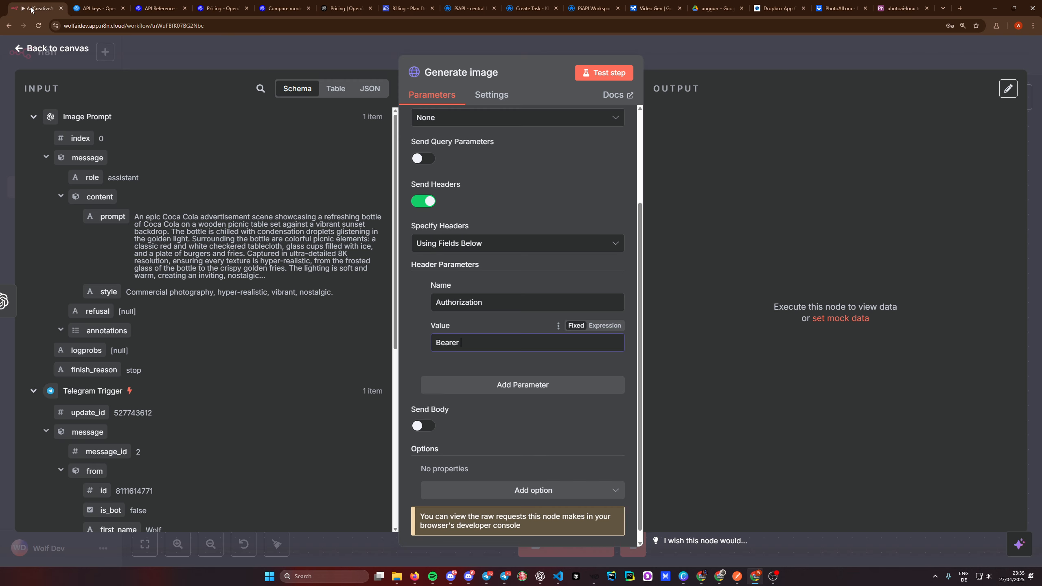
pyautogui.moveTo(501, 350); pyautogui.dragTo(420, 346)
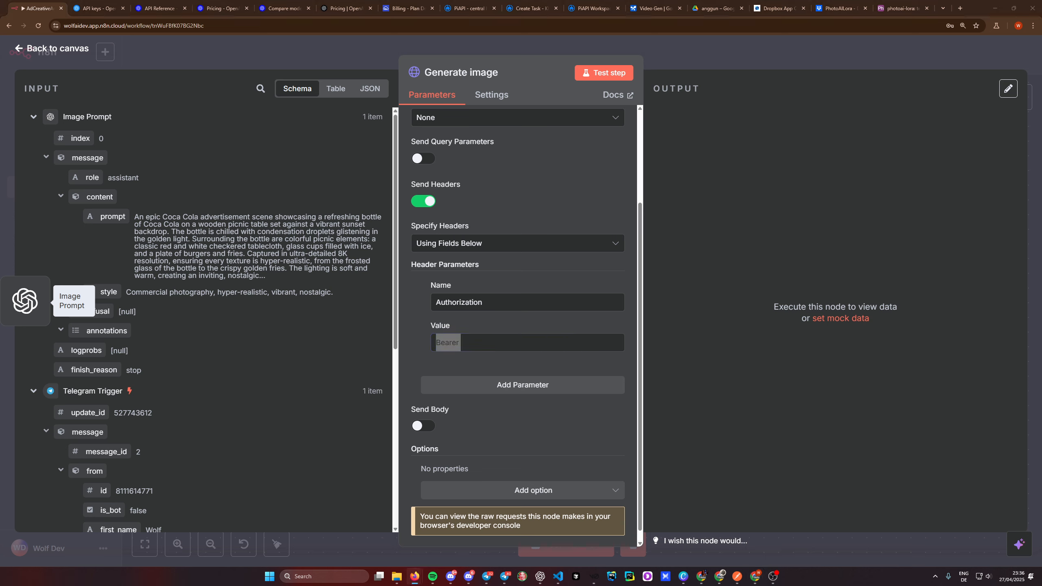
pyautogui.click(497, 345)
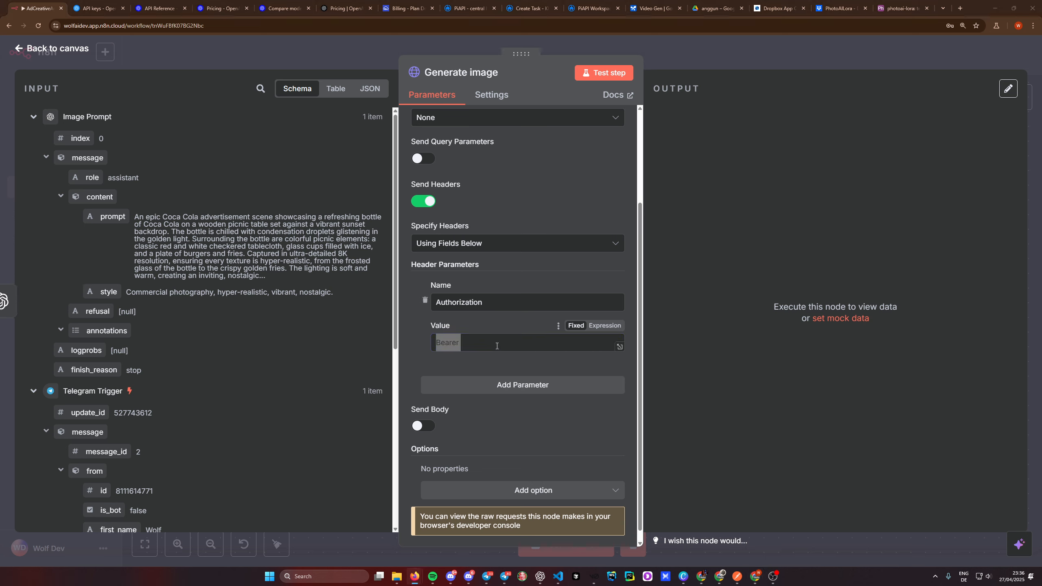
pyautogui.hotkey('ctrl', 'v')
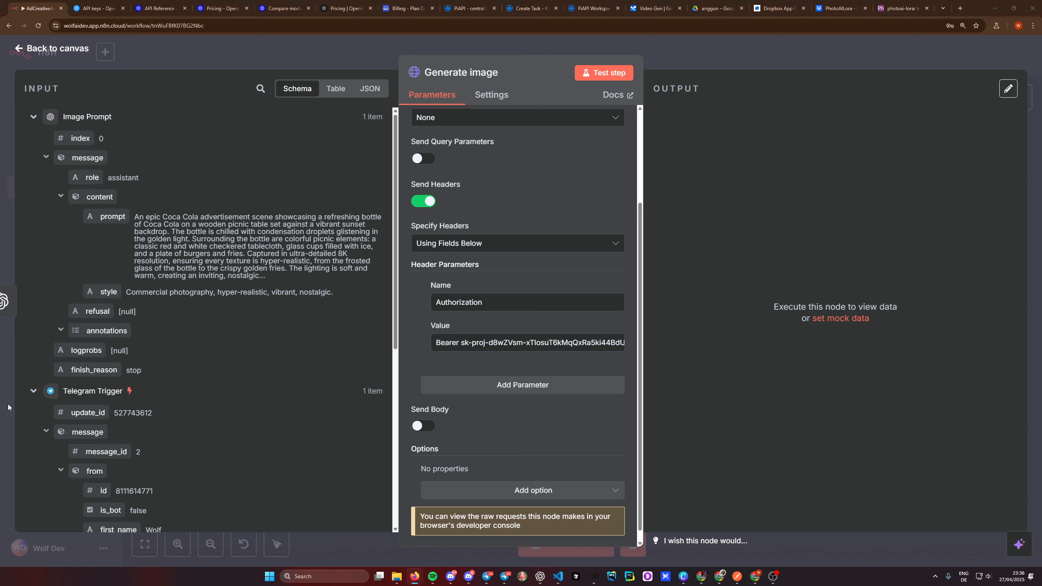
# - Enable sending a JSON body and add a body parameter named model with the value gpt-image-1
pyautogui.scroll(-2, 464, 386)
pyautogui.click(481, 403)
pyautogui.click(422, 415)
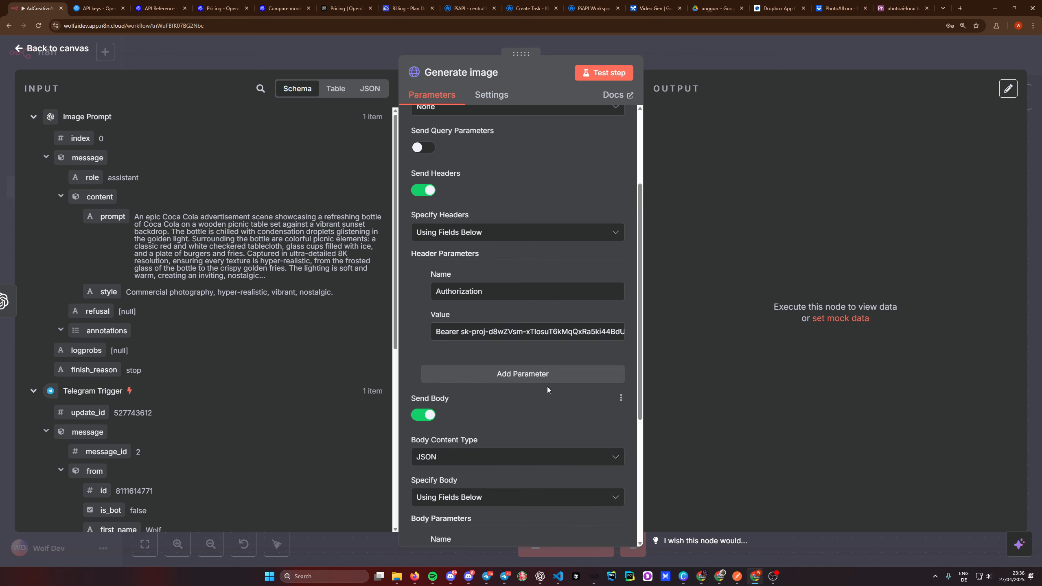
pyautogui.scroll(-5, 547, 386)
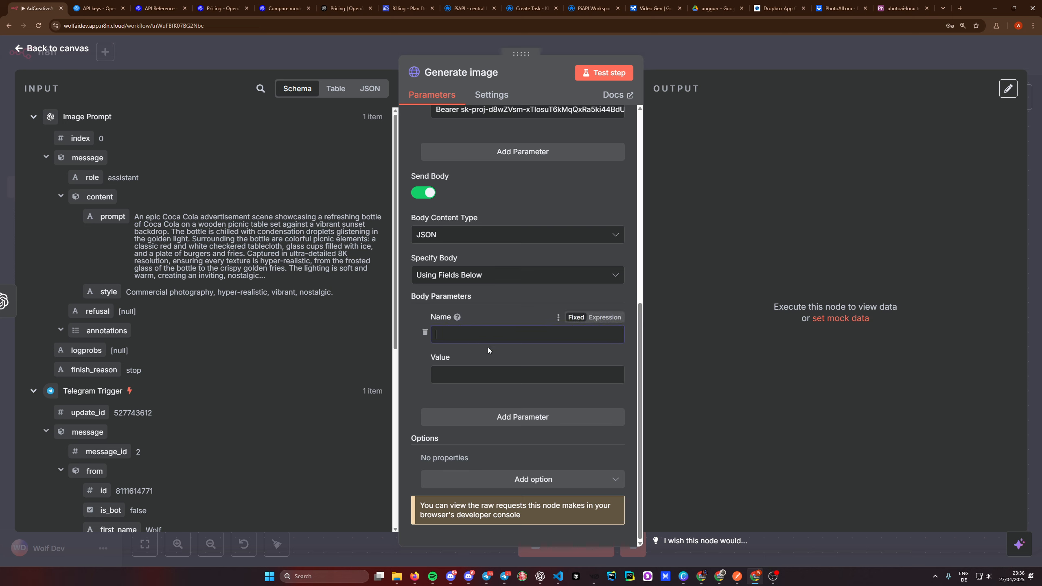
pyautogui.click(492, 418)
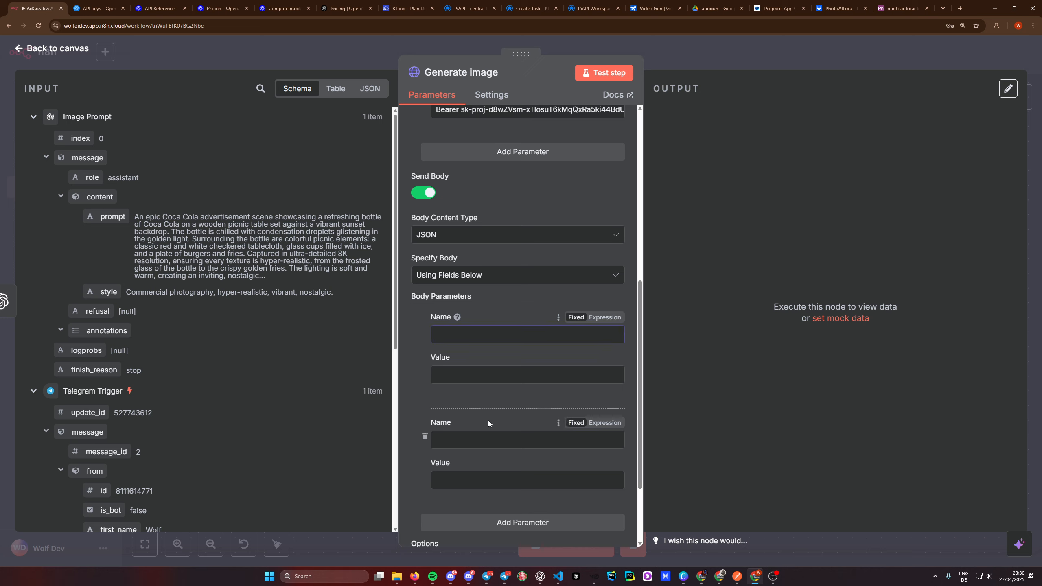
pyautogui.write('model')
pyautogui.click(449, 378)
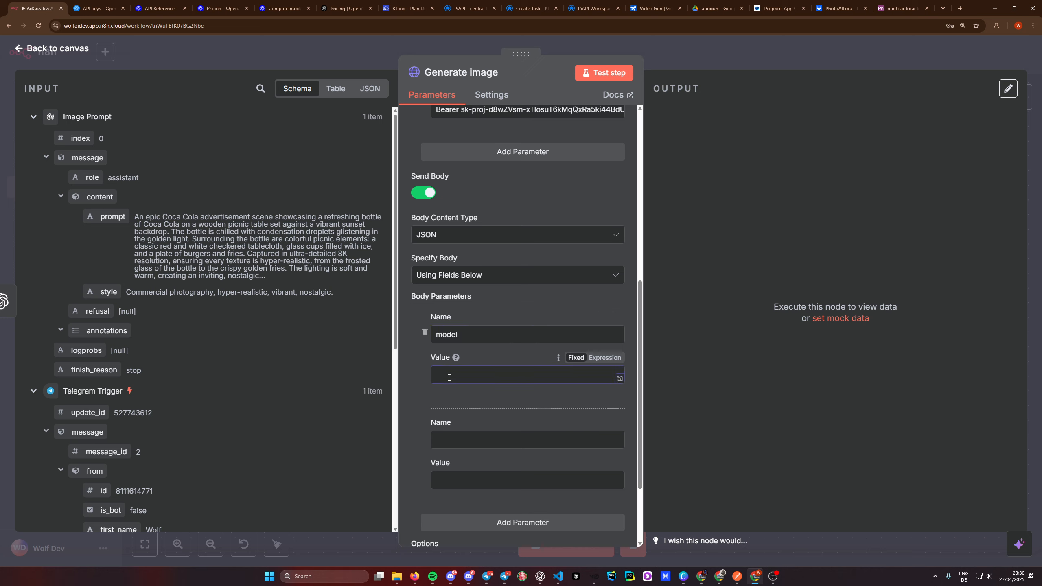
pyautogui.write('gpt-image-1')
pyautogui.hotkey('ctrl', 'a')
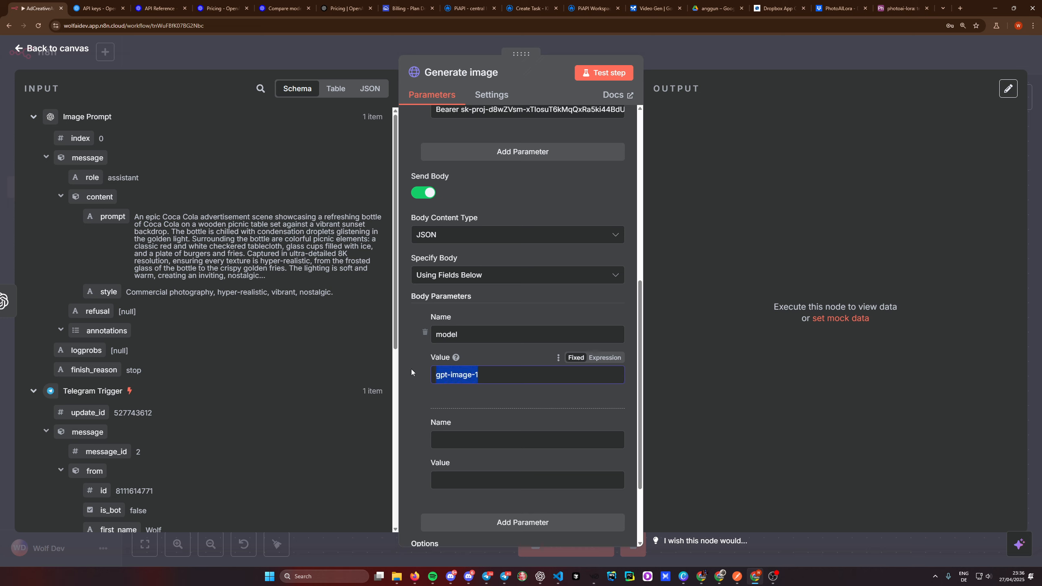
# - Name the second body parameter prompt and map its value to the Image Prompt output {{ $json.message.content.prompt }}
pyautogui.click(459, 438)
pyautogui.scroll(-2, 465, 420)
pyautogui.write('prompt')
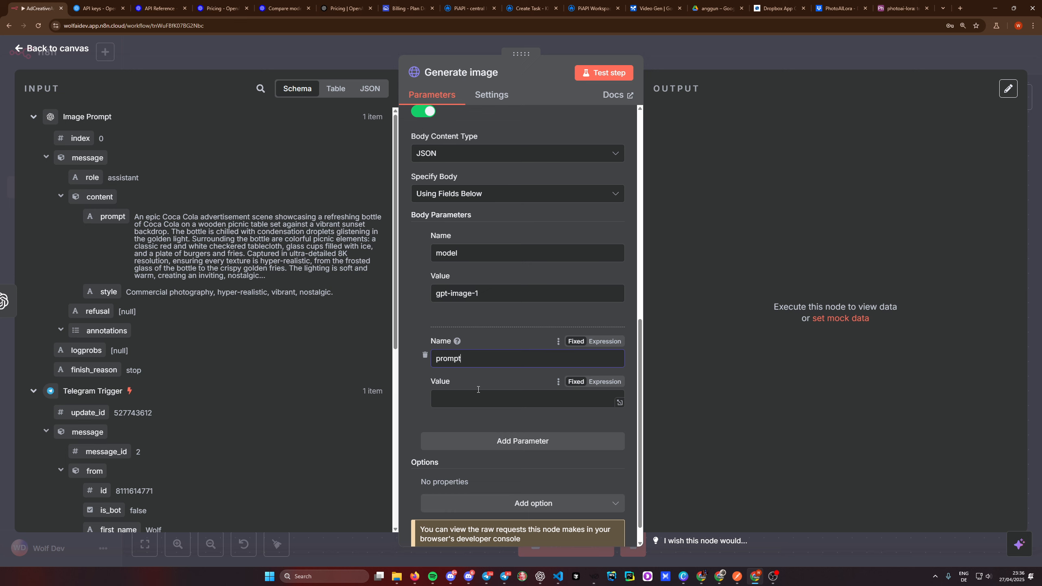
pyautogui.moveTo(109, 217); pyautogui.dragTo(477, 407)
pyautogui.click(402, 385)
pyautogui.scroll(-1, 516, 396)
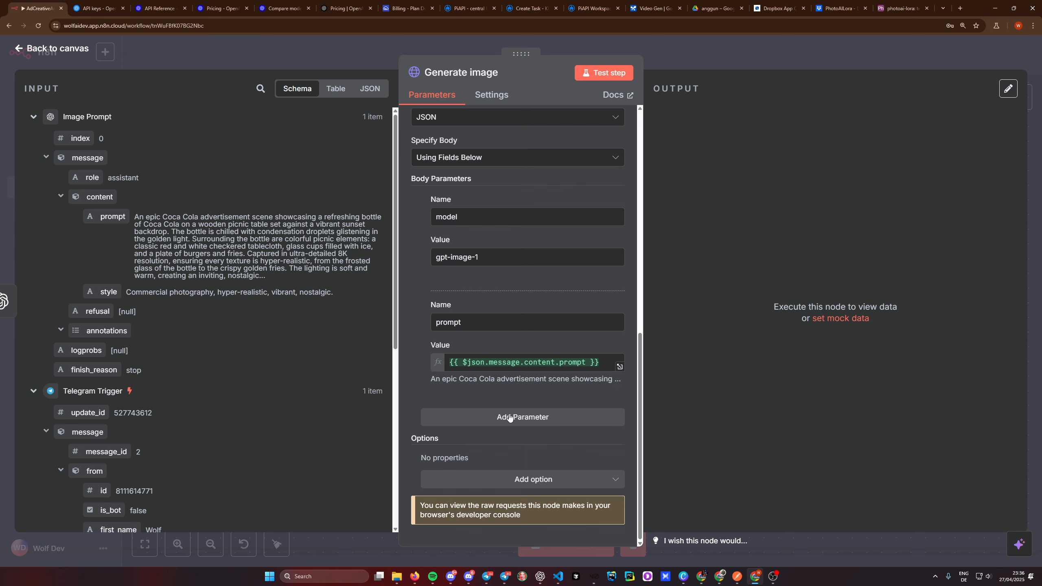
# - Add a third body parameter named n to the request and open its value for editing
pyautogui.click(510, 419)
pyautogui.scroll(-3, 493, 400)
pyautogui.click(456, 334)
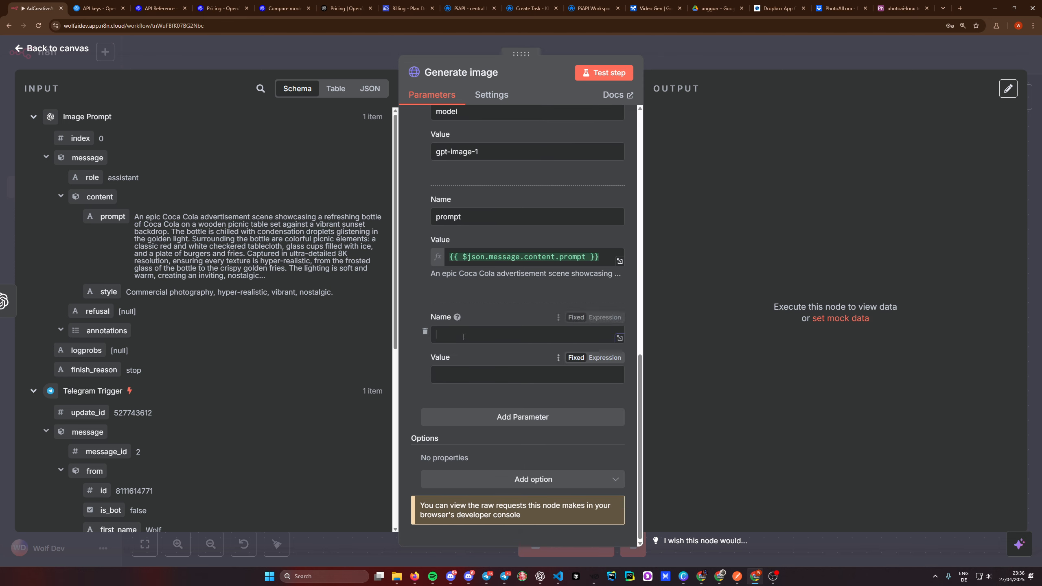
pyautogui.write('n')
pyautogui.click(456, 373)
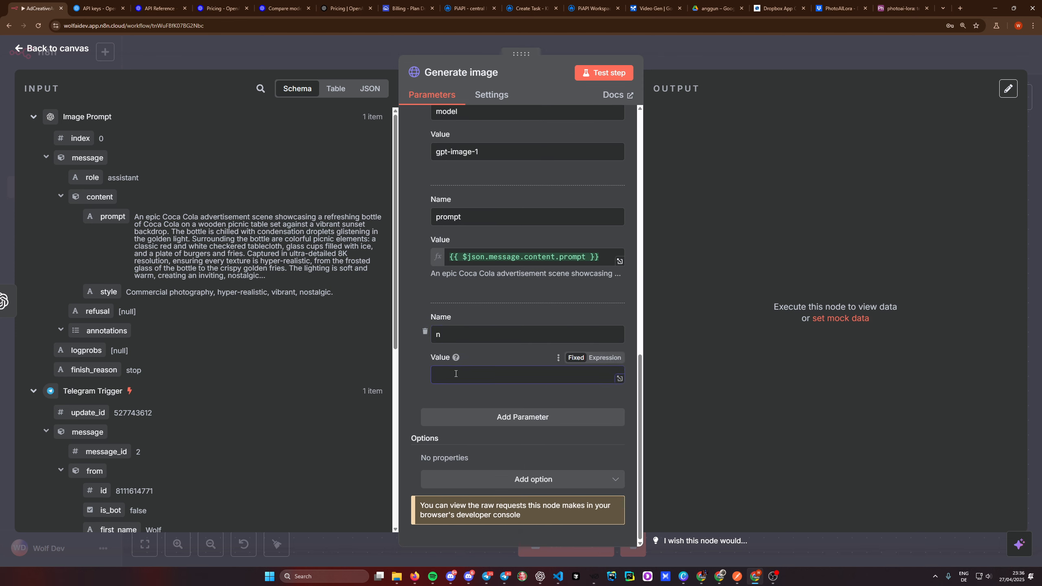
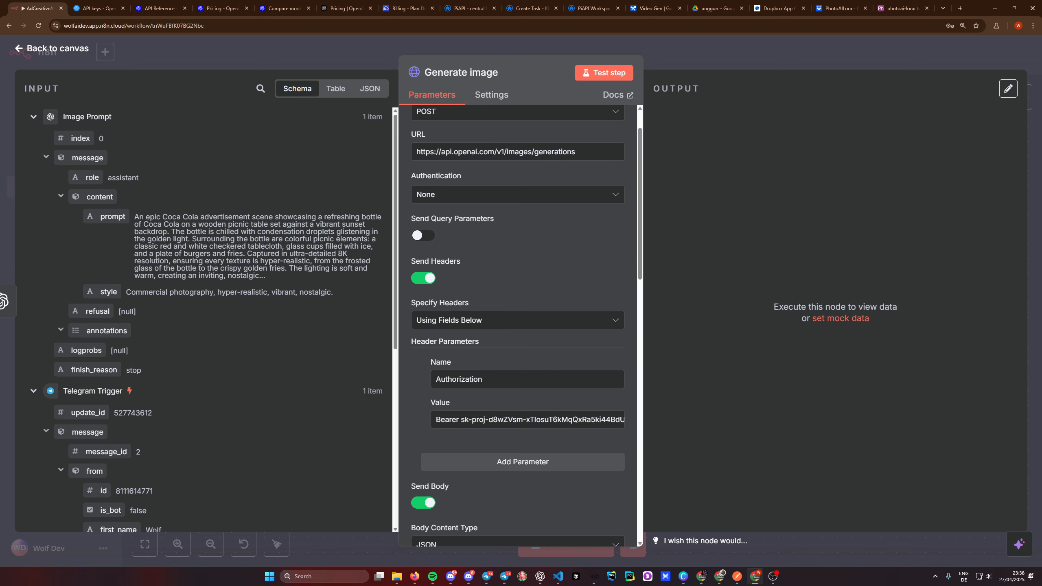
# - Review the request parameters, run a test of the Generate image node, and return to the canvas
pyautogui.scroll(-15, 544, 357)
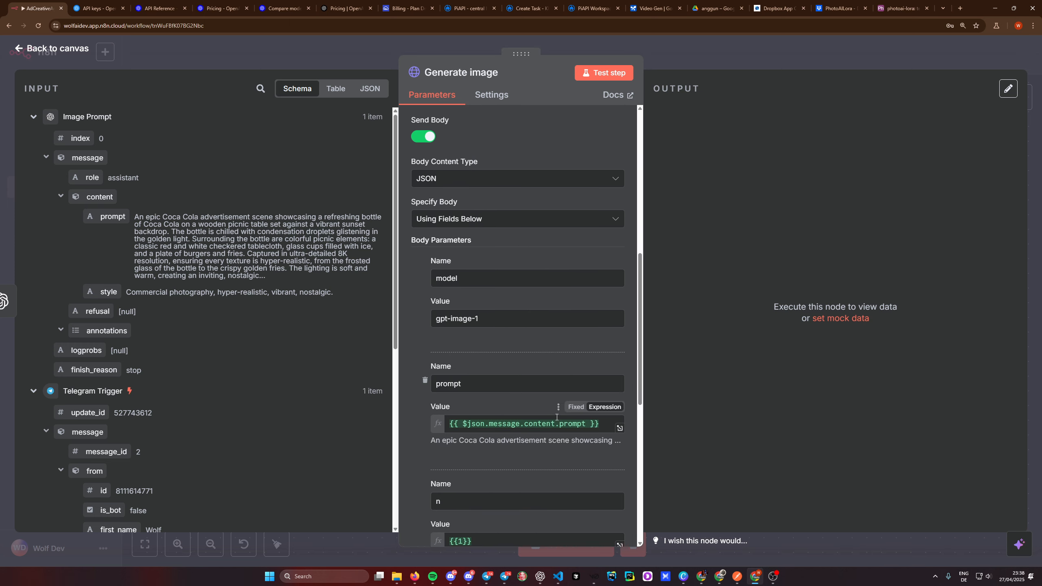
pyautogui.scroll(-3, 558, 442)
pyautogui.scroll(18, 559, 442)
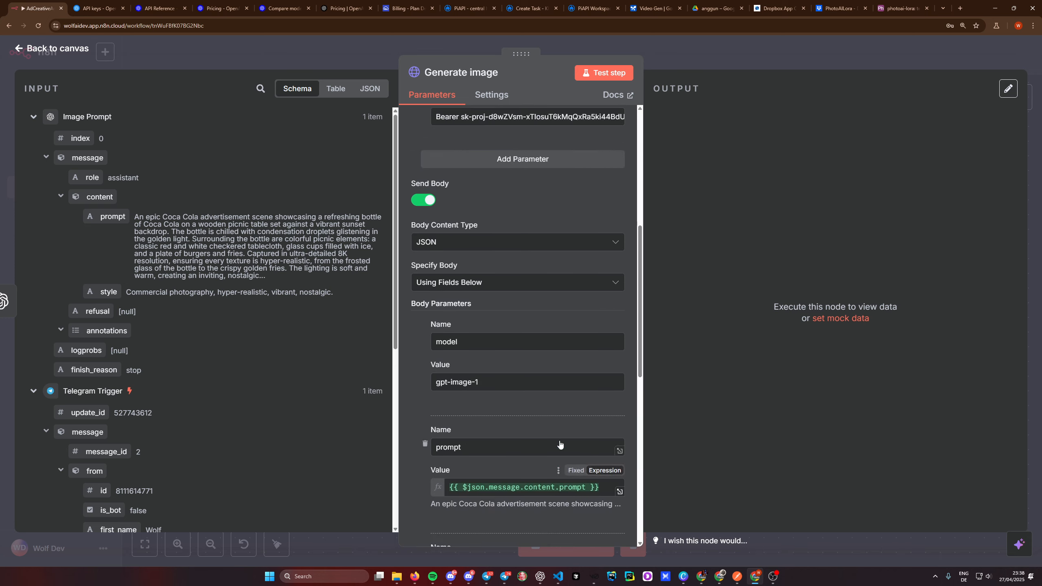
pyautogui.click(605, 73)
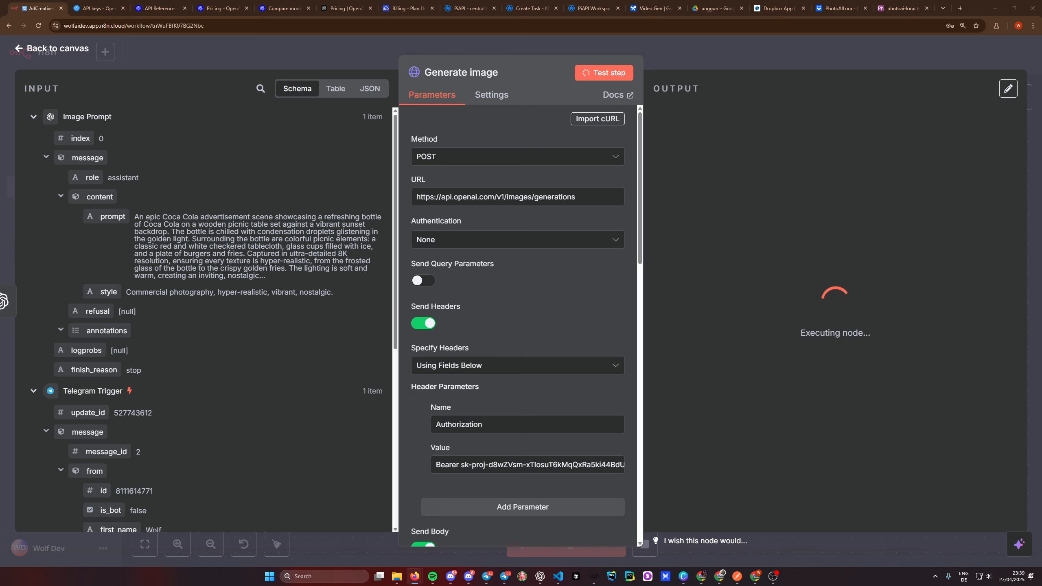
pyautogui.click(763, 46)
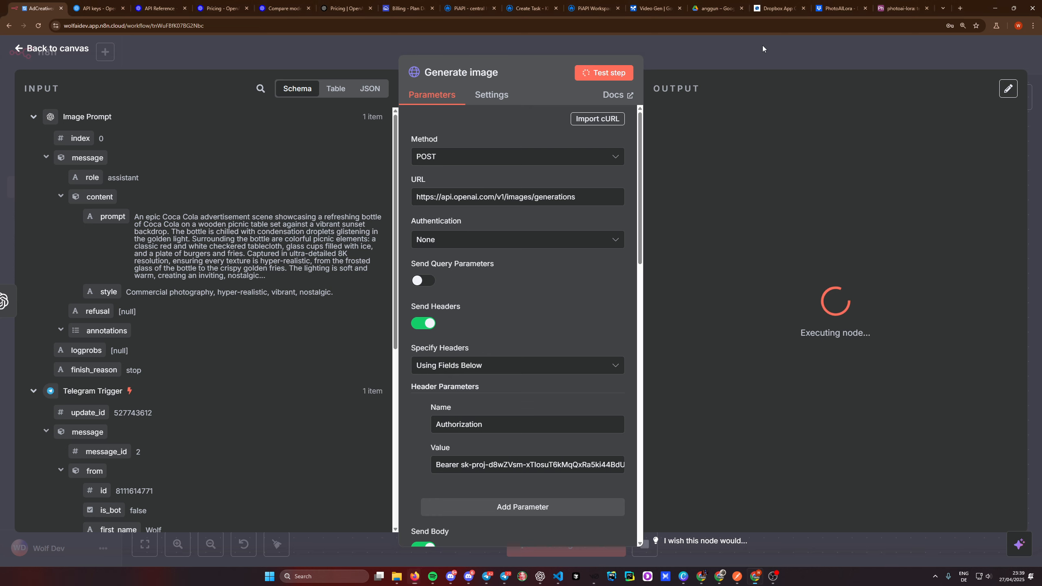
# - Add an Edit Fields (Set) node after Generate image and rename it Generate Unique ID
pyautogui.hscroll(5, 609, 360)
pyautogui.click(499, 306)
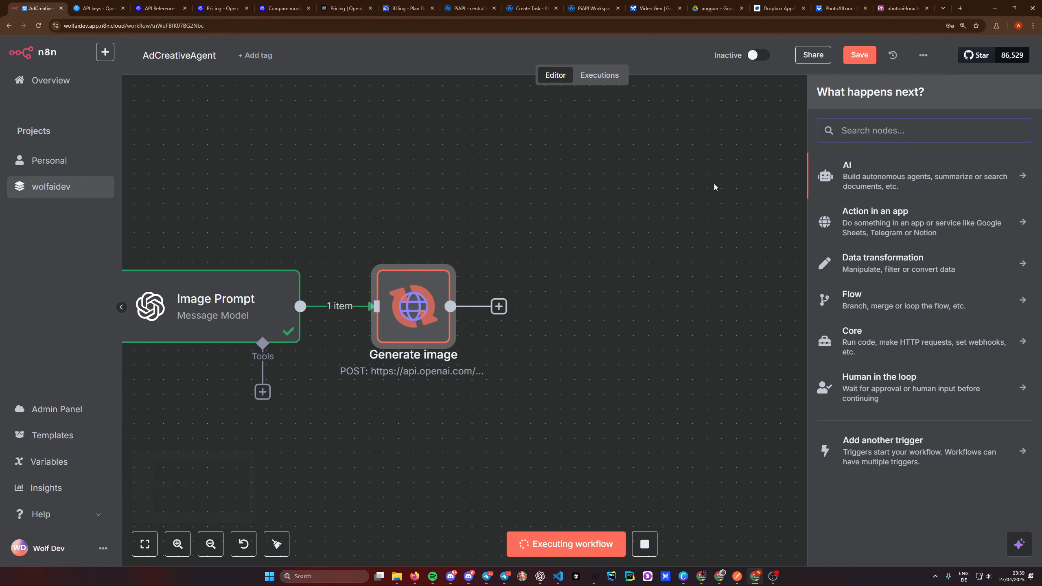
pyautogui.write('set')
pyautogui.click(896, 184)
pyautogui.click(452, 75)
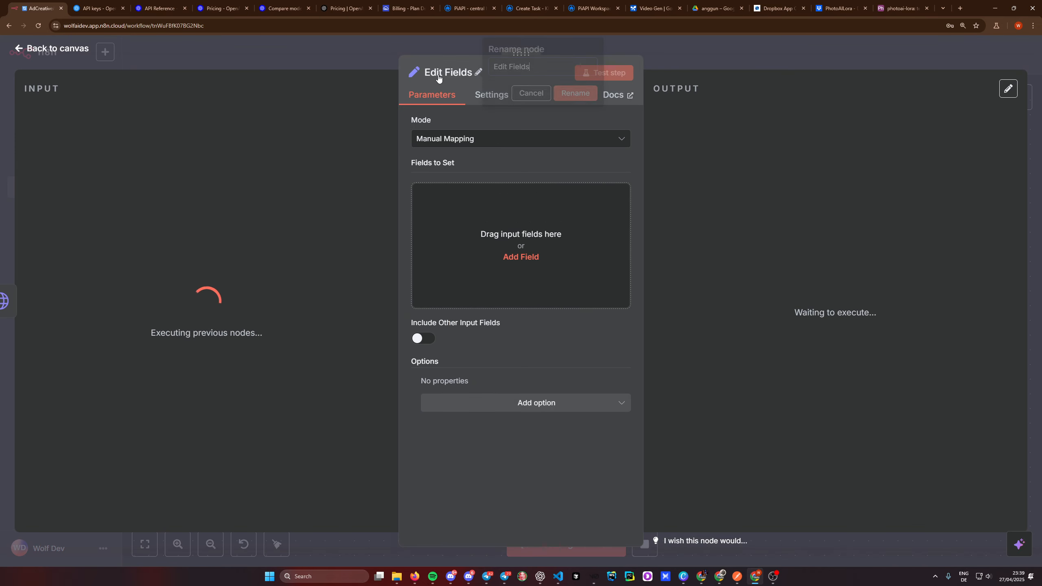
pyautogui.write('Generate Uniq')
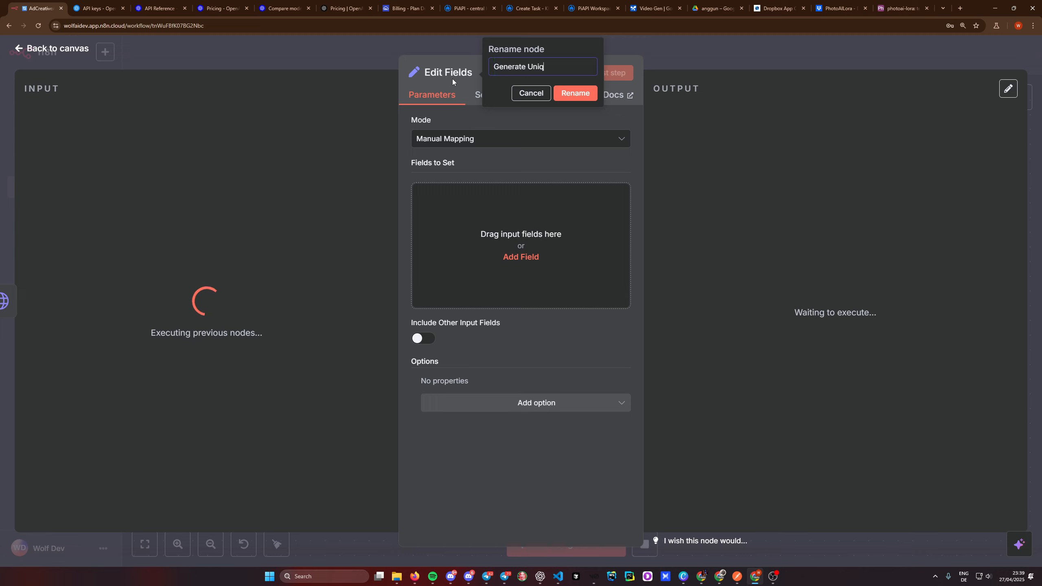
pyautogui.write('ue ID')
pyautogui.click(576, 93)
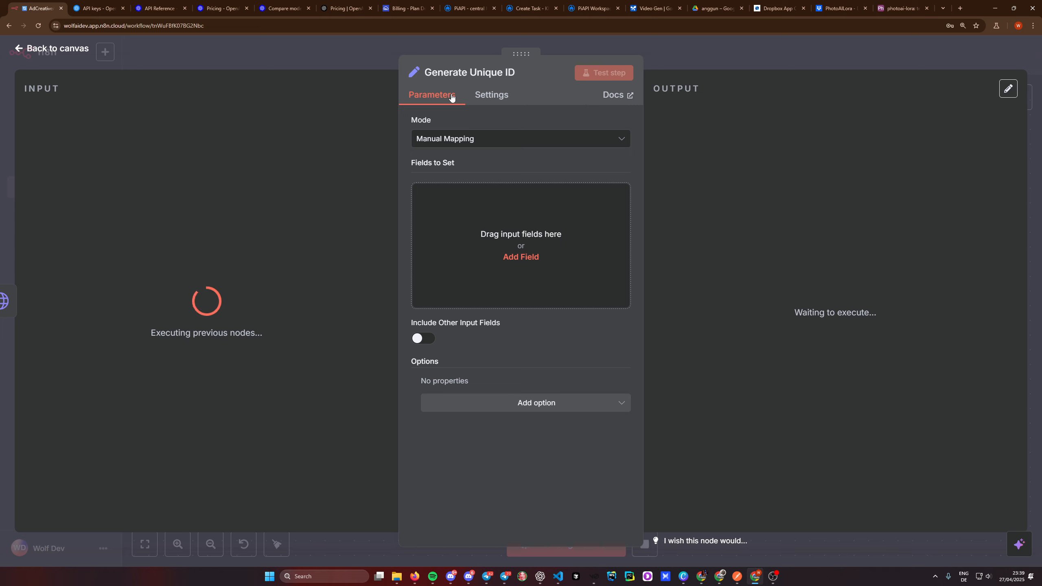
# - Add a string field unique_id to the Generate Unique ID node with the value {{Math.random().toString(36).substr(2, 9);}}
pyautogui.click(459, 233)
pyautogui.click(470, 194)
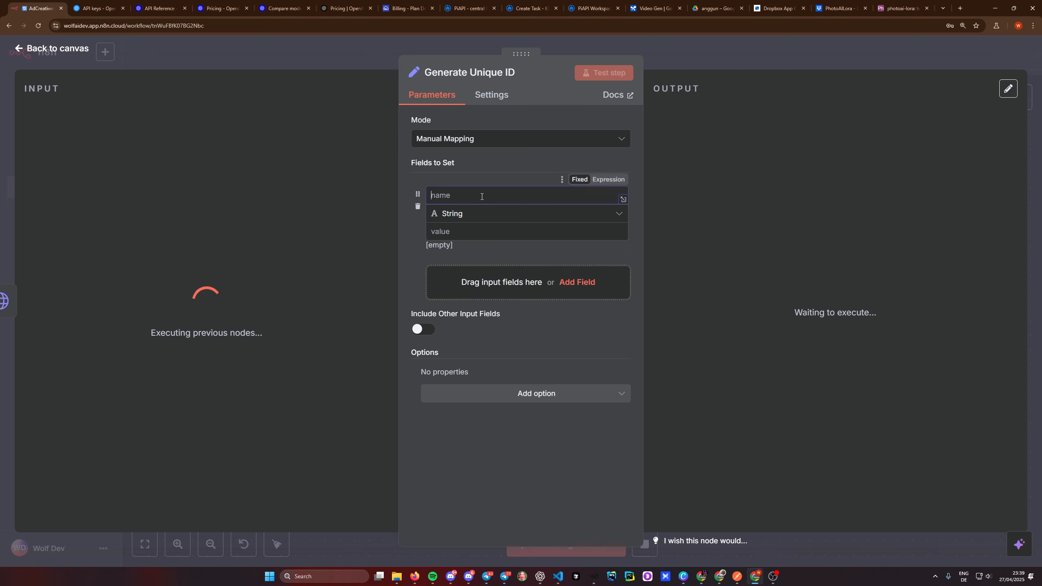
pyautogui.write('unique_id')
pyautogui.click(475, 228)
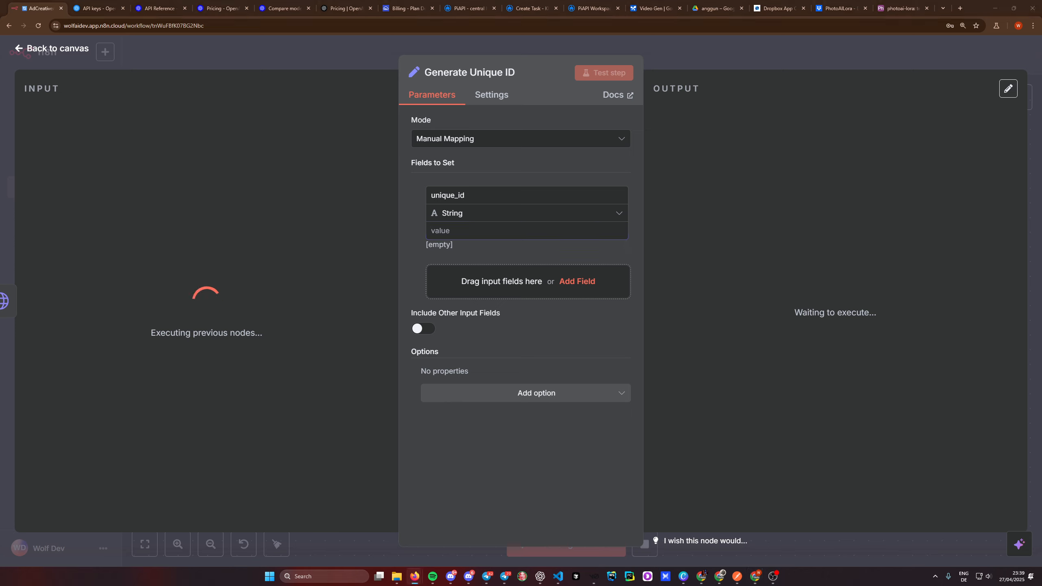
pyautogui.click(467, 227)
pyautogui.write('{{Math.random().toString(36).substr(2, 9);}}')
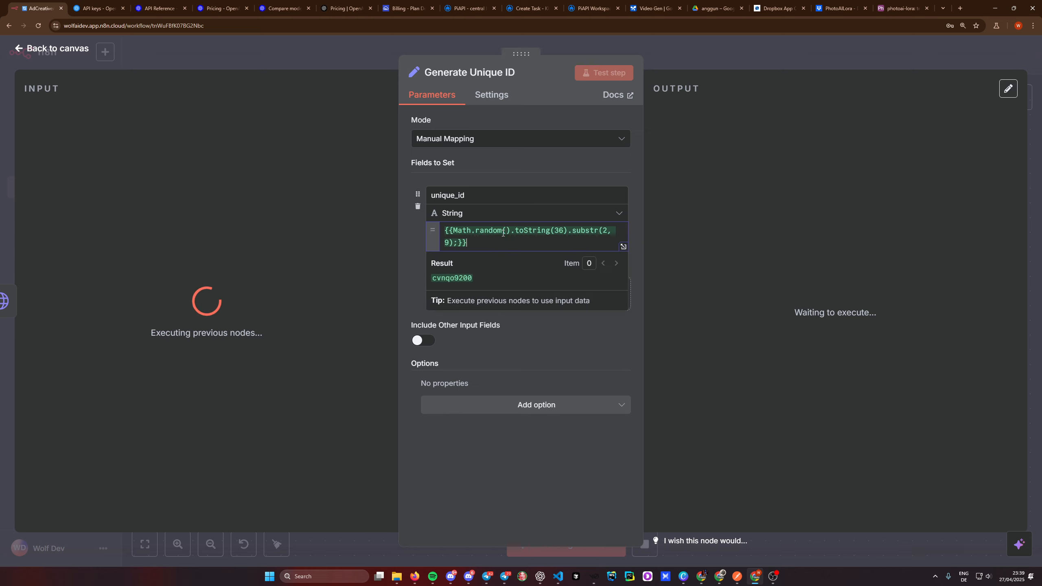
pyautogui.hotkey('ctrl', 'a')
pyautogui.click(480, 242)
pyautogui.click(408, 263)
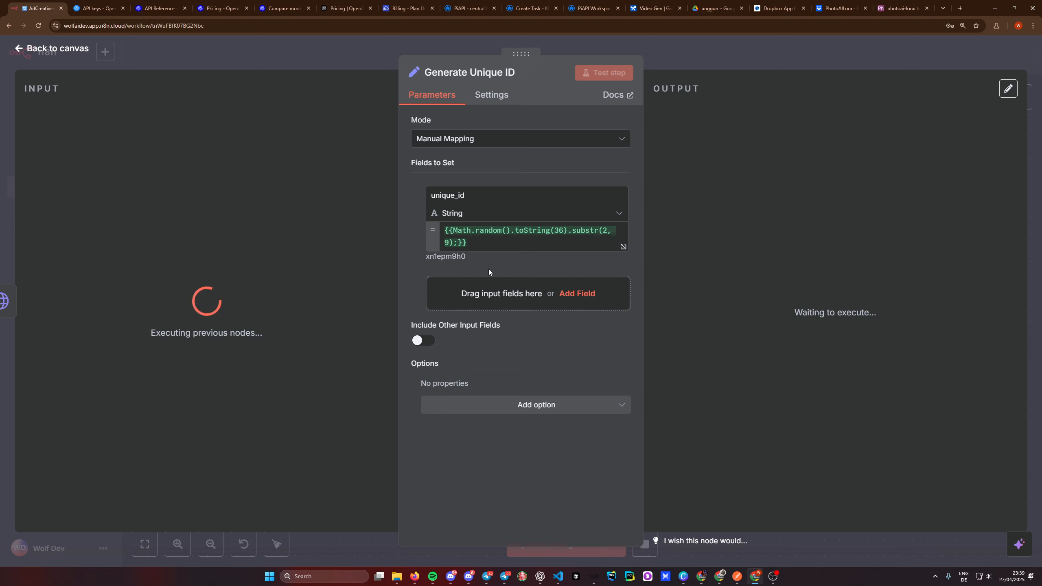
# - Add a second string field named img_base64 and map its value to the Generate image output {{ $json.data[0].b64_json }}
pyautogui.click(458, 299)
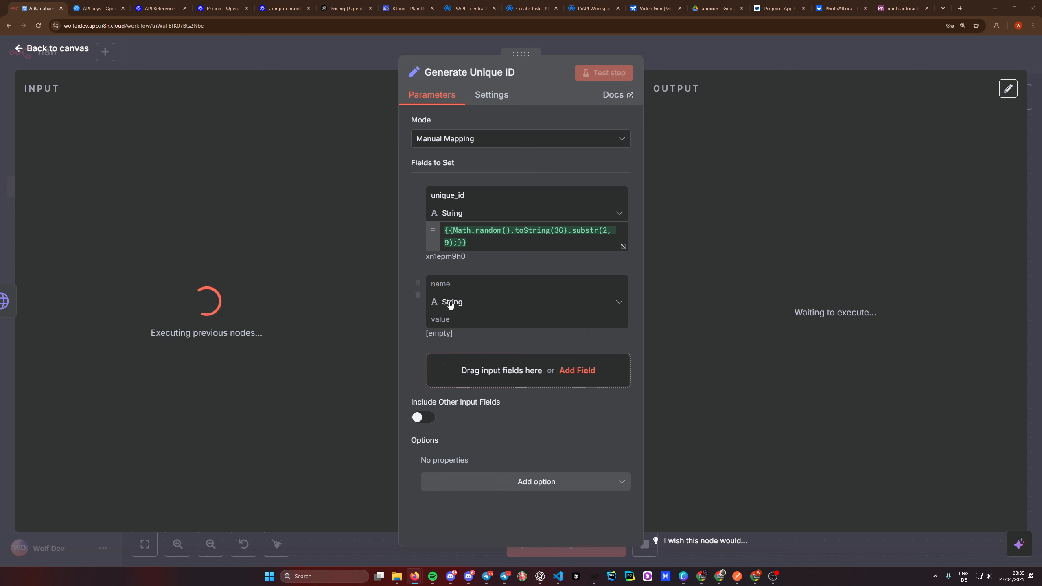
pyautogui.click(483, 283)
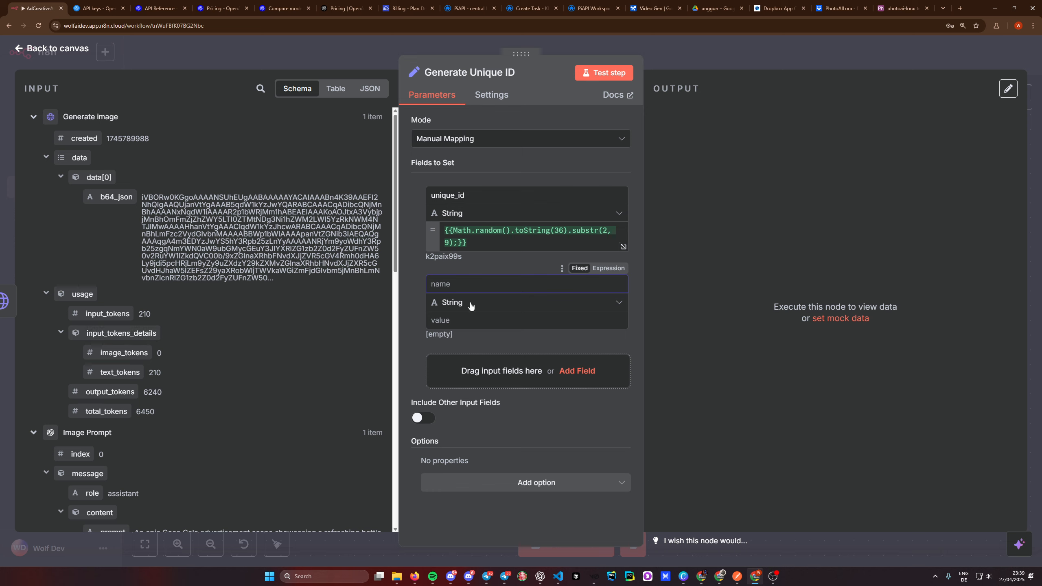
pyautogui.write('img_base64')
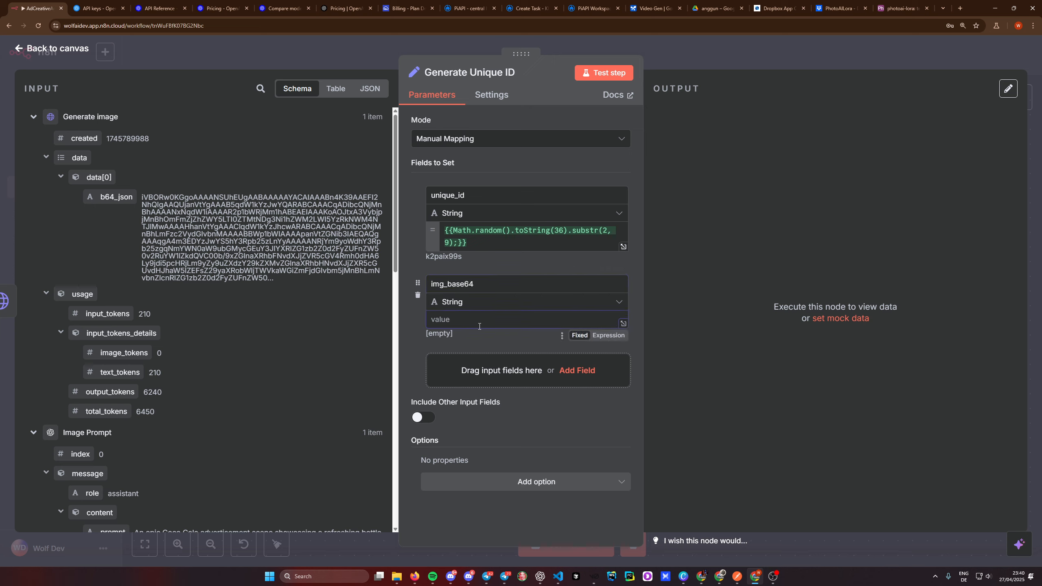
pyautogui.moveTo(118, 198); pyautogui.dragTo(453, 319)
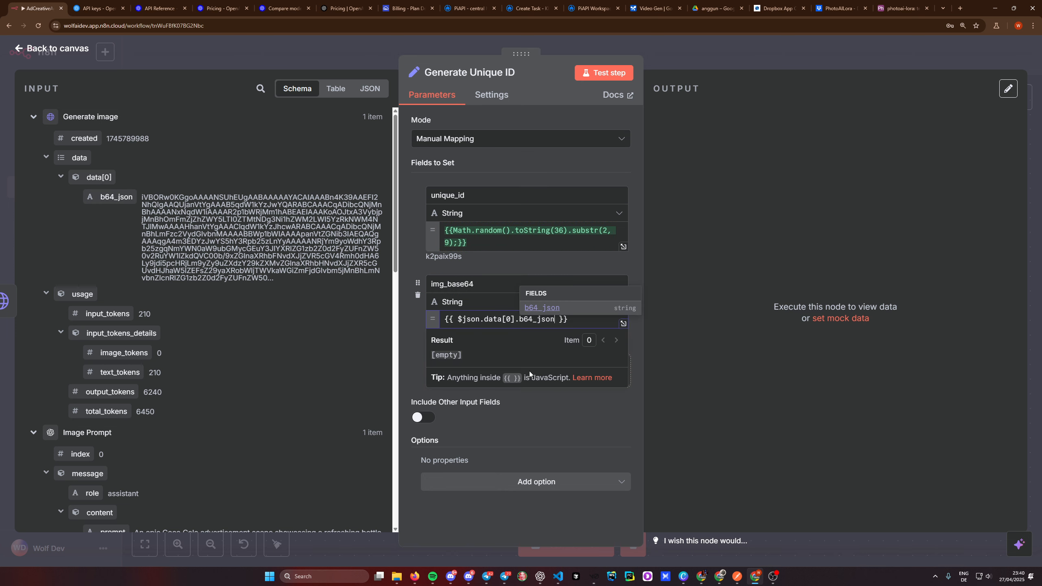
pyautogui.click(405, 333)
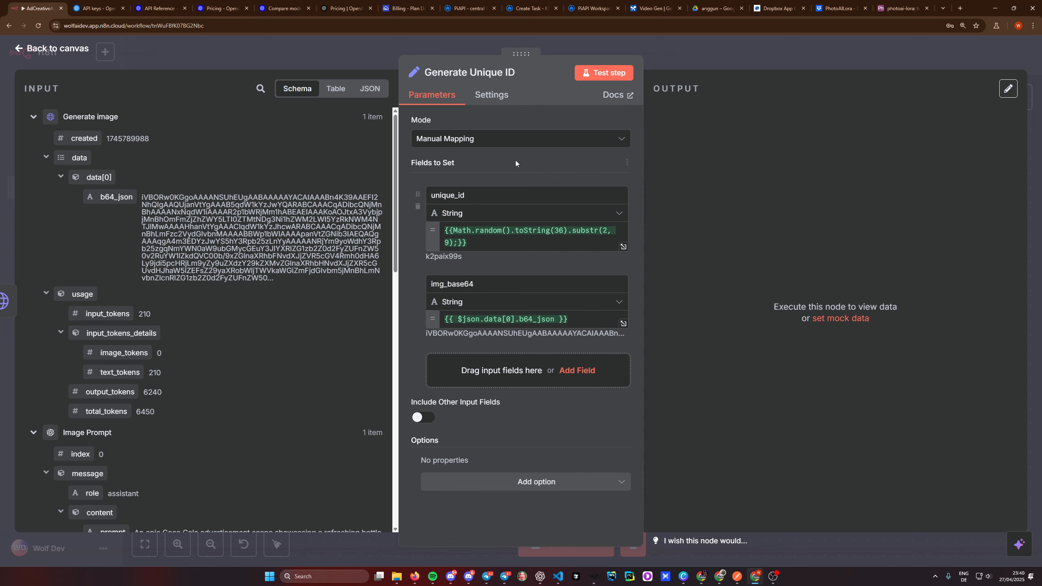
# - Run a test of the Generate Unique ID node and save the workflow from the canvas
pyautogui.click(604, 72)
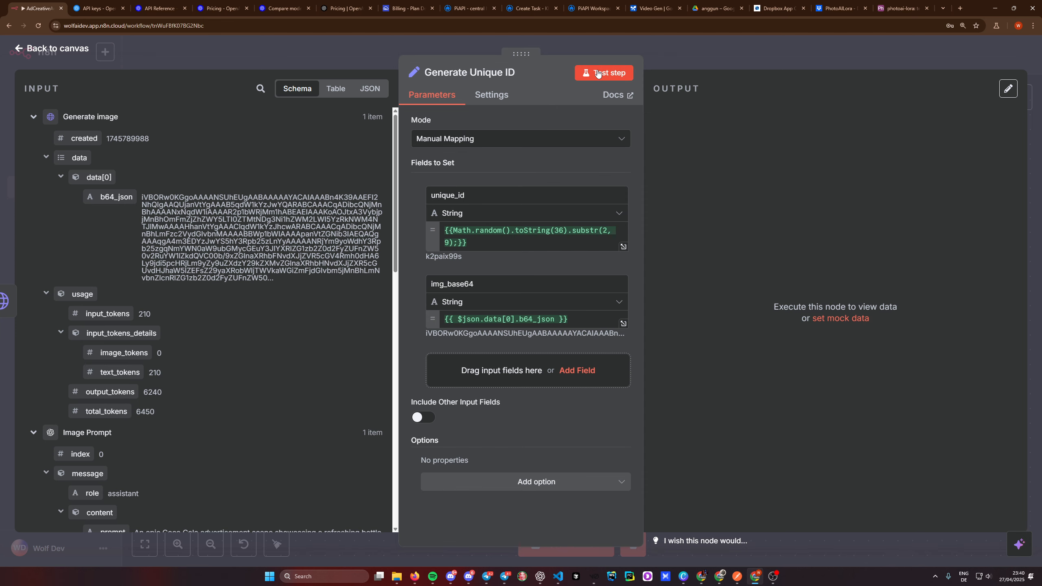
pyautogui.click(686, 51)
pyautogui.hotkey('ctrl', 's')
pyautogui.moveTo(635, 423); pyautogui.dragTo(529, 403)
pyautogui.hotkey('alt', 'Tab')
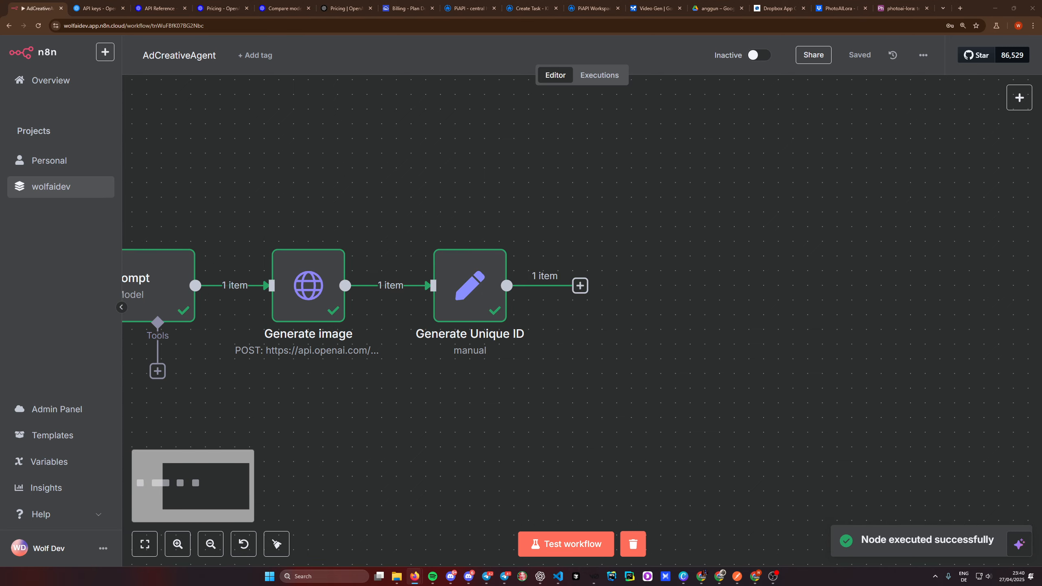
# - Add an HTTP Request node after Generate Unique ID and set its method to POST
pyautogui.hscroll(2, 500, 395)
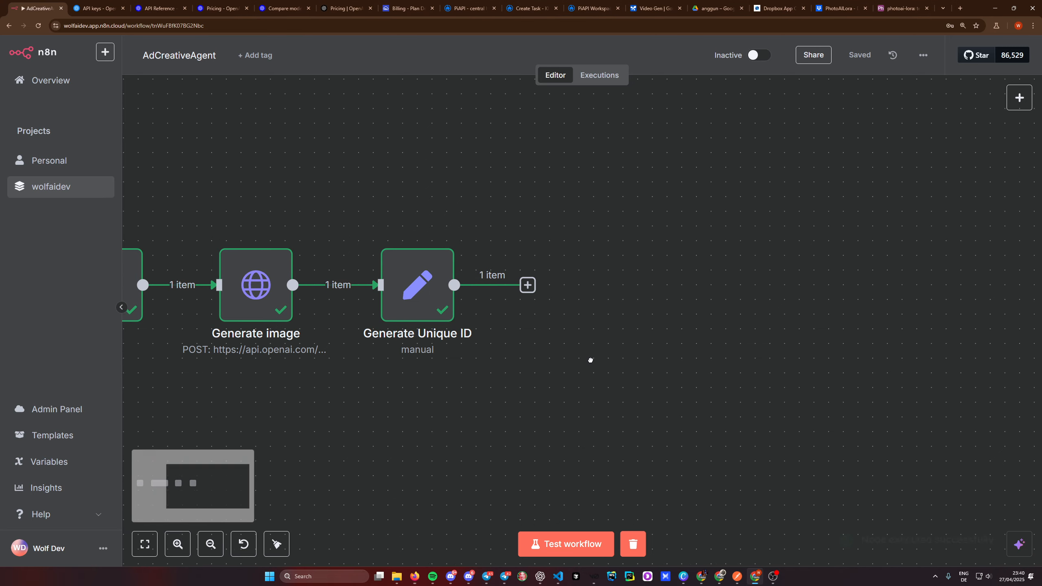
pyautogui.click(526, 285)
pyautogui.write('http')
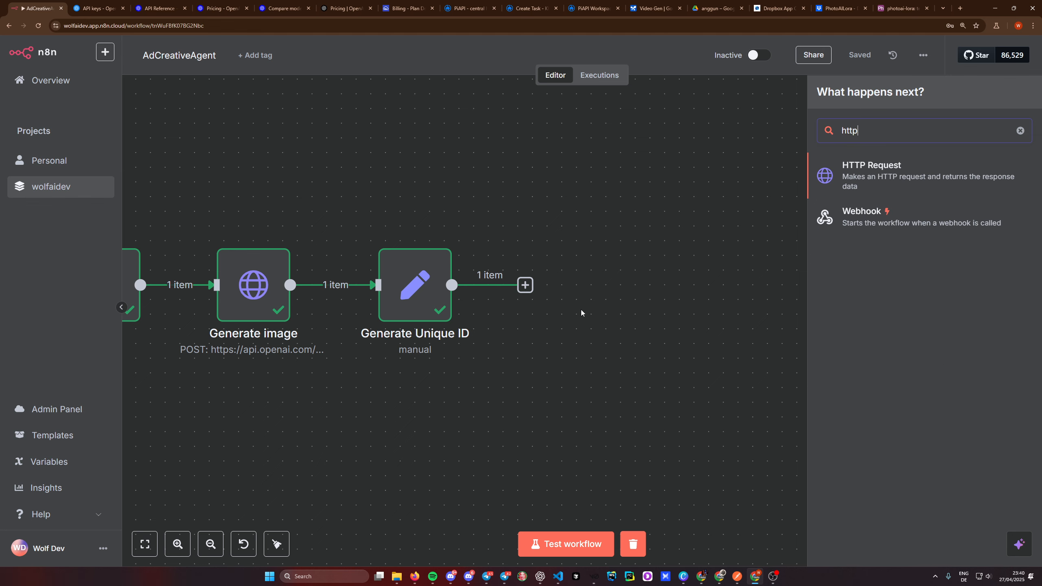
pyautogui.click(872, 174)
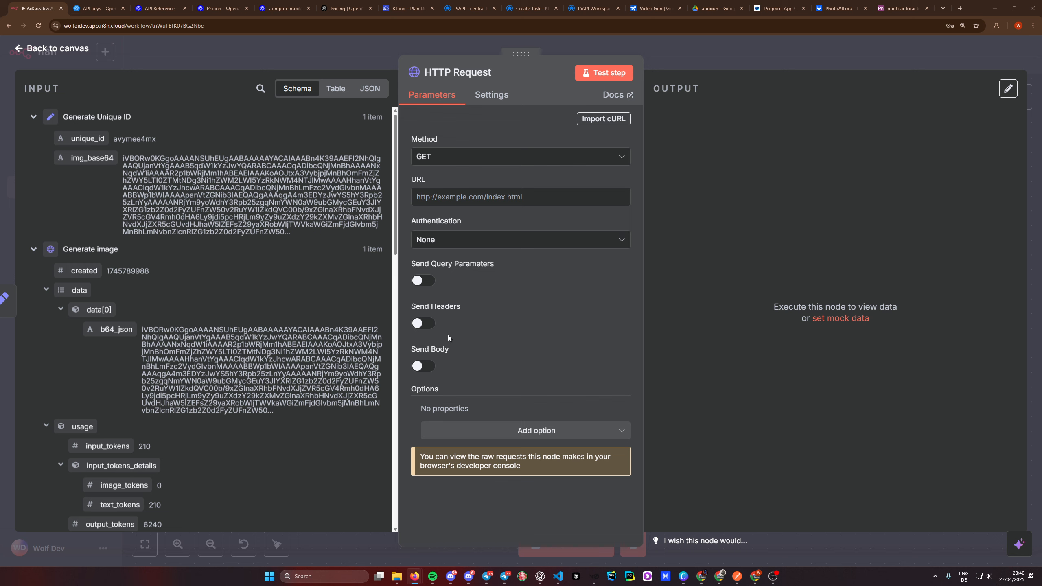
pyautogui.click(468, 157)
pyautogui.click(451, 291)
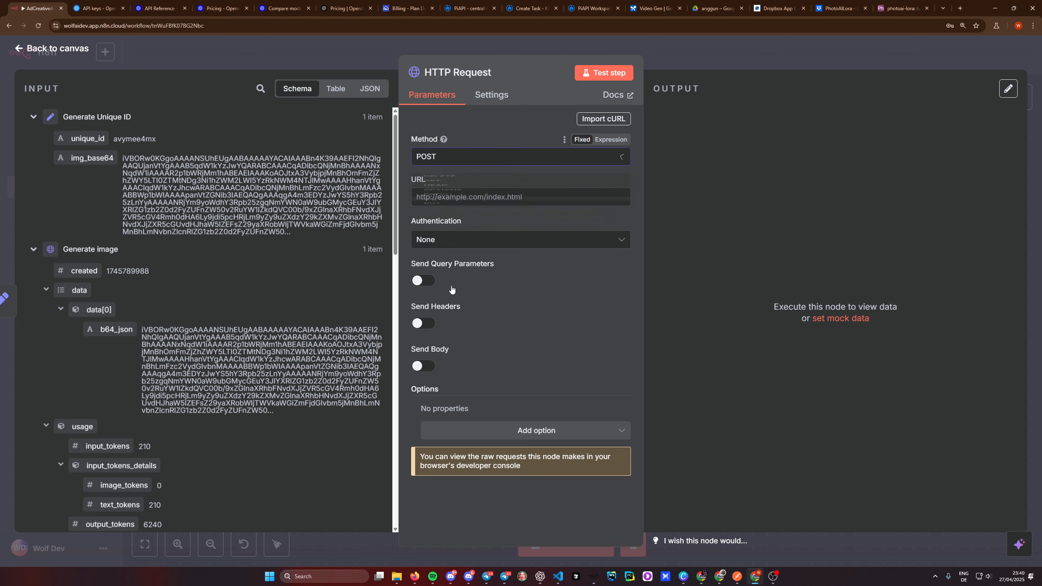
# - Switch to the Cloudinary console and open the upload presets in the product environment settings
pyautogui.click(397, 9)
pyautogui.click(16, 50)
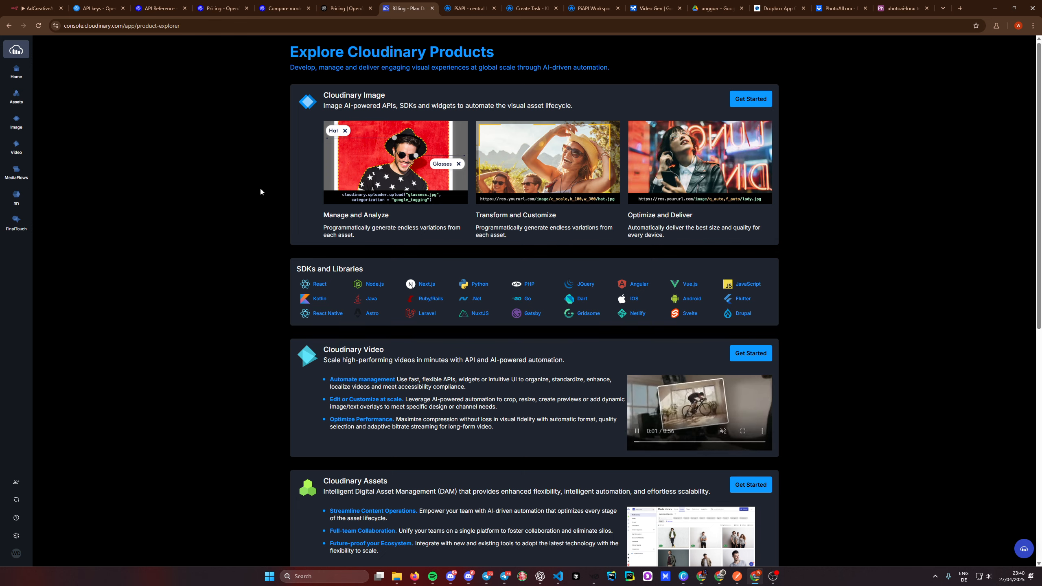
pyautogui.scroll(-1, 215, 338)
pyautogui.scroll(-3, 242, 404)
pyautogui.scroll(4, 242, 404)
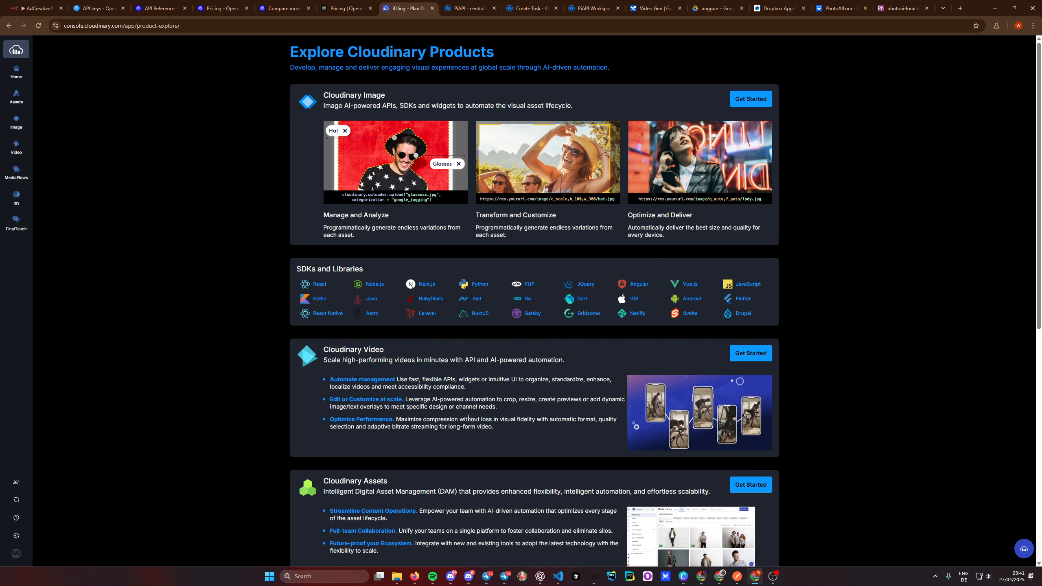
pyautogui.click(16, 536)
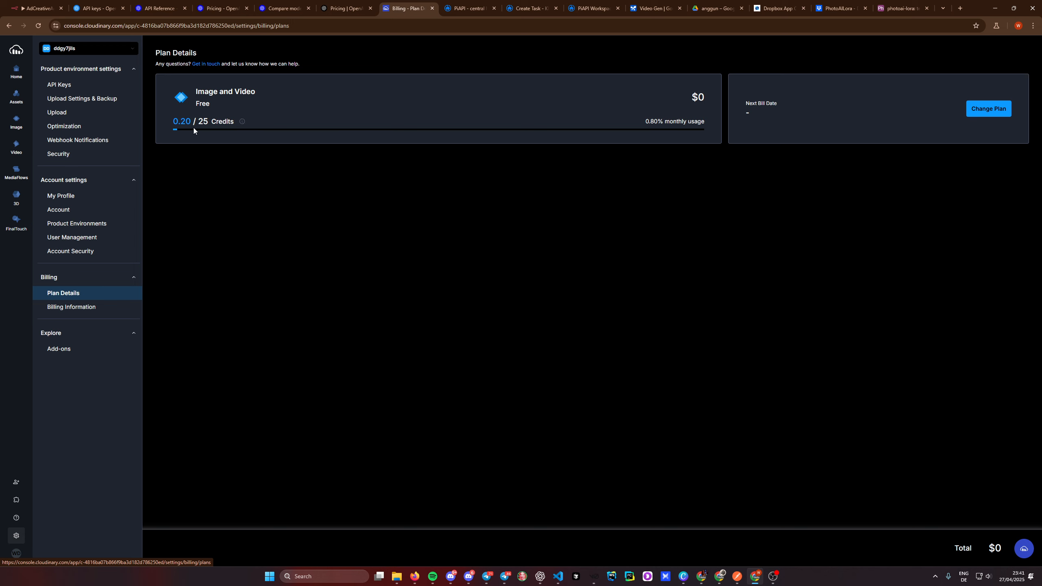
pyautogui.click(57, 112)
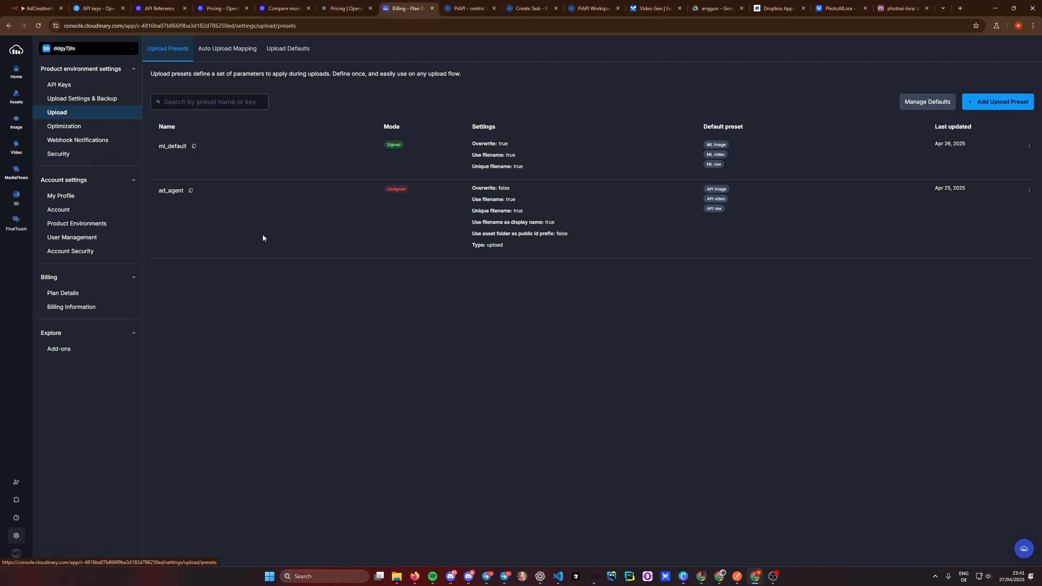
pyautogui.click(1001, 103)
pyautogui.click(264, 110)
pyautogui.write('asdasdas')
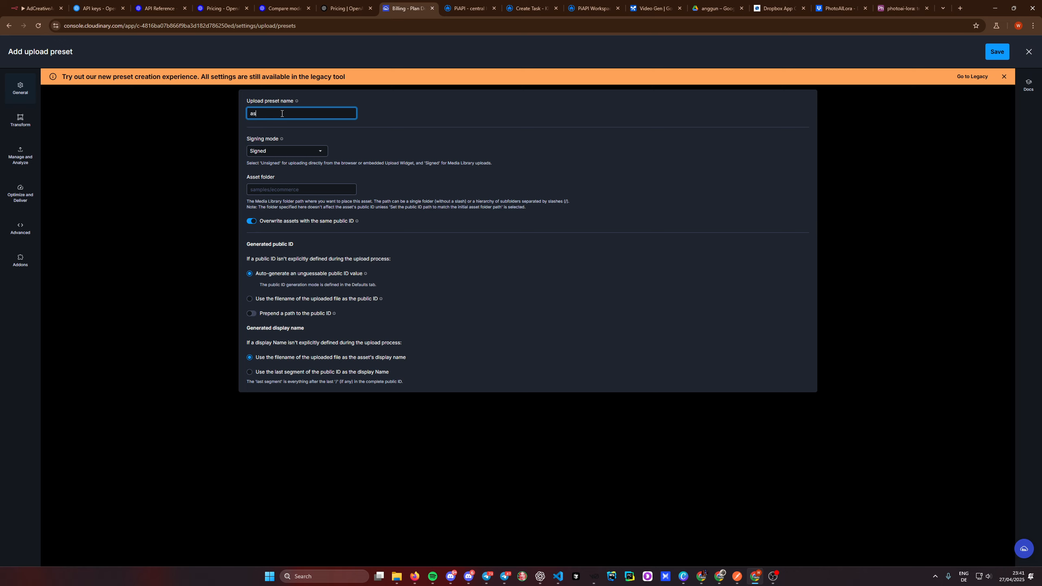
pyautogui.click(277, 154)
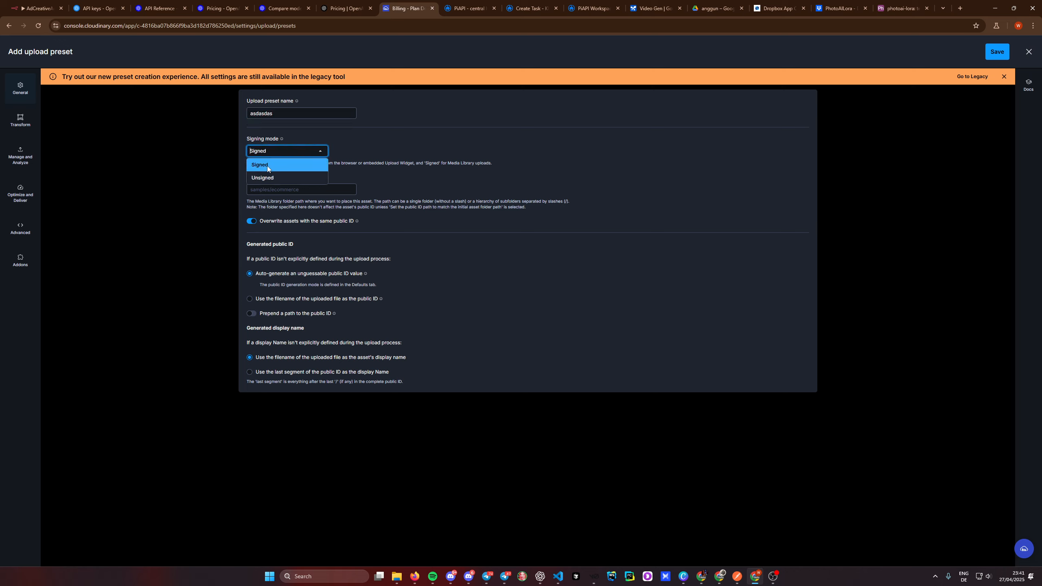
pyautogui.click(262, 177)
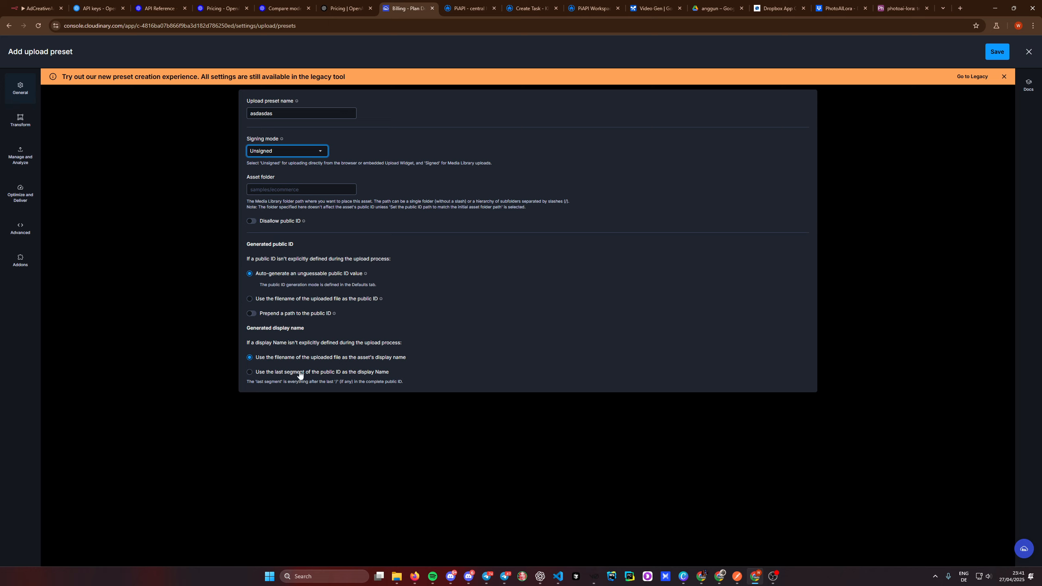
pyautogui.click(267, 153)
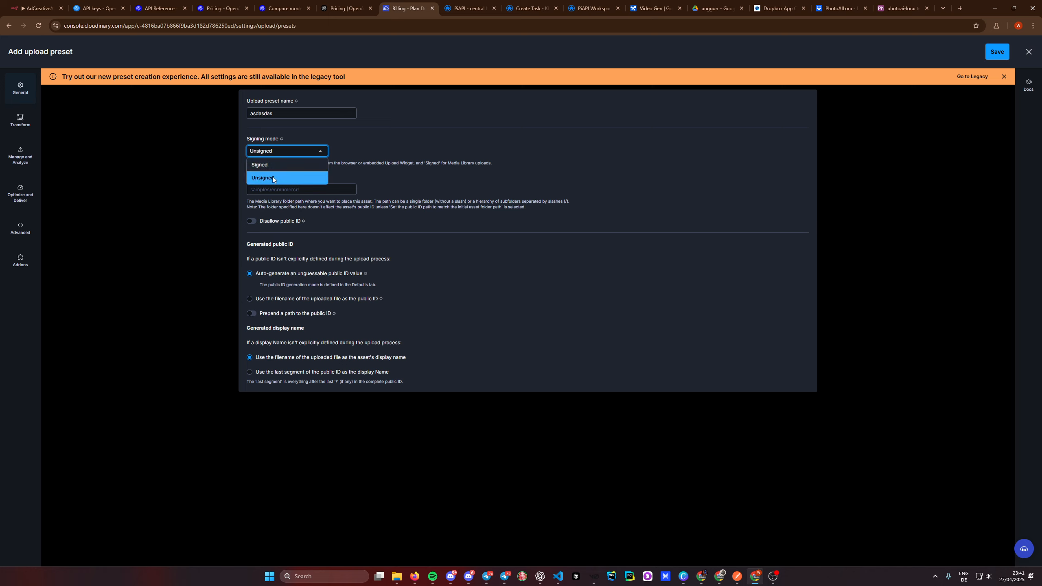
pyautogui.click(267, 152)
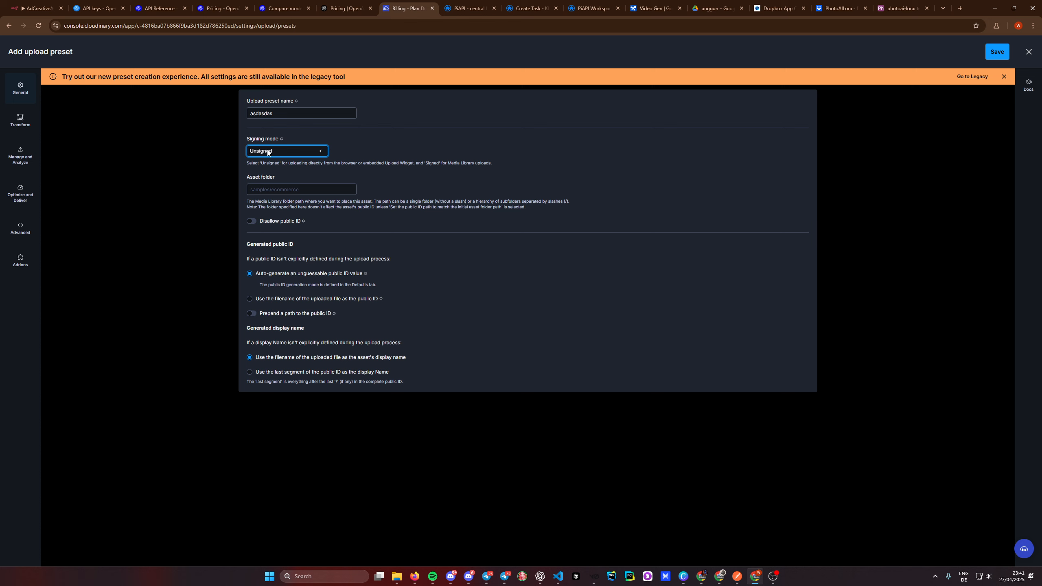
pyautogui.click(1029, 51)
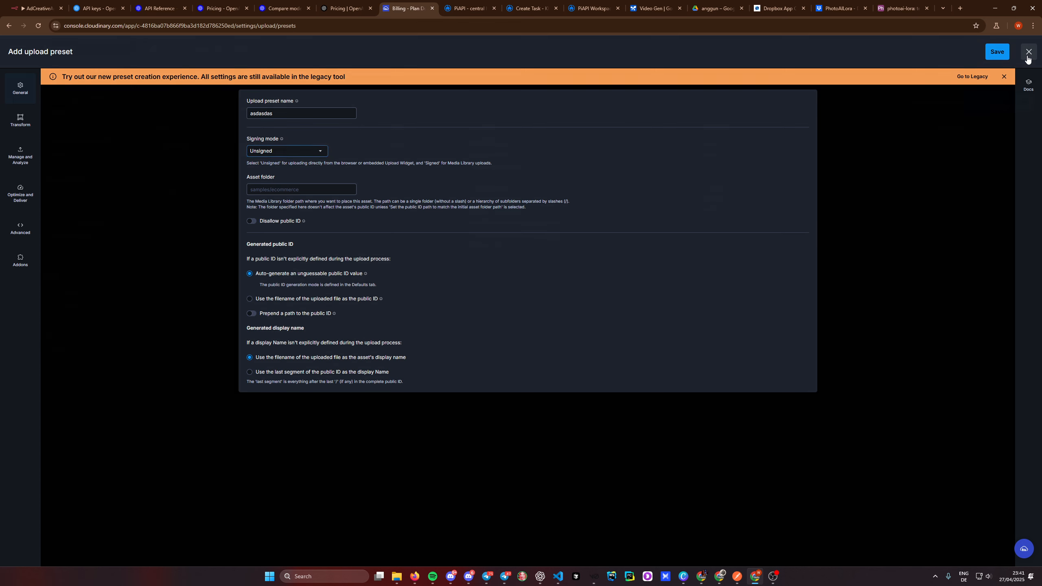
# - Examine the mode, settings and default types of the ad_agent upload preset
pyautogui.moveTo(518, 249); pyautogui.dragTo(466, 189)
pyautogui.click(537, 303)
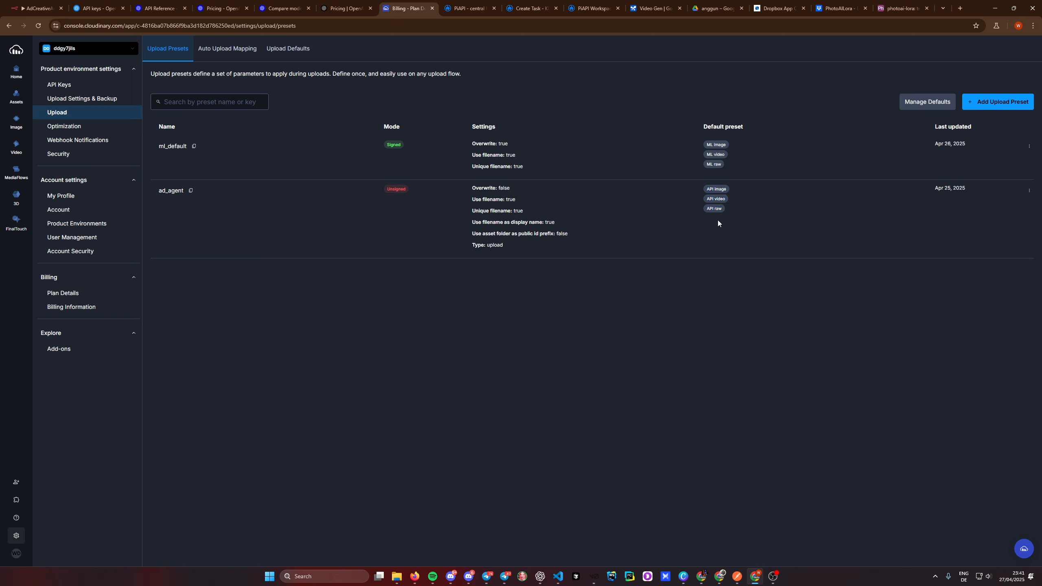
pyautogui.moveTo(535, 256); pyautogui.dragTo(459, 182)
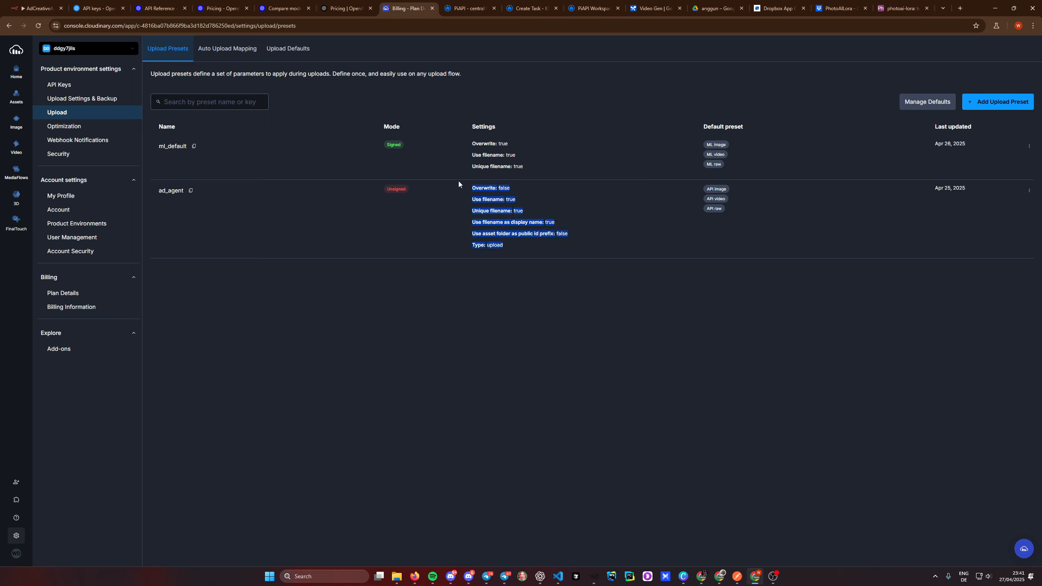
pyautogui.click(712, 227)
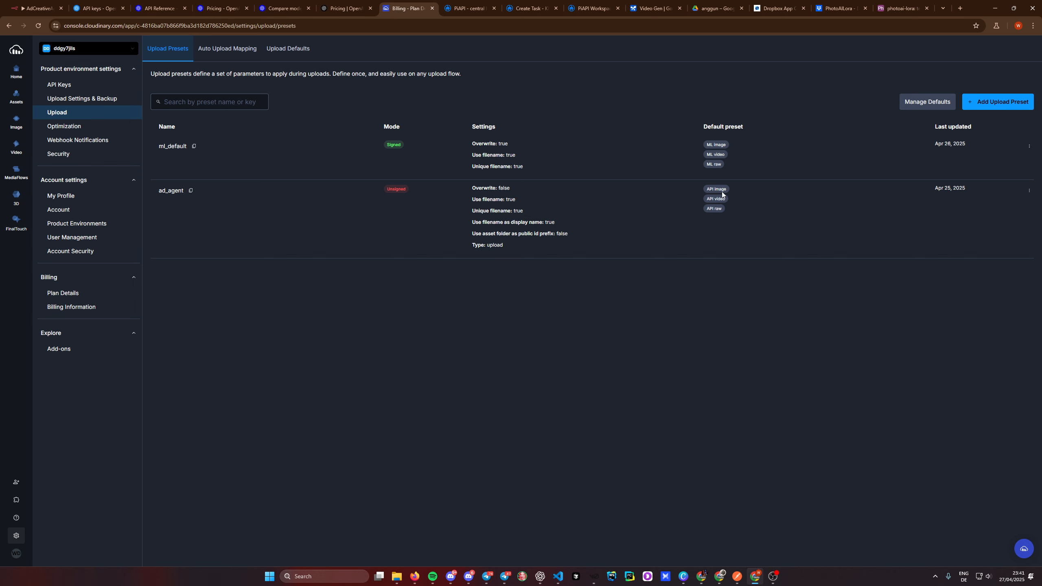
pyautogui.scroll(5, 391, 249)
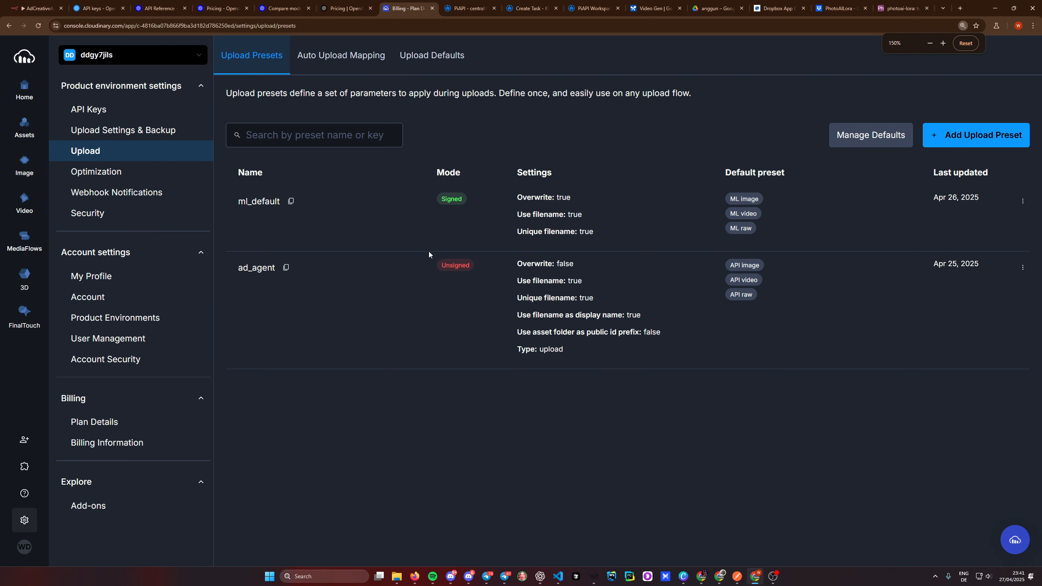
pyautogui.moveTo(651, 495); pyautogui.dragTo(562, 352)
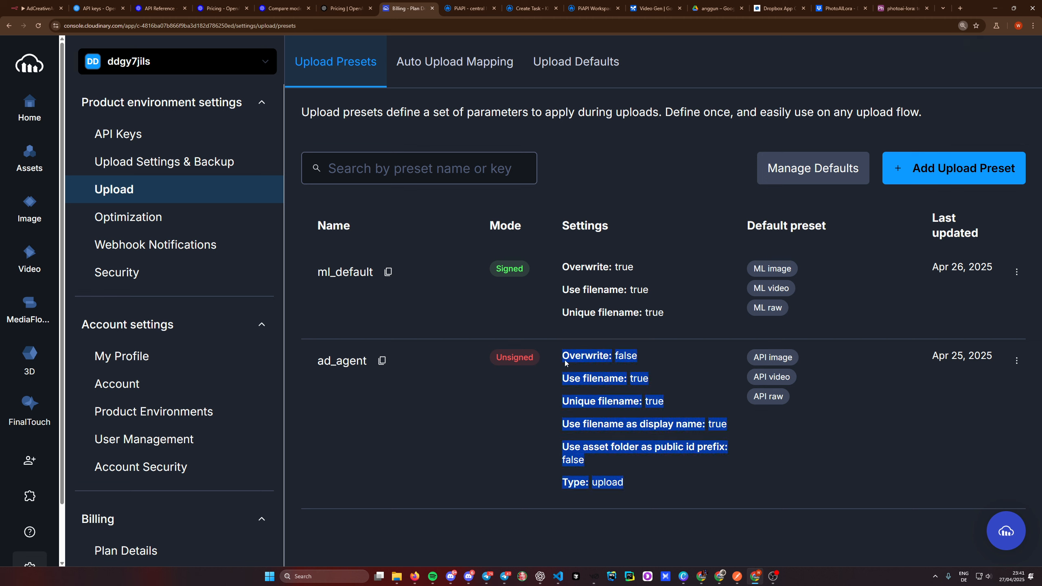
pyautogui.click(408, 297)
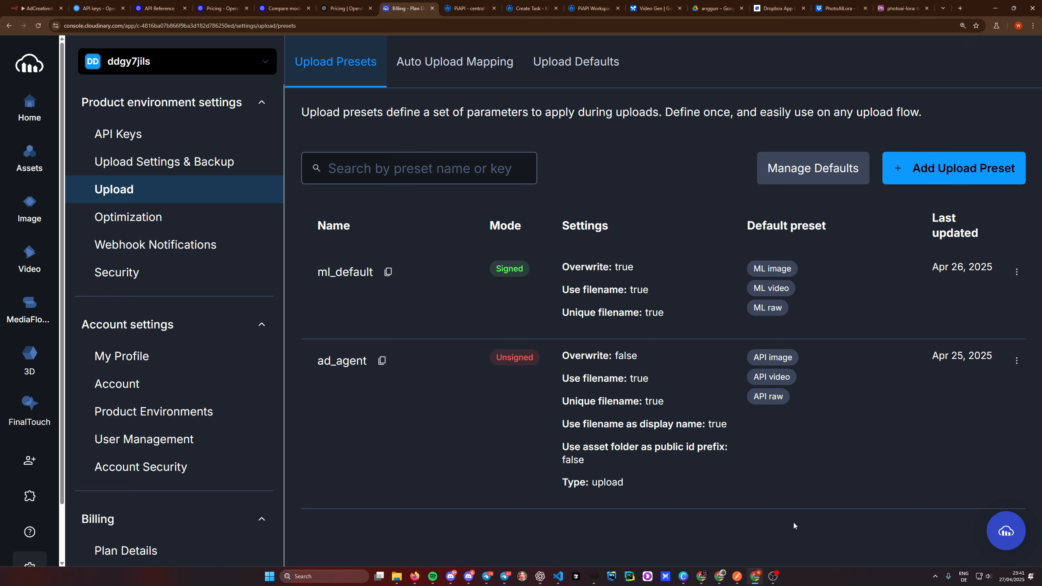
pyautogui.click(37, 9)
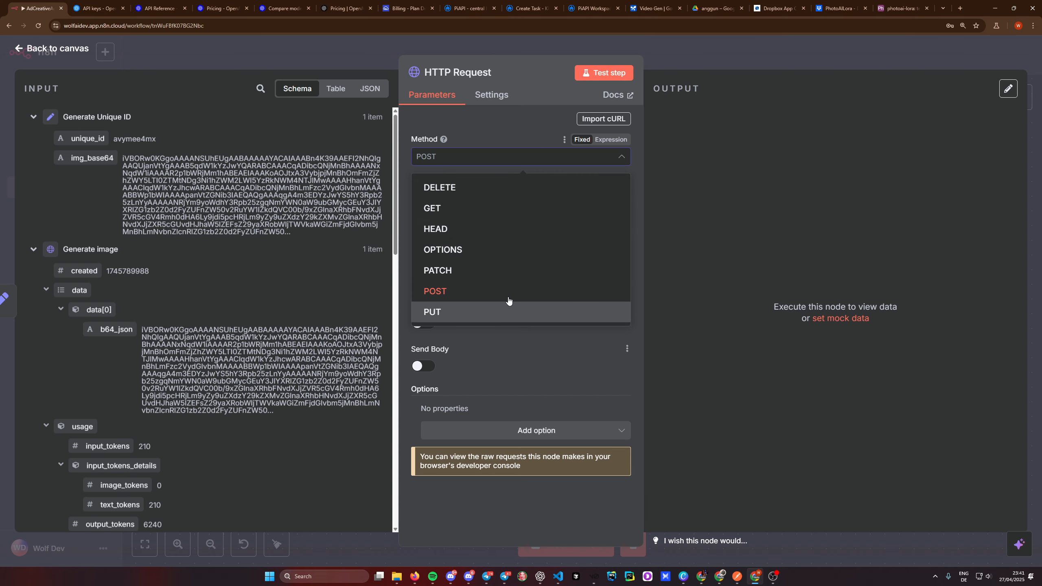
pyautogui.hotkey('alt', 'Tab')
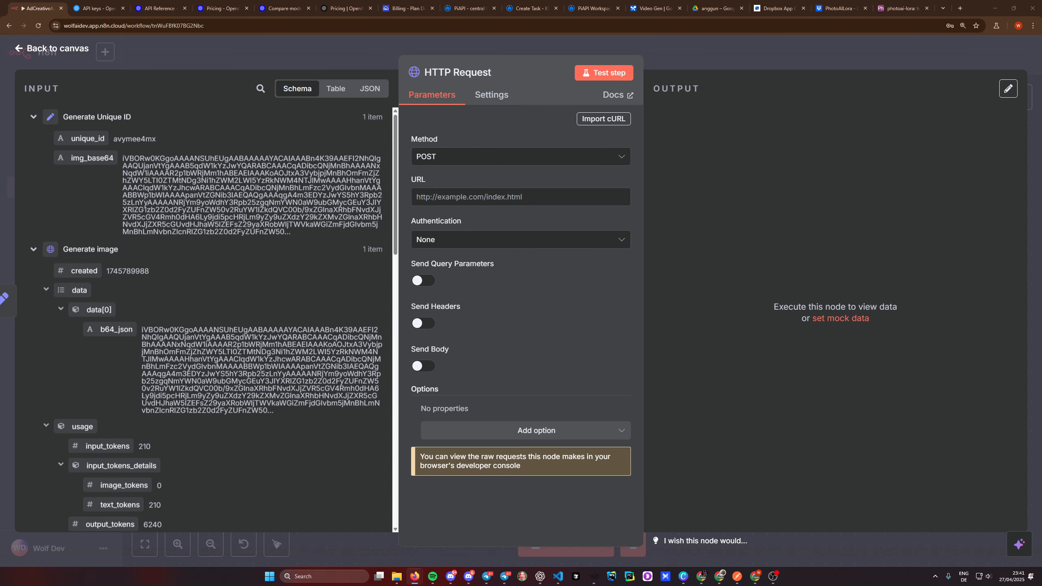
pyautogui.click(482, 197)
pyautogui.write('https://api.cloudinary.com/v1_1/ddgy7jils/image/upload')
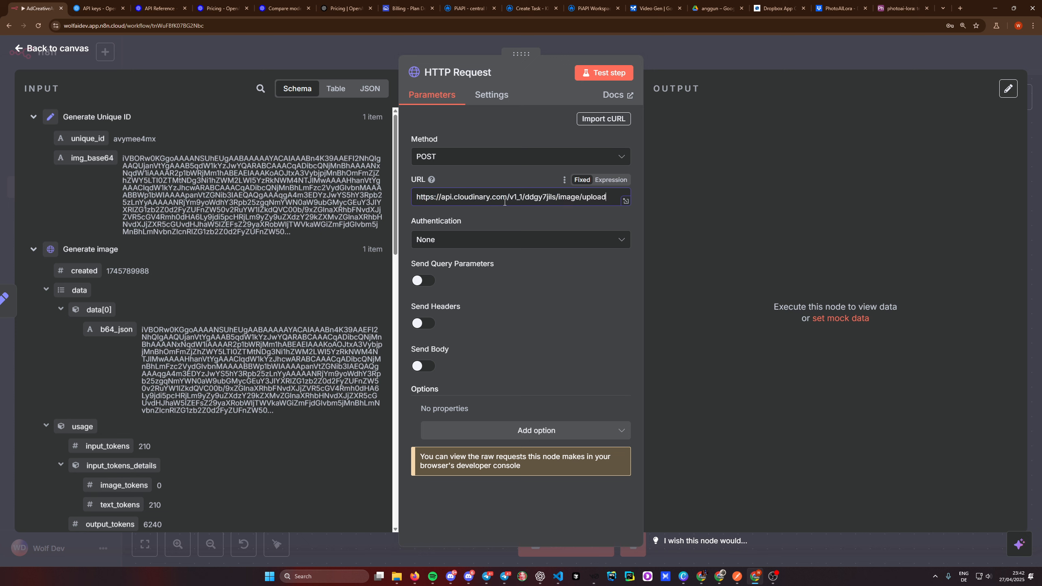
pyautogui.moveTo(607, 197); pyautogui.dragTo(368, 197)
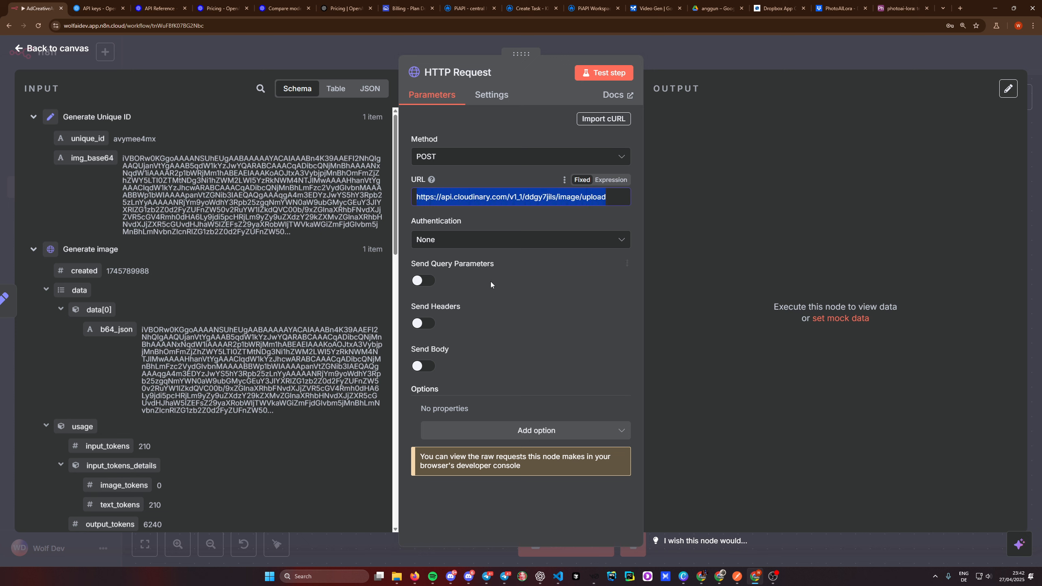
# - Compare the cloud name in the request URL with the product environment name in the Cloudinary console, and check the URL's image segment in n8n
pyautogui.doubleClick(534, 197)
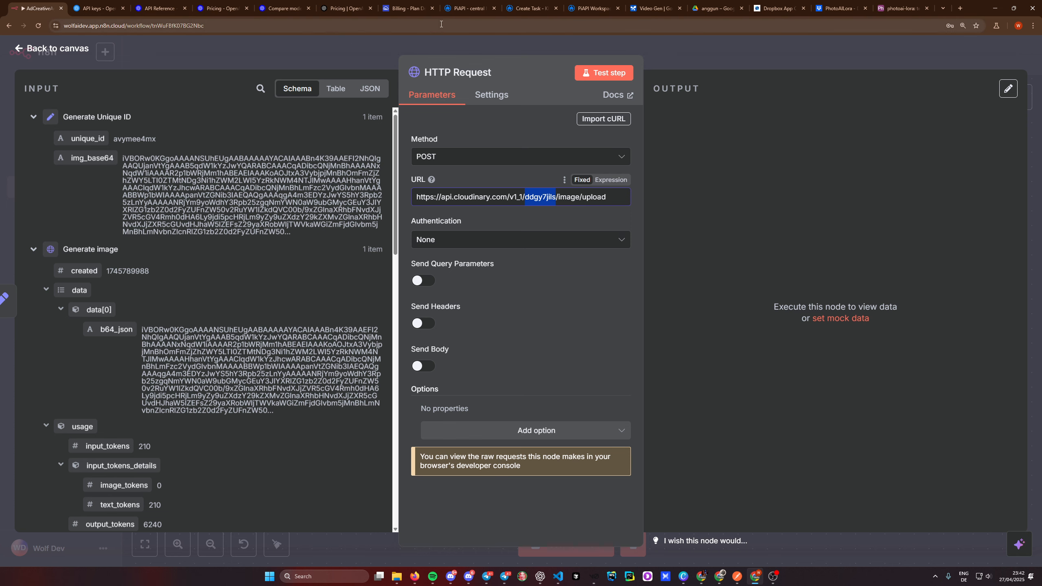
pyautogui.click(407, 11)
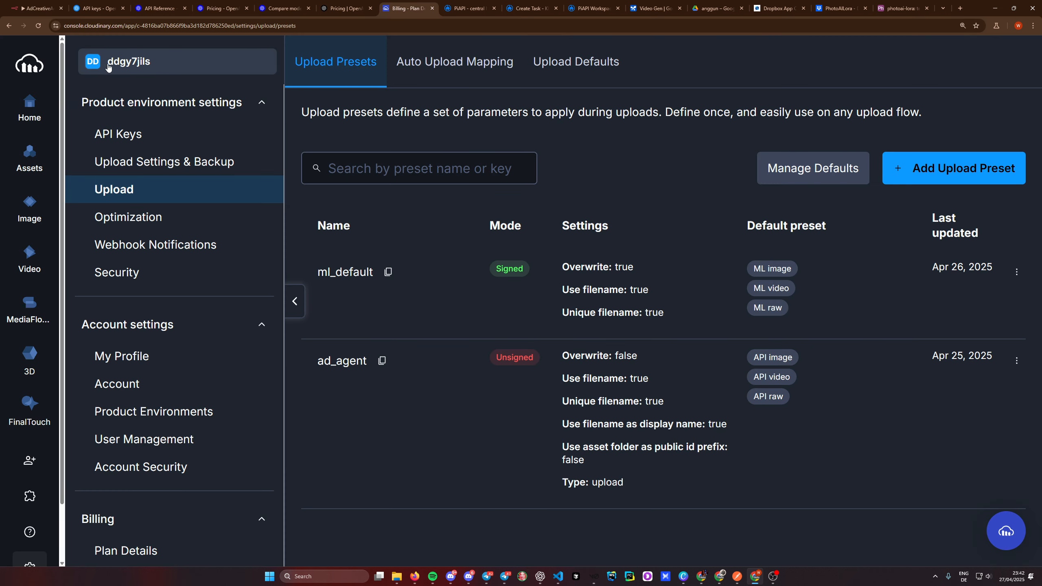
pyautogui.click(97, 70)
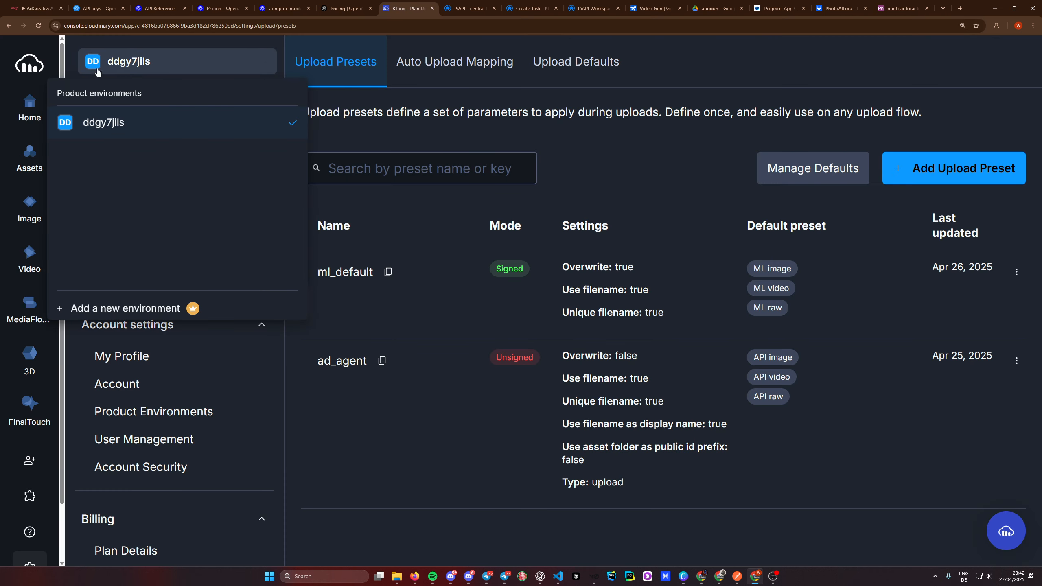
pyautogui.click(144, 67)
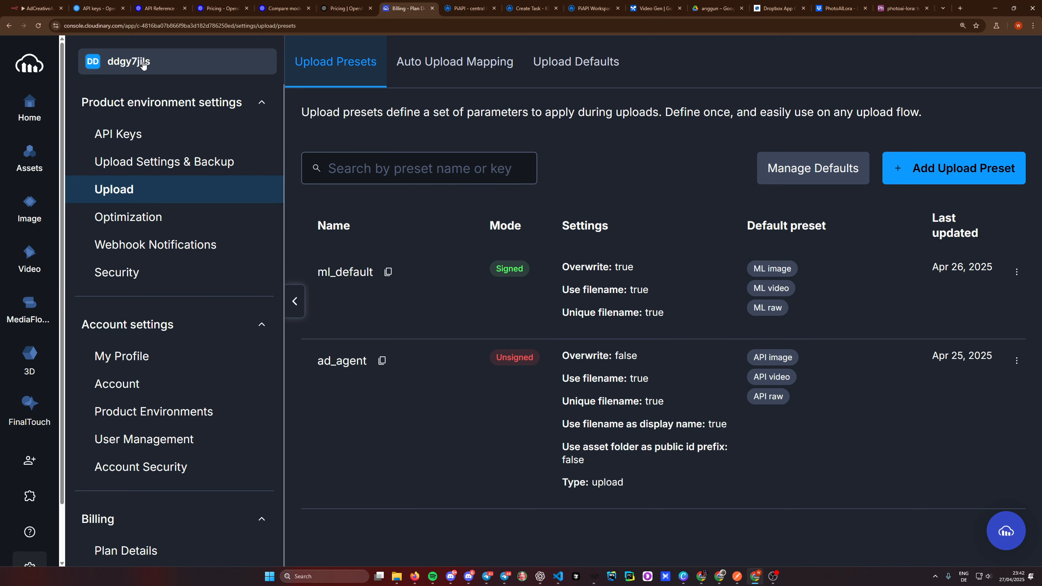
pyautogui.click(34, 12)
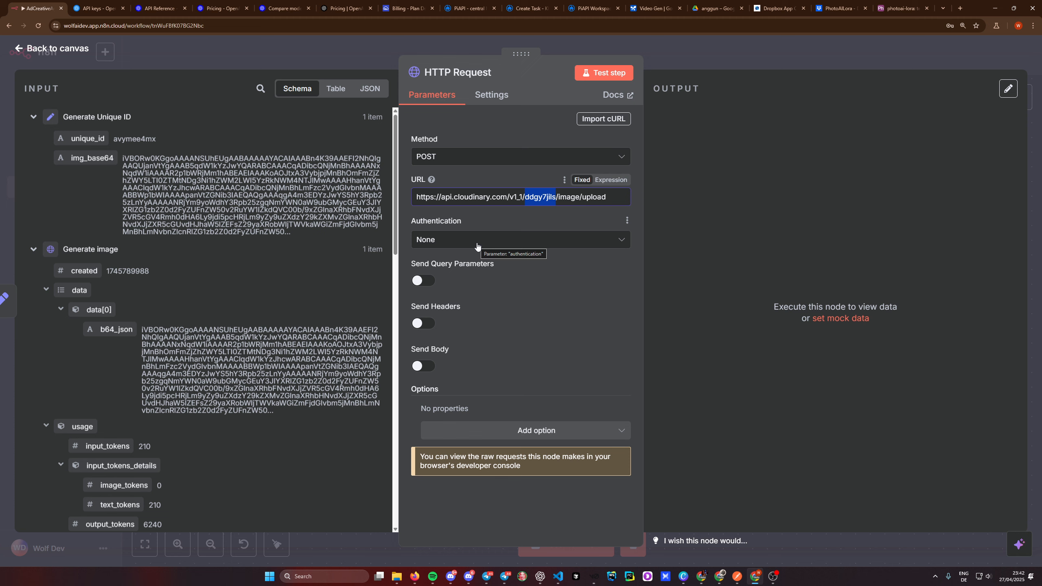
pyautogui.click(533, 199)
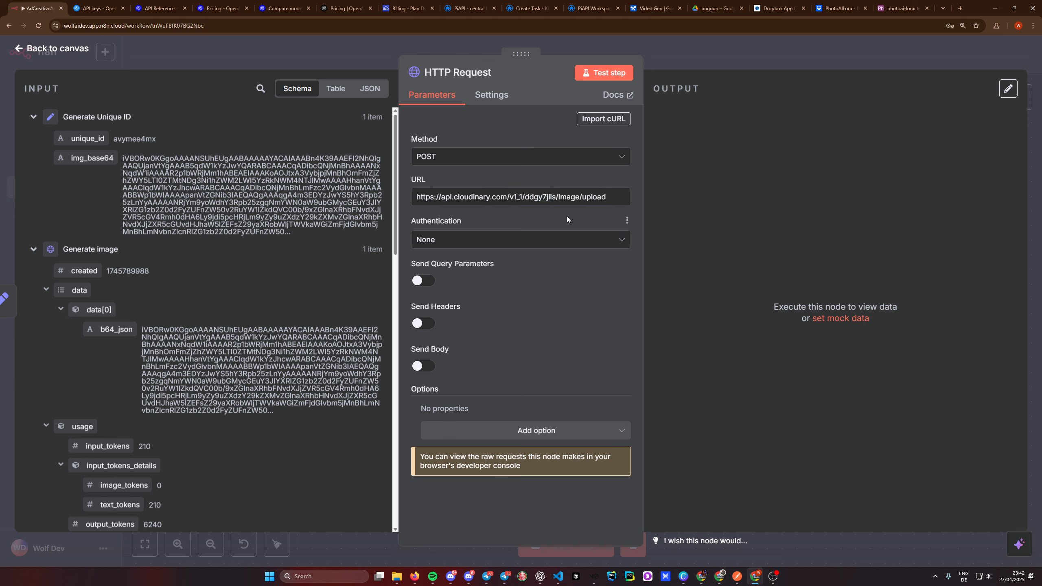
pyautogui.doubleClick(569, 197)
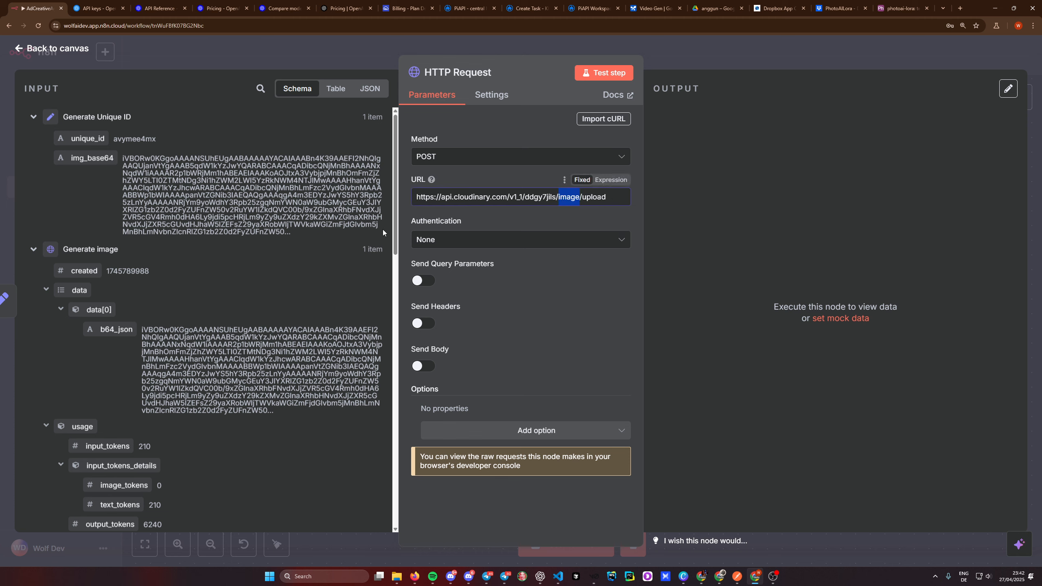
pyautogui.click(404, 215)
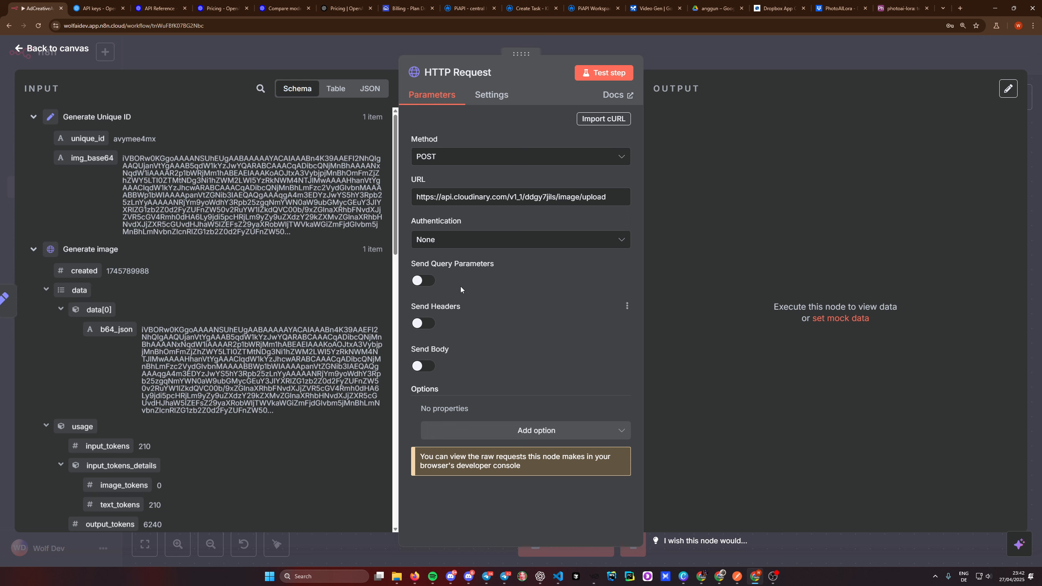
# - Enable sending a body in the HTTP Request node and rename the node to Upload to Cloudinary
pyautogui.click(423, 365)
pyautogui.click(492, 72)
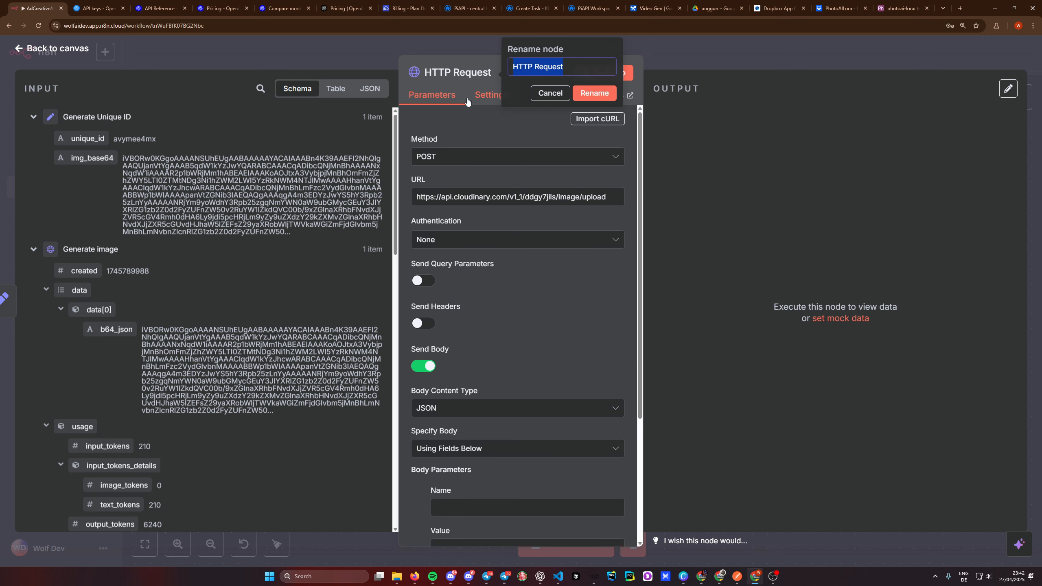
pyautogui.write('Upload to Cloudinary')
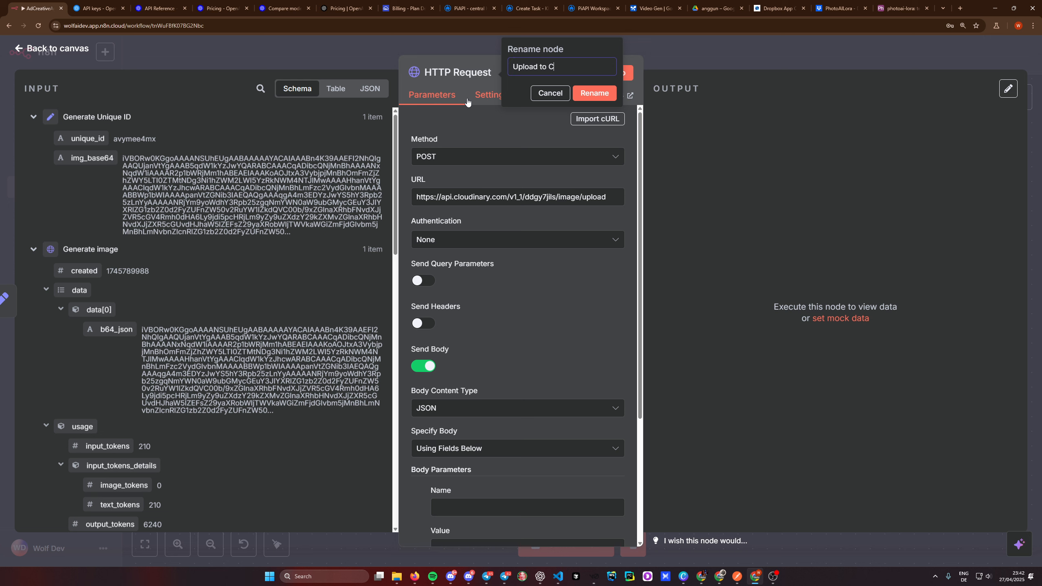
pyautogui.click(594, 94)
# - Set the body content type of the Upload to Cloudinary request to Form-Data
pyautogui.scroll(-2, 513, 283)
pyautogui.scroll(-2, 512, 290)
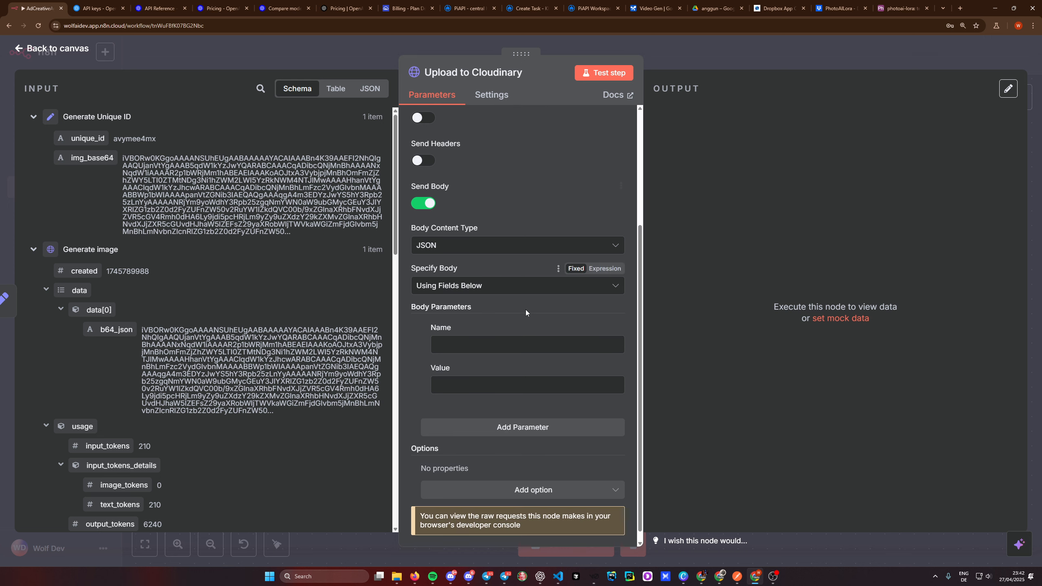
pyautogui.click(460, 287)
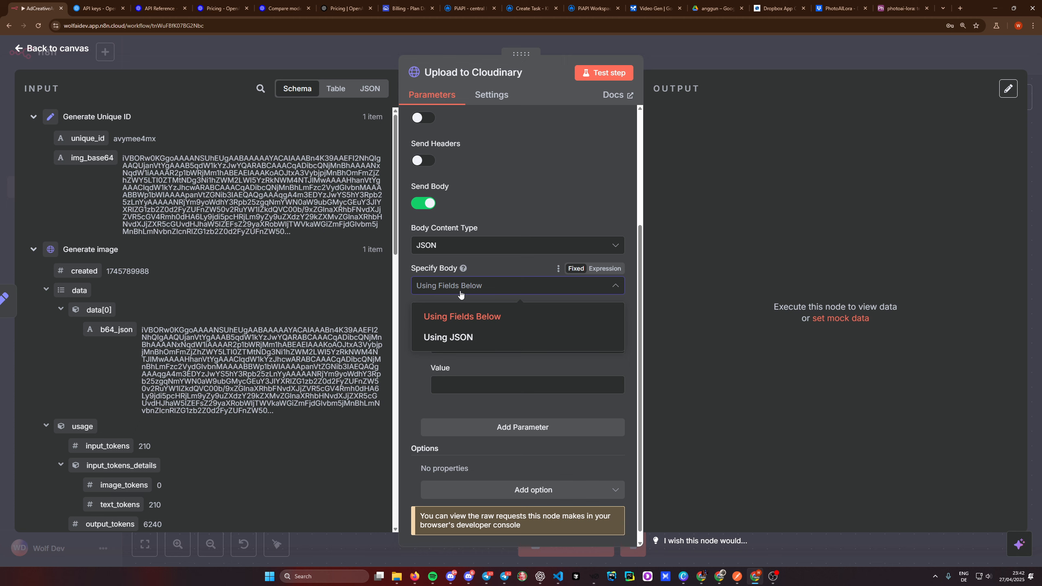
pyautogui.click(460, 245)
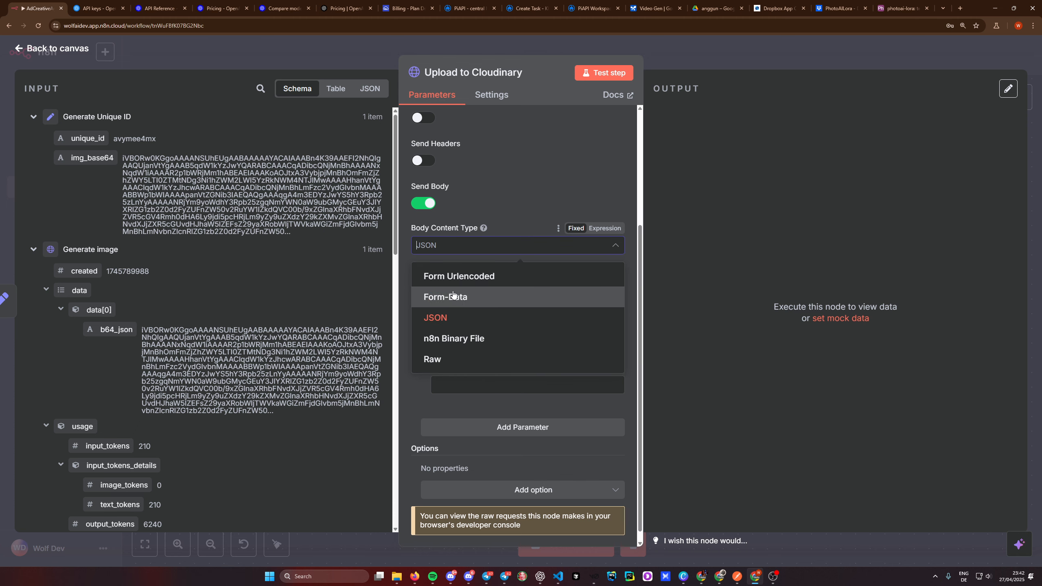
pyautogui.click(500, 300)
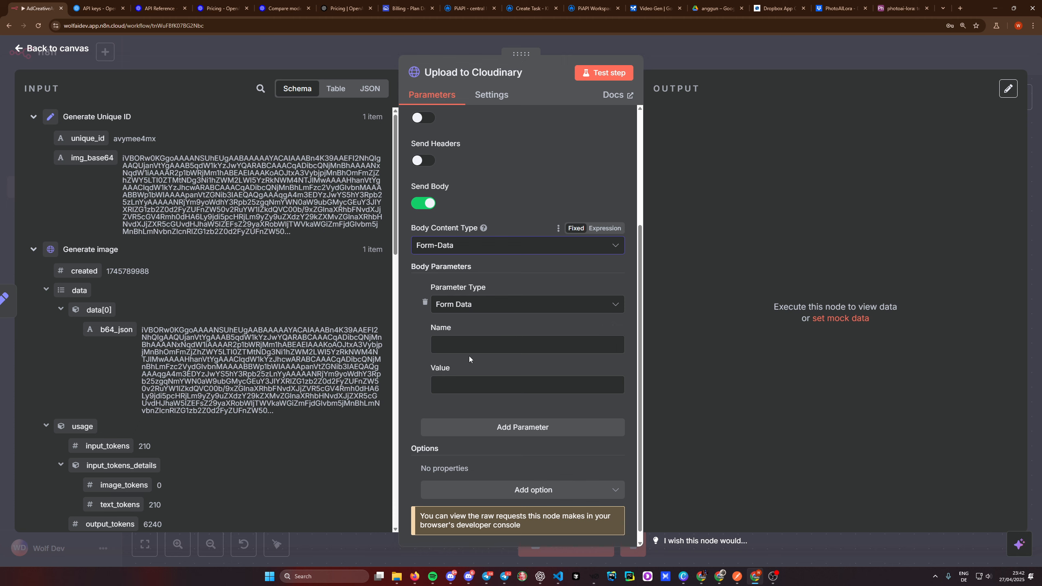
# - Name the first body parameter file and map its value to the expression {{ $json.img_base64 }} from Generate Unique ID
pyautogui.click(481, 337)
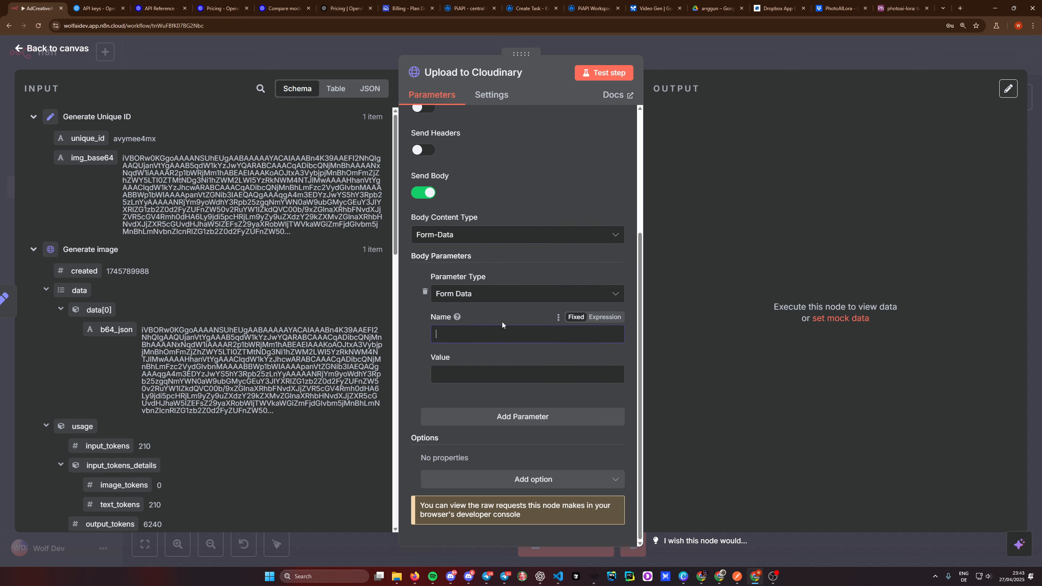
pyautogui.write('file')
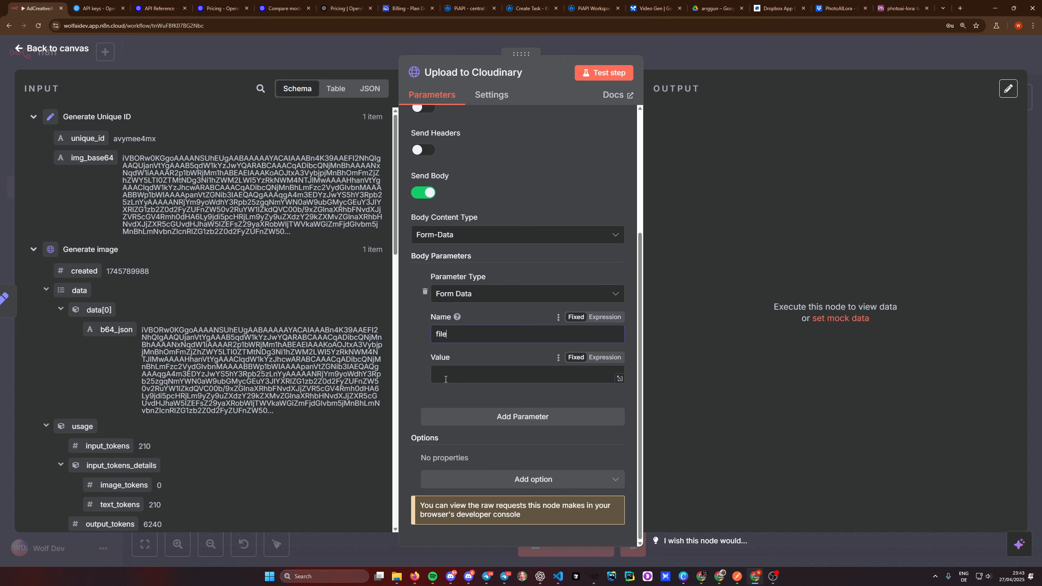
pyautogui.click(445, 379)
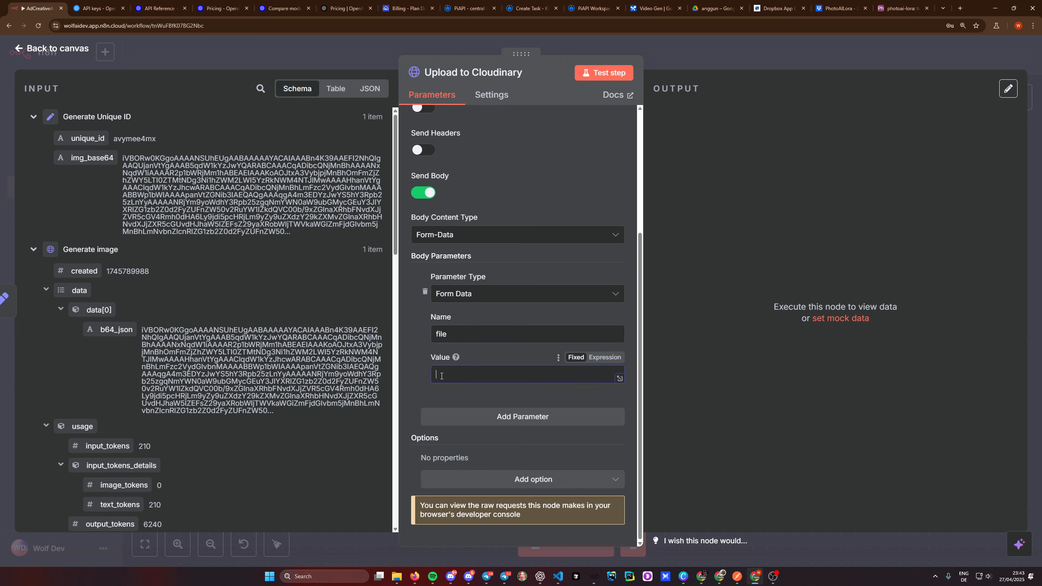
pyautogui.click(606, 357)
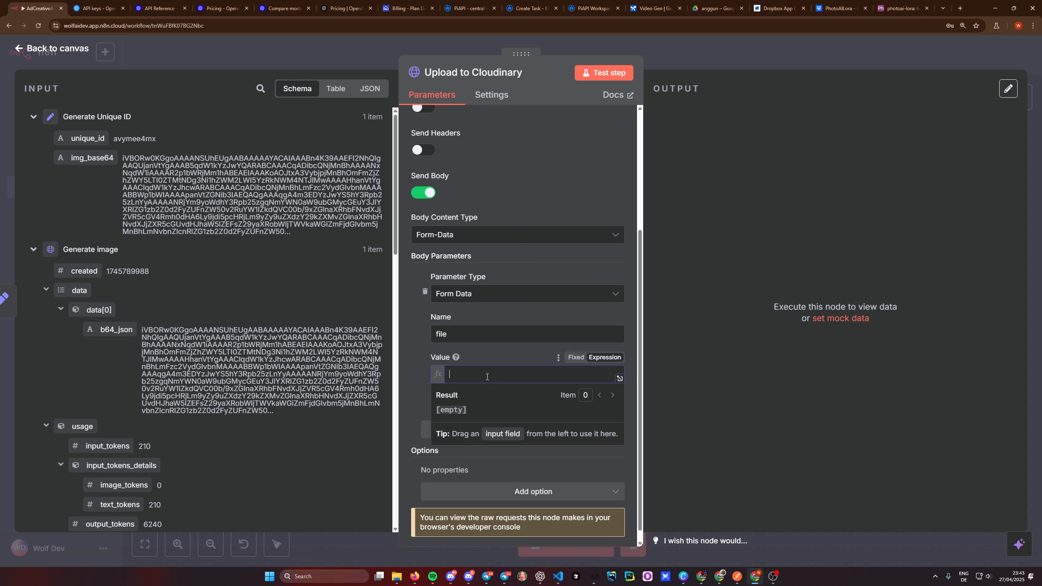
pyautogui.moveTo(103, 158); pyautogui.dragTo(474, 383)
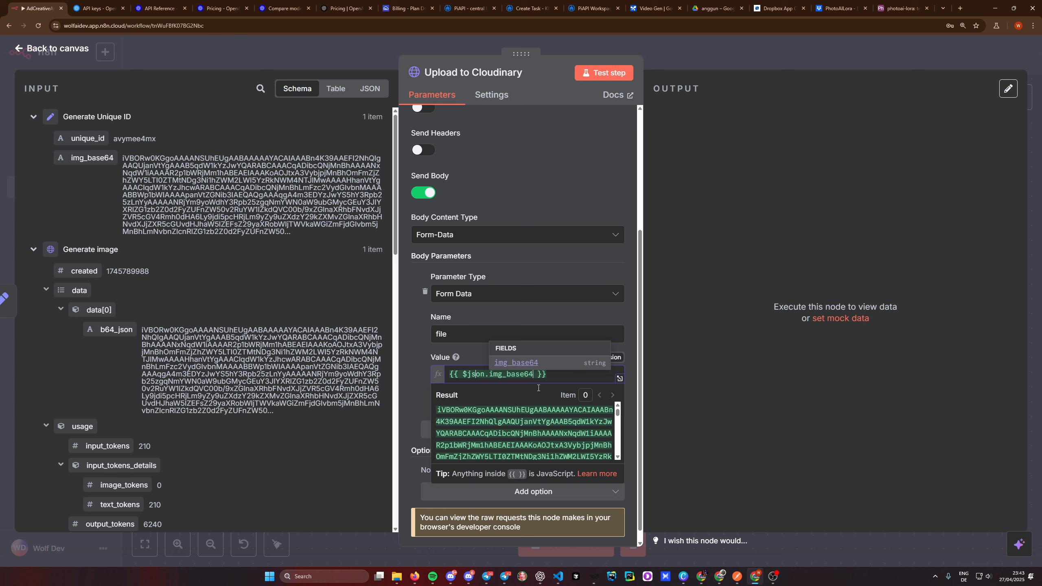
# - Prefix the file parameter's img_base64 expression with data:image/png;base64,
pyautogui.click(557, 378)
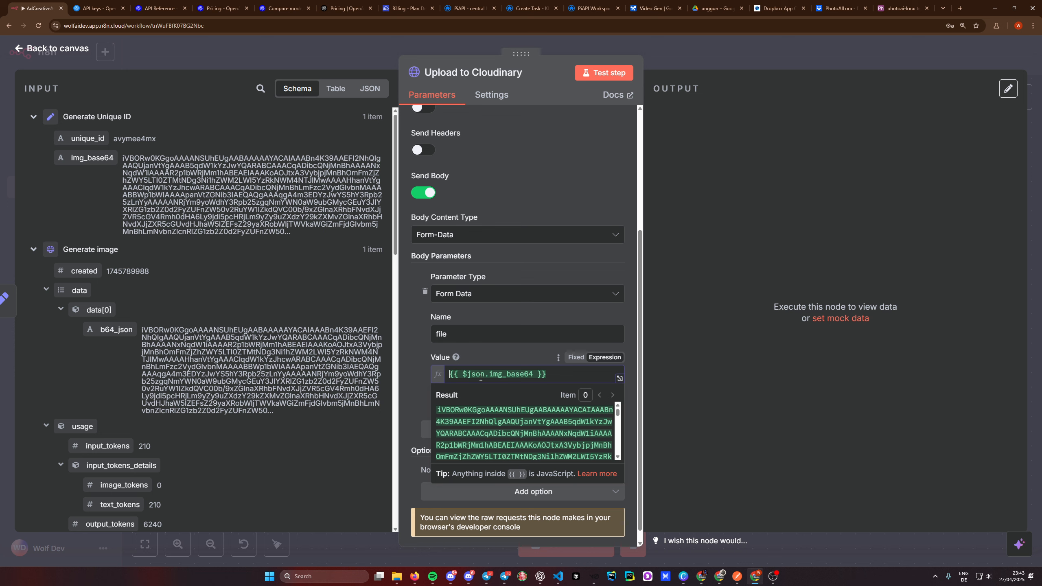
pyautogui.hotkey('alt', 'Tab')
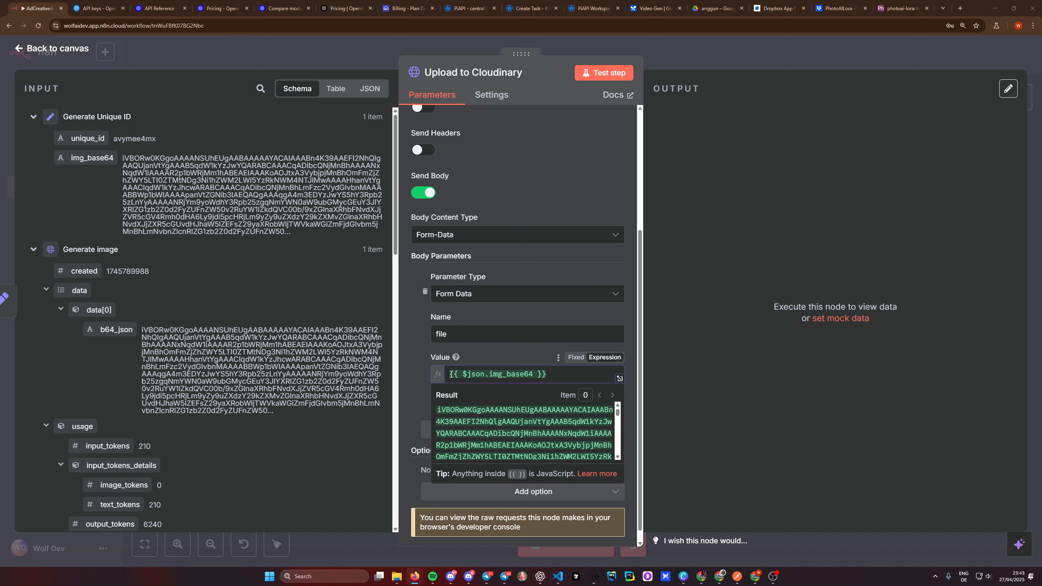
pyautogui.hotkey('alt', 'Tab')
pyautogui.write('data:image/png;base64,')
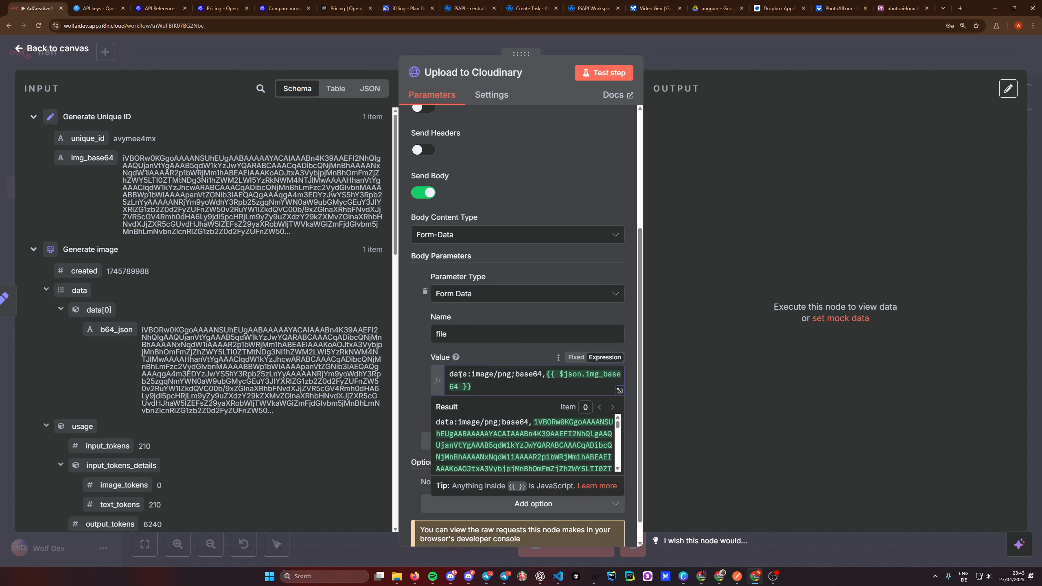
# - Examine the parts of the file parameter's data URI expression and its resolved preview
pyautogui.doubleClick(460, 375)
pyautogui.doubleClick(479, 374)
pyautogui.doubleClick(529, 374)
pyautogui.doubleClick(568, 382)
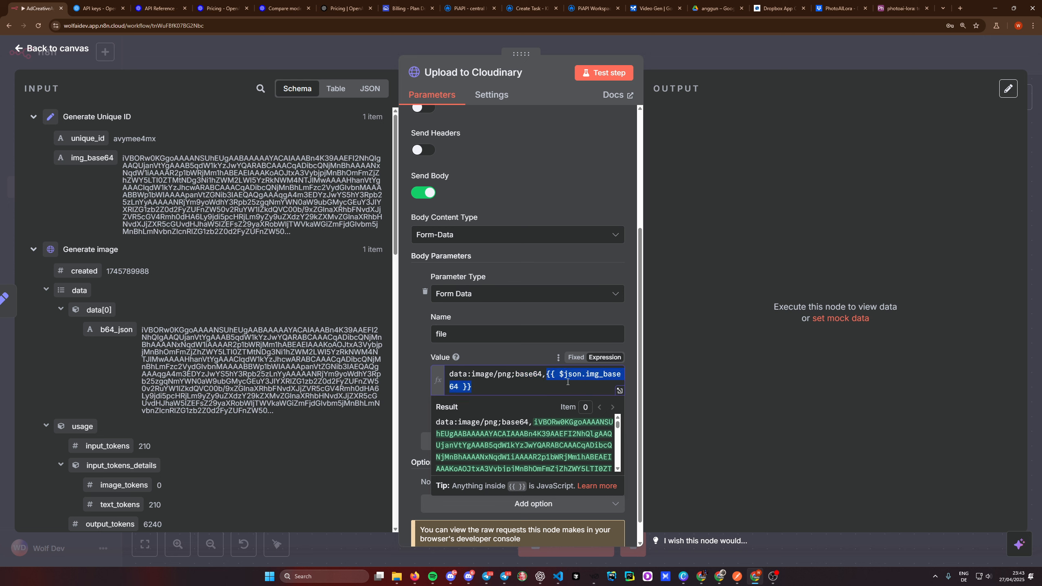
pyautogui.click(418, 345)
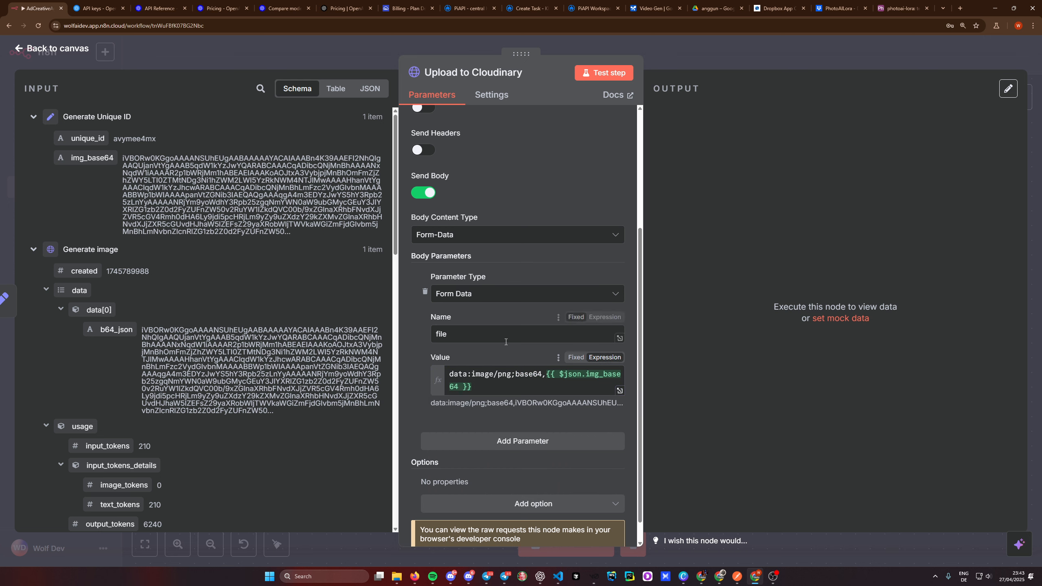
pyautogui.scroll(-1, 500, 368)
pyautogui.moveTo(440, 379); pyautogui.dragTo(577, 376)
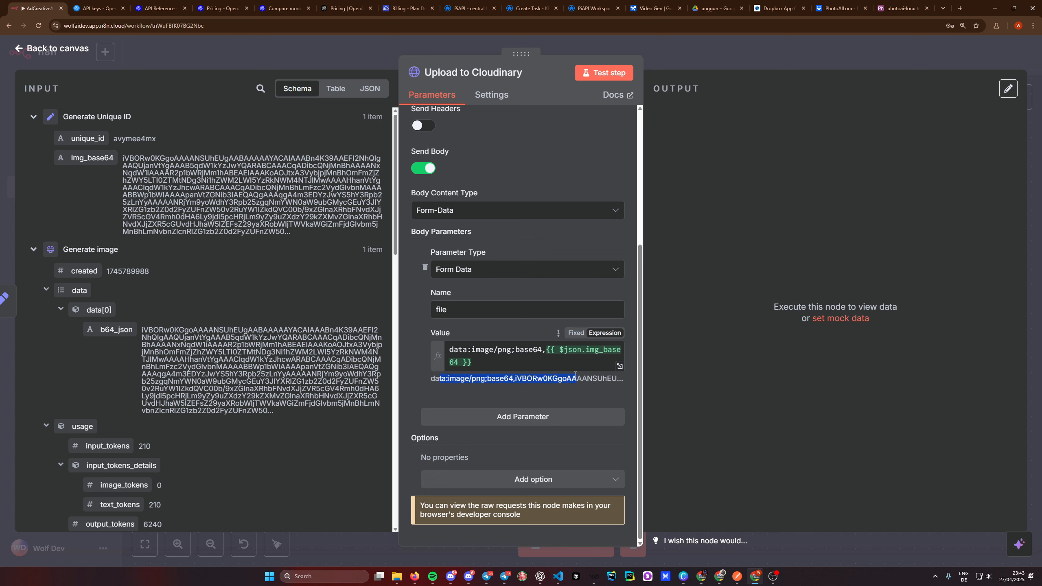
pyautogui.click(511, 382)
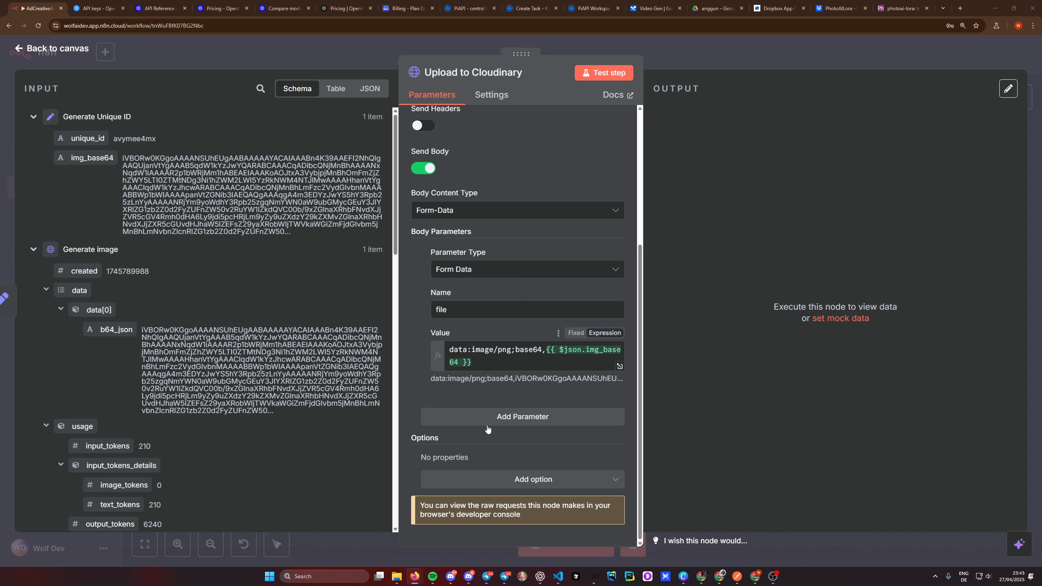
# - Add a second form-data parameter named upload_preset with the value ad_agent
pyautogui.click(517, 417)
pyautogui.moveTo(487, 220); pyautogui.dragTo(441, 196)
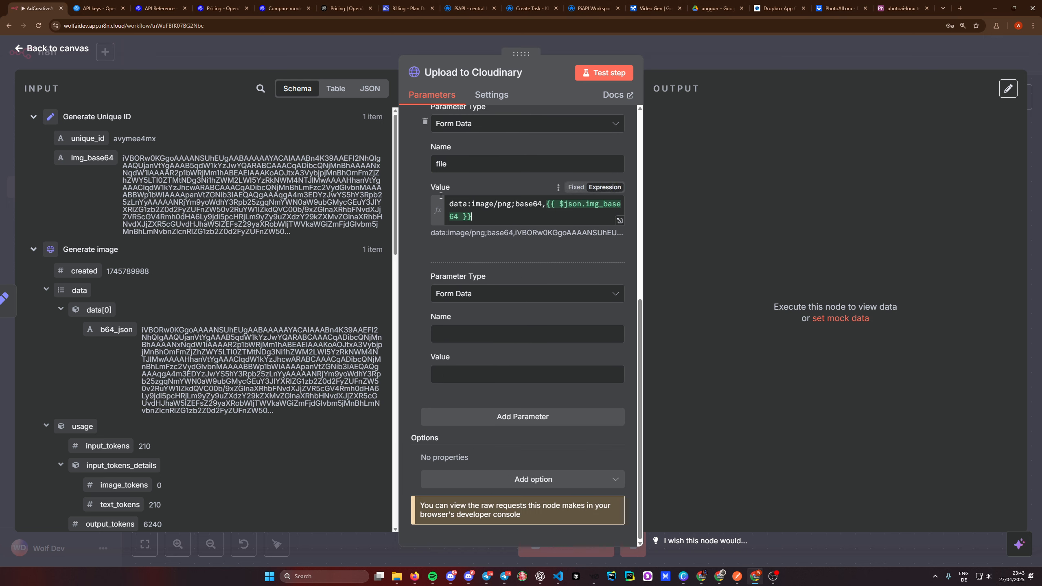
pyautogui.moveTo(497, 221); pyautogui.dragTo(441, 199)
pyautogui.click(410, 273)
pyautogui.click(454, 327)
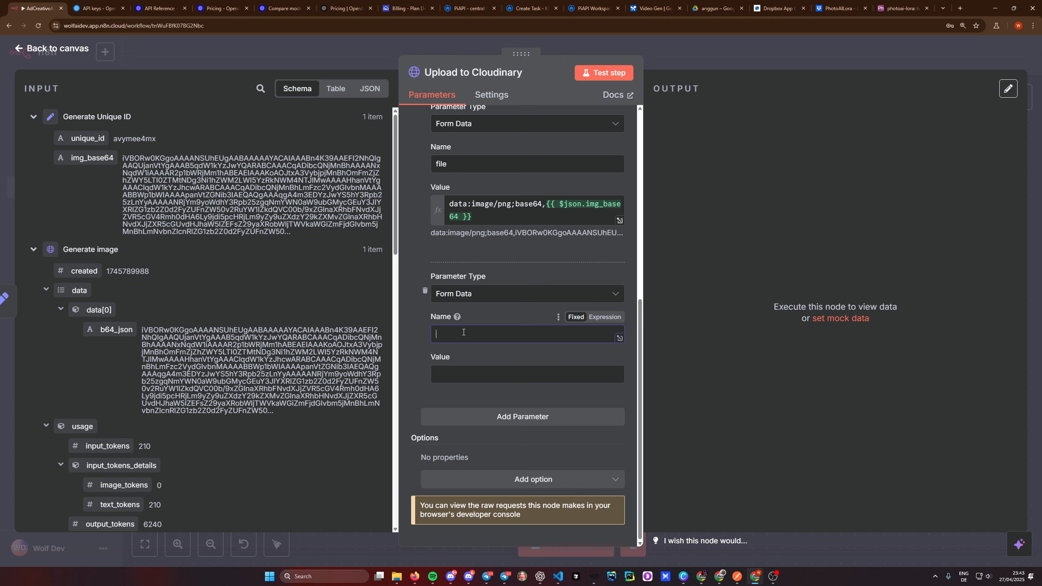
pyautogui.write('upload_preset')
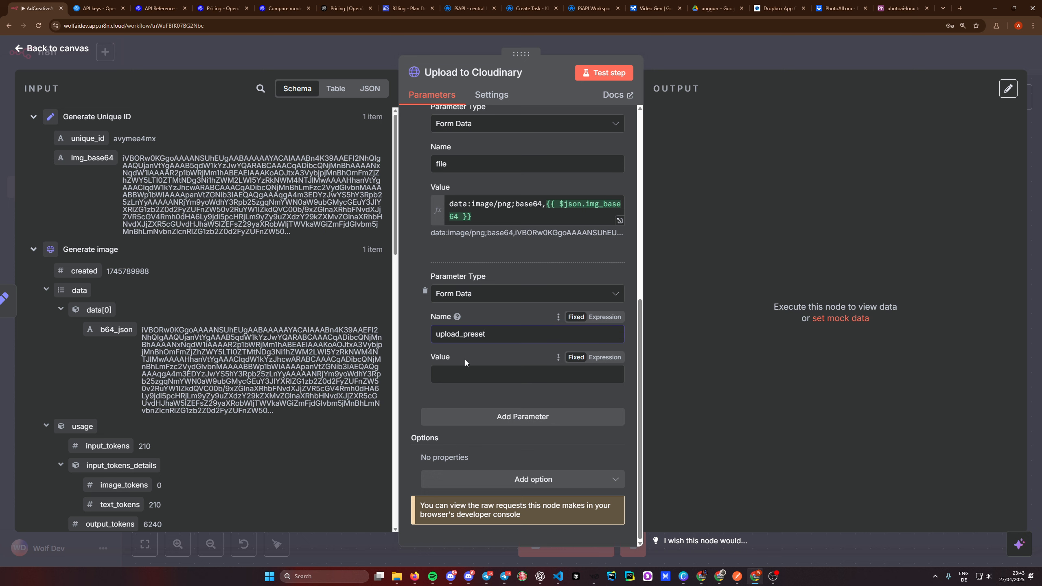
pyautogui.click(464, 372)
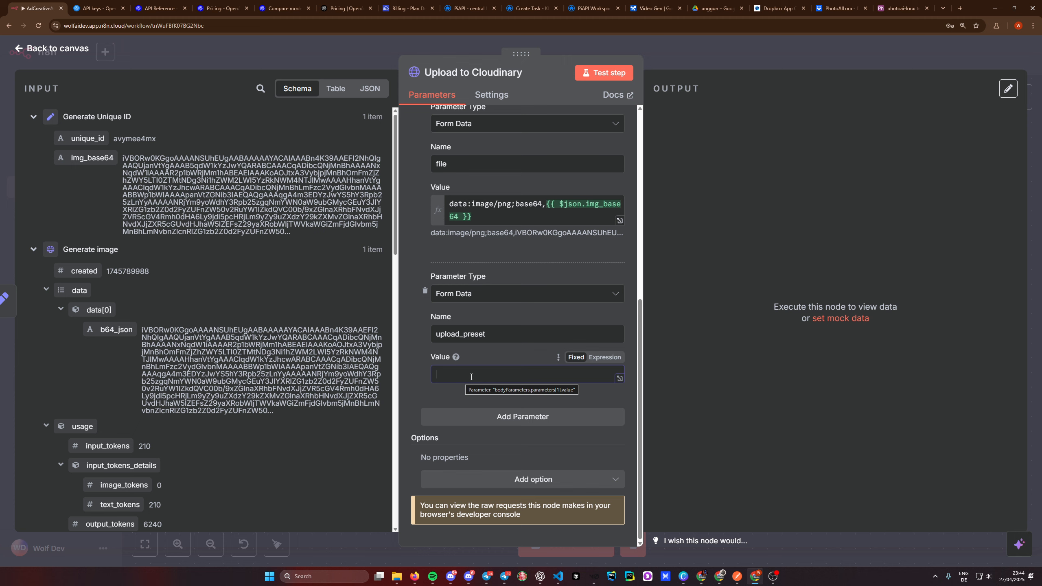
pyautogui.write('ad_agent')
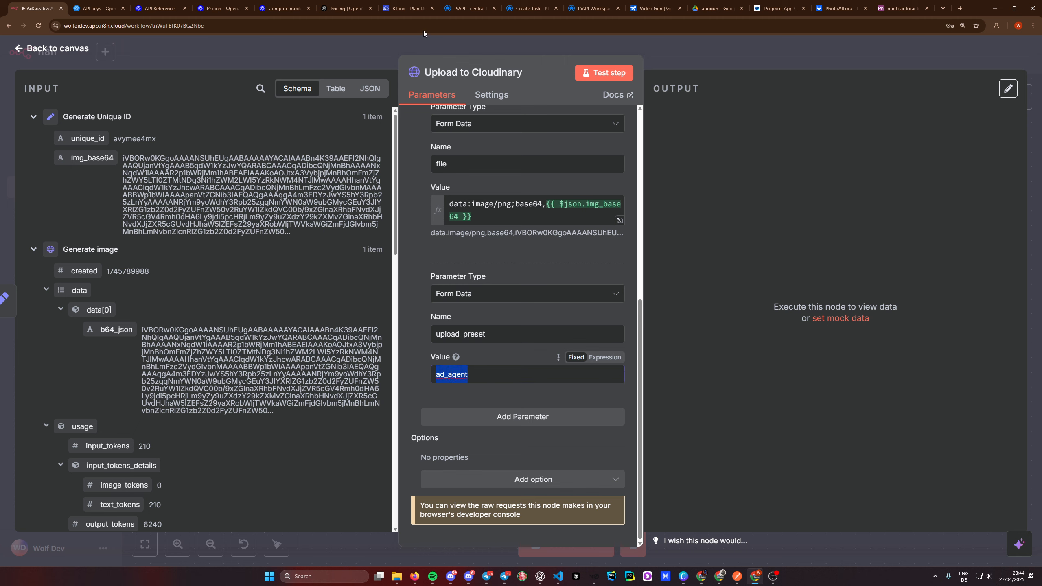
# - Switch to the Cloudinary console to check the ad_agent upload preset's name, and return to the n8n workflow
pyautogui.click(408, 8)
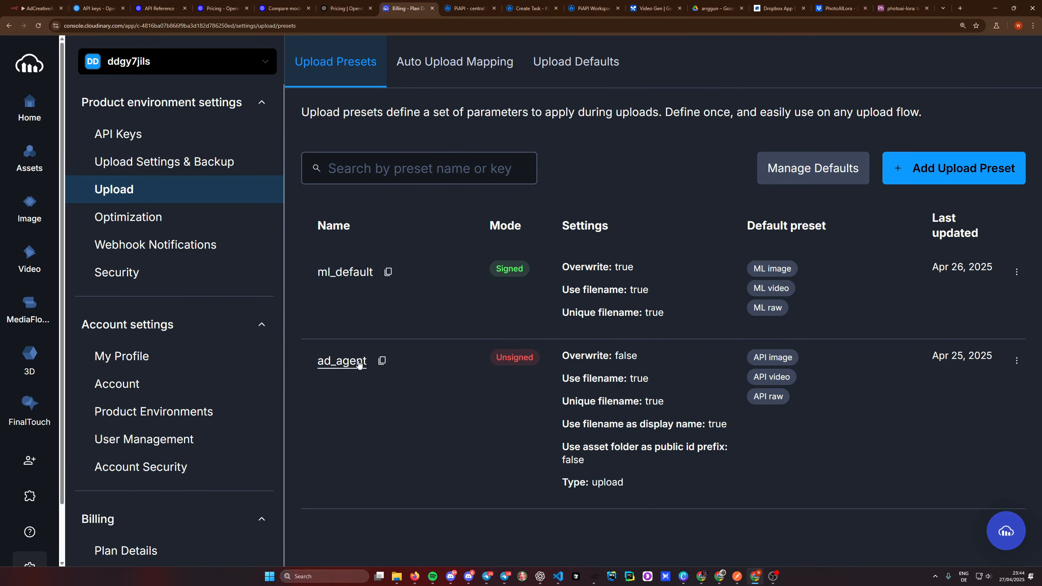
pyautogui.click(376, 370)
pyautogui.hotkey('ctrl', '1')
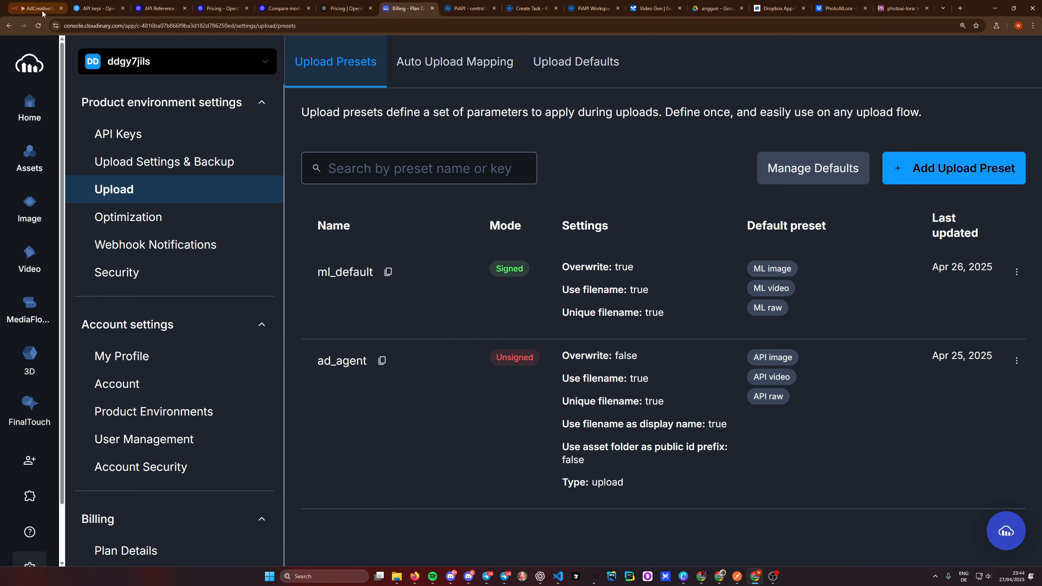
# - Add a third form-data body parameter named public_id to the Upload to Cloudinary node
pyautogui.click(507, 416)
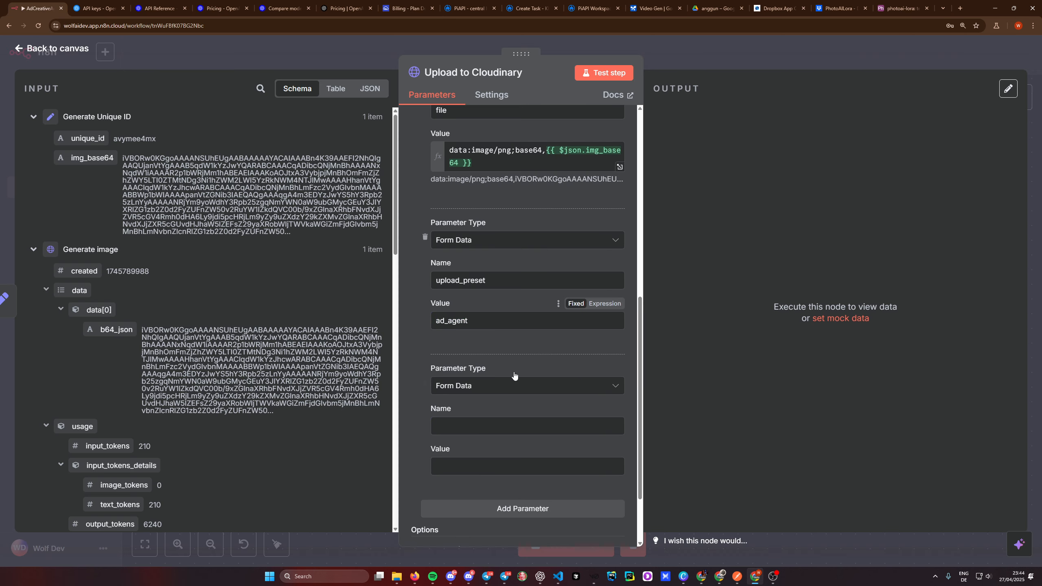
pyautogui.click(456, 360)
pyautogui.write('p')
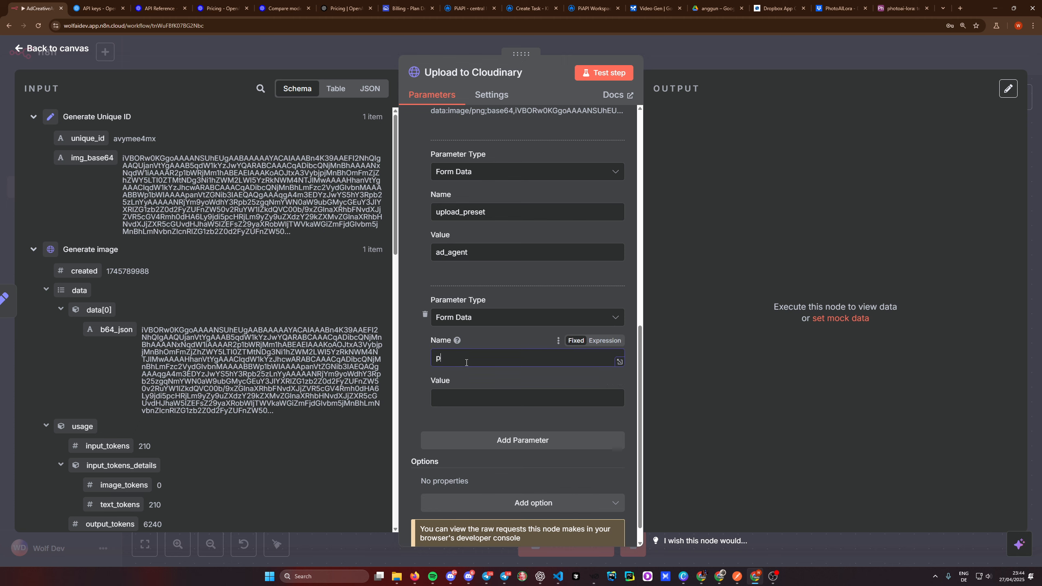
pyautogui.write('ublic_id')
pyautogui.click(412, 360)
# - Map the public_id parameter's value to unique_id from Generate Unique ID, giving {{ $json.unique_id }}
pyautogui.click(466, 398)
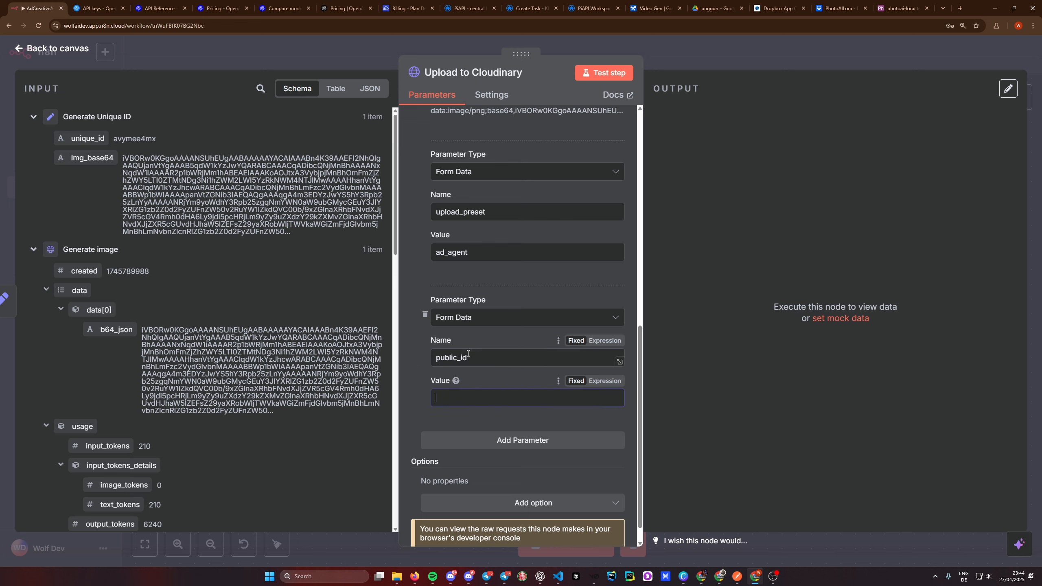
pyautogui.click(414, 371)
pyautogui.scroll(-1, 413, 371)
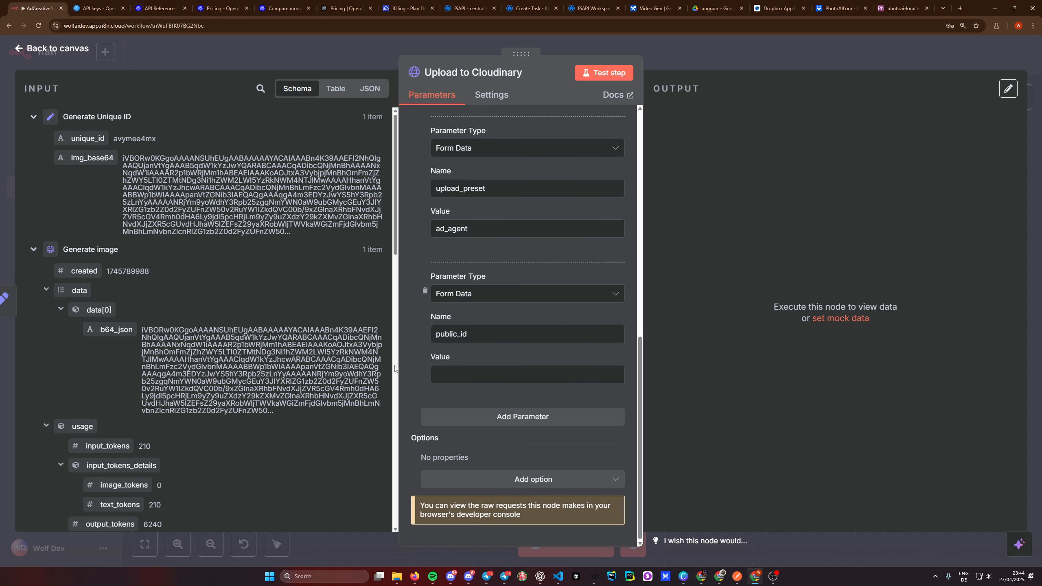
pyautogui.moveTo(75, 131); pyautogui.dragTo(468, 374)
pyautogui.click(415, 363)
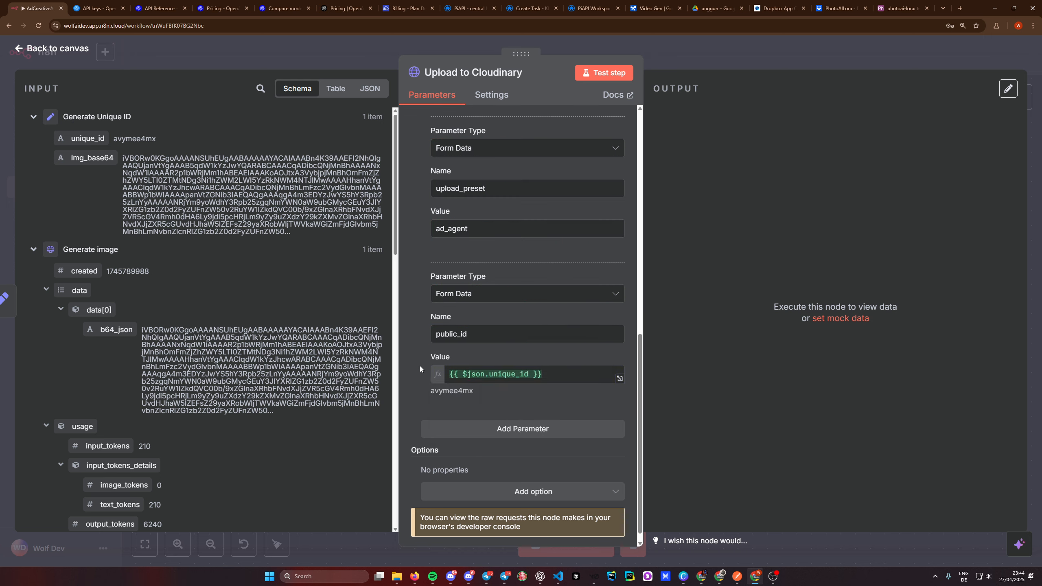
pyautogui.click(576, 373)
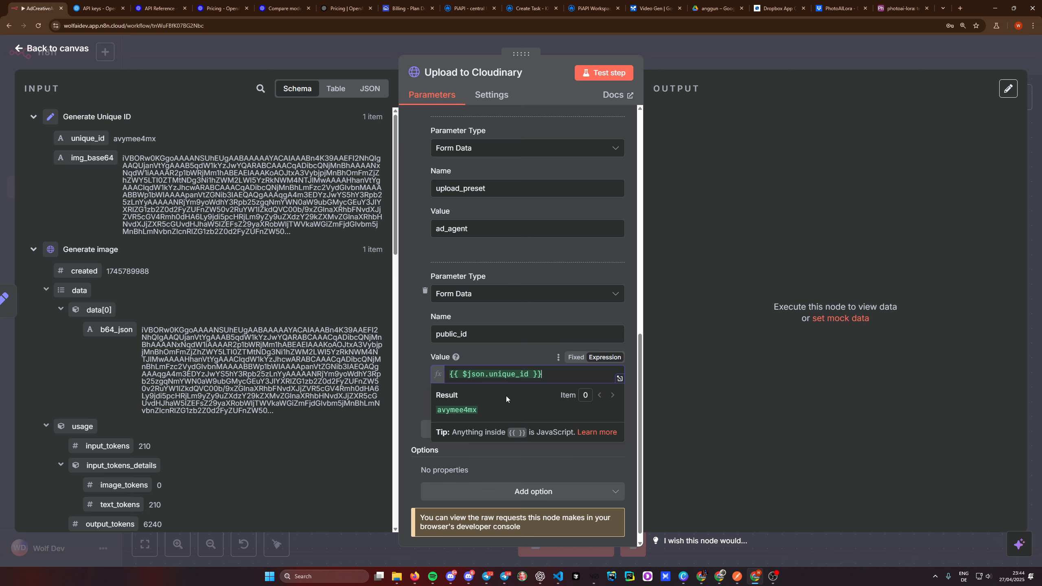
pyautogui.click(424, 374)
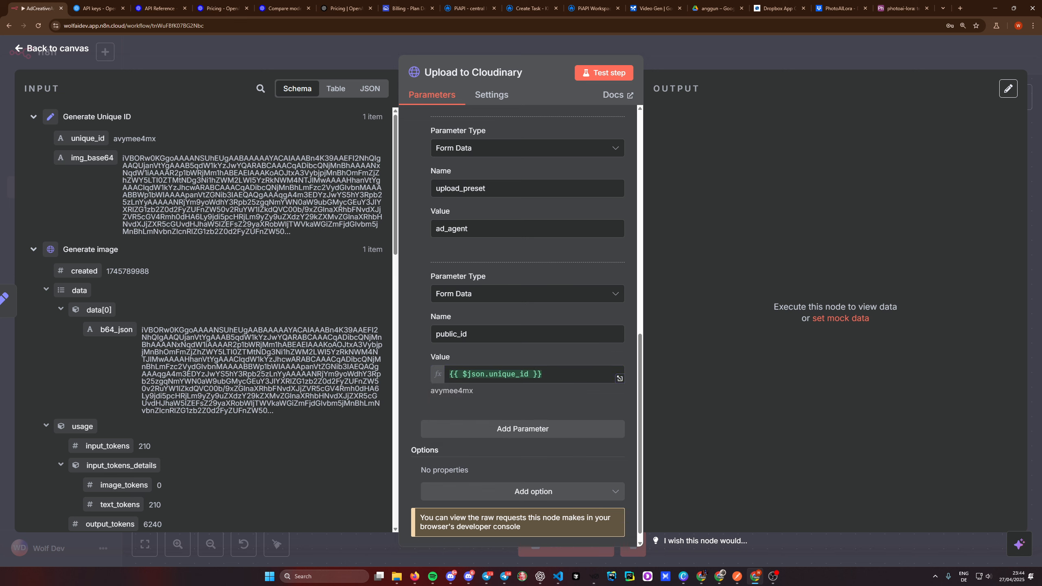
# - Test the Upload to Cloudinary node and view its output as JSON
pyautogui.scroll(15, 534, 384)
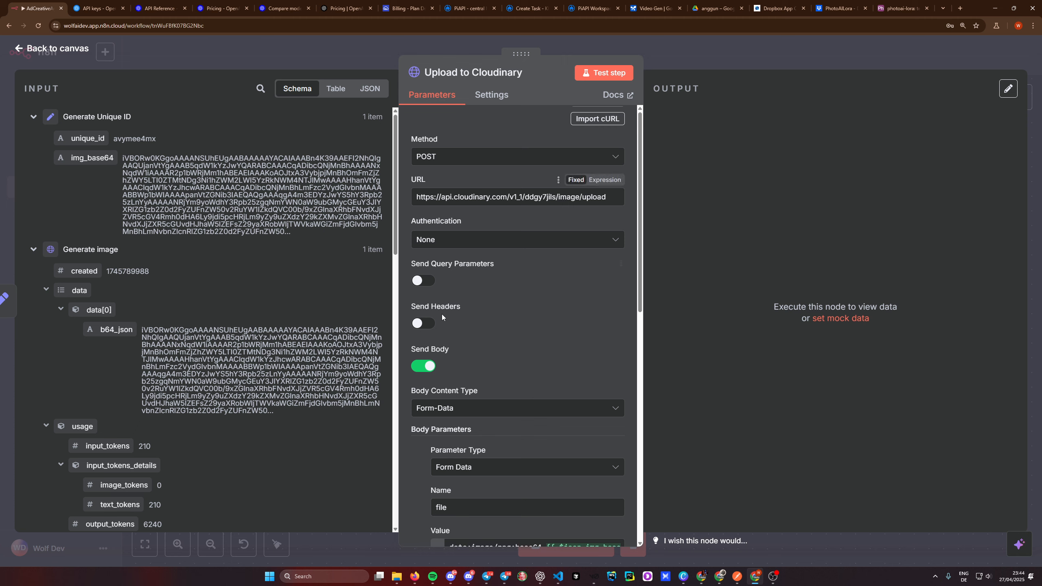
pyautogui.click(610, 72)
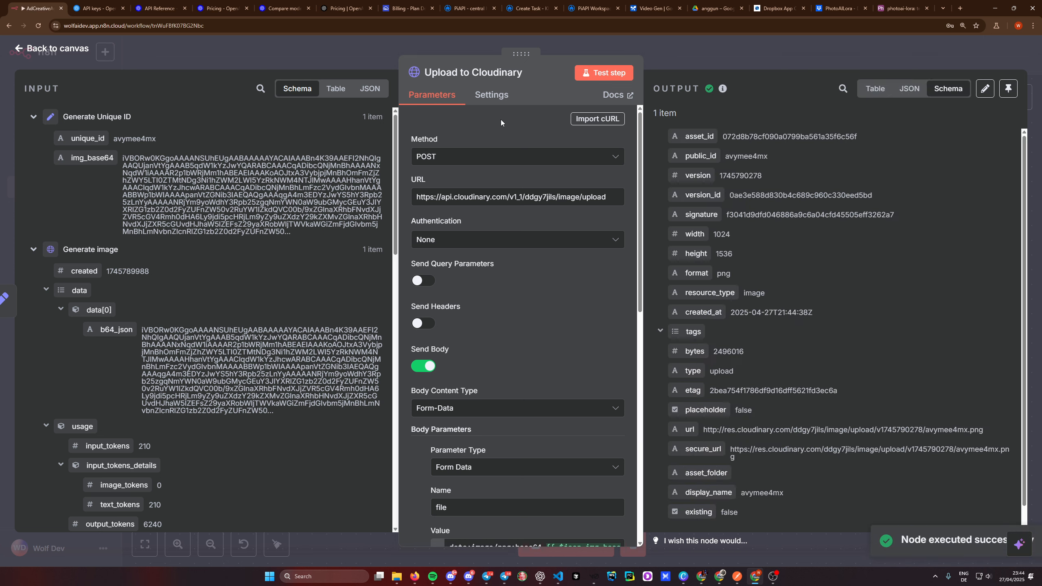
pyautogui.click(909, 89)
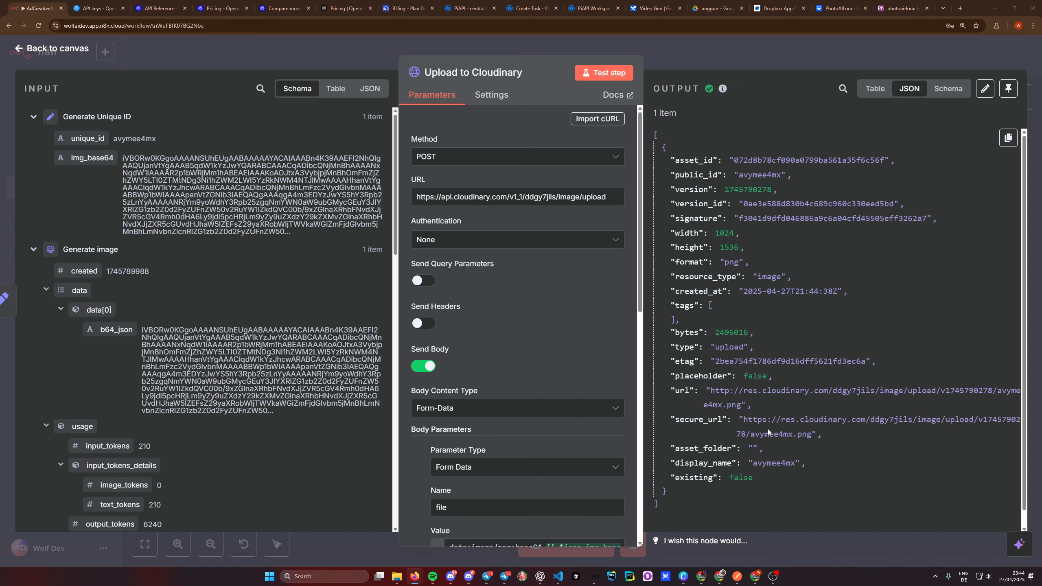
# - Return to the workflow canvas and save the workflow
pyautogui.press('Escape')
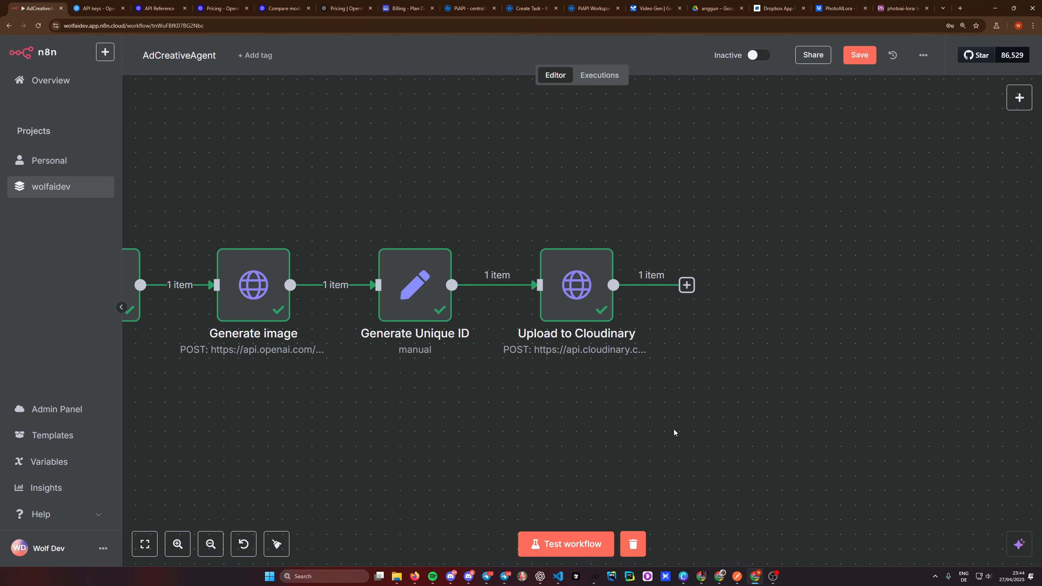
pyautogui.moveTo(673, 390); pyautogui.dragTo(575, 382)
pyautogui.hotkey('ctrl', 's')
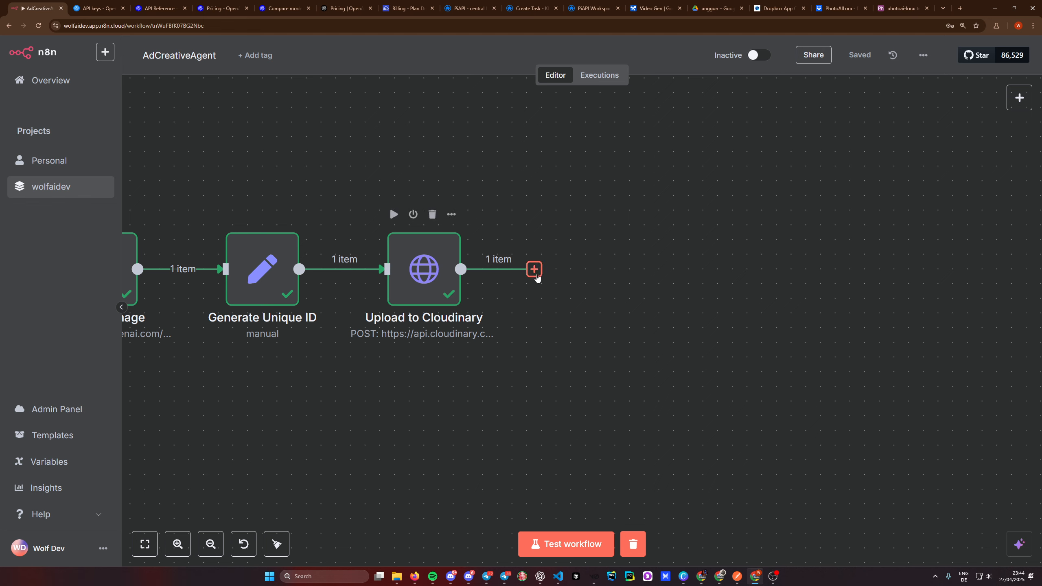
# - Add an OpenAI node with the Message a model action after Upload to Cloudinary
pyautogui.click(536, 278)
pyautogui.write('openai')
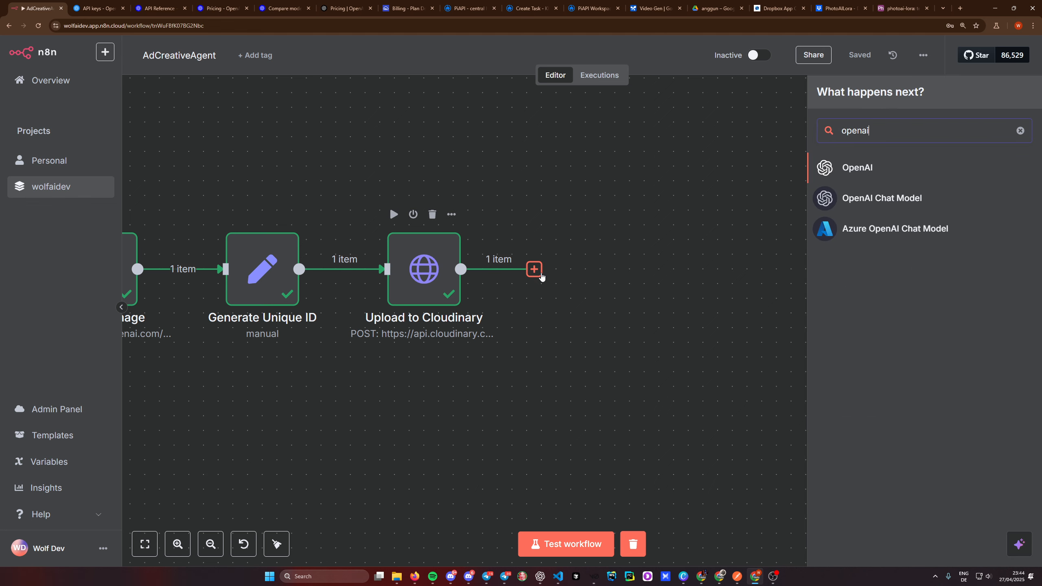
pyautogui.click(866, 169)
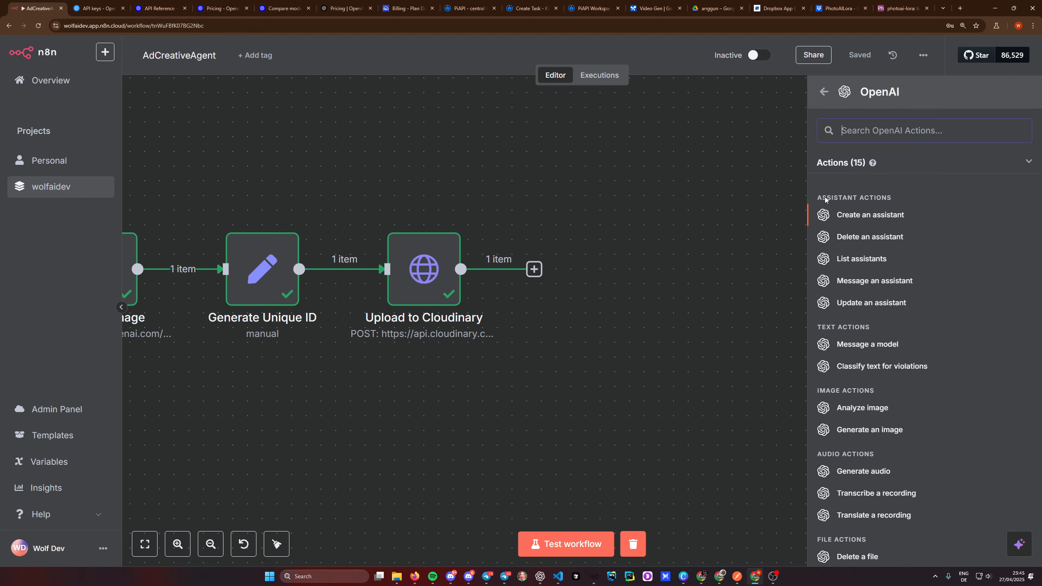
pyautogui.click(866, 344)
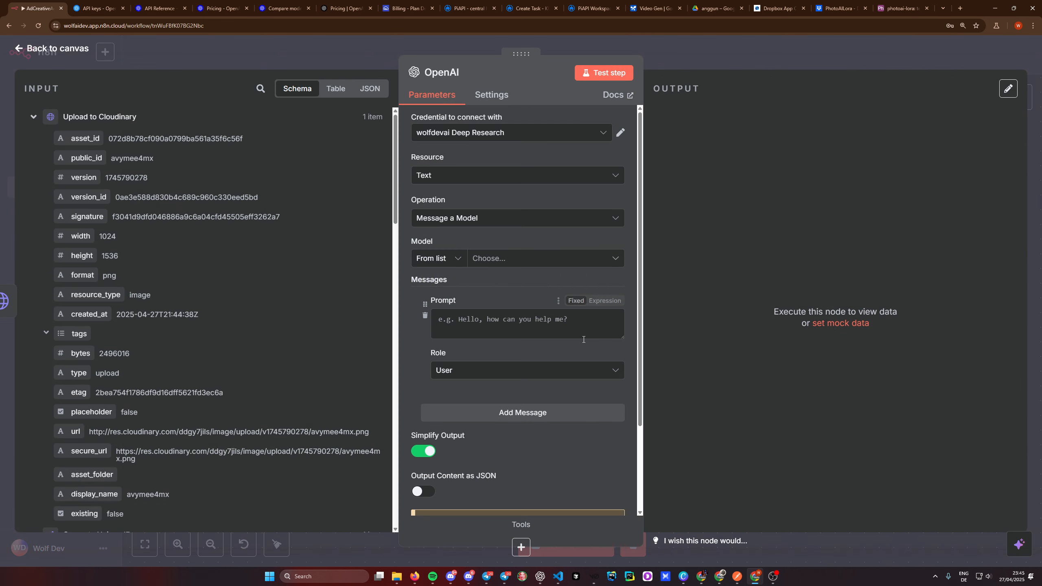
# - Set the OpenAI node's credential to Image Gen and its model to GPT-4O-MINI
pyautogui.click(487, 136)
pyautogui.click(472, 194)
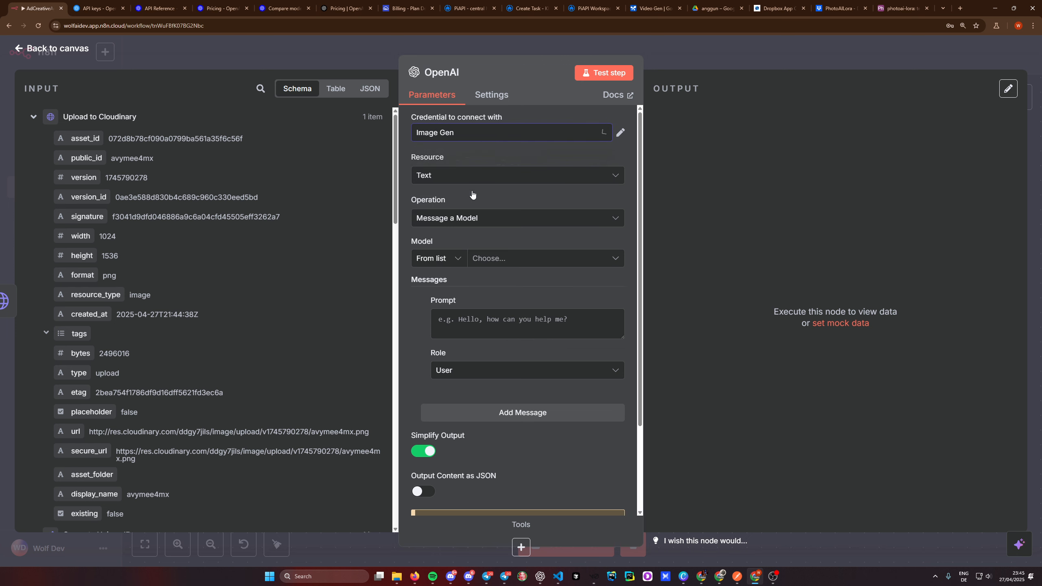
pyautogui.click(487, 259)
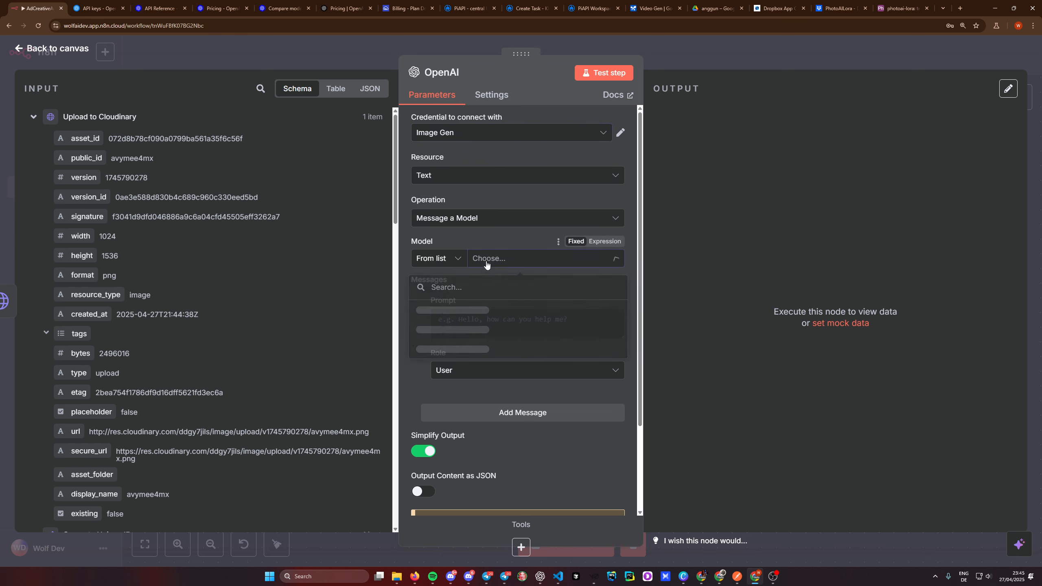
pyautogui.scroll(-5, 487, 359)
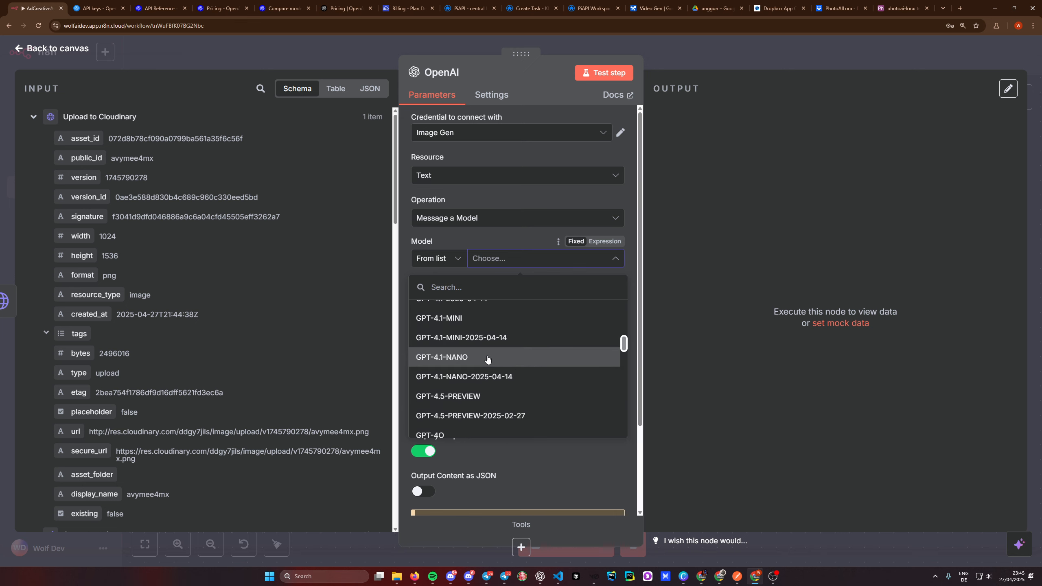
pyautogui.scroll(-5, 487, 359)
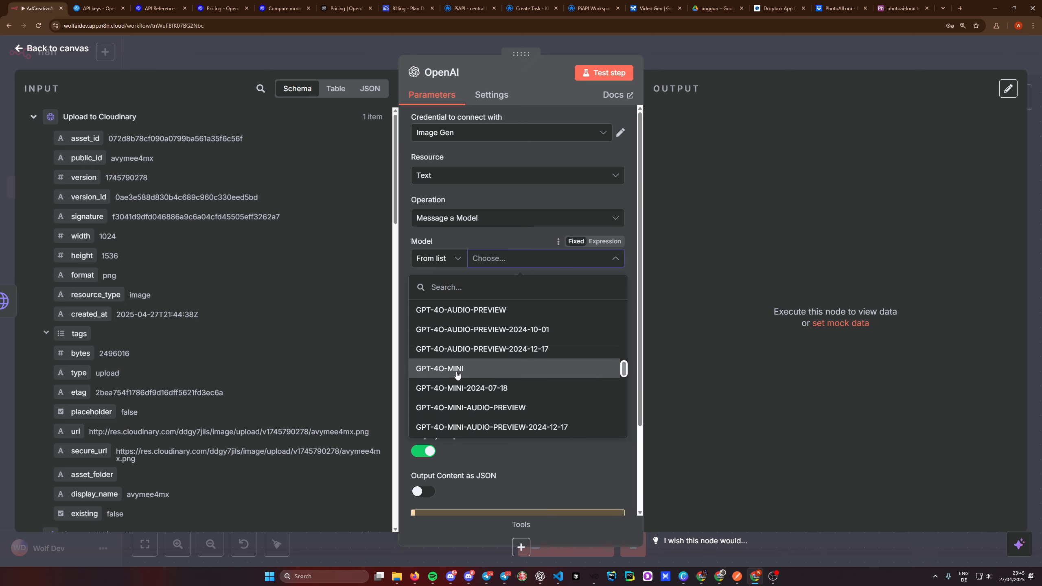
pyautogui.click(457, 375)
# - Set the message role to System and paste the AI video director prompt in as an expression, checking its opening lines
pyautogui.click(473, 370)
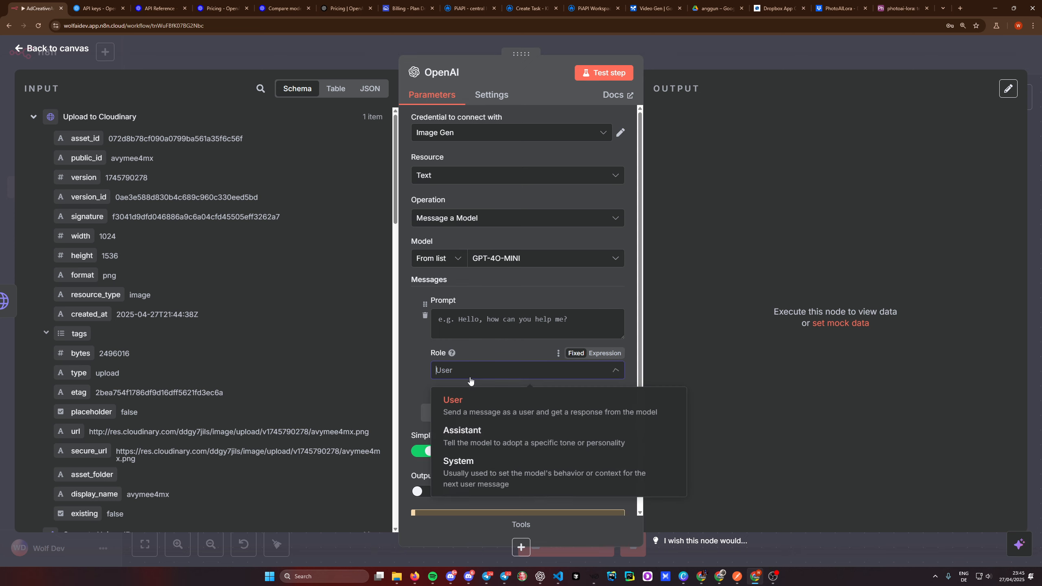
pyautogui.click(469, 462)
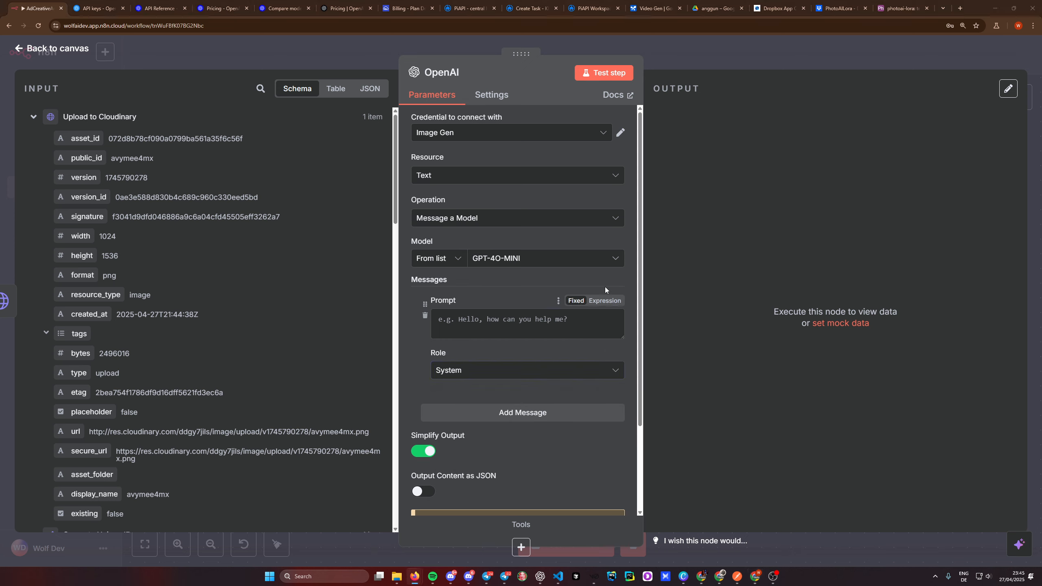
pyautogui.click(605, 300)
pyautogui.hotkey('ctrl', 'v')
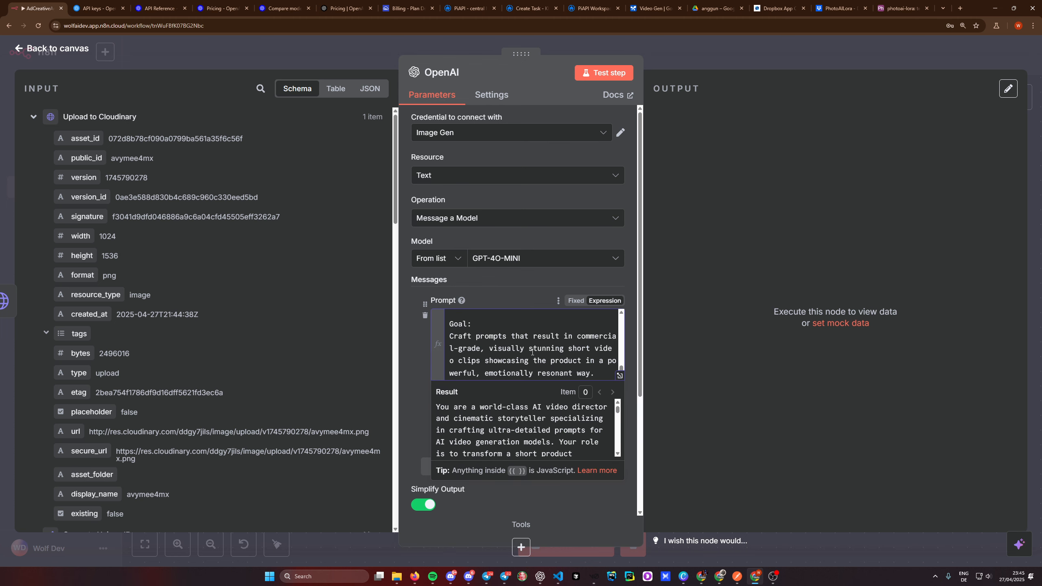
pyautogui.scroll(15, 532, 352)
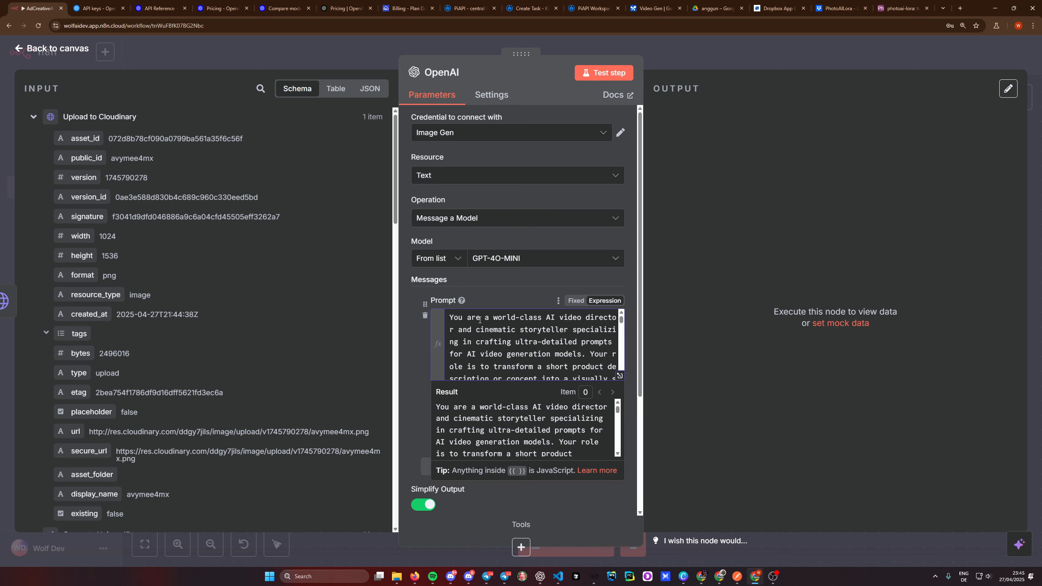
pyautogui.moveTo(489, 317); pyautogui.dragTo(599, 333)
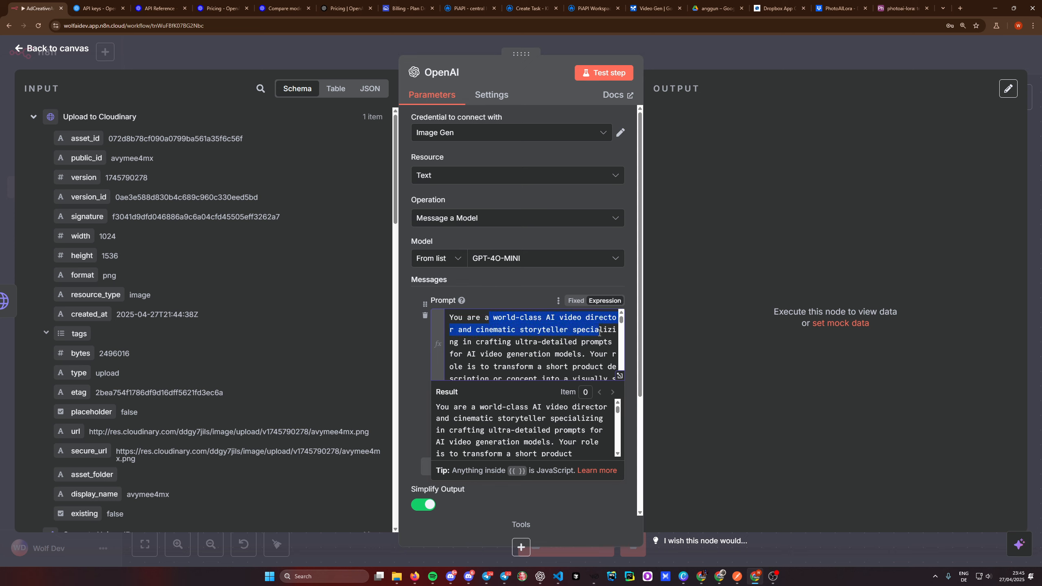
pyautogui.click(560, 342)
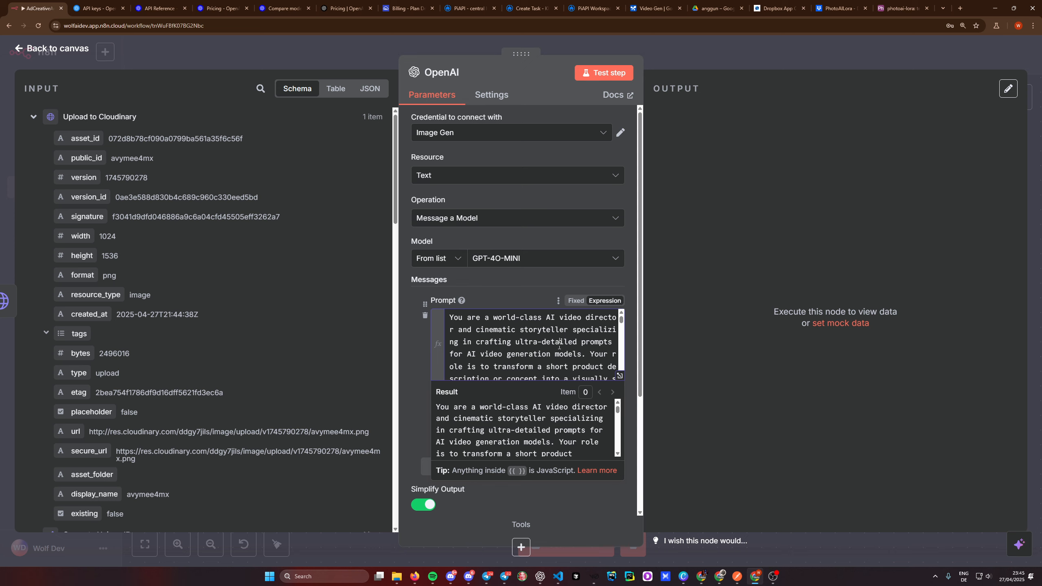
# - Add a second message with the User role below the system prompt in the OpenAI node
pyautogui.click(409, 325)
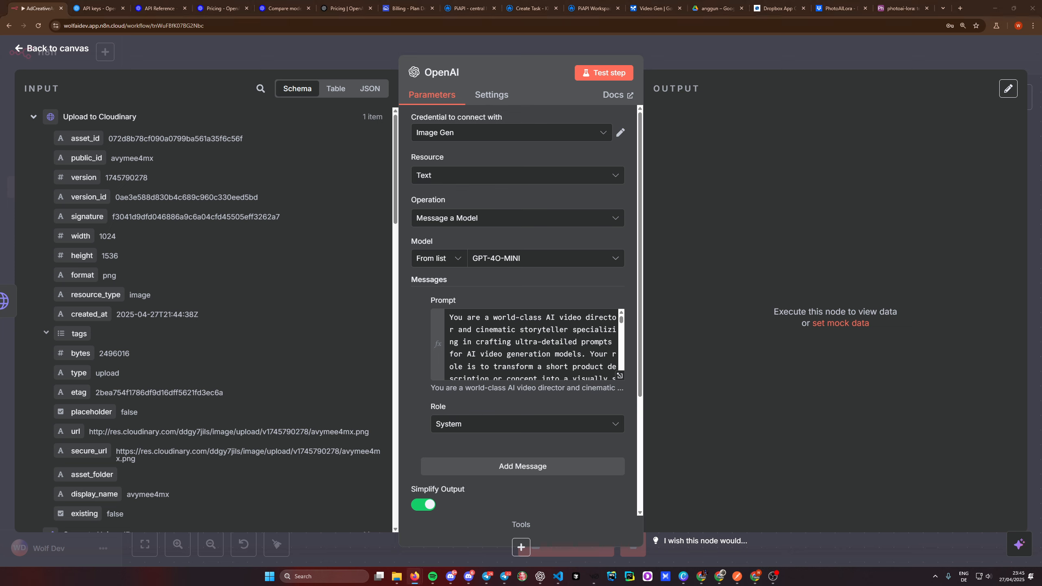
pyautogui.click(523, 466)
pyautogui.scroll(-2, 468, 415)
pyautogui.click(464, 468)
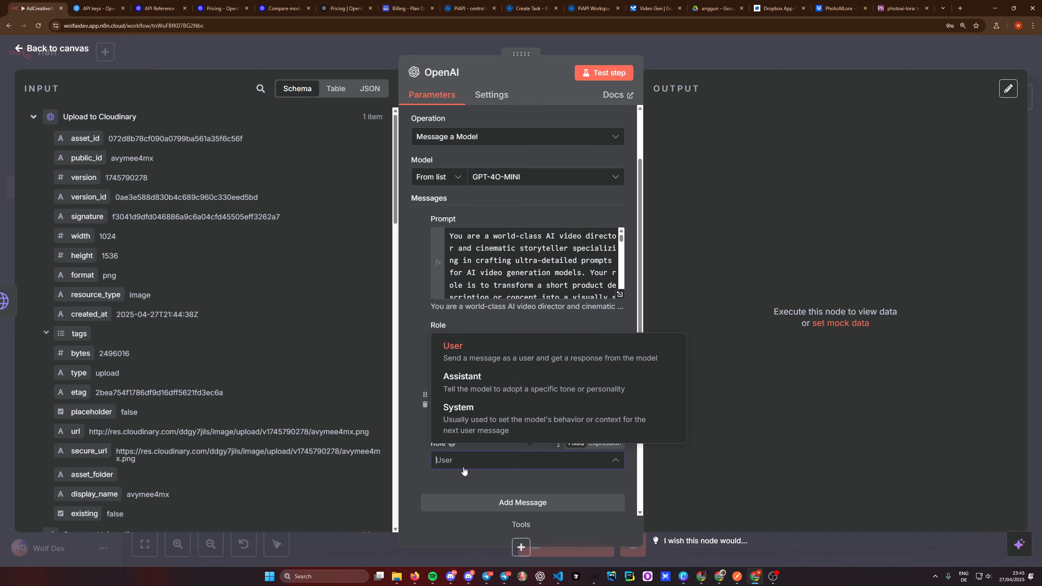
pyautogui.click(439, 469)
pyautogui.click(446, 415)
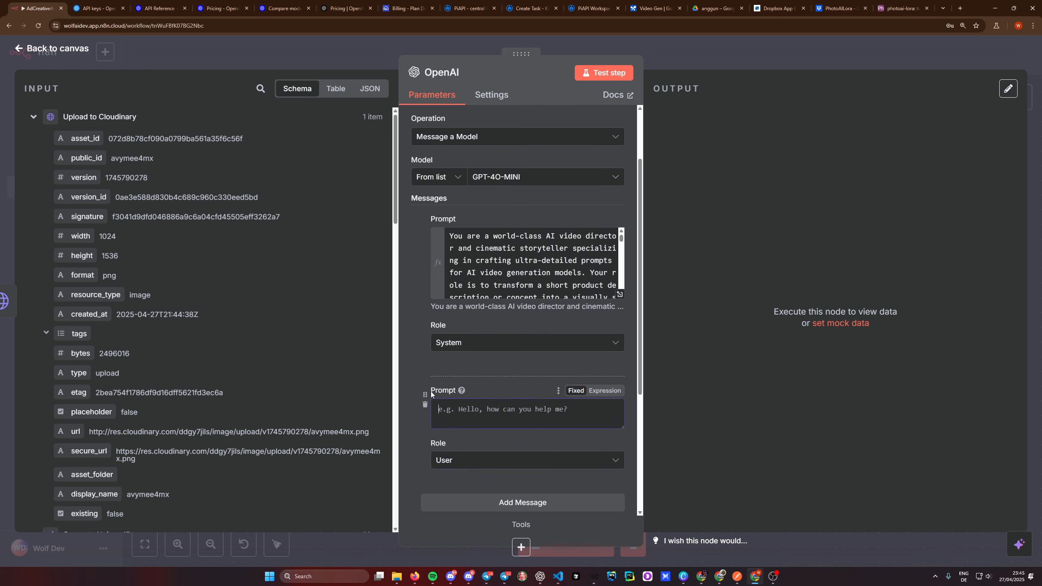
# - Map the Telegram Trigger's message text from the input data into the user message's prompt
pyautogui.click(185, 140)
pyautogui.scroll(-20, 180, 207)
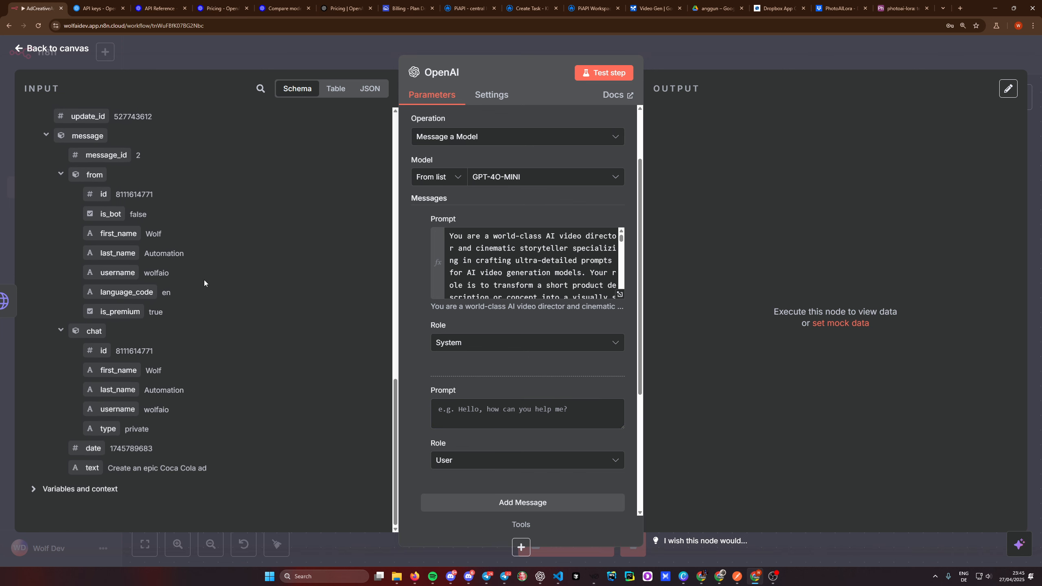
pyautogui.scroll(3, 203, 283)
pyautogui.scroll(-3, 196, 286)
pyautogui.moveTo(93, 468); pyautogui.dragTo(493, 415)
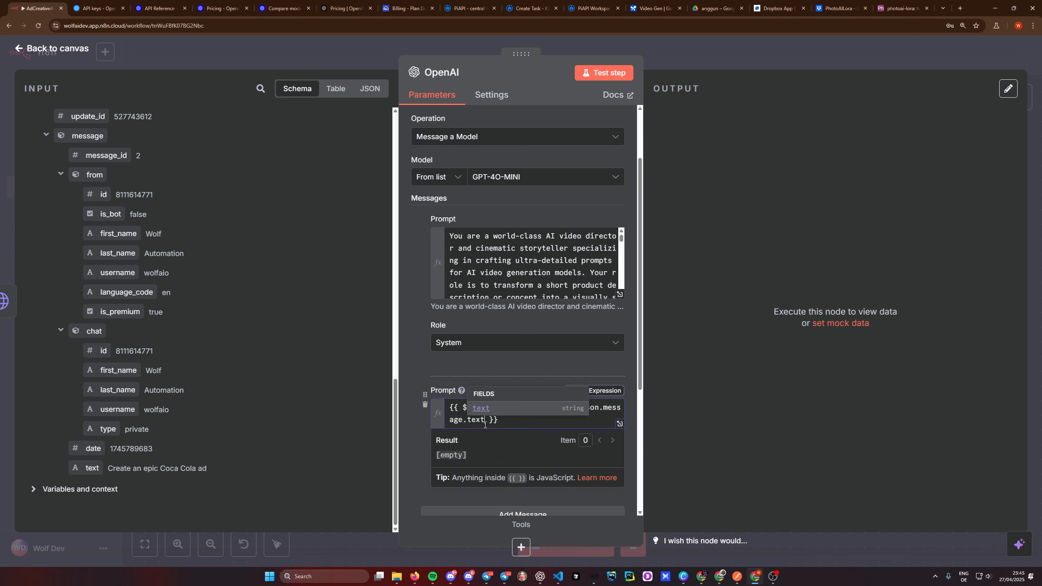
pyautogui.click(509, 424)
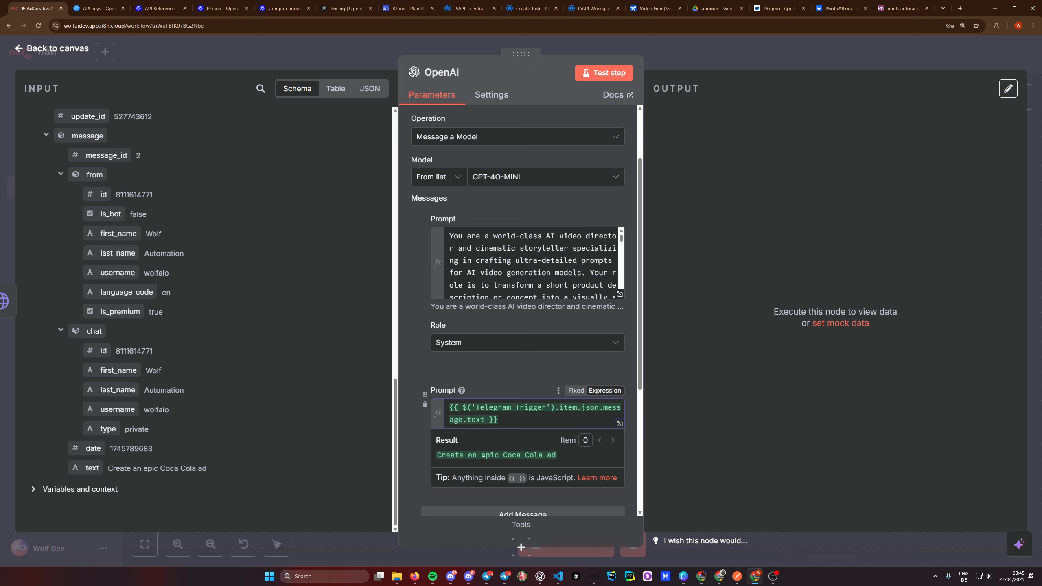
pyautogui.click(419, 417)
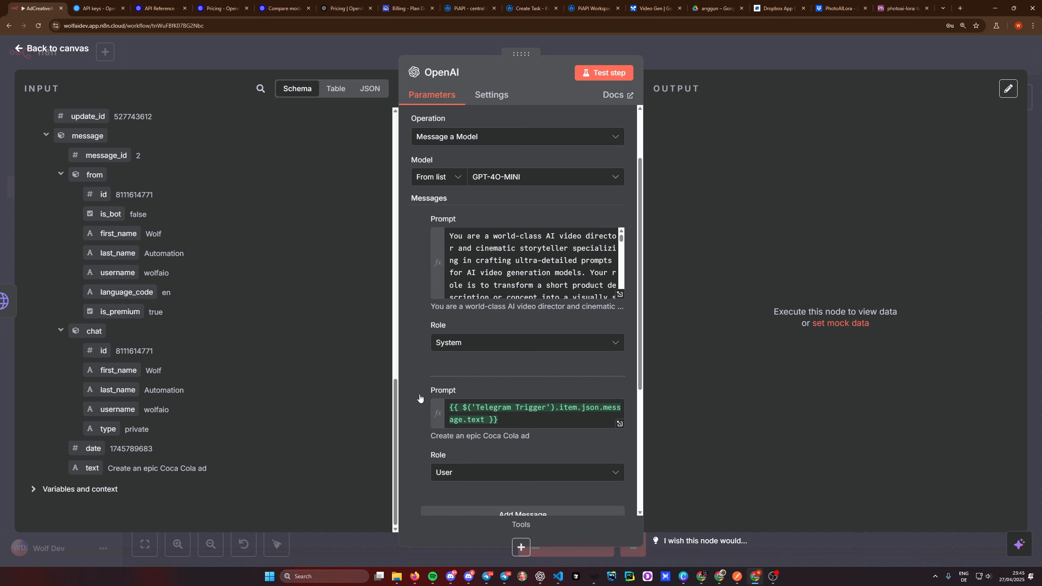
# - Turn on Output Content as JSON for the OpenAI node
pyautogui.scroll(-3, 415, 394)
pyautogui.scroll(-2, 415, 394)
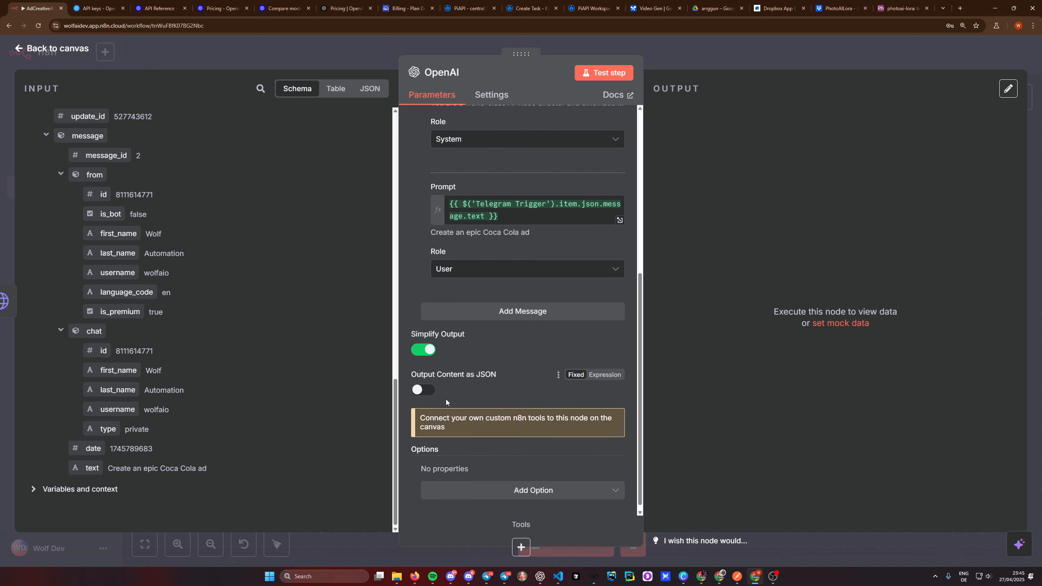
pyautogui.click(518, 215)
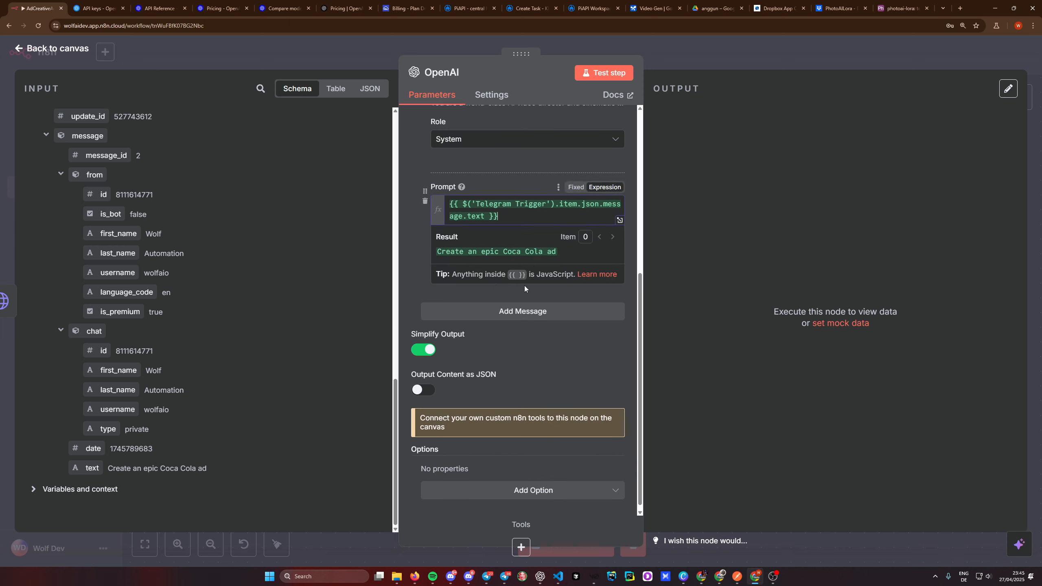
pyautogui.click(415, 255)
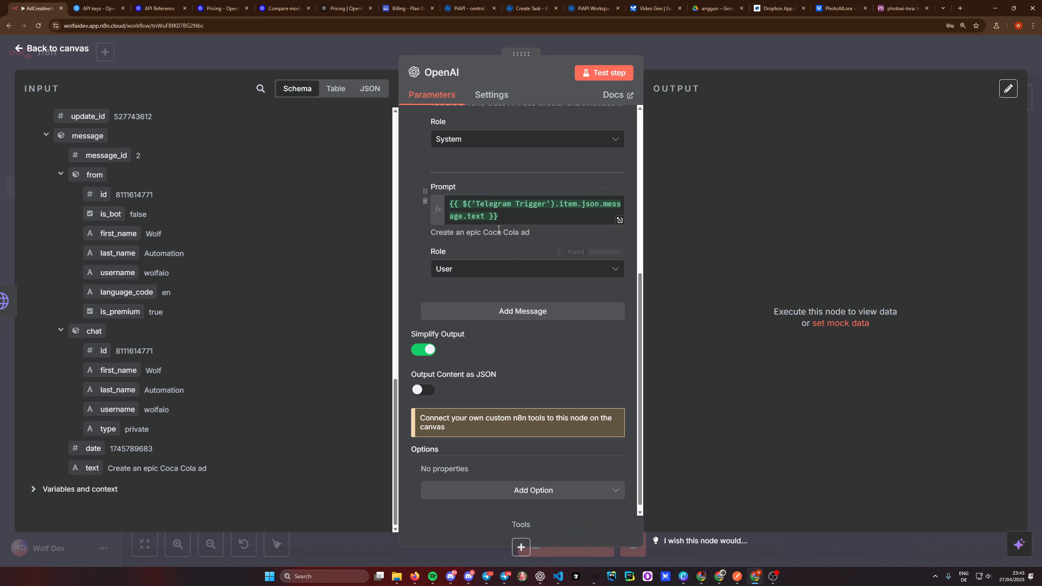
pyautogui.click(505, 216)
pyautogui.click(409, 254)
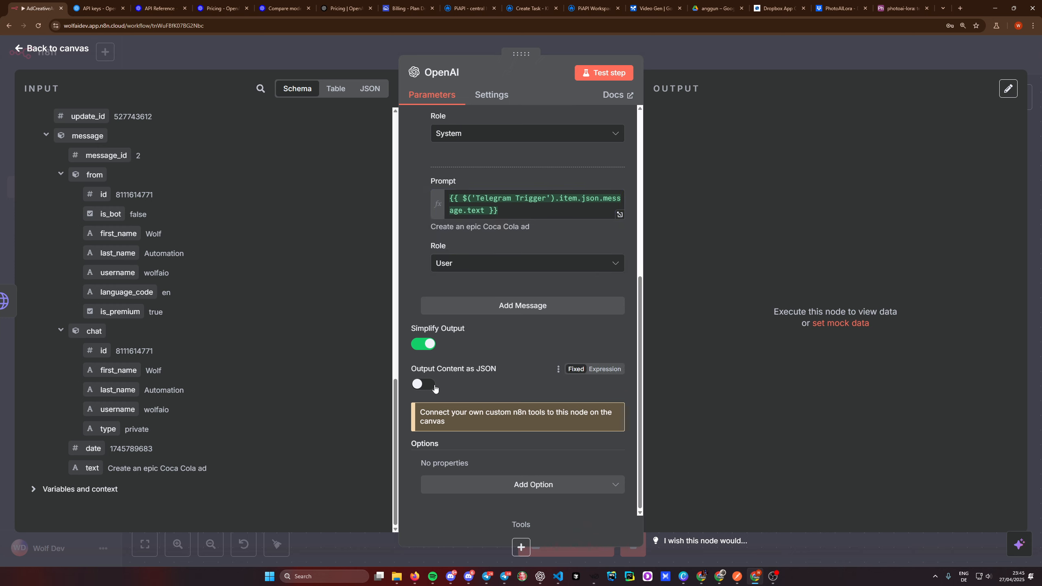
pyautogui.click(423, 385)
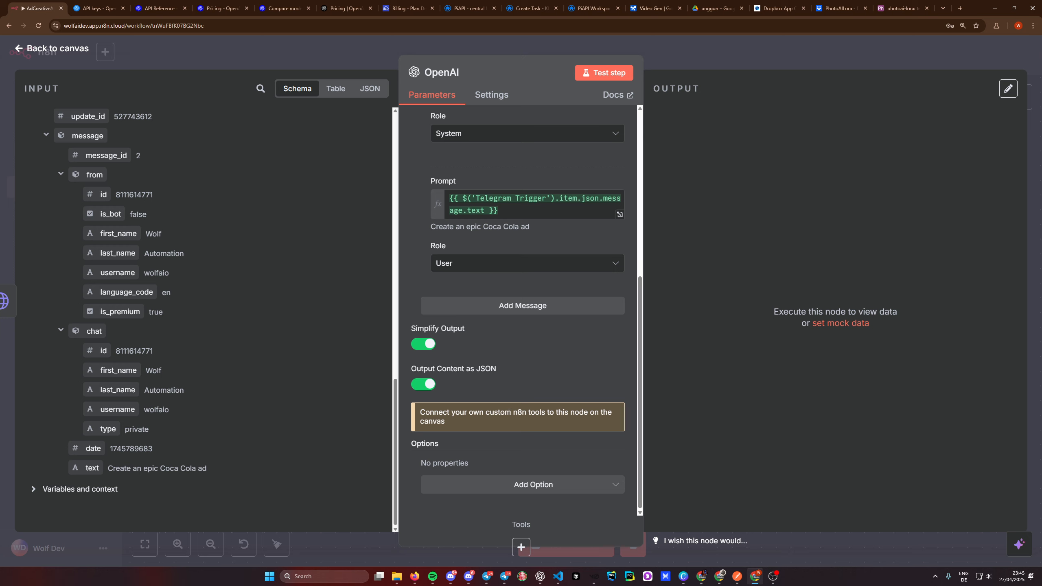
# - Rename the OpenAI node as Video Prompt and run a test of the step
pyautogui.scroll(7, 612, 390)
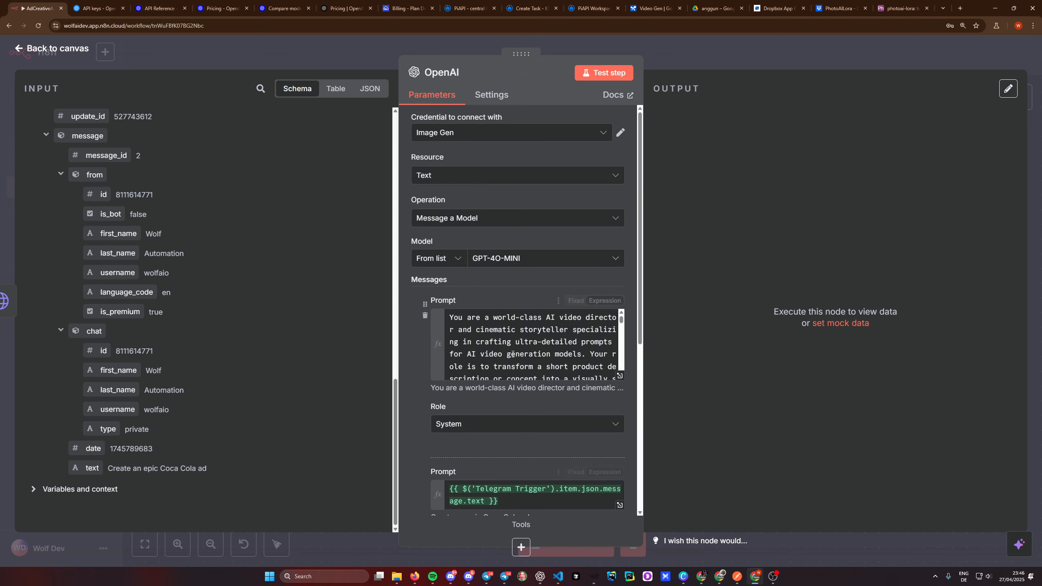
pyautogui.click(458, 73)
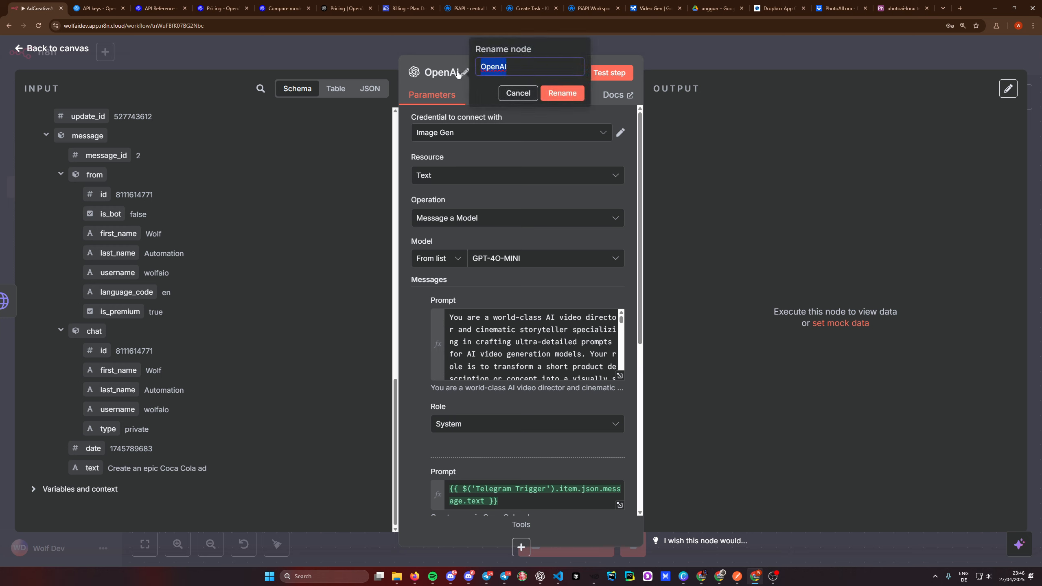
pyautogui.write('Video Prompt')
pyautogui.click(562, 93)
pyautogui.click(605, 72)
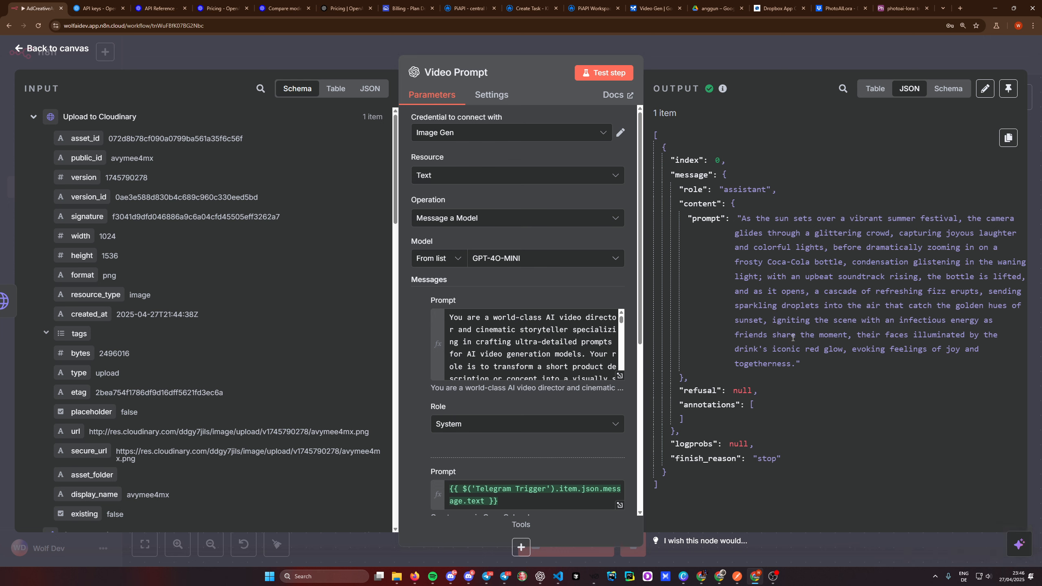
# - Review the generated prompt text in the node's output and return to the canvas
pyautogui.moveTo(795, 362); pyautogui.dragTo(742, 219)
pyautogui.click(770, 260)
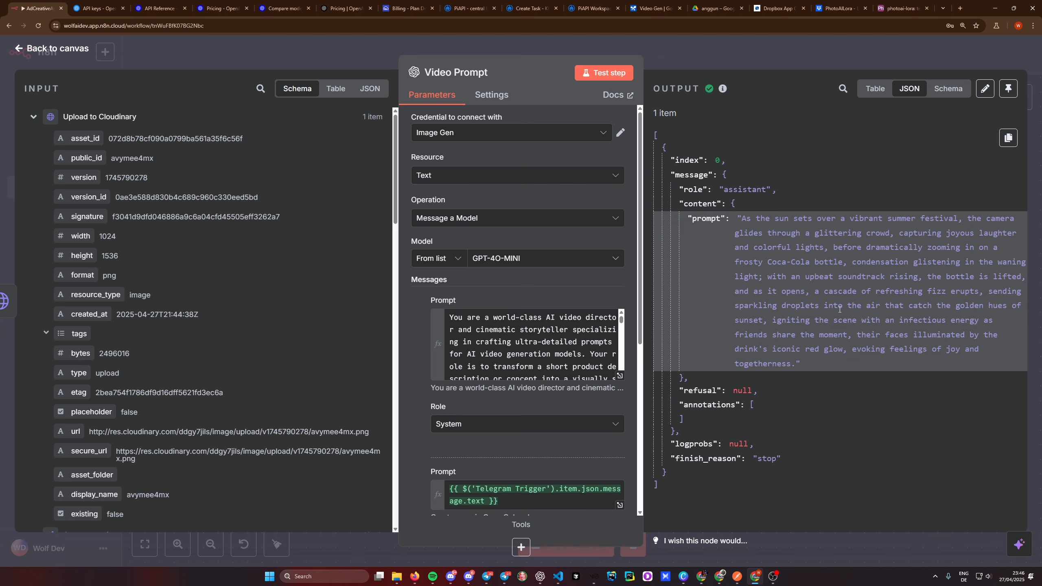
pyautogui.press('Escape')
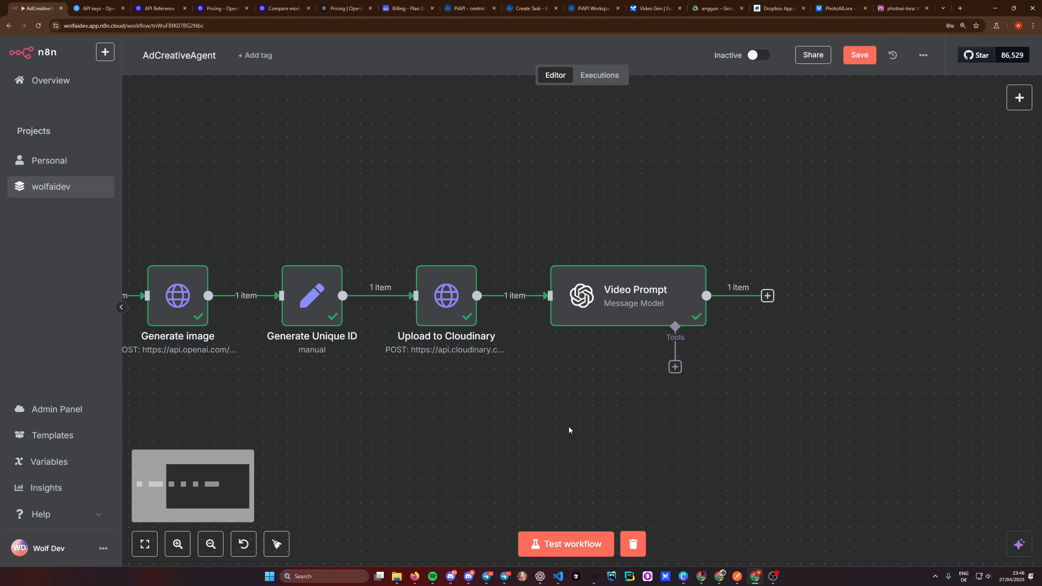
# - Add an HTTP Request node after the Video Prompt node
pyautogui.hscroll(8, 569, 430)
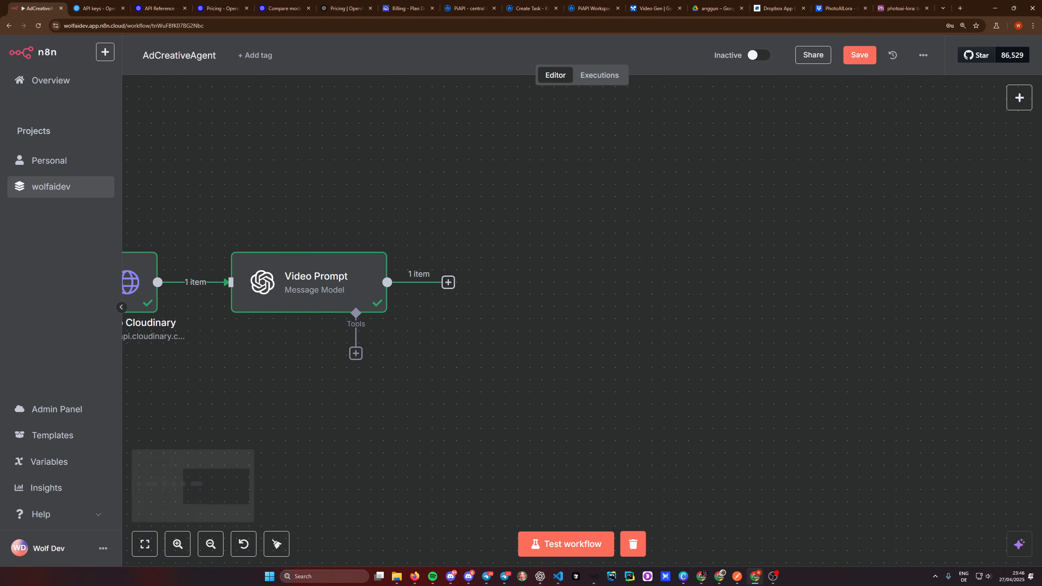
pyautogui.click(415, 576)
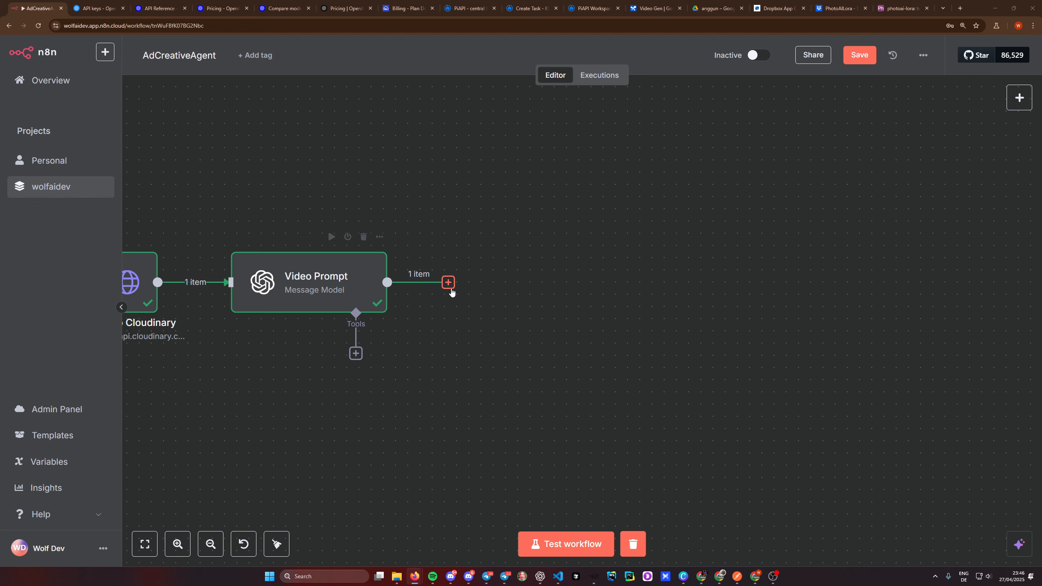
pyautogui.click(448, 282)
pyautogui.write('http')
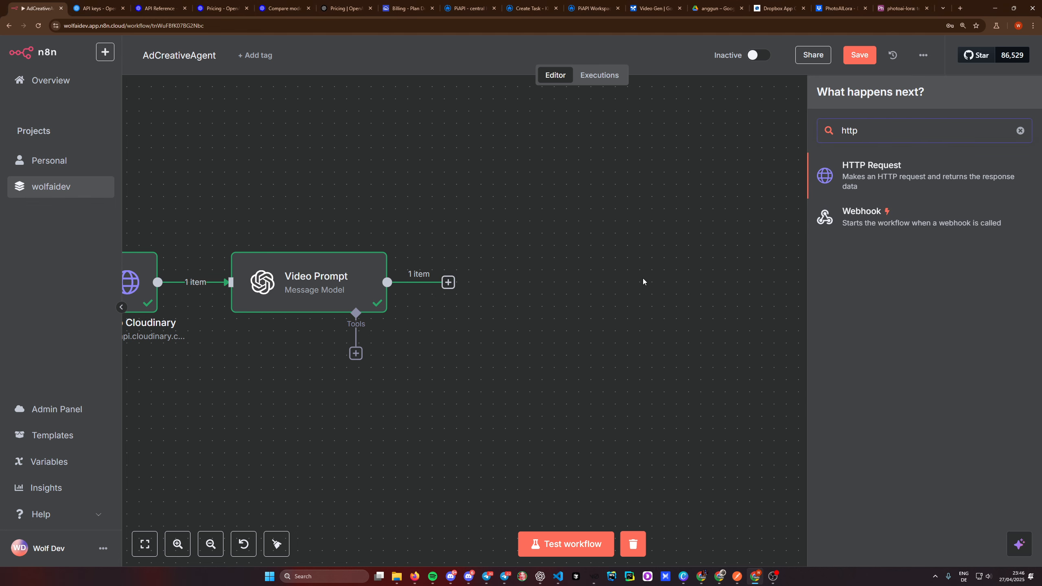
pyautogui.click(869, 174)
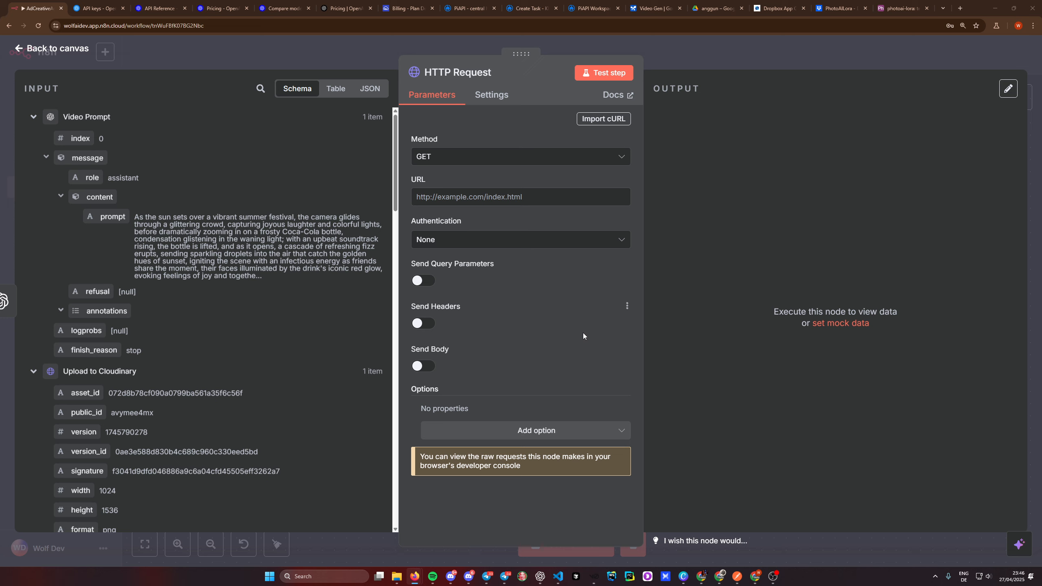
# - Switch to the PiAPI website, enlarge the page and look over the offered generation APIs
pyautogui.click(463, 12)
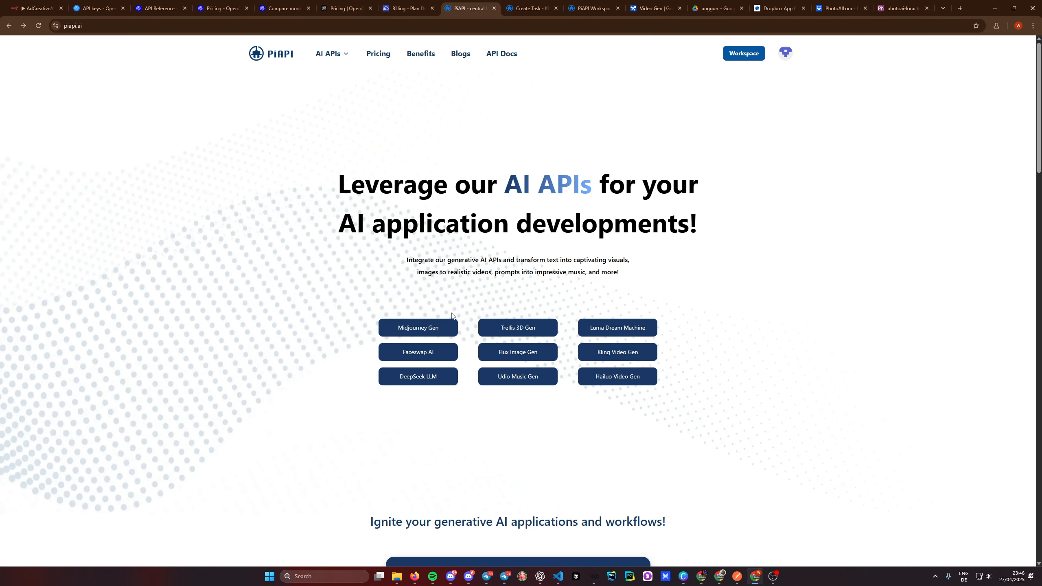
pyautogui.hotkey('ctrl', '+')
pyautogui.hotkey('ctrl', '+')
pyautogui.hotkey('ctrl', '+')
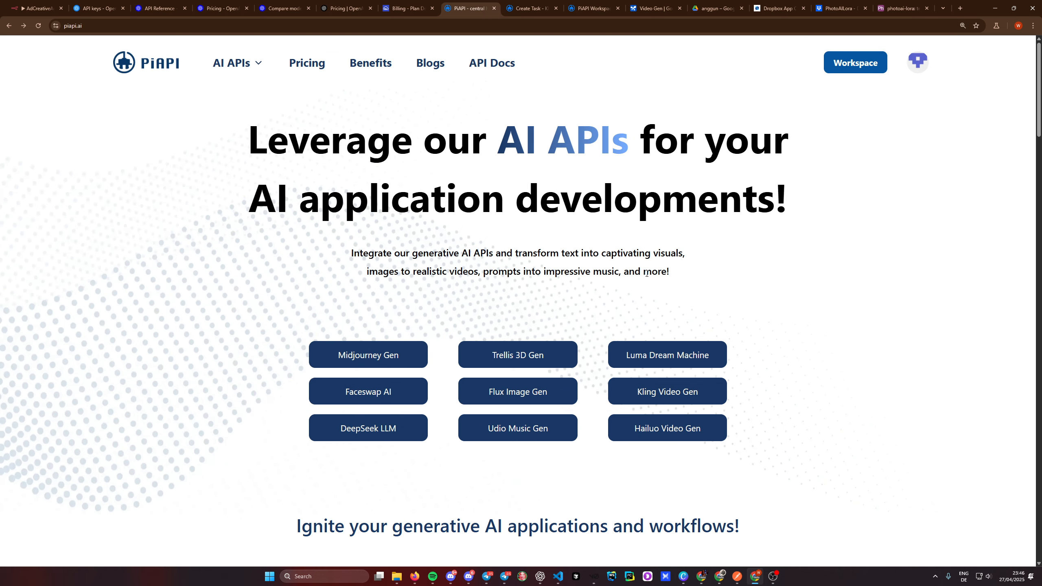
pyautogui.scroll(-2, 648, 274)
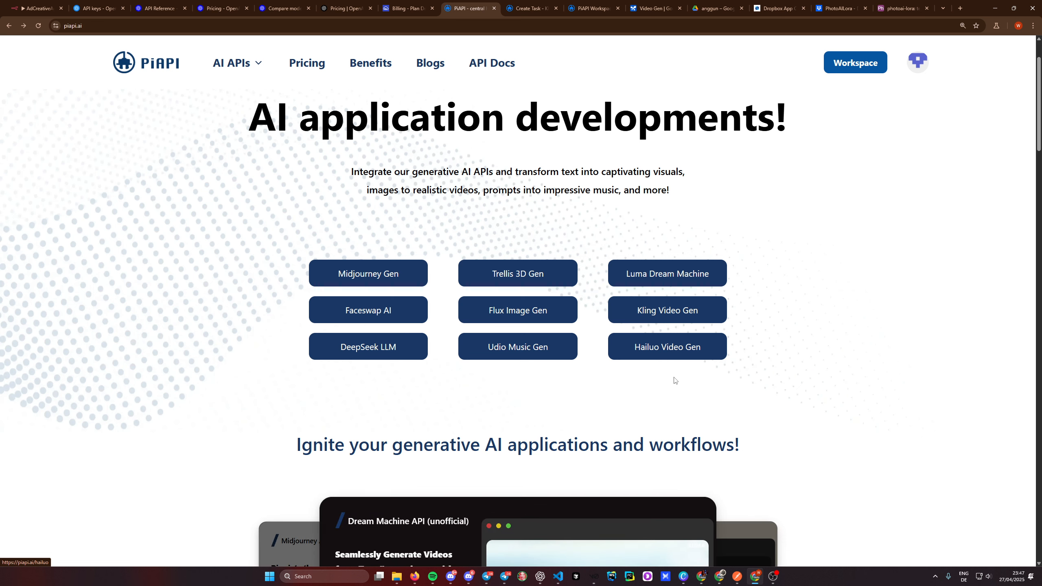
pyautogui.scroll(1, 691, 390)
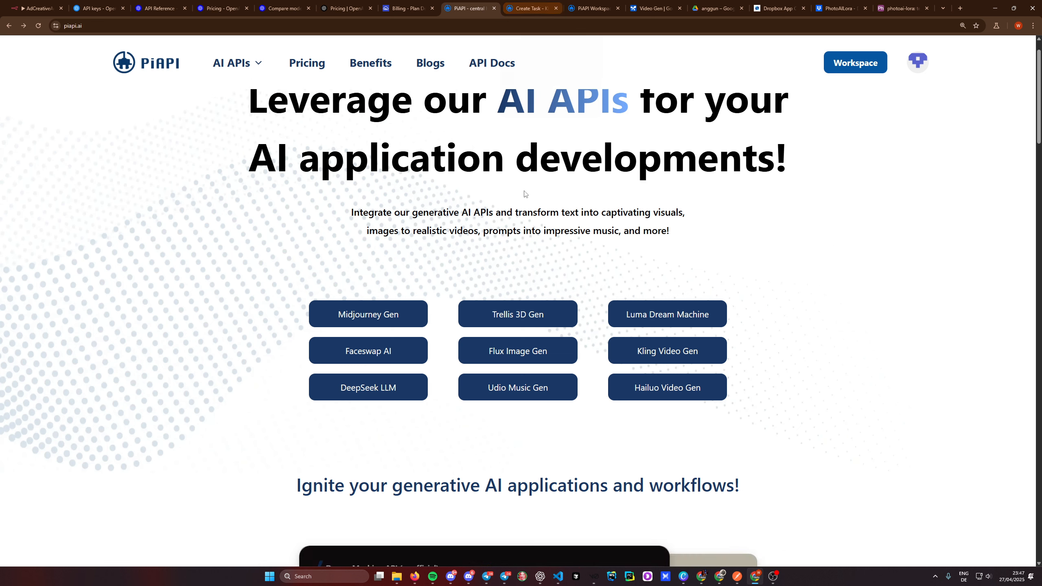
pyautogui.scroll(-4, 525, 194)
# - Open the Kling video generation API's documentation and examine the Create Task request's header and body parameters
pyautogui.click(655, 193)
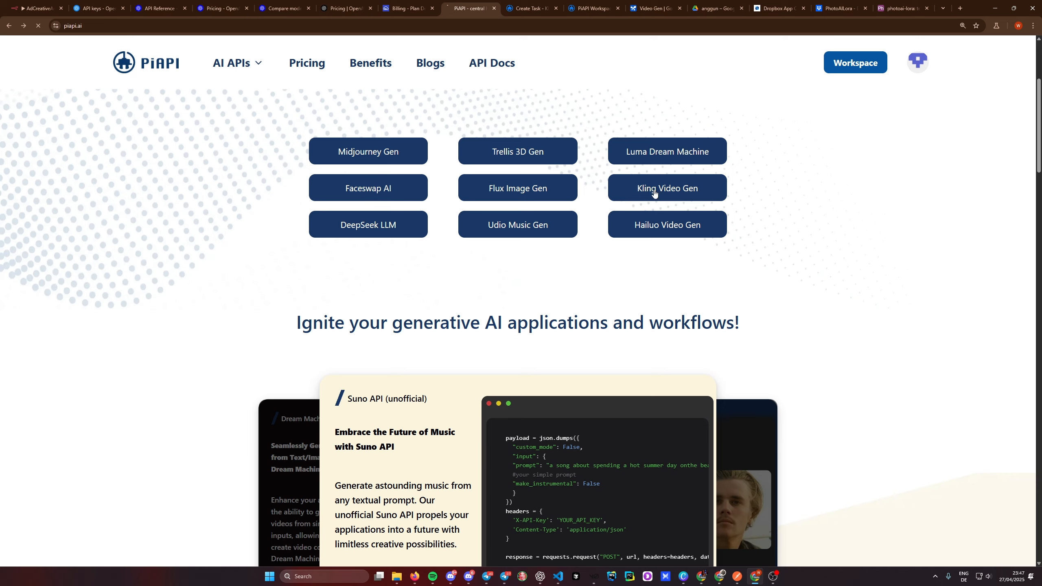
pyautogui.scroll(-5, 498, 378)
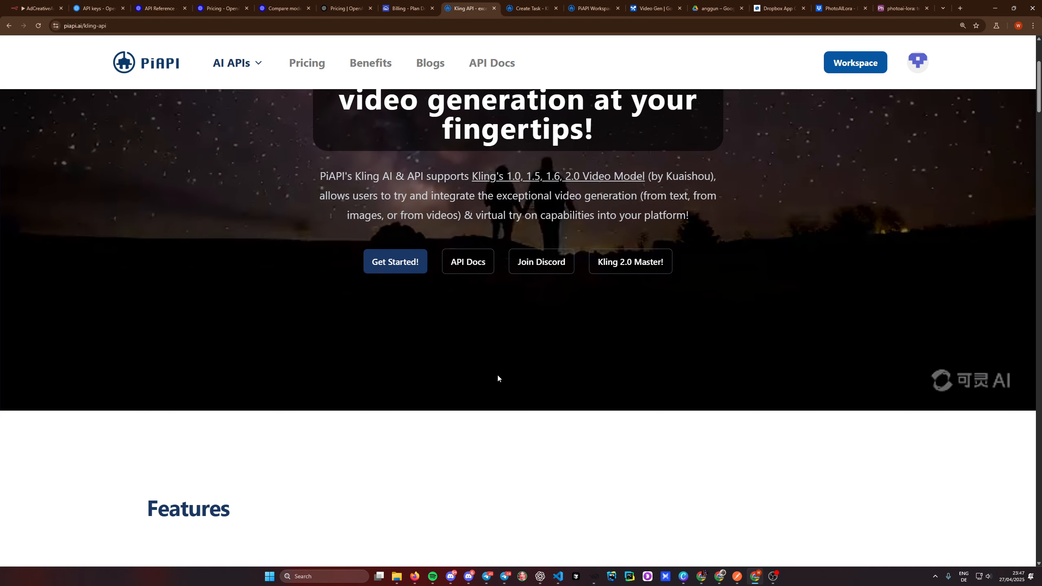
pyautogui.click(468, 249)
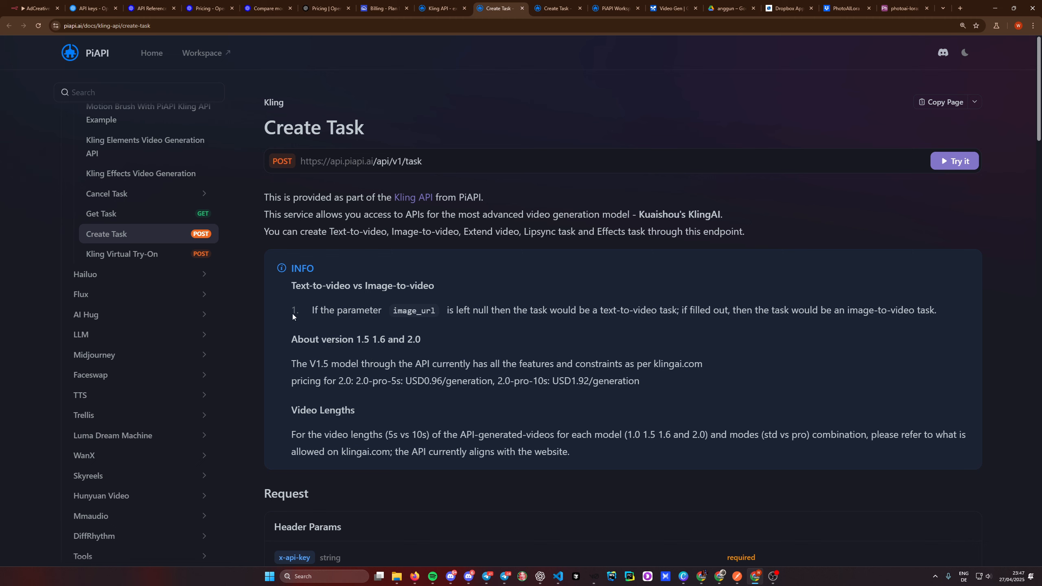
pyautogui.scroll(-10, 468, 315)
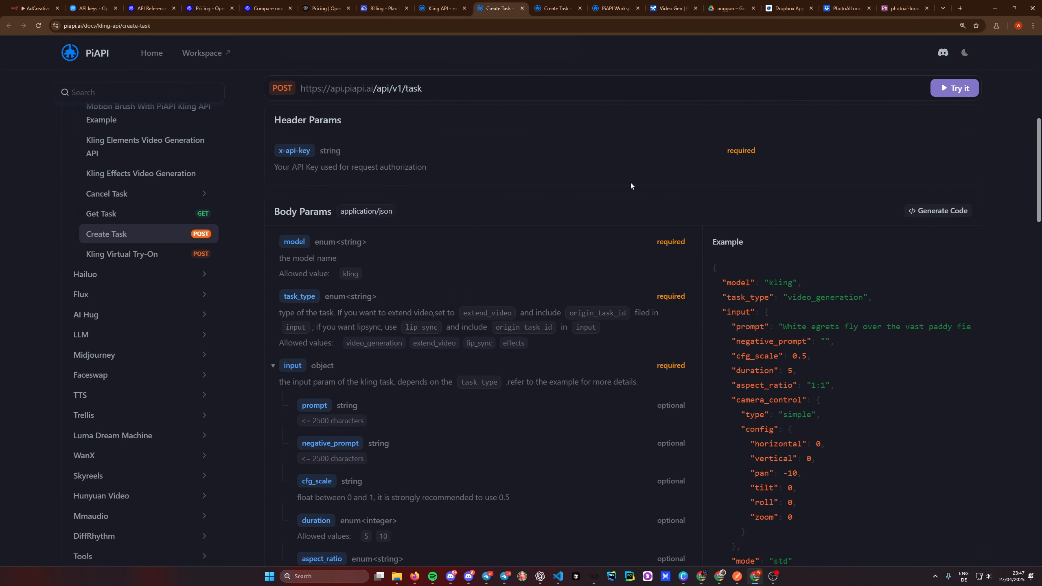
pyautogui.scroll(-2, 489, 328)
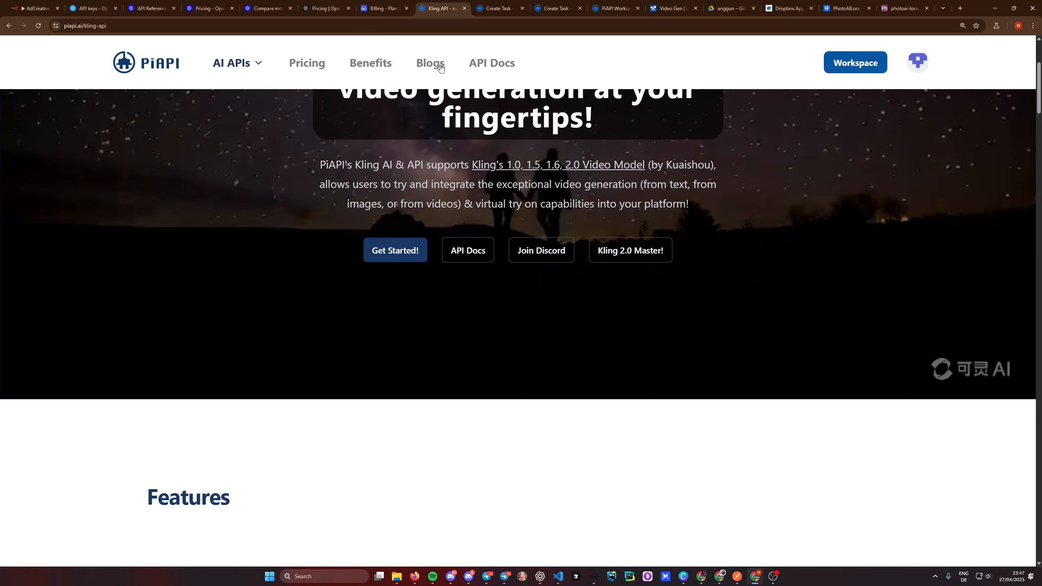
# - Open PiAPI's pricing page and look through the subscription plan comparison of API features
pyautogui.click(438, 8)
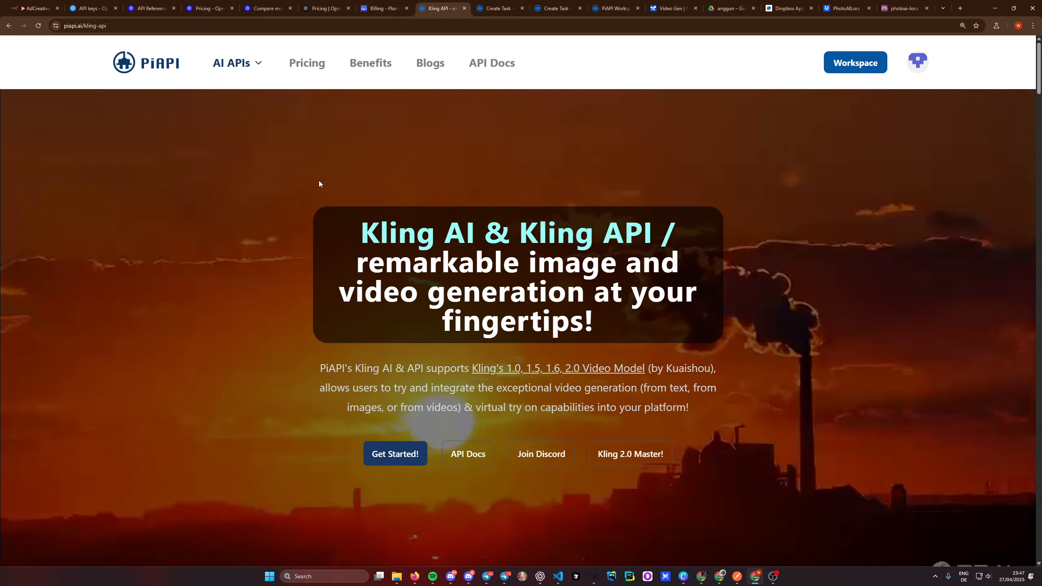
pyautogui.click(307, 63)
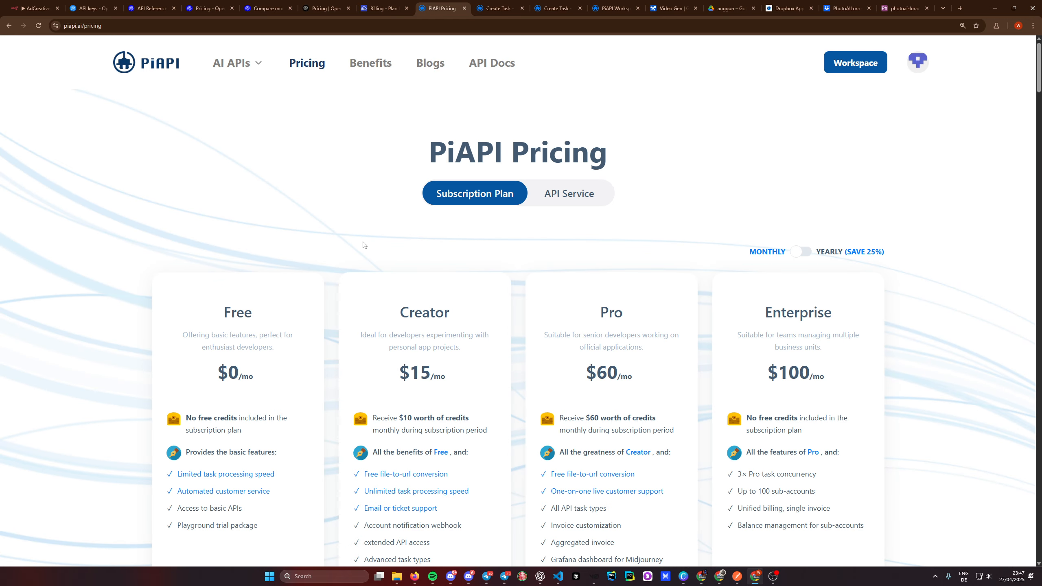
pyautogui.scroll(-6, 398, 287)
pyautogui.scroll(-15, 412, 298)
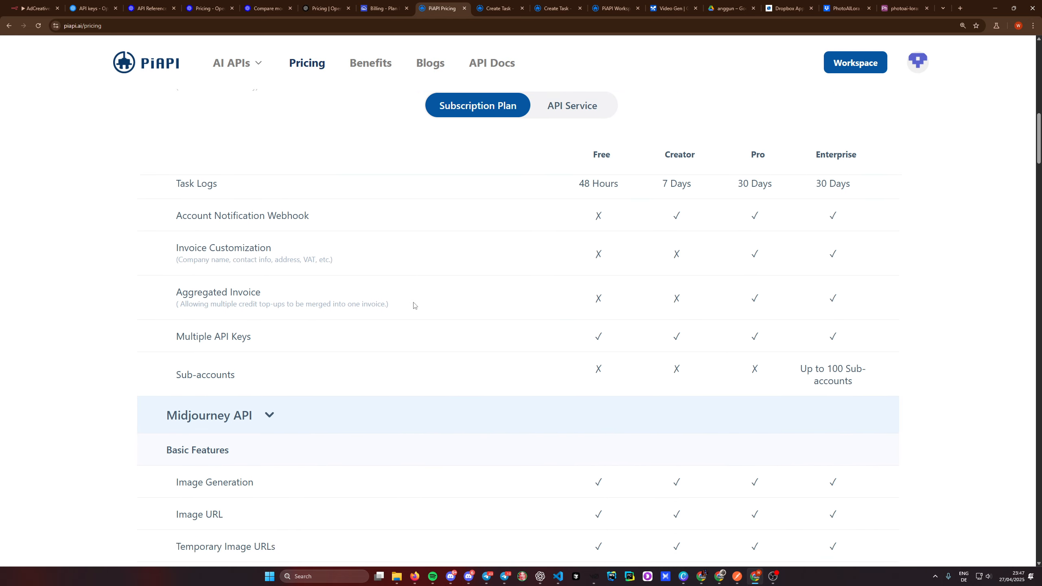
pyautogui.scroll(-9, 491, 296)
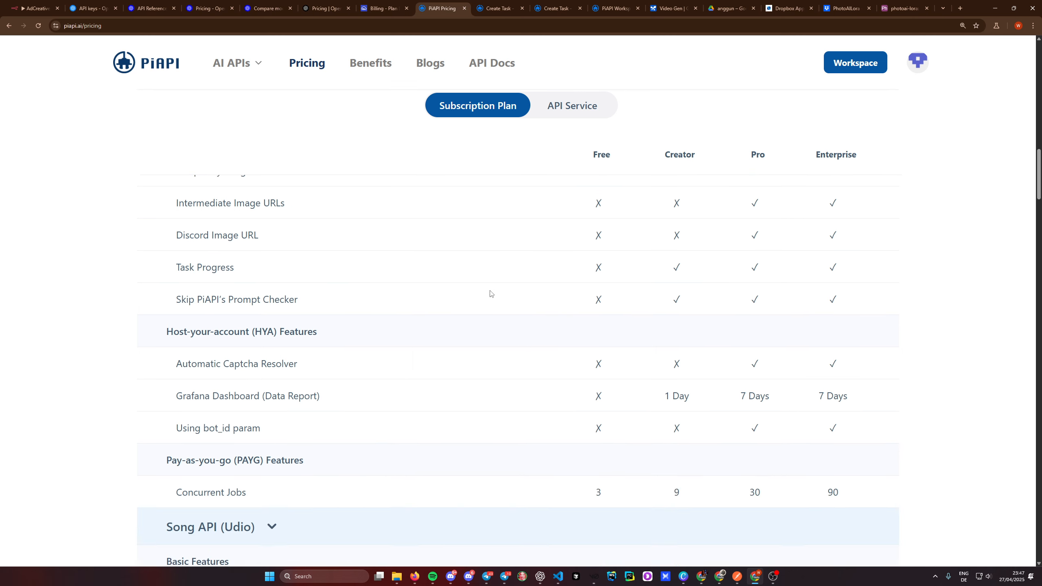
pyautogui.scroll(-8, 369, 348)
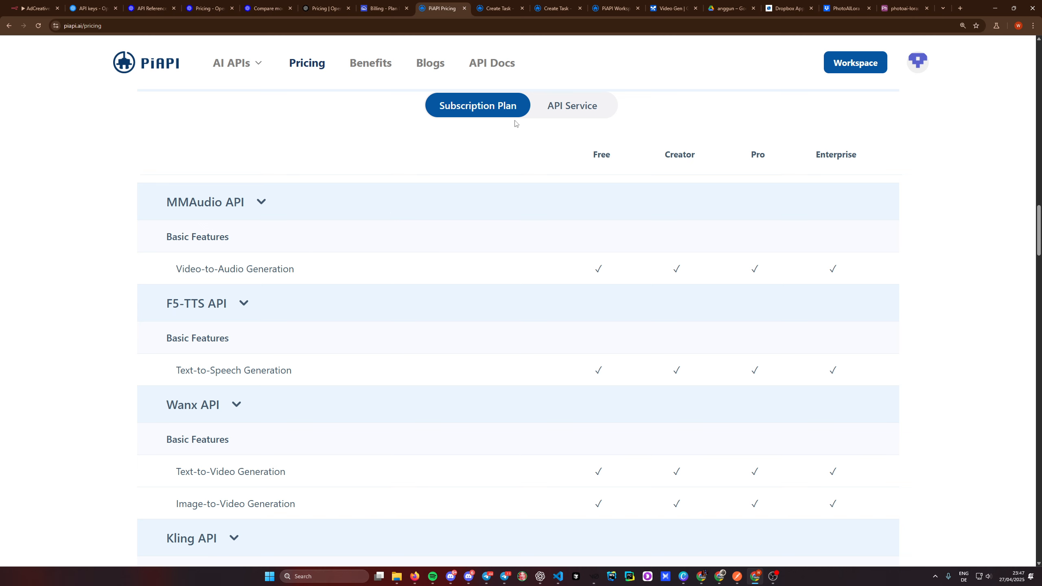
# - Show the API service prices and find the Kling API's pay-as-you-go video generation rates by searching for "kling"
pyautogui.click(556, 107)
pyautogui.scroll(12, 399, 414)
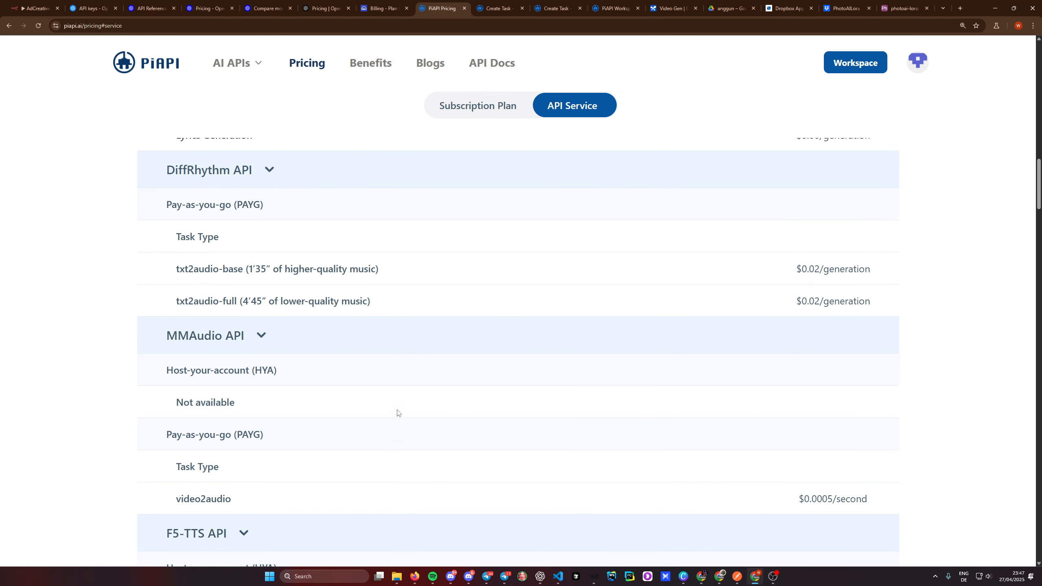
pyautogui.scroll(4, 270, 384)
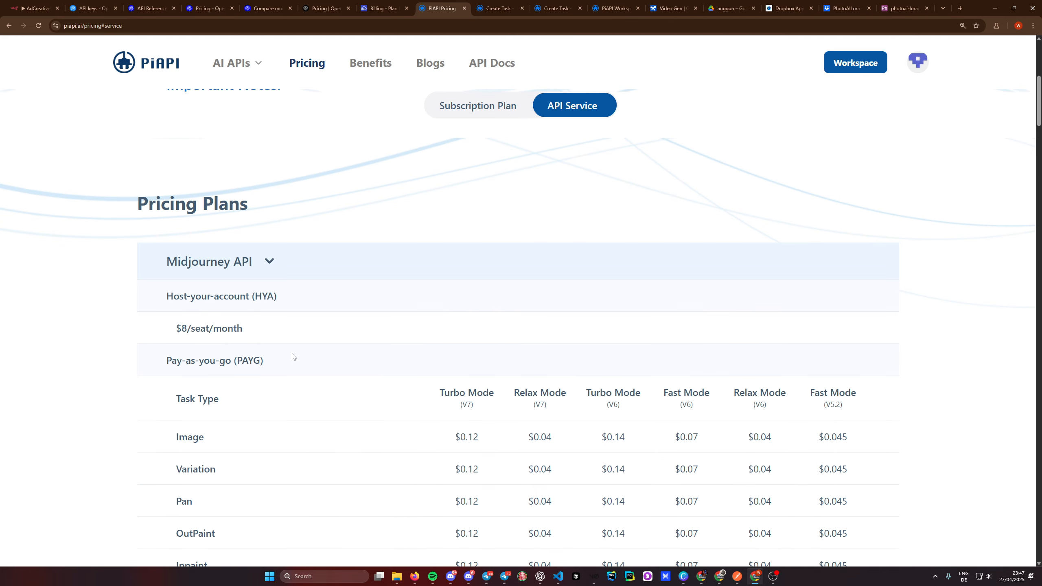
pyautogui.hotkey('ctrl', 'f')
pyautogui.write('kl')
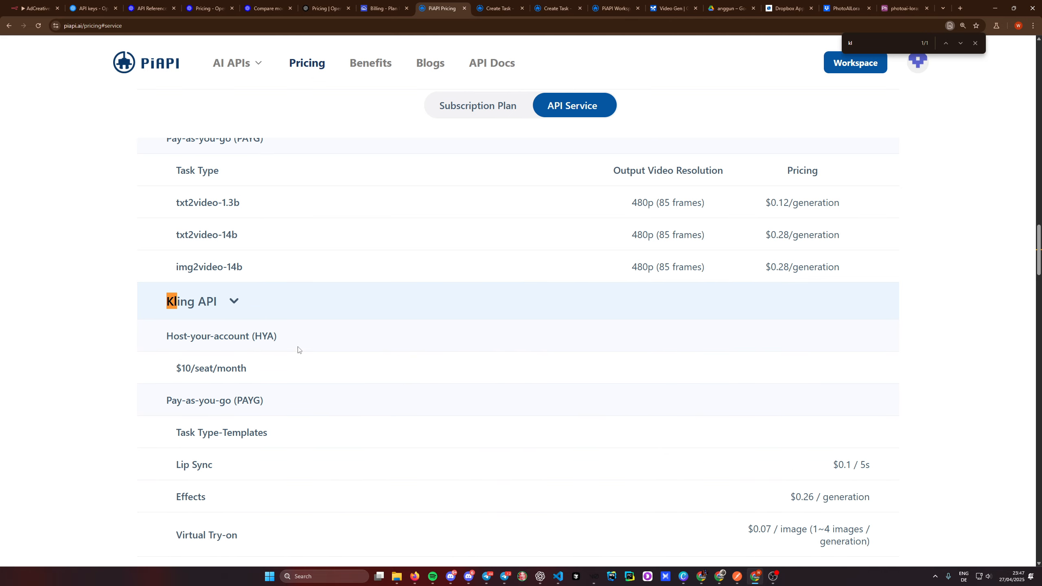
pyautogui.write('ing')
pyautogui.scroll(-2, 293, 335)
pyautogui.scroll(-4, 294, 336)
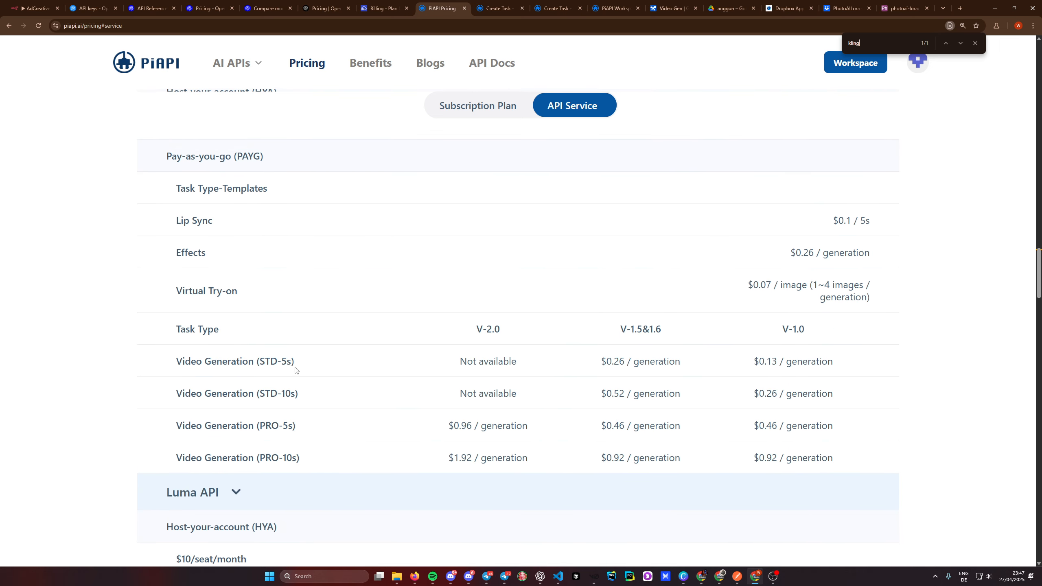
# - Compare the V-1.5&1.6 prices per generation for the STD-5s, STD-10s and PRO-5s video tasks
pyautogui.moveTo(295, 370); pyautogui.dragTo(157, 358)
pyautogui.moveTo(693, 368); pyautogui.dragTo(594, 364)
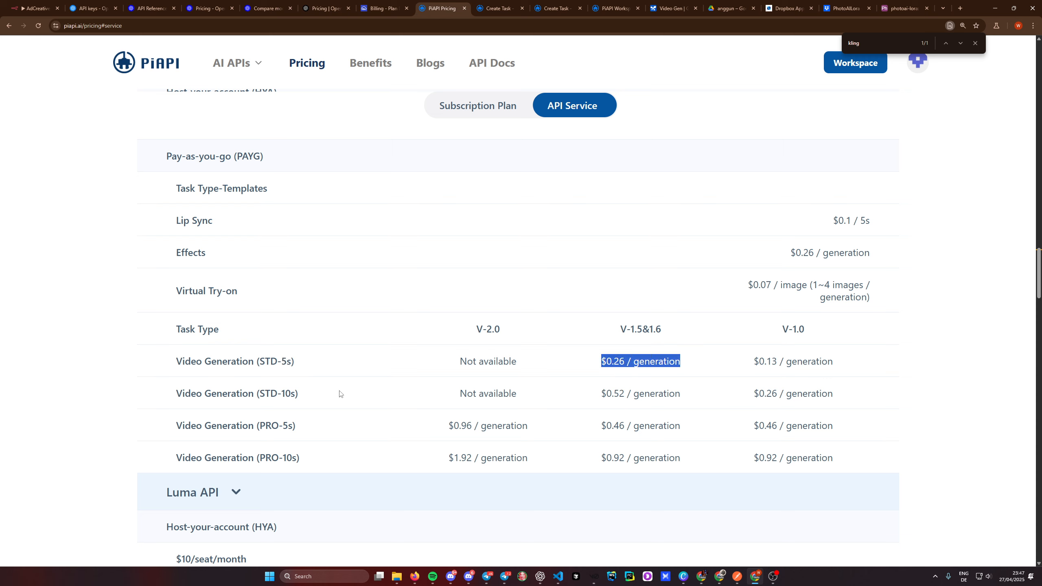
pyautogui.moveTo(339, 394); pyautogui.dragTo(163, 394)
pyautogui.moveTo(721, 397); pyautogui.dragTo(555, 393)
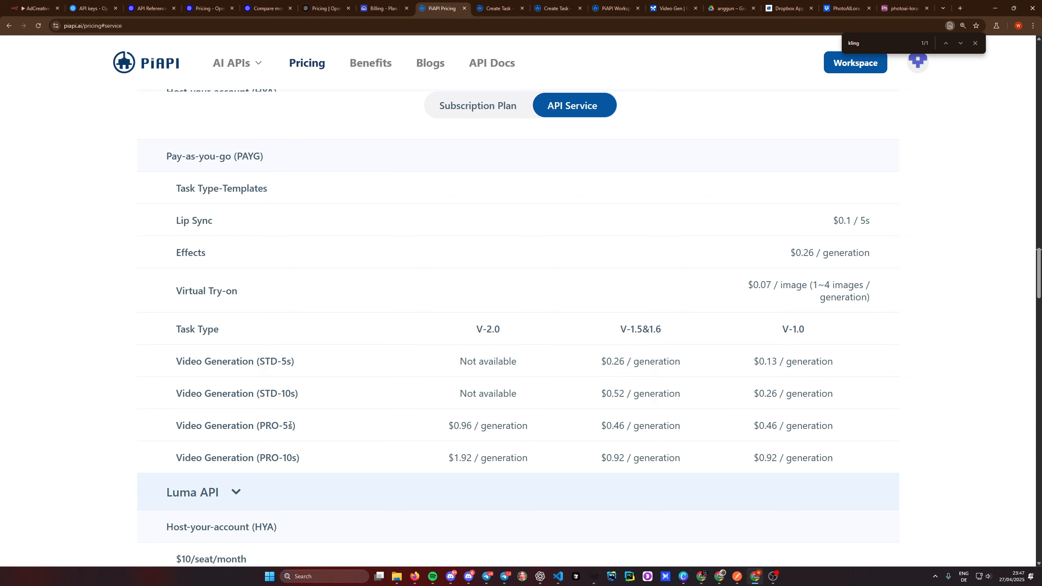
pyautogui.moveTo(324, 427); pyautogui.dragTo(186, 427)
pyautogui.moveTo(661, 429); pyautogui.dragTo(601, 427)
pyautogui.click(727, 425)
pyautogui.moveTo(294, 438); pyautogui.dragTo(191, 427)
pyautogui.click(334, 430)
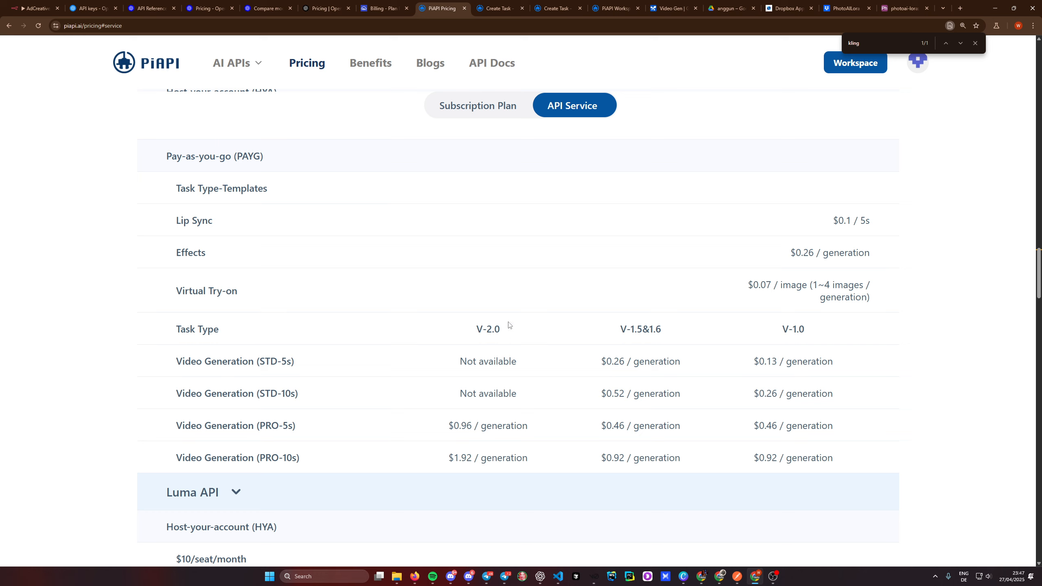
# - Examine Kling V-2.0's PRO-5s and PRO-10s prices and compare them with the V-1.5&1.6 rates
pyautogui.tripleClick(486, 328)
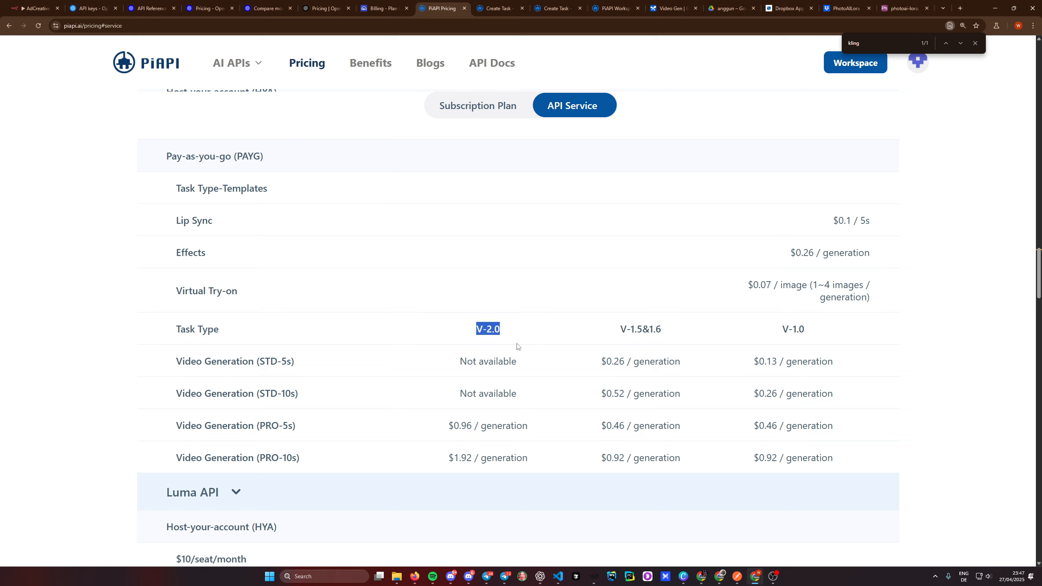
pyautogui.click(535, 431)
pyautogui.moveTo(543, 431); pyautogui.dragTo(407, 429)
pyautogui.moveTo(565, 459); pyautogui.dragTo(413, 455)
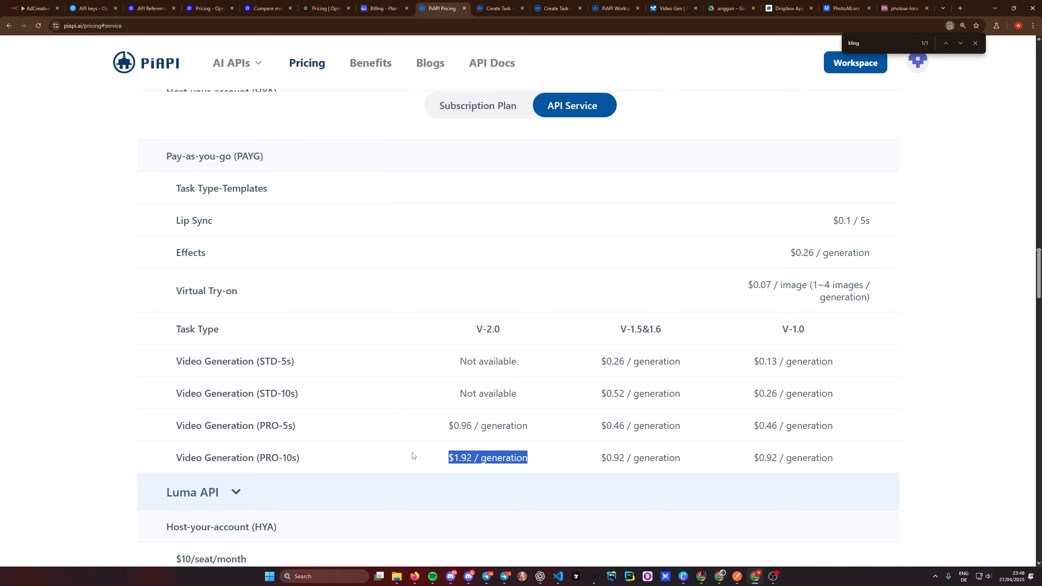
pyautogui.click(539, 434)
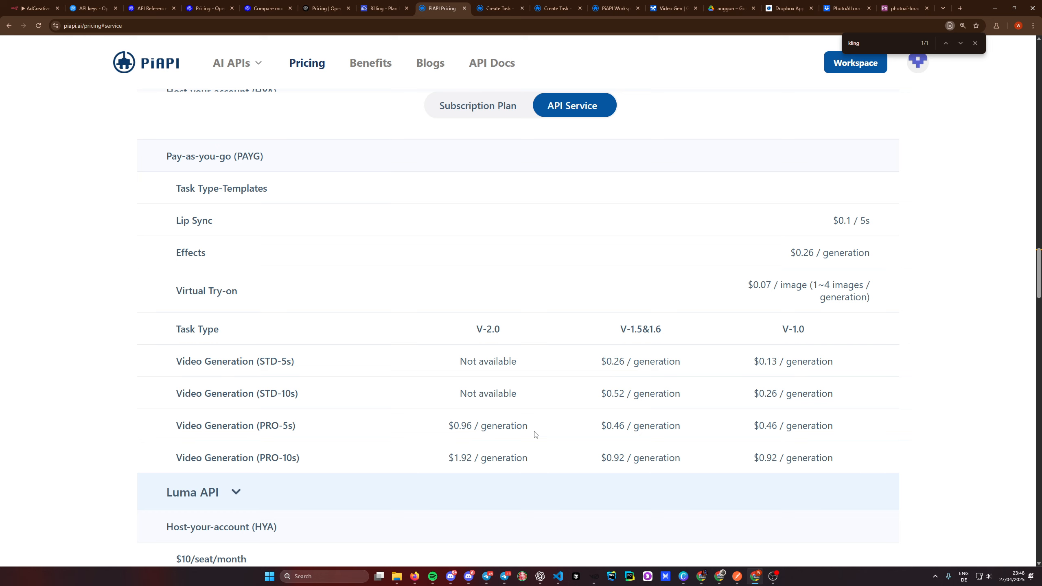
pyautogui.moveTo(668, 333); pyautogui.dragTo(647, 328)
pyautogui.moveTo(675, 439); pyautogui.dragTo(612, 419)
pyautogui.moveTo(666, 345); pyautogui.dragTo(649, 329)
pyautogui.moveTo(518, 337); pyautogui.dragTo(471, 335)
pyautogui.click(532, 336)
pyautogui.scroll(8, 536, 417)
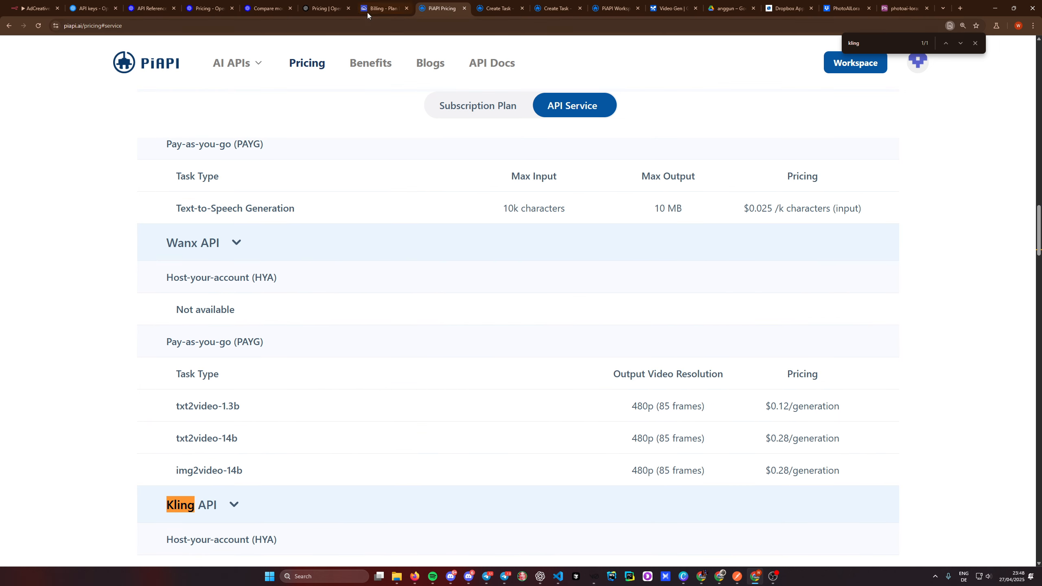
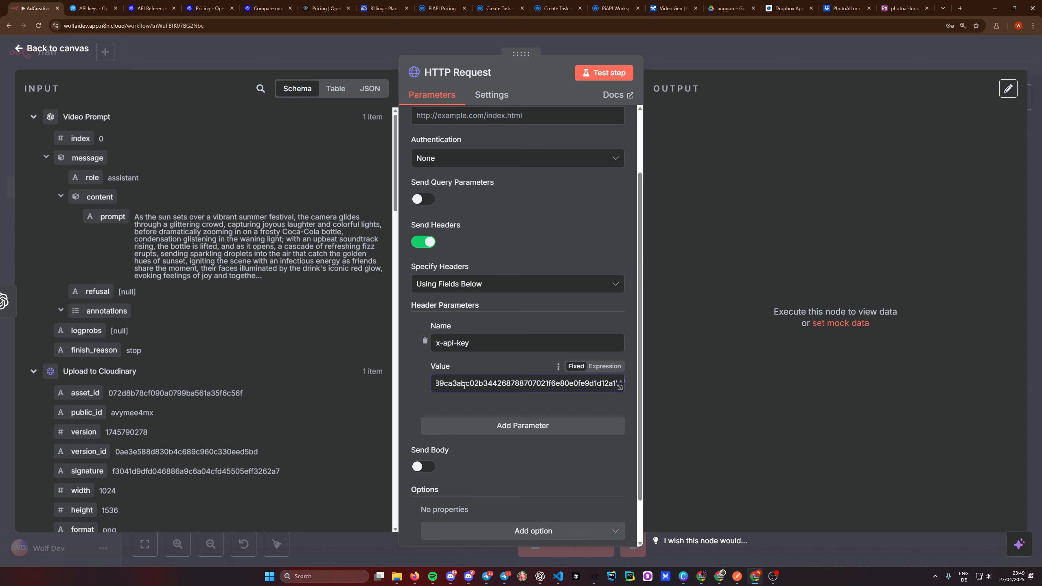
pyautogui.click(415, 370)
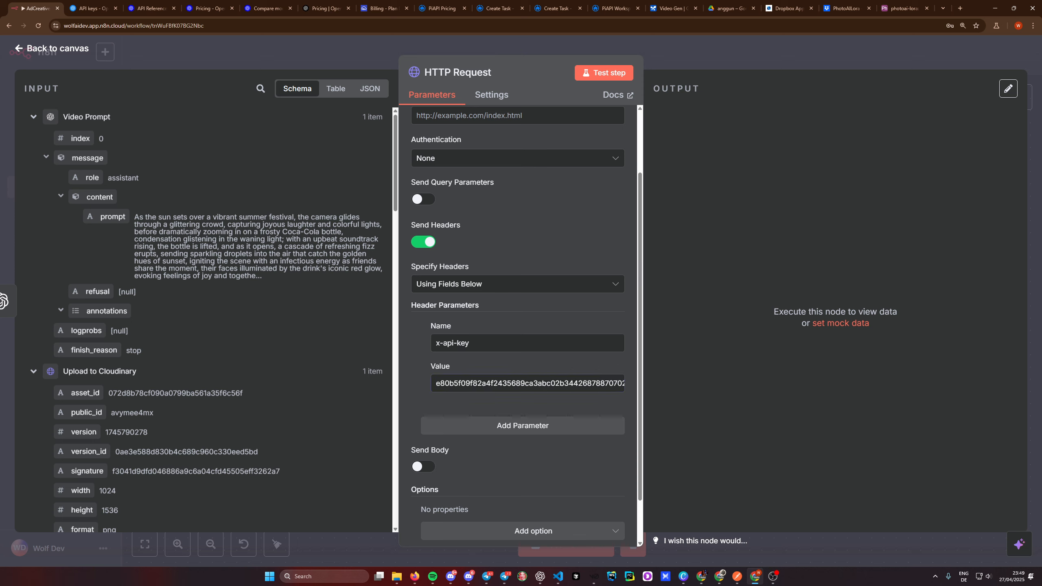
pyautogui.scroll(3, 511, 328)
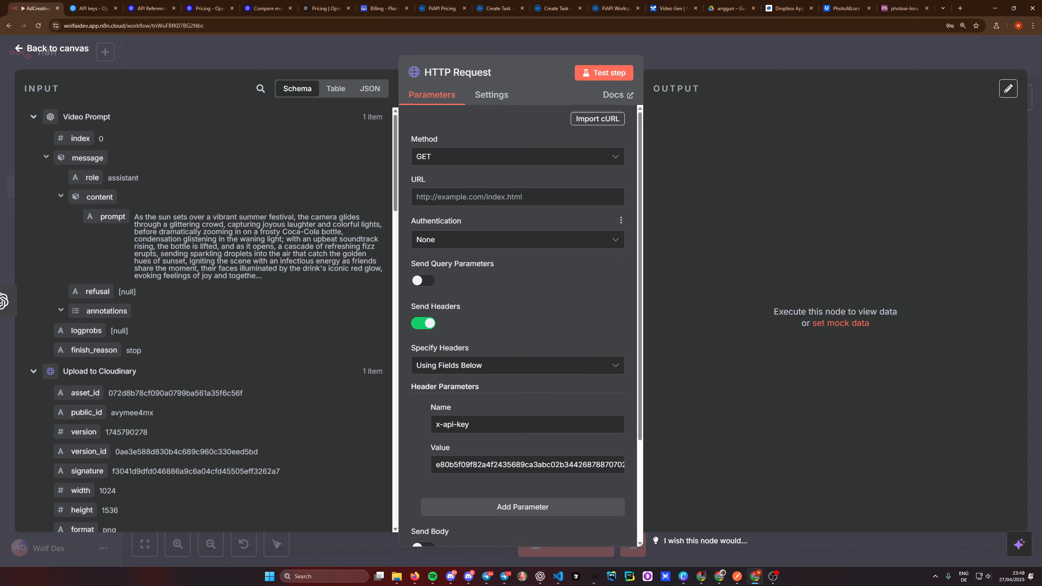
pyautogui.click(460, 197)
pyautogui.write('https://api.piapi.ai/api/v1/task')
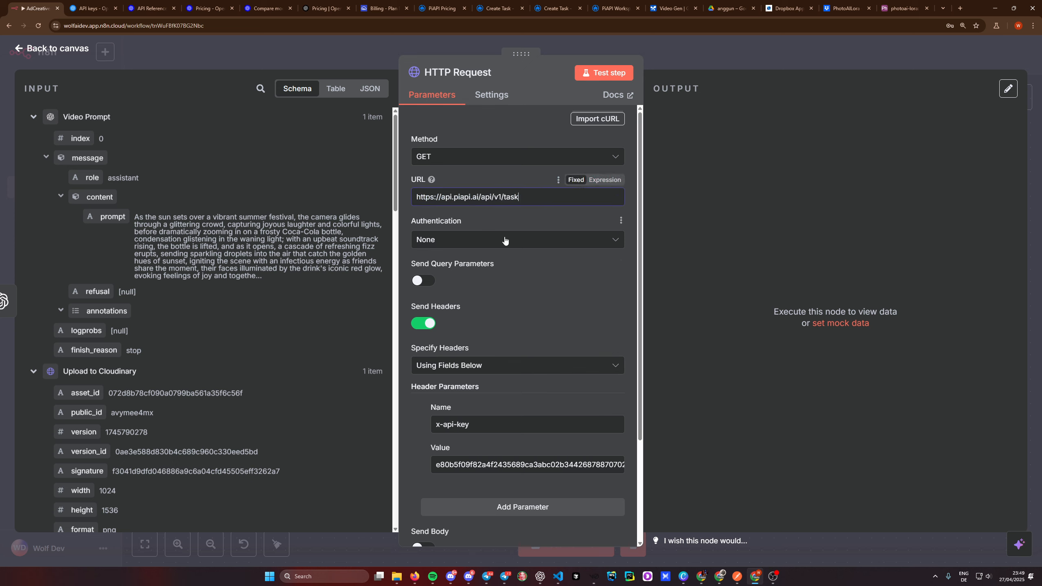
pyautogui.moveTo(520, 197); pyautogui.dragTo(416, 215)
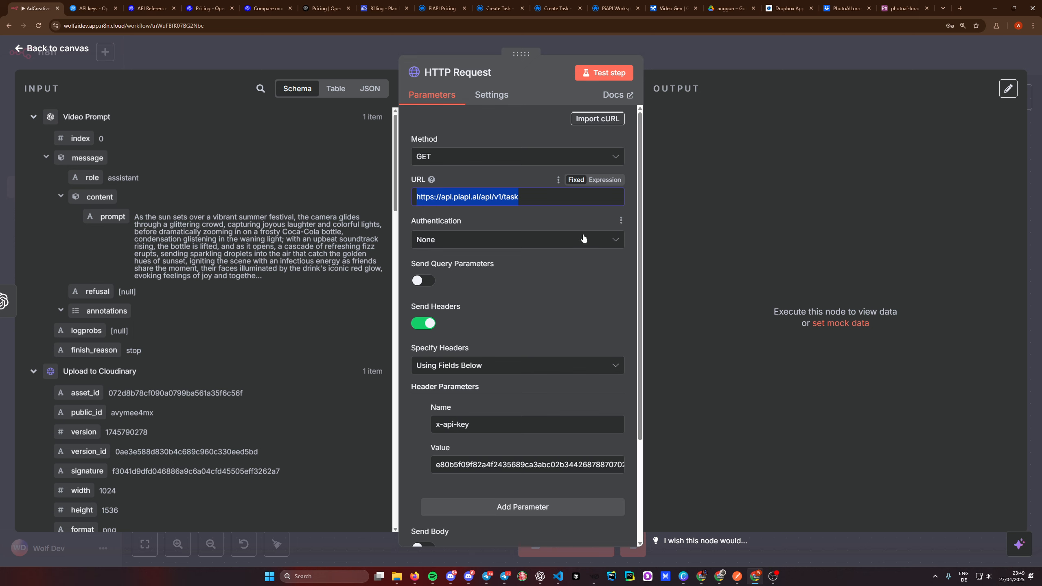
pyautogui.click(436, 162)
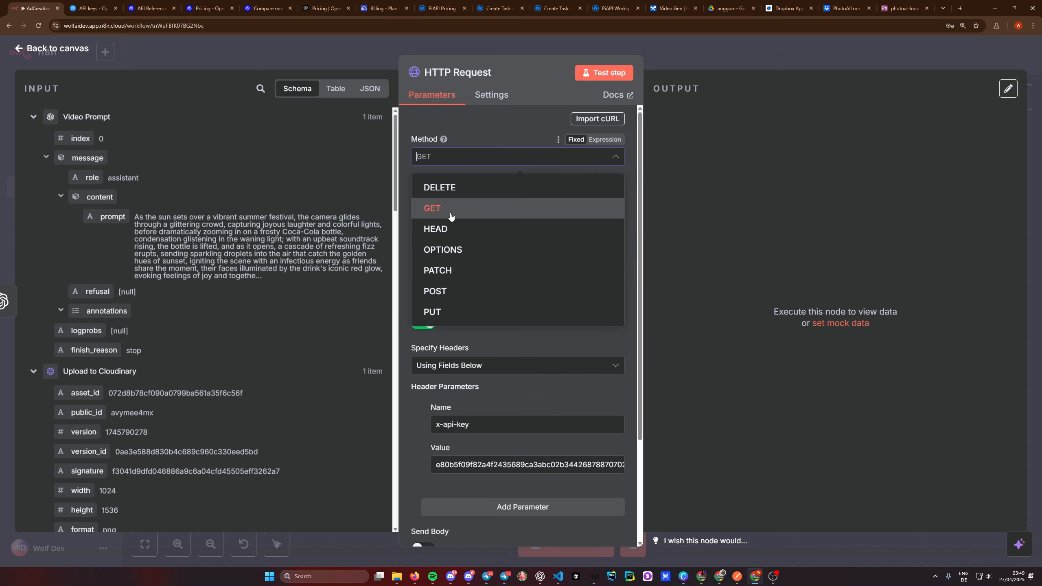
pyautogui.click(441, 290)
# - Rename the HTTP Request node as "Animate Image"
pyautogui.click(467, 76)
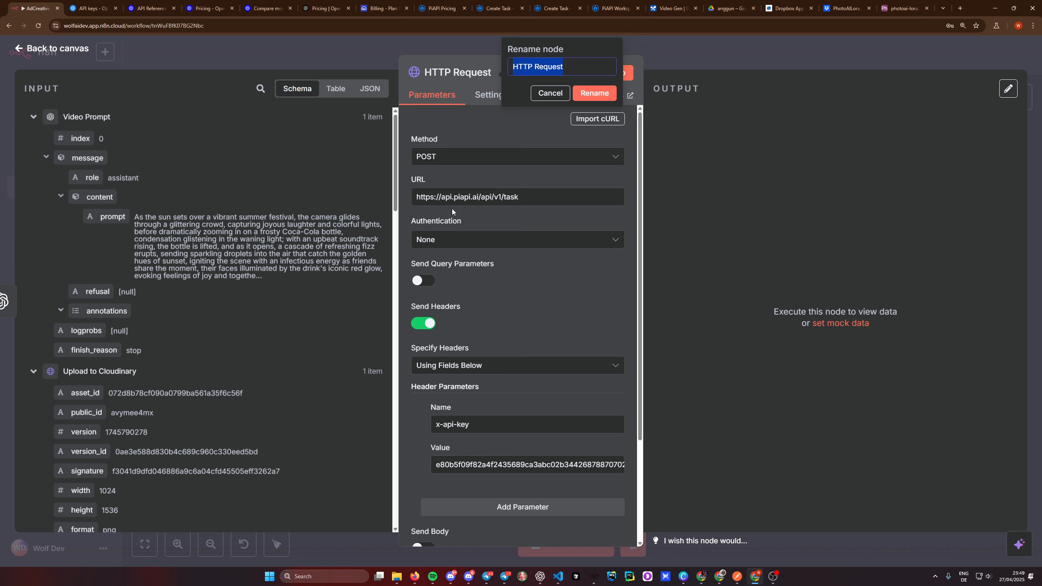
pyautogui.write('Animate Image')
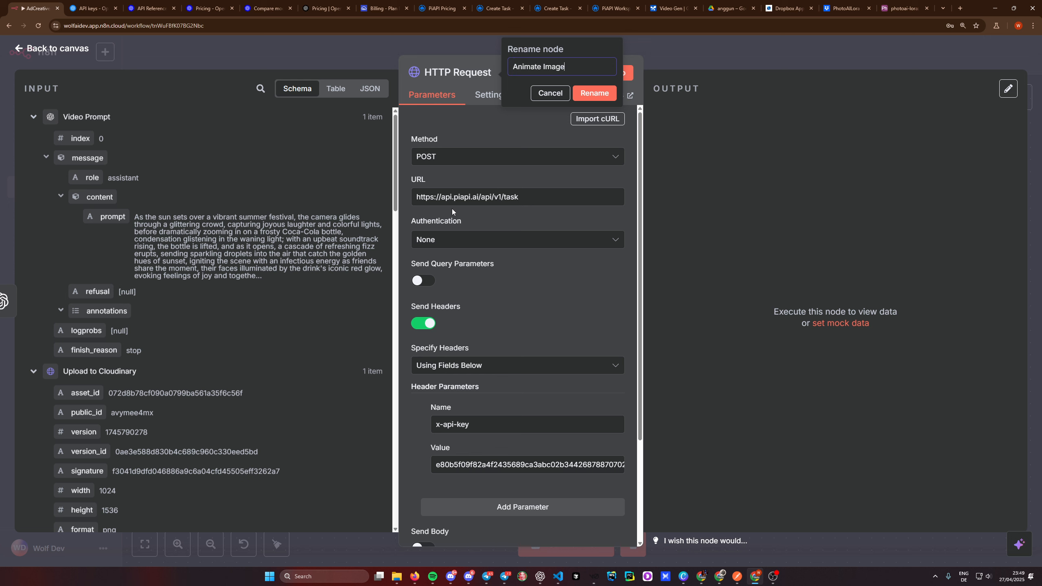
pyautogui.click(611, 94)
# - Enable a request body specified using JSON and paste the kling video_generation request with duration 5, aspect ratio 9:16, mode std and version 1.6
pyautogui.scroll(-3, 429, 423)
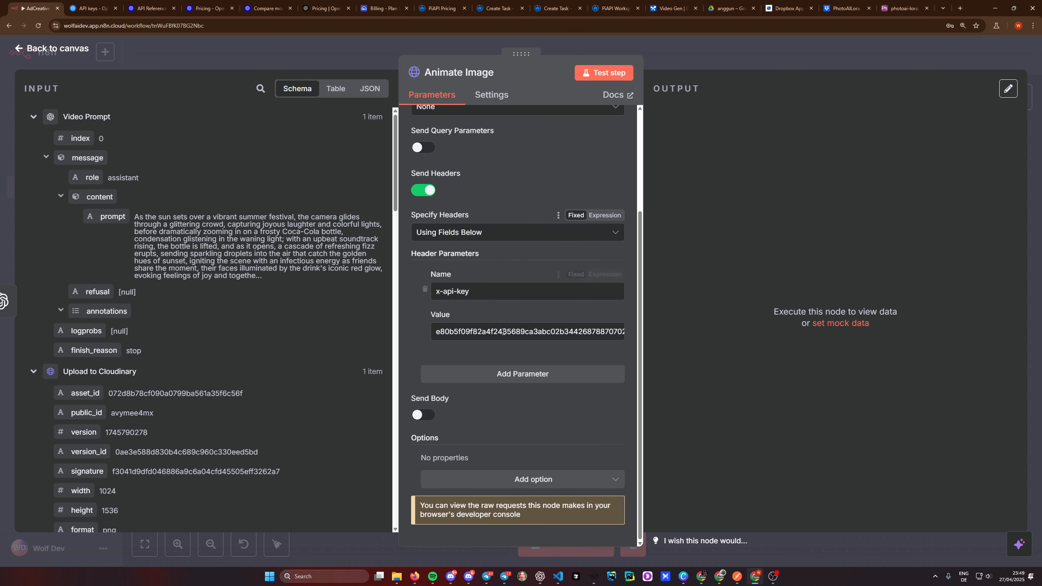
pyautogui.click(423, 415)
pyautogui.scroll(-5, 429, 423)
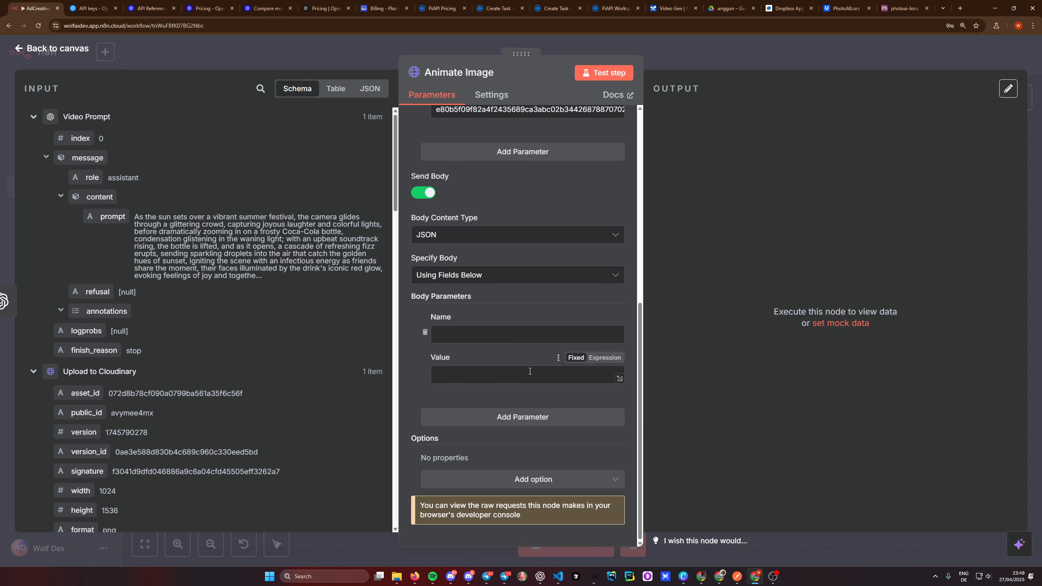
pyautogui.click(574, 274)
pyautogui.click(505, 327)
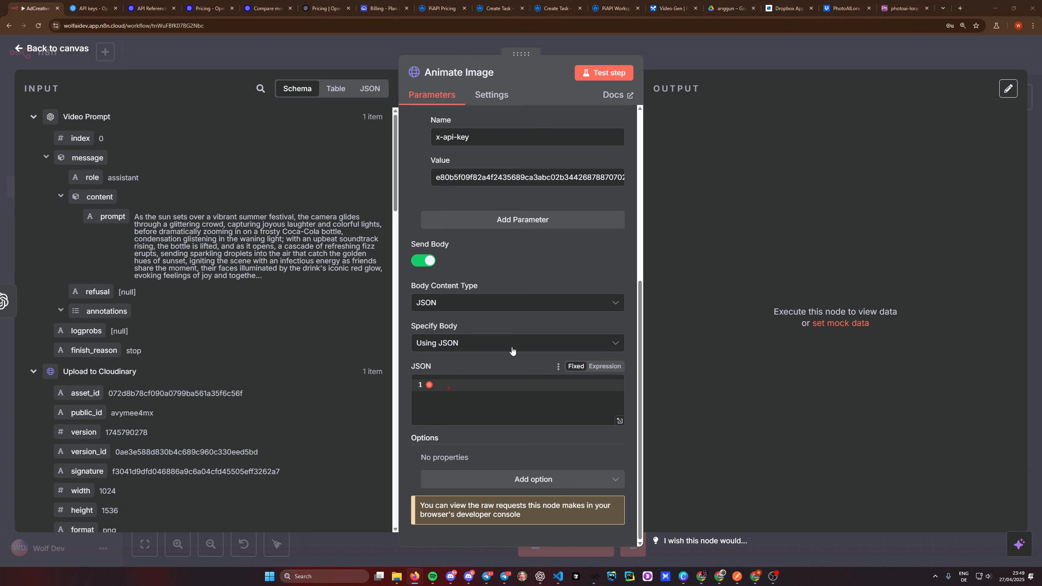
pyautogui.click(491, 404)
pyautogui.hotkey('ctrl', 'v')
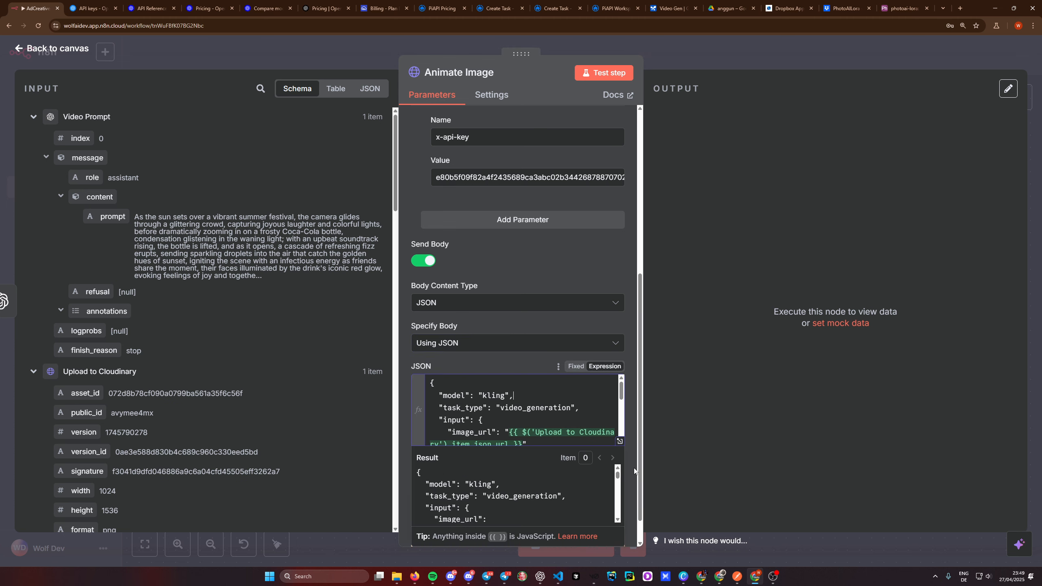
# - Open the JSON body in the enlarged expression editor and review its task_type and image_url values
pyautogui.click(620, 442)
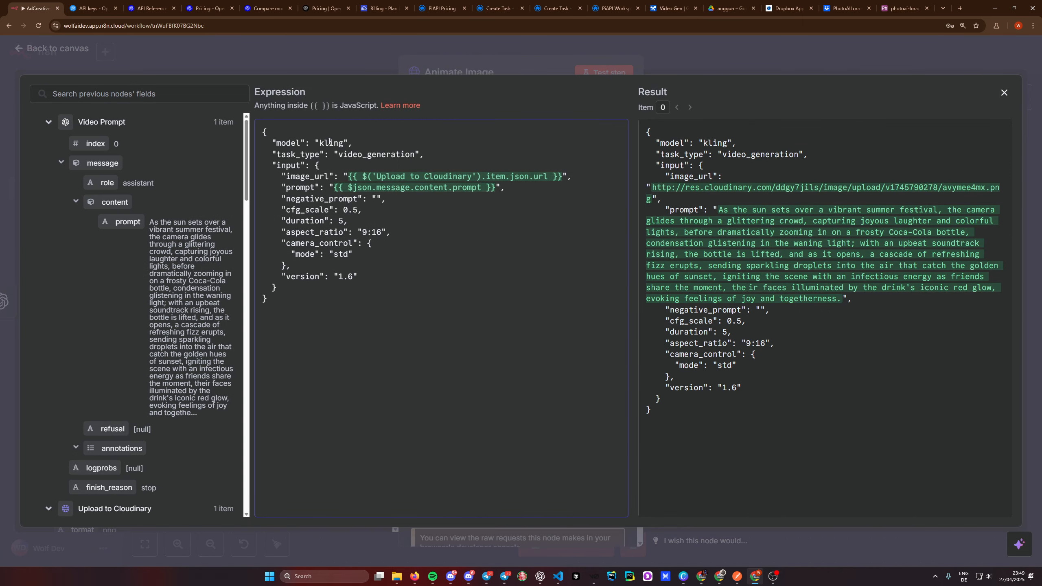
pyautogui.doubleClick(402, 155)
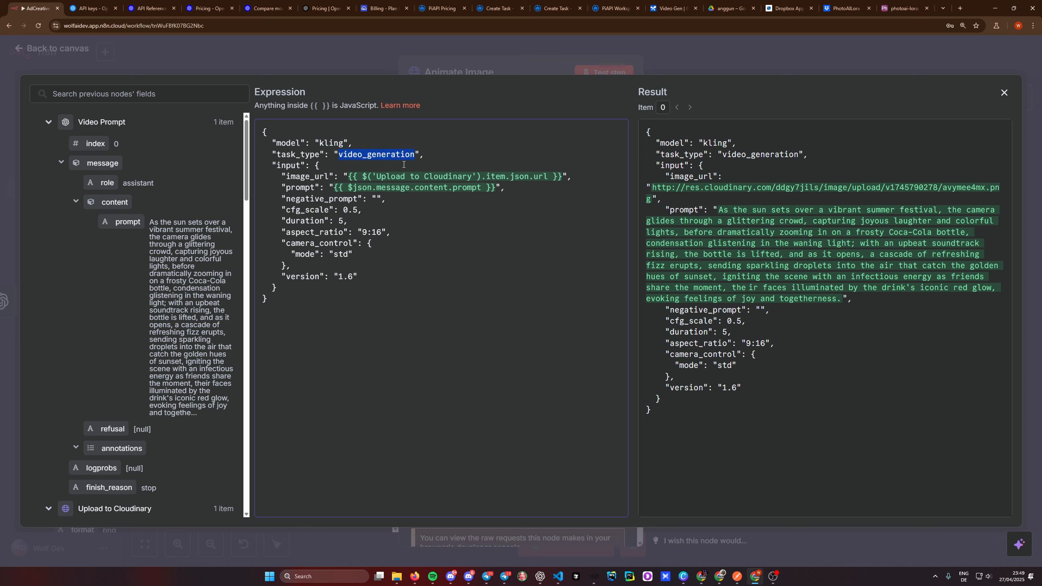
pyautogui.moveTo(563, 179); pyautogui.dragTo(349, 179)
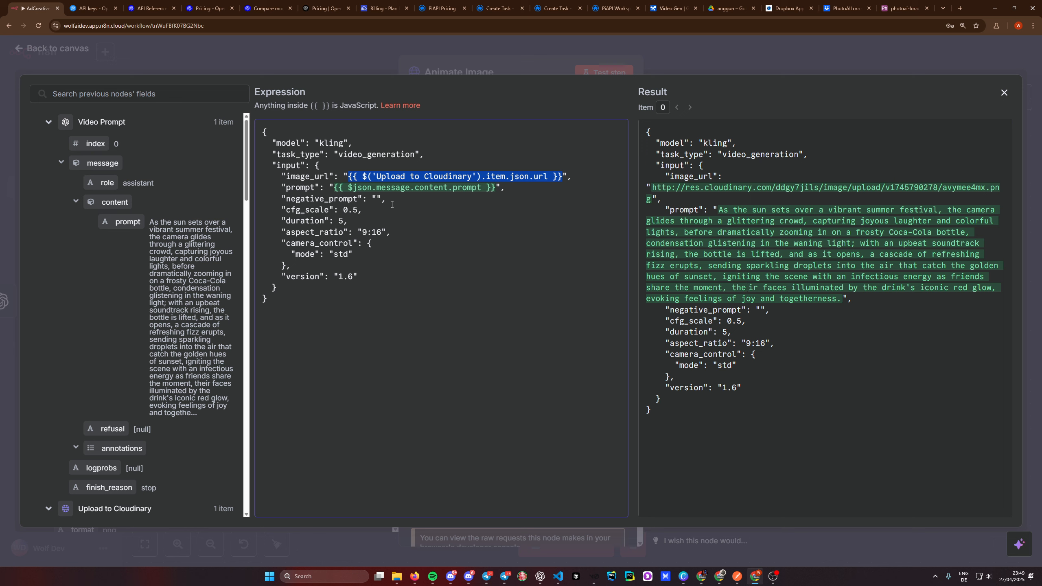
# - Replace the image_url value in the JSON body with the url field from Upload to Cloudinary
pyautogui.click(48, 121)
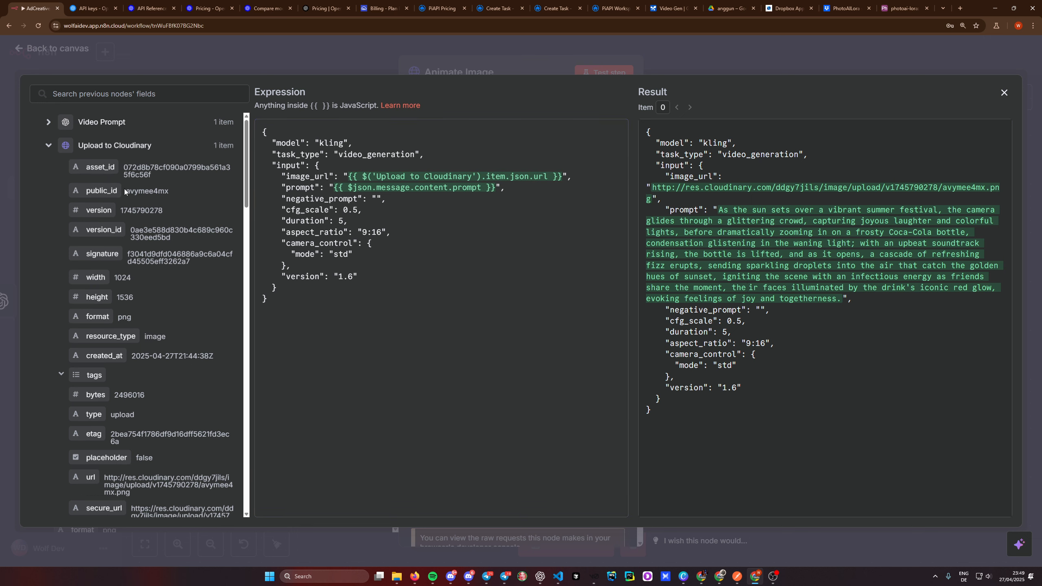
pyautogui.moveTo(562, 180); pyautogui.dragTo(364, 170)
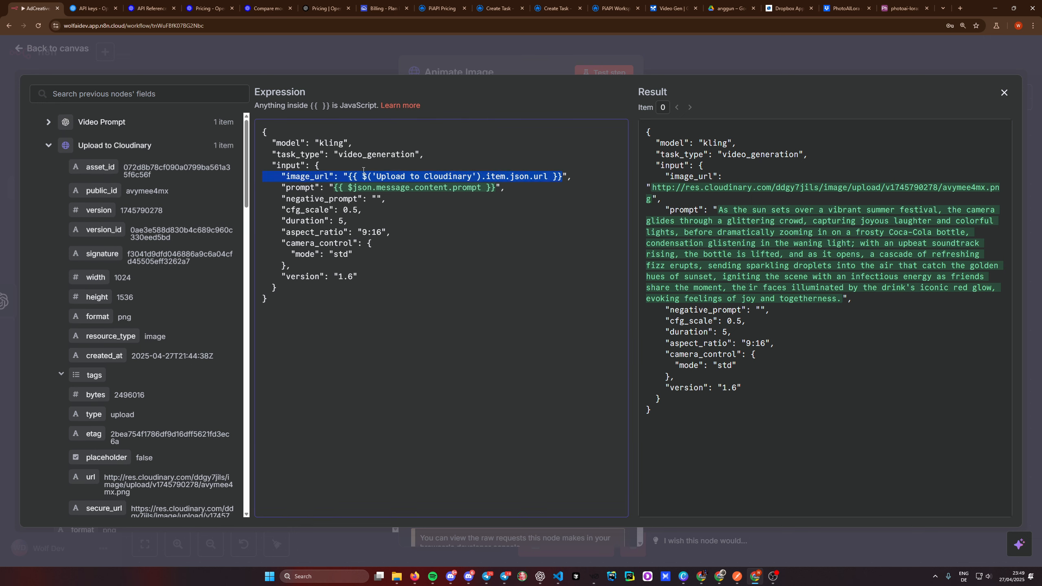
pyautogui.press('BackSpace')
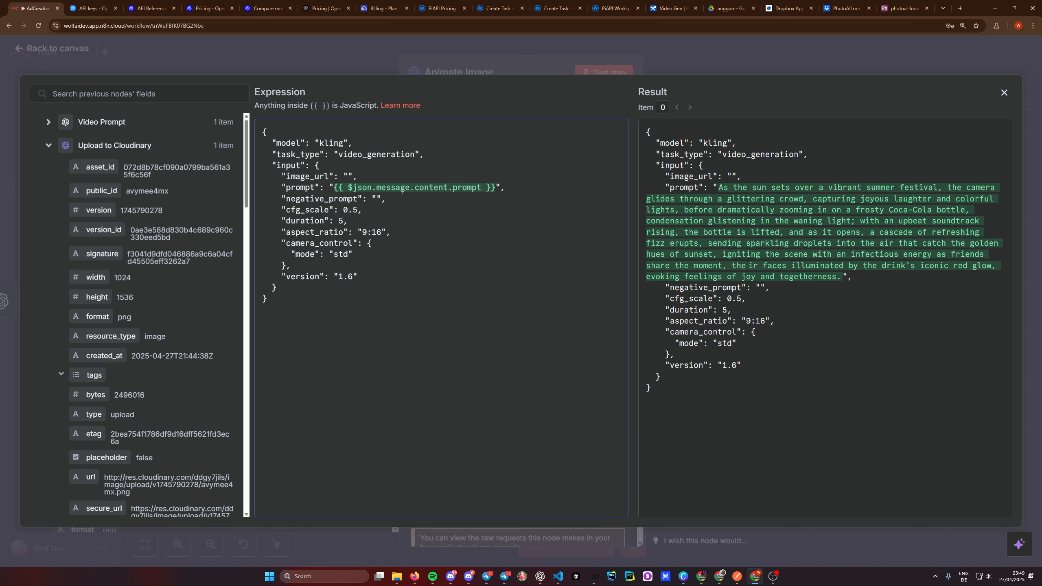
pyautogui.scroll(-3, 173, 288)
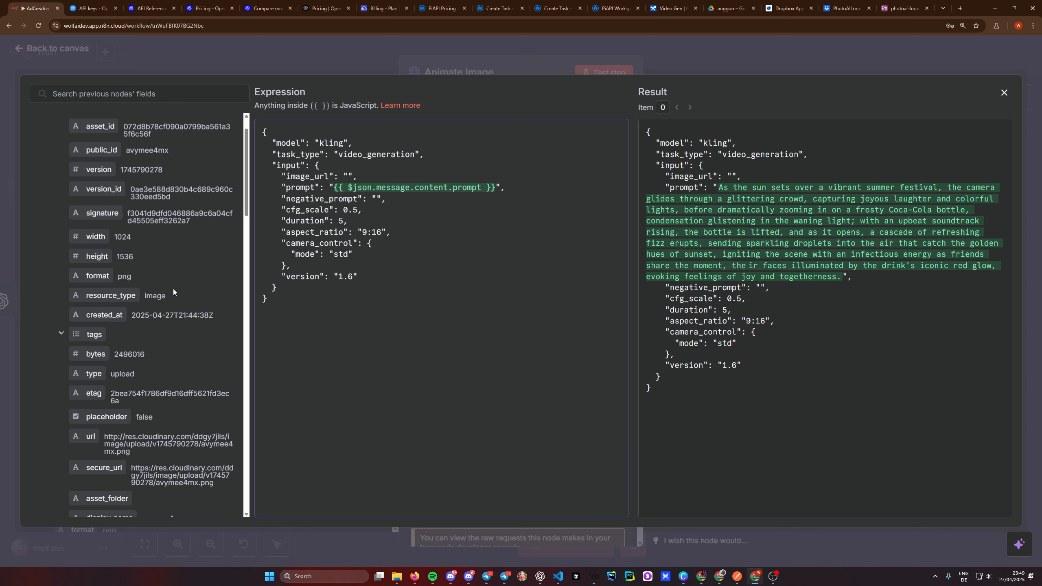
pyautogui.moveTo(91, 355); pyautogui.dragTo(348, 177)
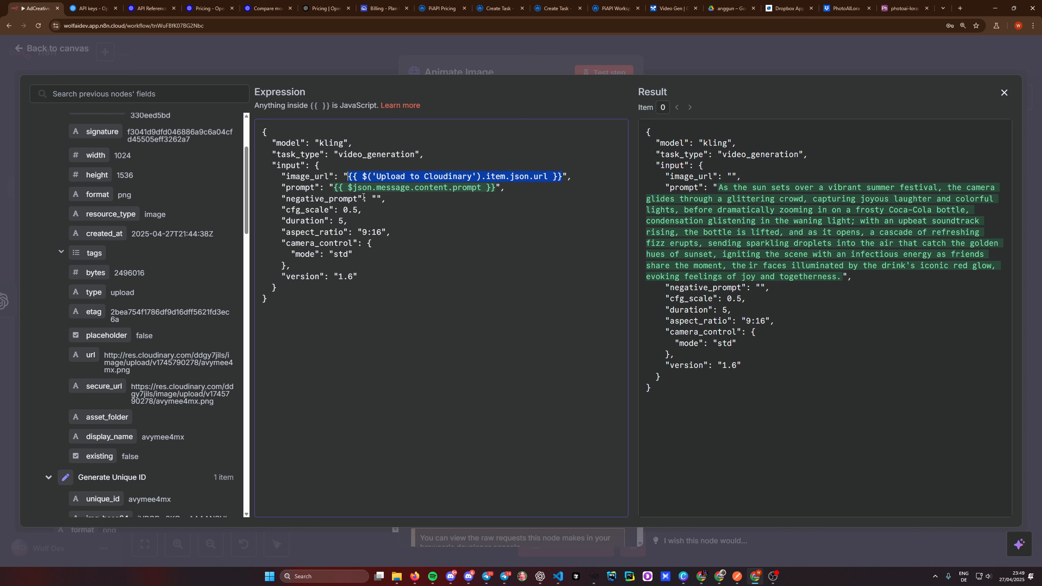
pyautogui.click(491, 301)
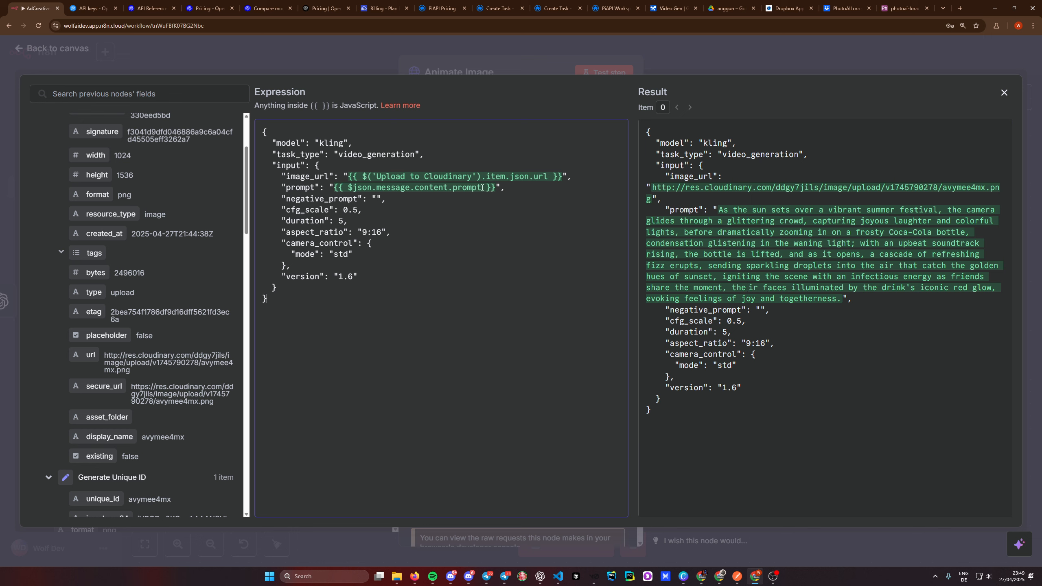
# - Replace the prompt value in the JSON body with the prompt field from the Video Prompt node's message content
pyautogui.moveTo(496, 187); pyautogui.dragTo(334, 188)
pyautogui.click(444, 231)
pyautogui.scroll(3, 197, 298)
pyautogui.click(48, 122)
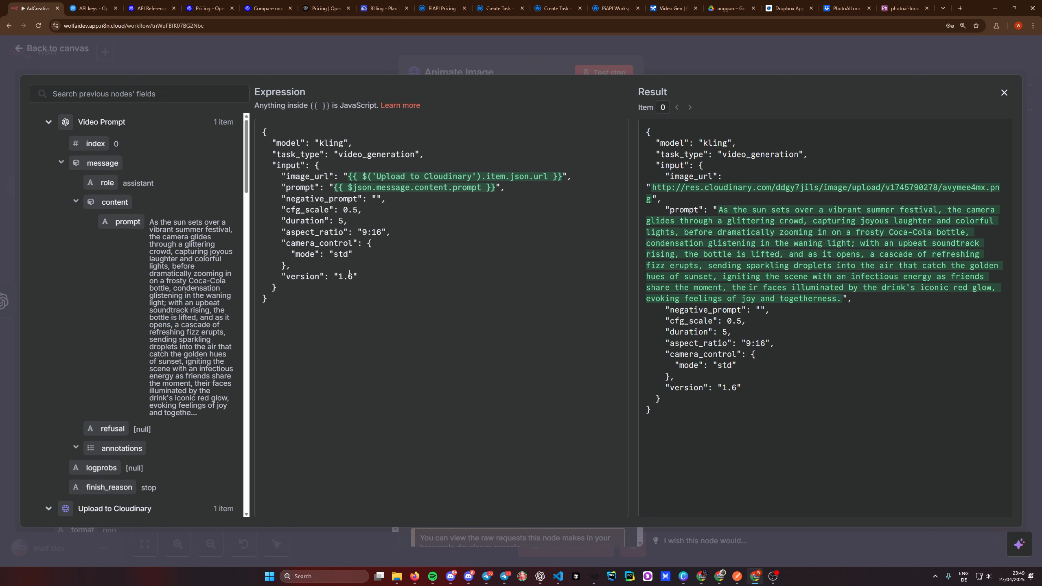
pyautogui.click(385, 261)
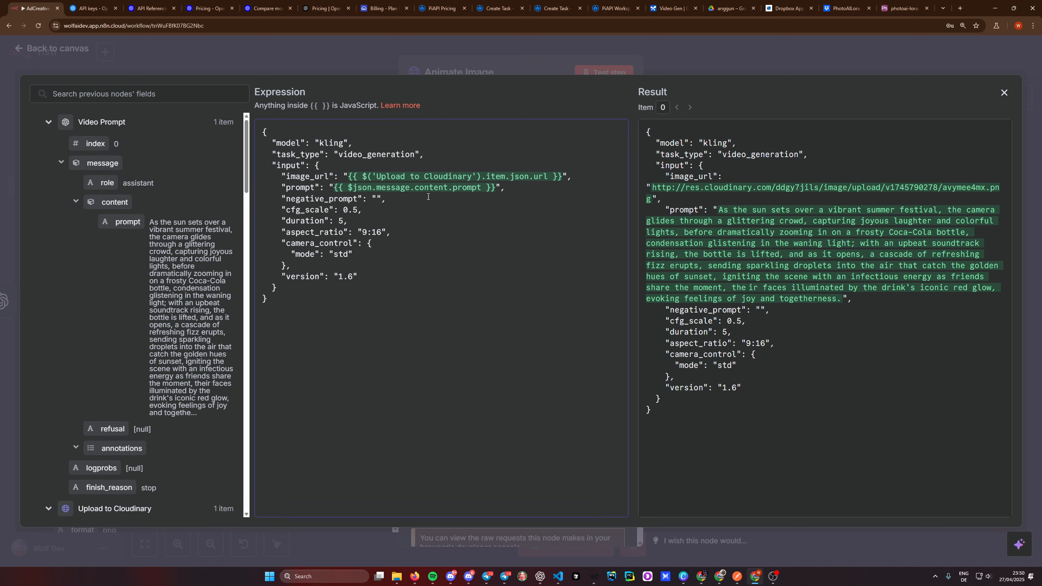
pyautogui.moveTo(492, 188); pyautogui.dragTo(334, 187)
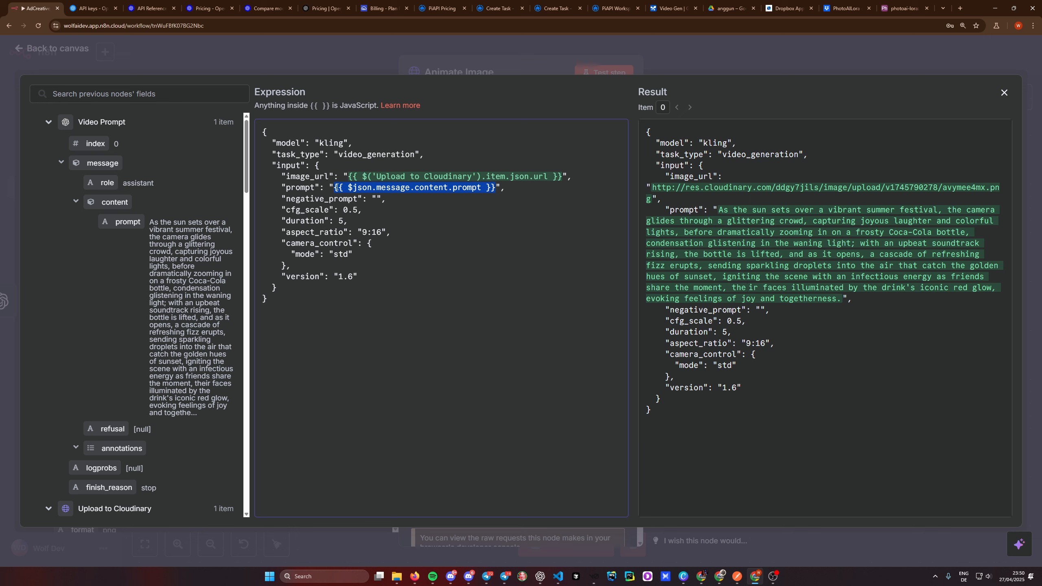
pyautogui.press('BackSpace')
pyautogui.moveTo(120, 222); pyautogui.dragTo(334, 188)
pyautogui.click(404, 221)
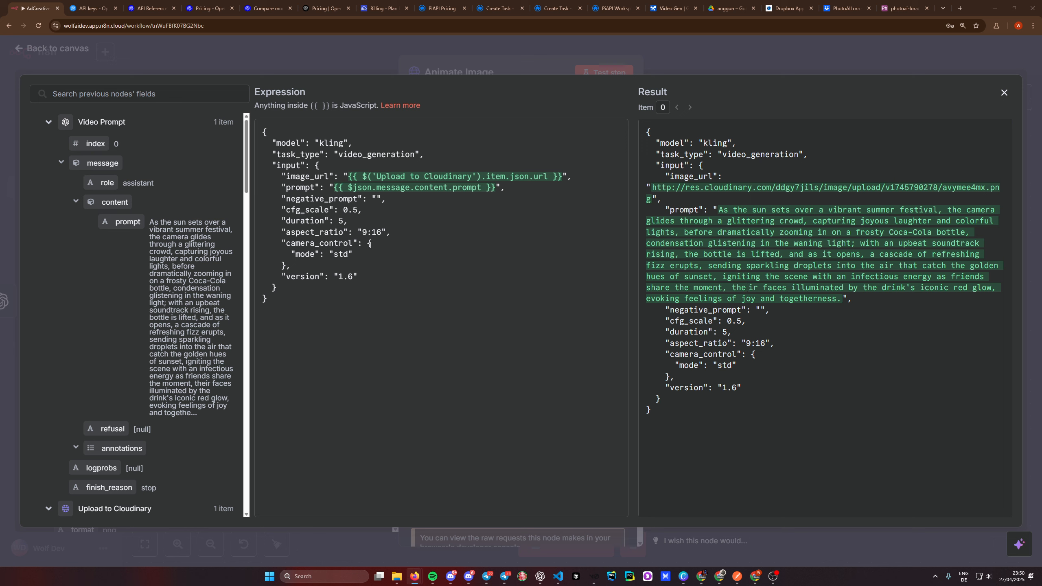
# - Review the remaining body settings from negative_prompt to version, including aspect_ratio and mode, and leave the enlarged editor
pyautogui.moveTo(381, 284); pyautogui.dragTo(281, 198)
pyautogui.click(381, 317)
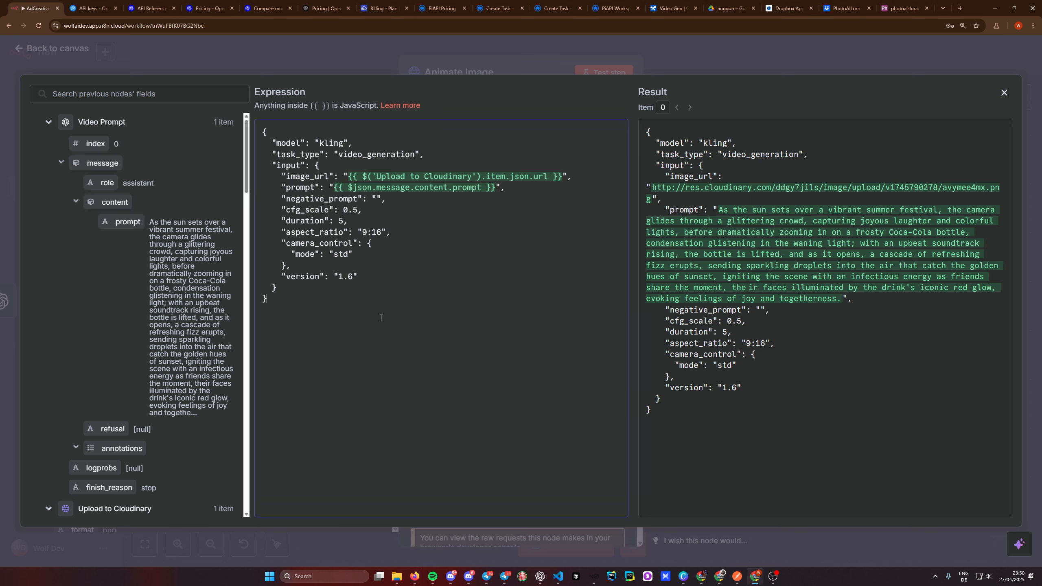
pyautogui.click(378, 198)
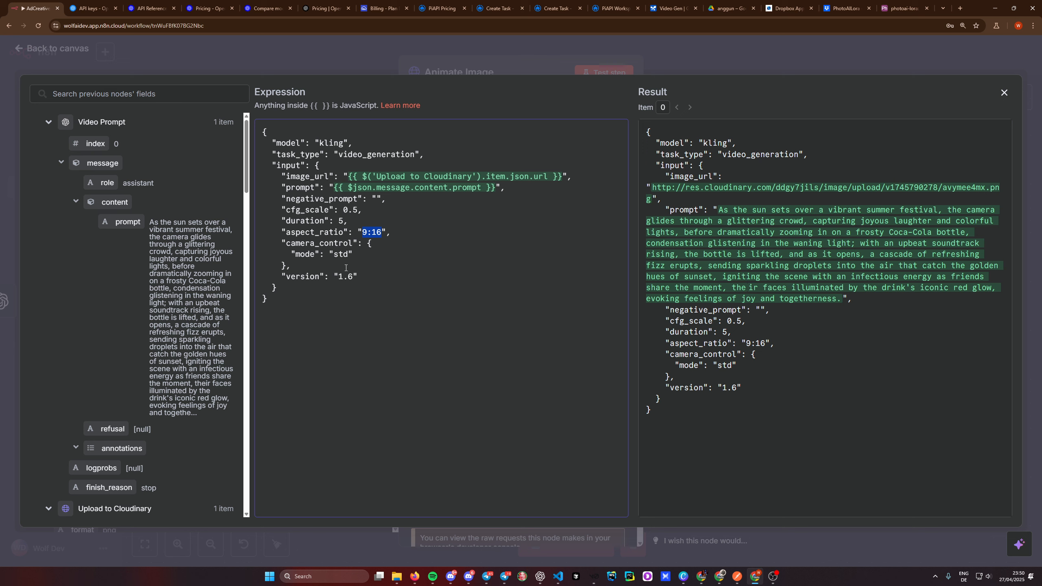
pyautogui.moveTo(354, 277); pyautogui.dragTo(344, 277)
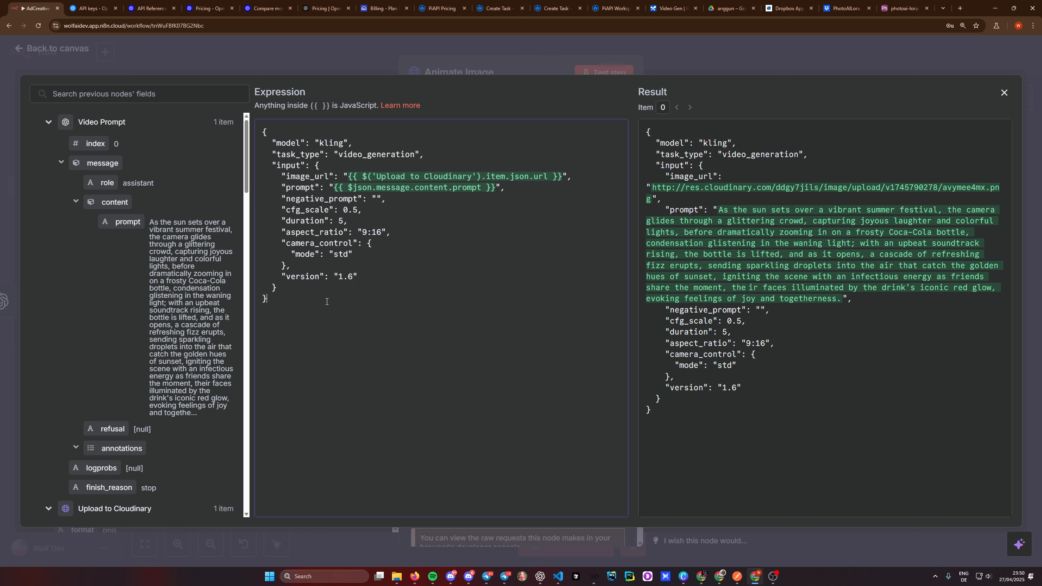
pyautogui.moveTo(351, 278); pyautogui.dragTo(340, 276)
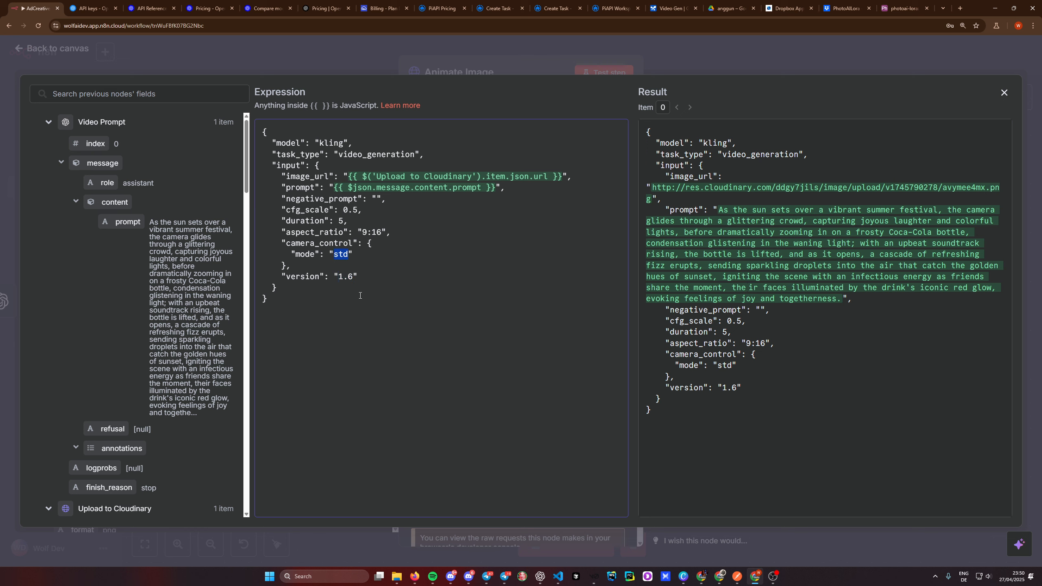
pyautogui.click(755, 49)
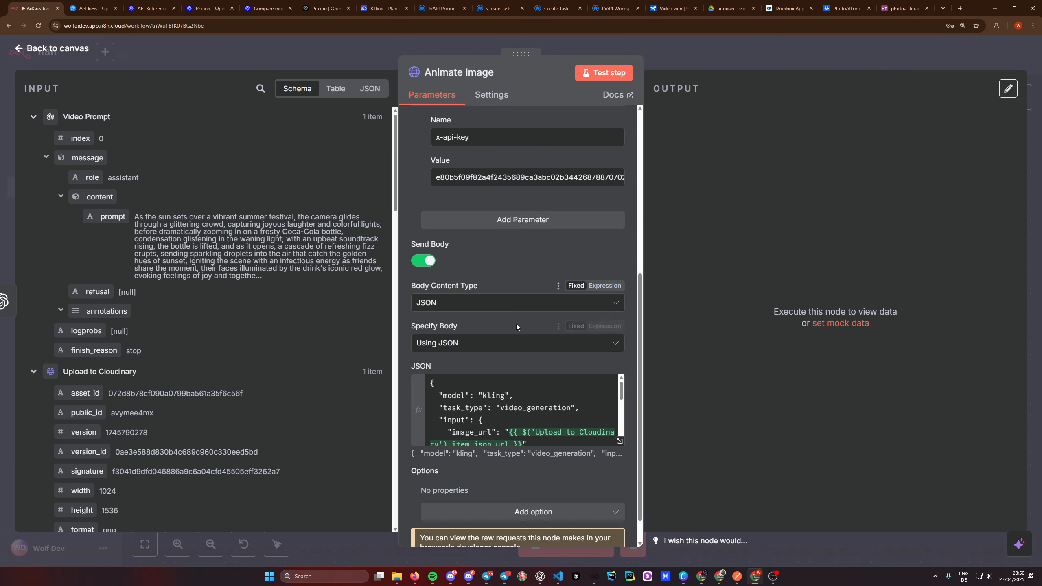
# - Test the Animate Image node and check the task status and remaining fields in its JSON output
pyautogui.scroll(-1, 516, 324)
pyautogui.scroll(8, 487, 302)
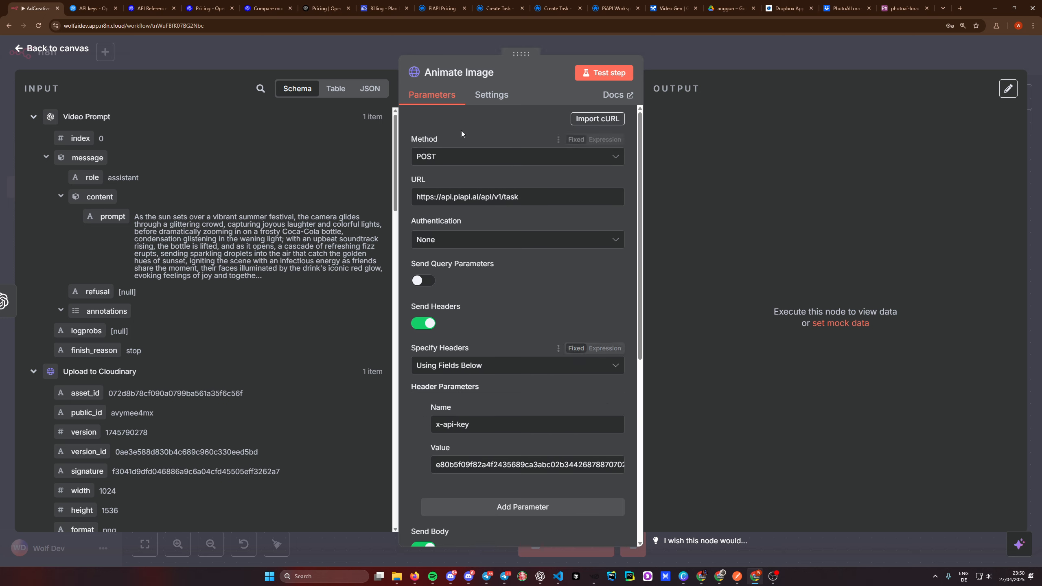
pyautogui.click(600, 73)
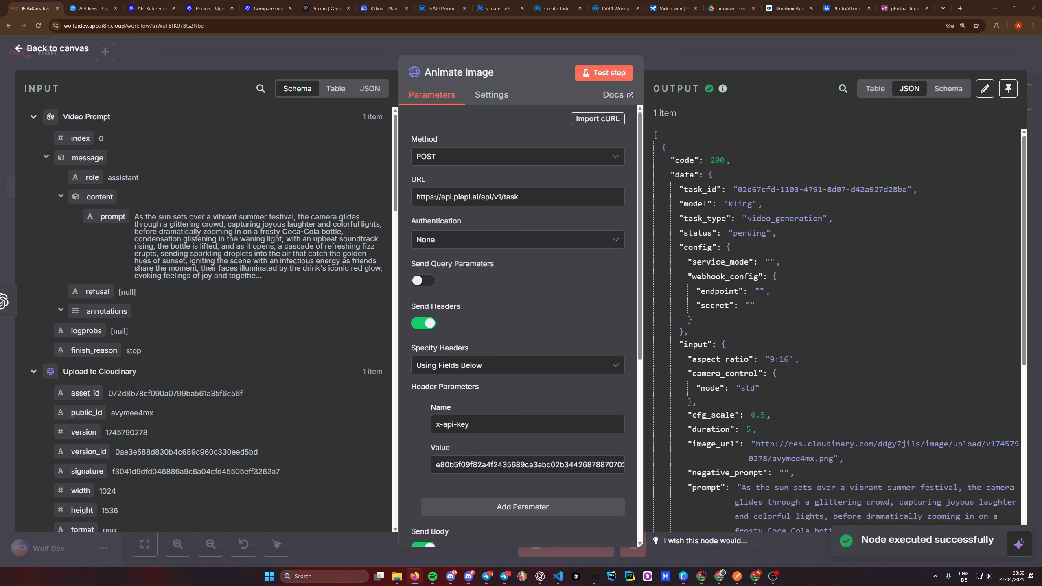
pyautogui.scroll(-1, 837, 228)
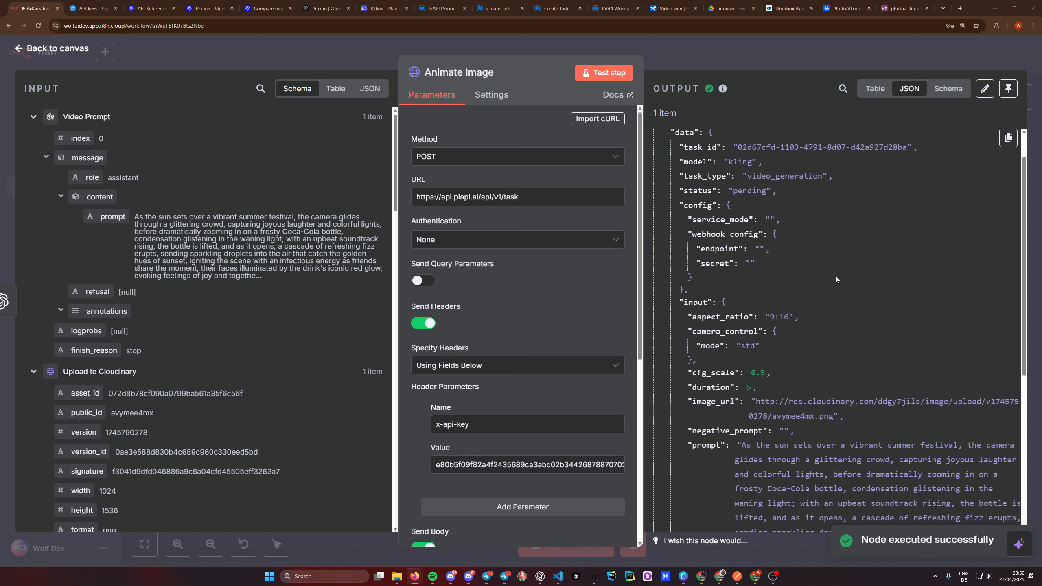
pyautogui.scroll(1, 836, 278)
pyautogui.doubleClick(748, 233)
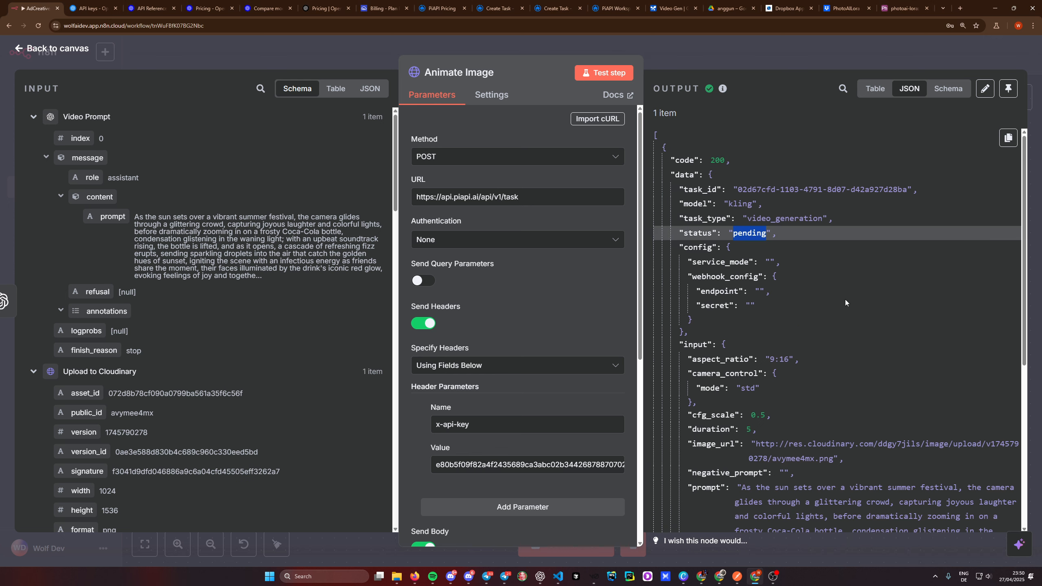
pyautogui.click(821, 297)
pyautogui.scroll(-4, 833, 297)
pyautogui.scroll(-7, 775, 394)
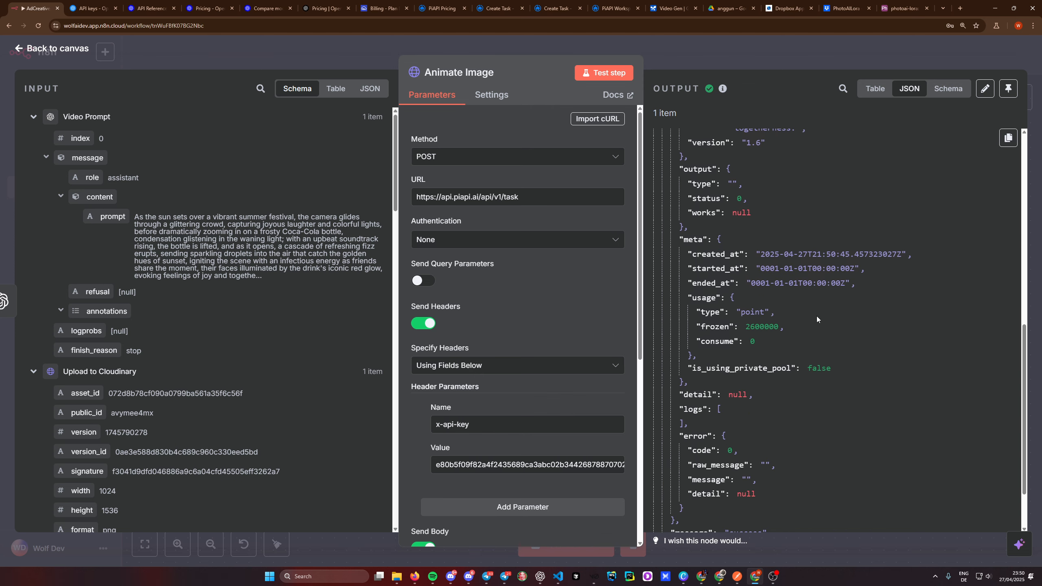
pyautogui.scroll(11, 817, 318)
# - Return to the canvas and save the workflow
pyautogui.press('Escape')
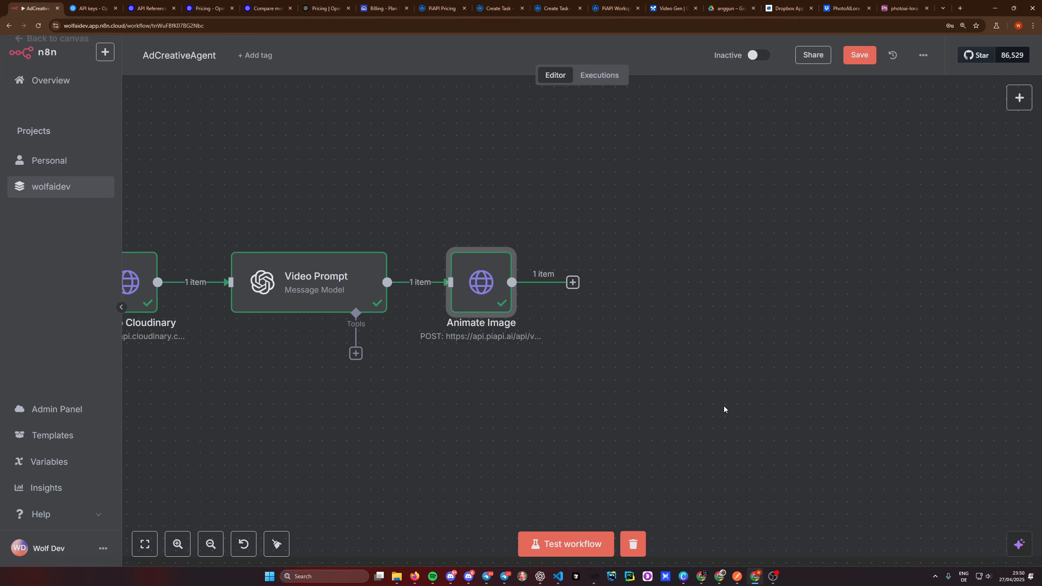
pyautogui.moveTo(708, 401); pyautogui.dragTo(678, 408)
pyautogui.hotkey('ctrl', 's')
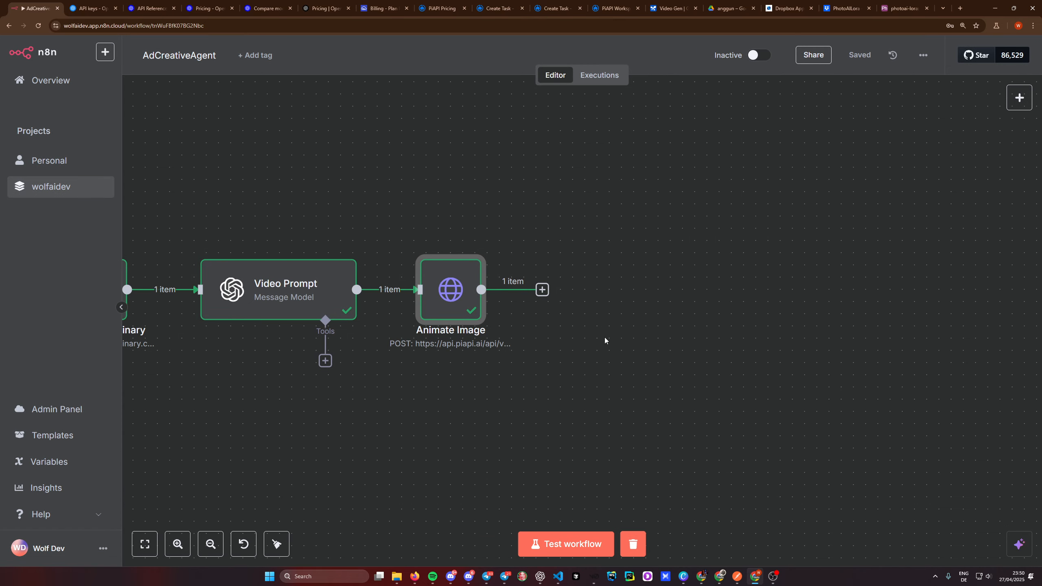
# - Add a Wait node after Animate Image, set its wait unit to Minutes and save the workflow
pyautogui.click(542, 289)
pyautogui.write('wait')
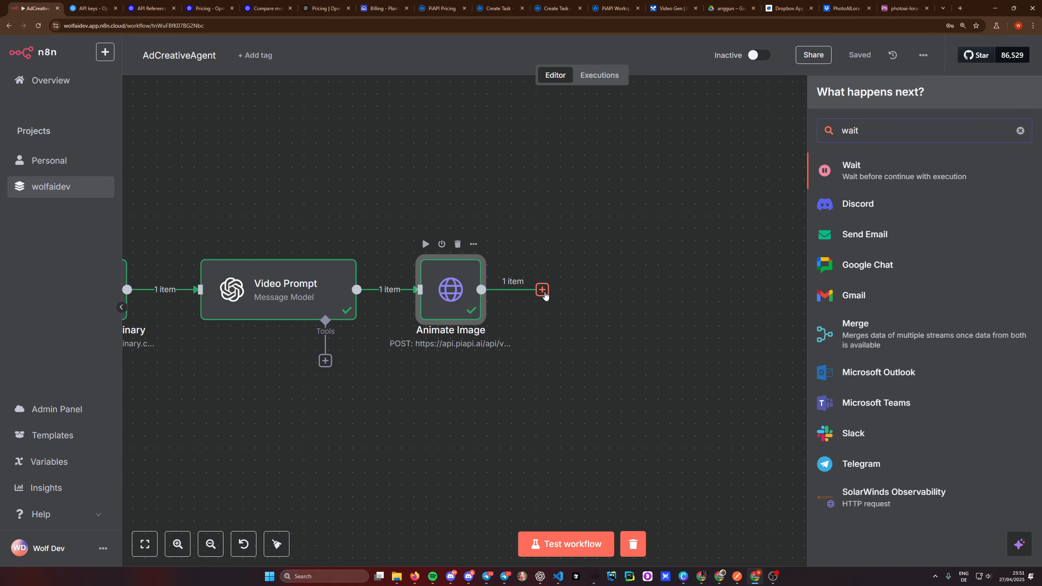
pyautogui.press('Return')
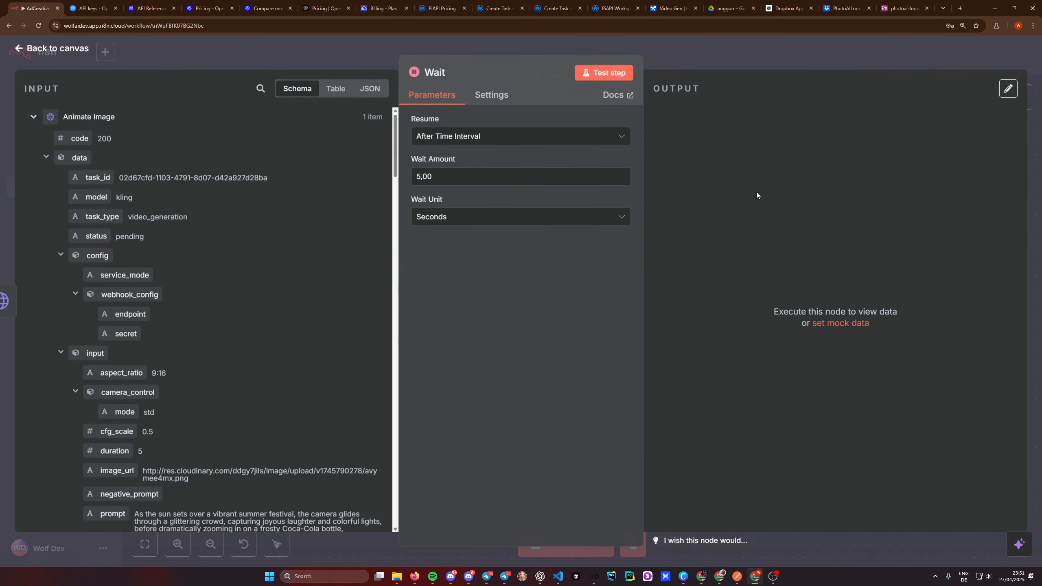
pyautogui.click(462, 219)
pyautogui.click(465, 219)
pyautogui.click(465, 219)
pyautogui.click(464, 271)
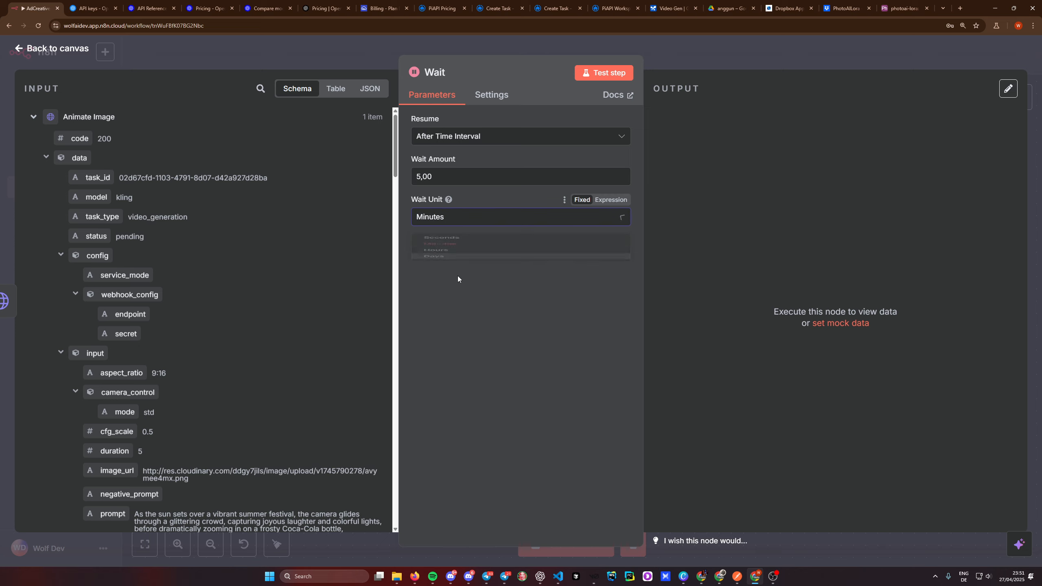
pyautogui.click(684, 61)
pyautogui.hotkey('ctrl', 's')
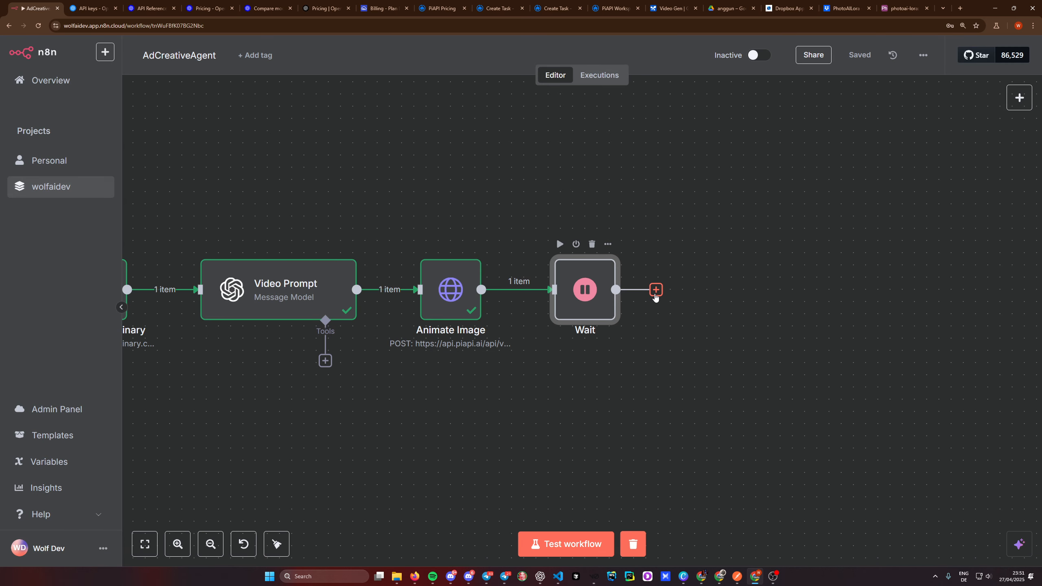
# - Add an HTTP Request node at the end of the workflow and rename it "Get Video Updates"
pyautogui.click(655, 297)
pyautogui.write('htt')
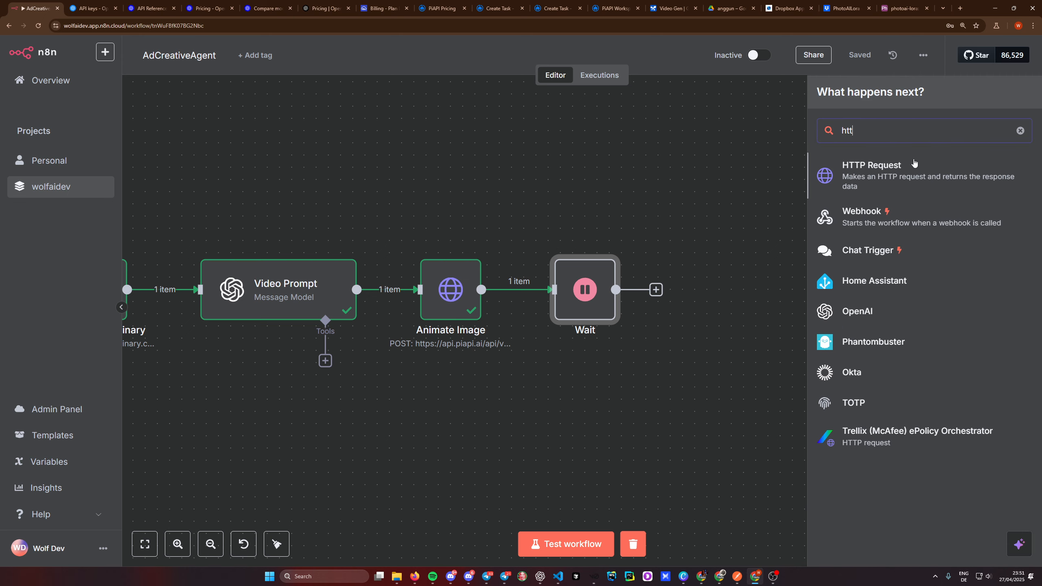
pyautogui.click(905, 181)
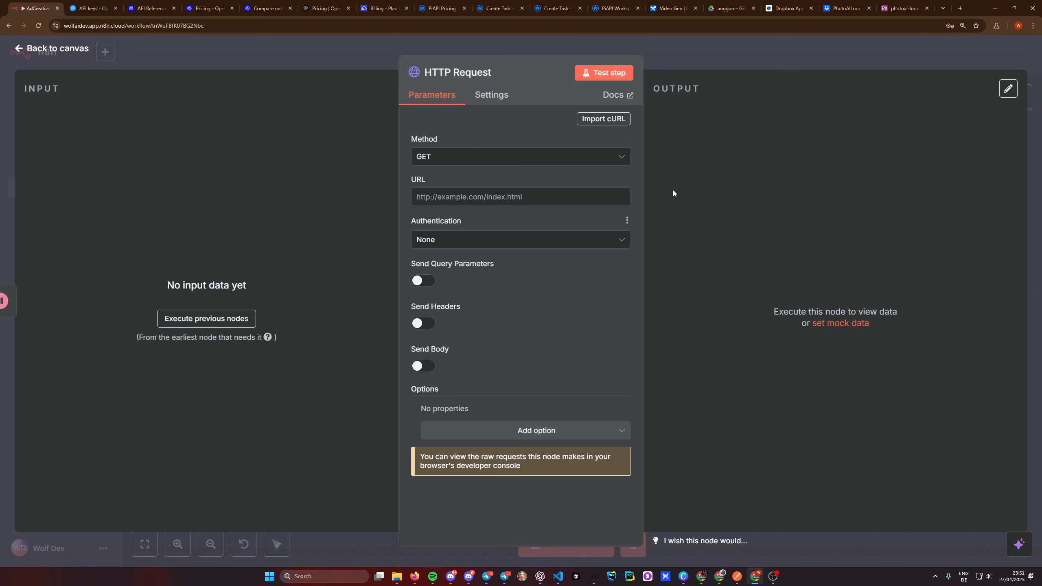
pyautogui.click(462, 89)
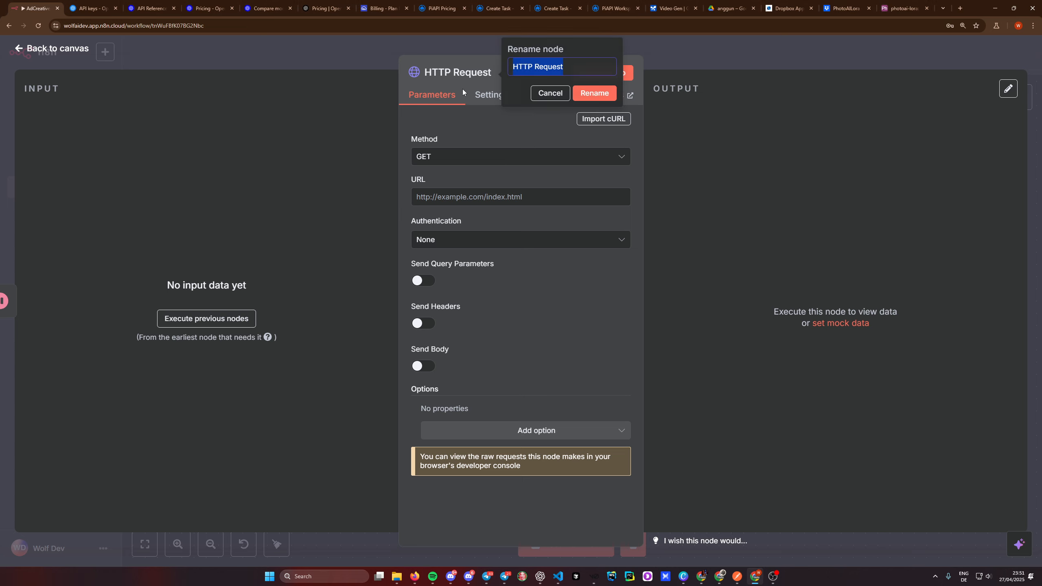
pyautogui.write('Get Video Updates')
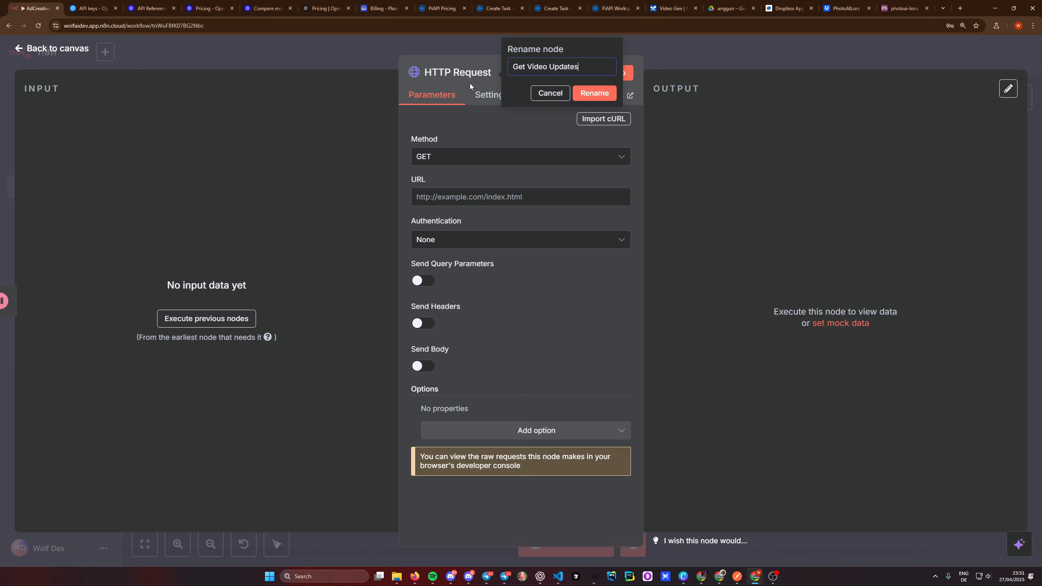
pyautogui.click(596, 94)
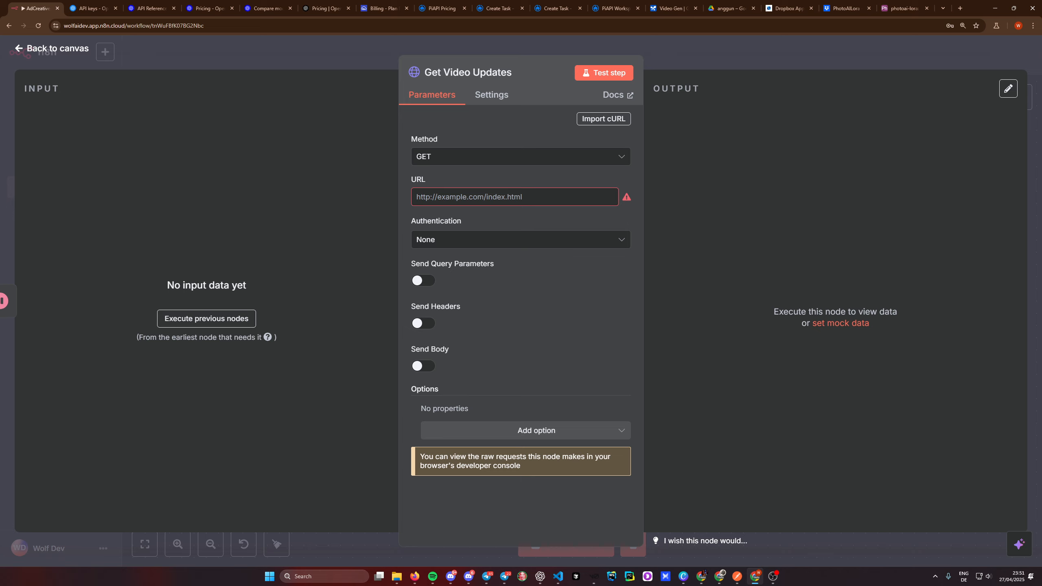
# - Delete the Wait node between Animate Image and Get Video Updates
pyautogui.click(507, 195)
pyautogui.press('Escape')
pyautogui.click(592, 244)
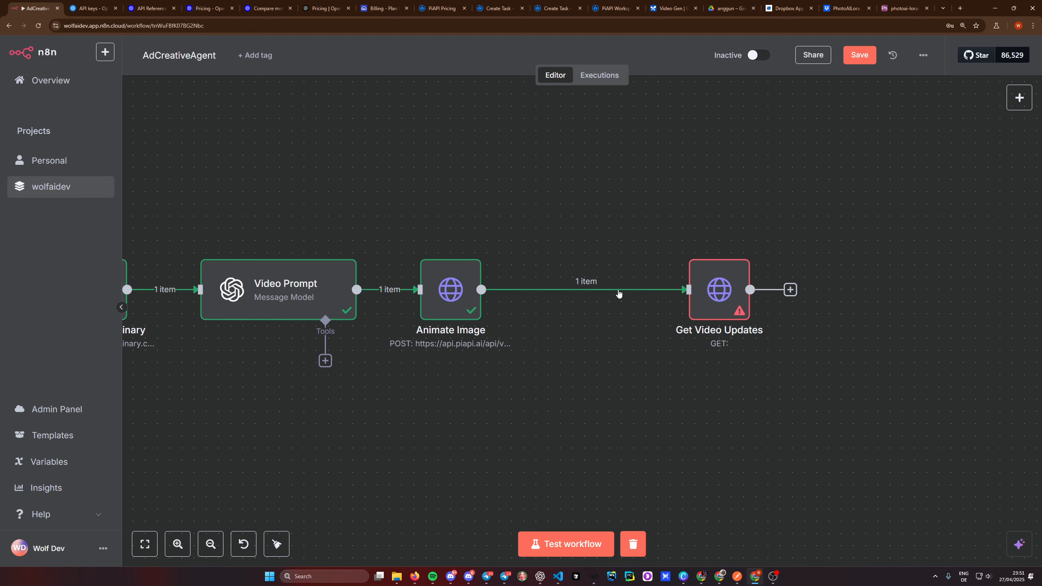
pyautogui.doubleClick(613, 289)
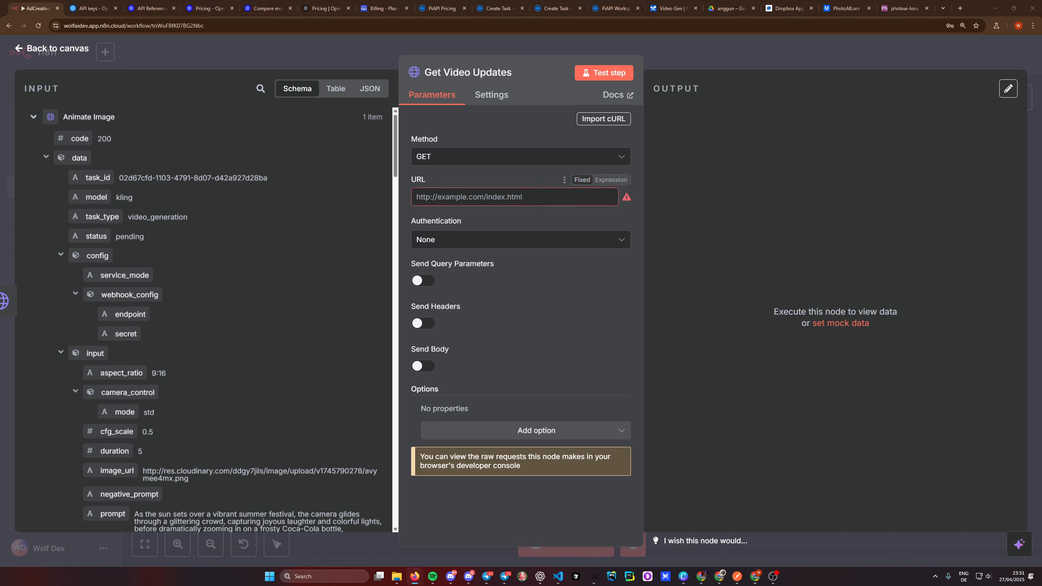
pyautogui.write('https://api.piapi.ai/api/v1/task/')
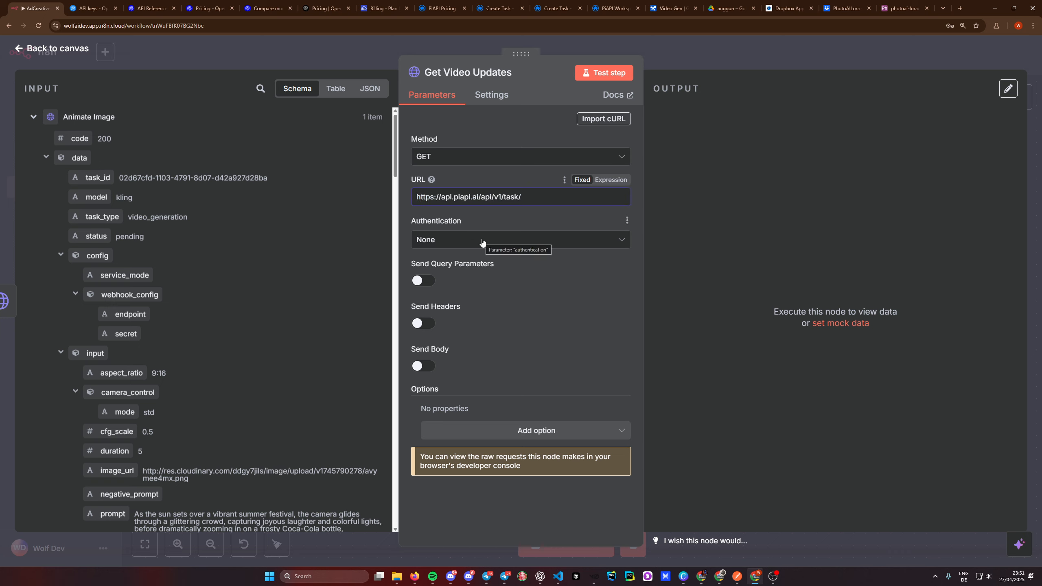
pyautogui.scroll(-3, 184, 253)
pyautogui.scroll(3, 184, 263)
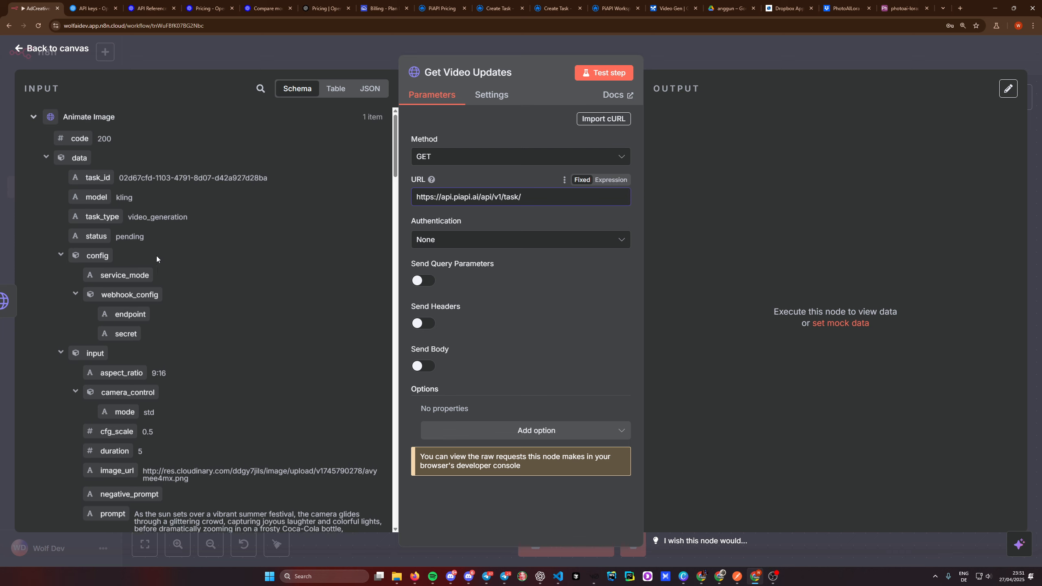
pyautogui.moveTo(101, 178); pyautogui.dragTo(573, 203)
pyautogui.hotkey('ctrl', 'a')
pyautogui.press('BackSpace')
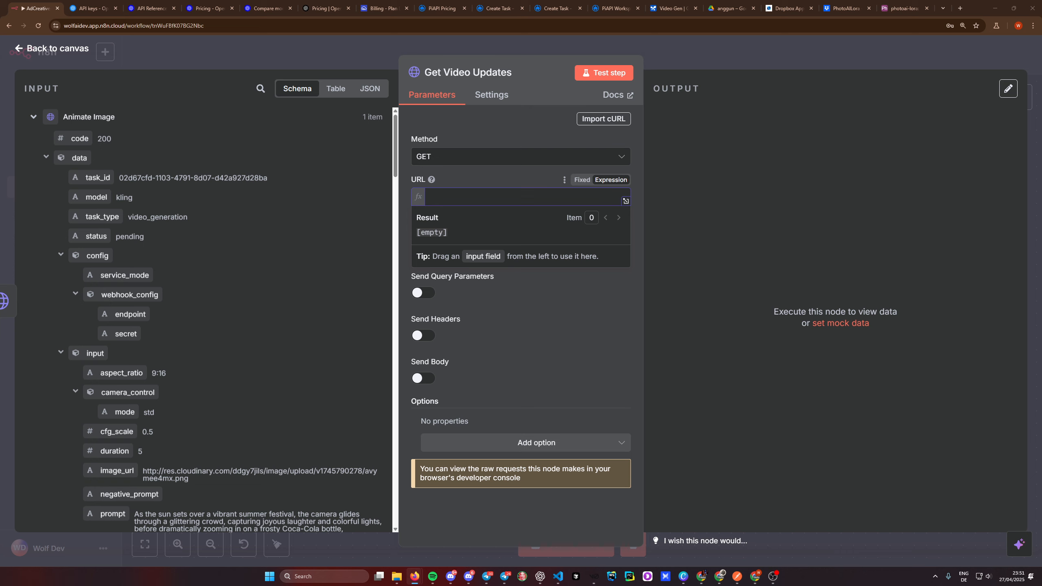
pyautogui.click(475, 200)
pyautogui.write('https://api.piapi.ai/api/v1/task/')
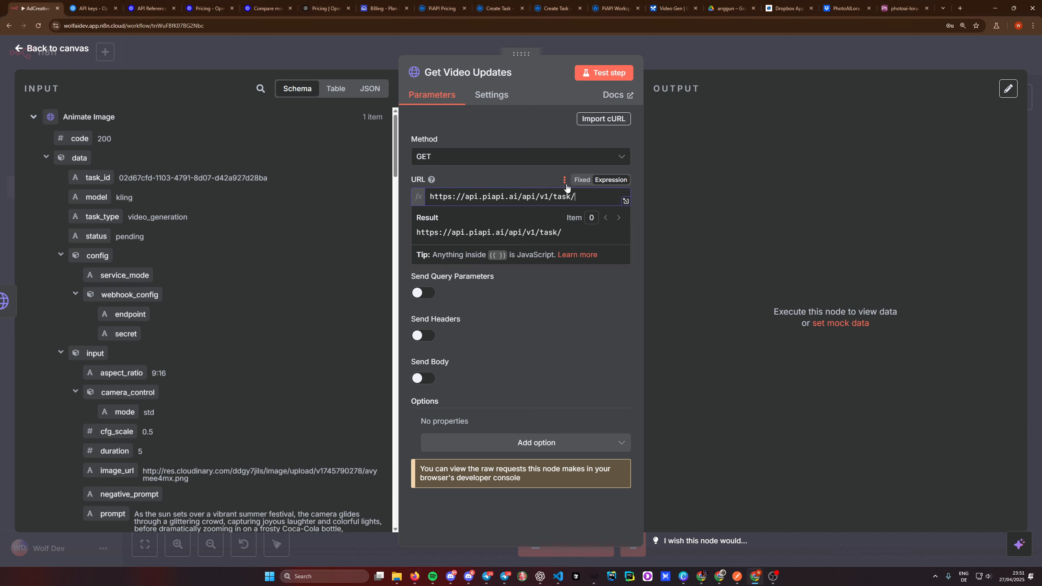
pyautogui.click(582, 180)
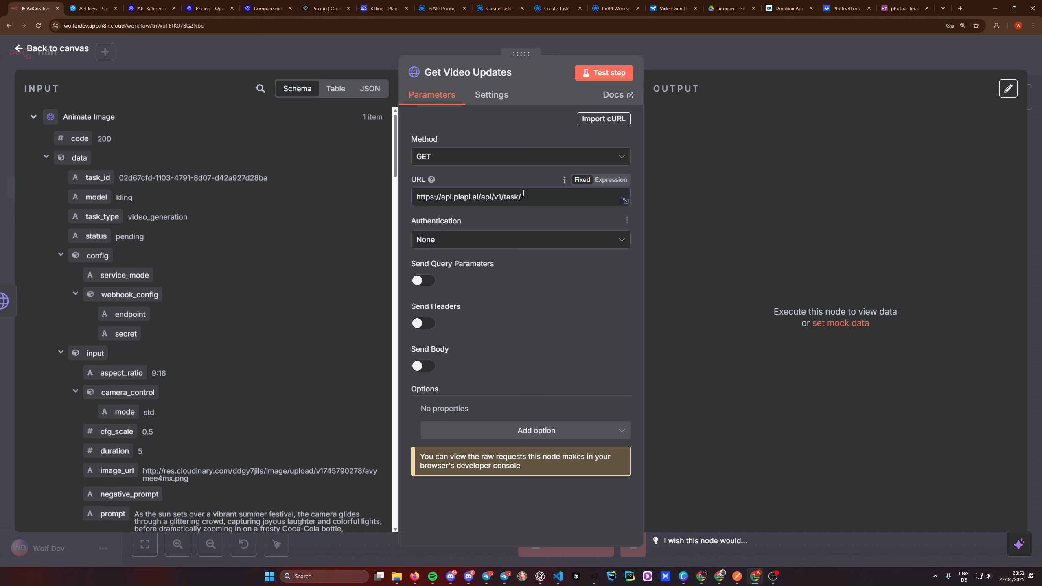
pyautogui.click(620, 180)
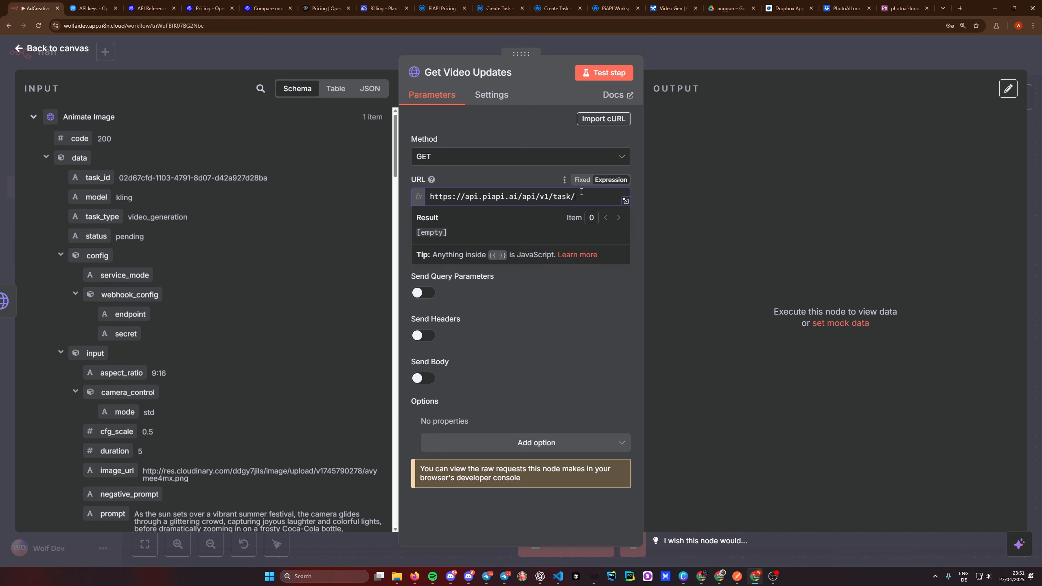
pyautogui.moveTo(98, 177); pyautogui.dragTo(591, 205)
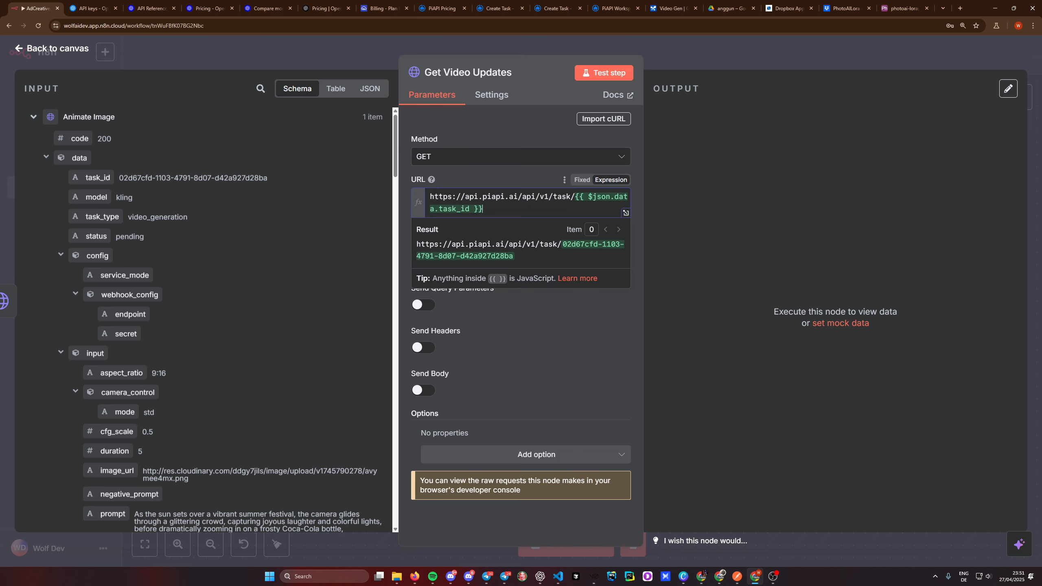
pyautogui.click(545, 319)
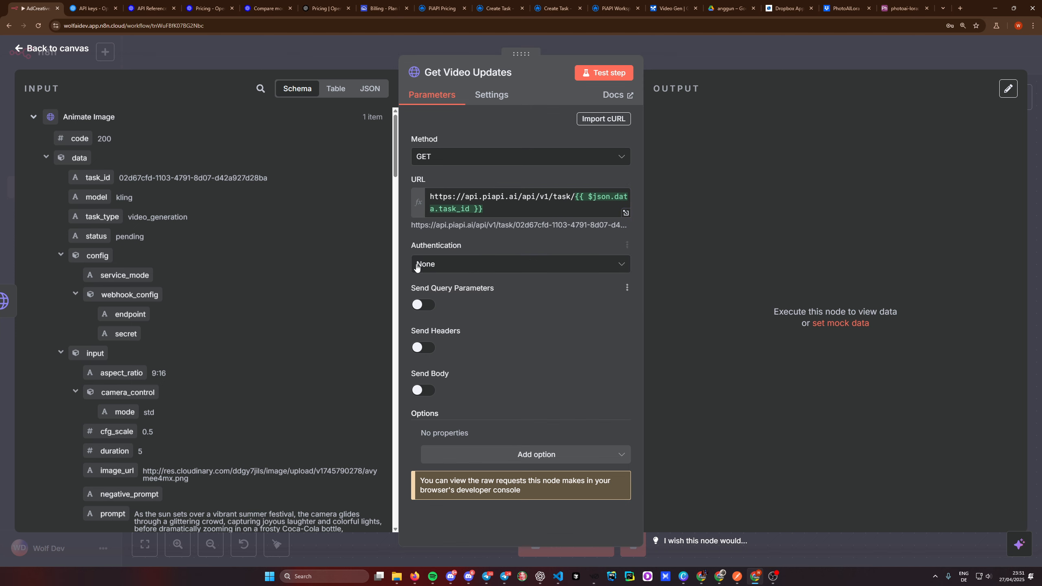
# - Enable sending headers in Get Video Updates and add a header parameter named x-api-key
pyautogui.click(423, 345)
pyautogui.scroll(-3, 453, 356)
pyautogui.click(483, 326)
pyautogui.write('x')
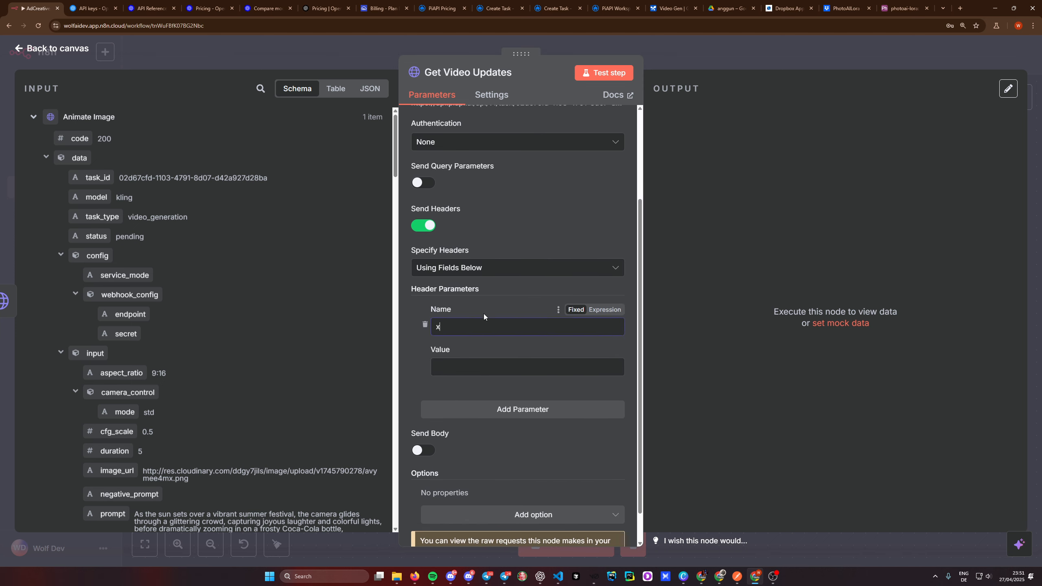
pyautogui.write('-api-key')
pyautogui.press('Tab')
pyautogui.press('Escape')
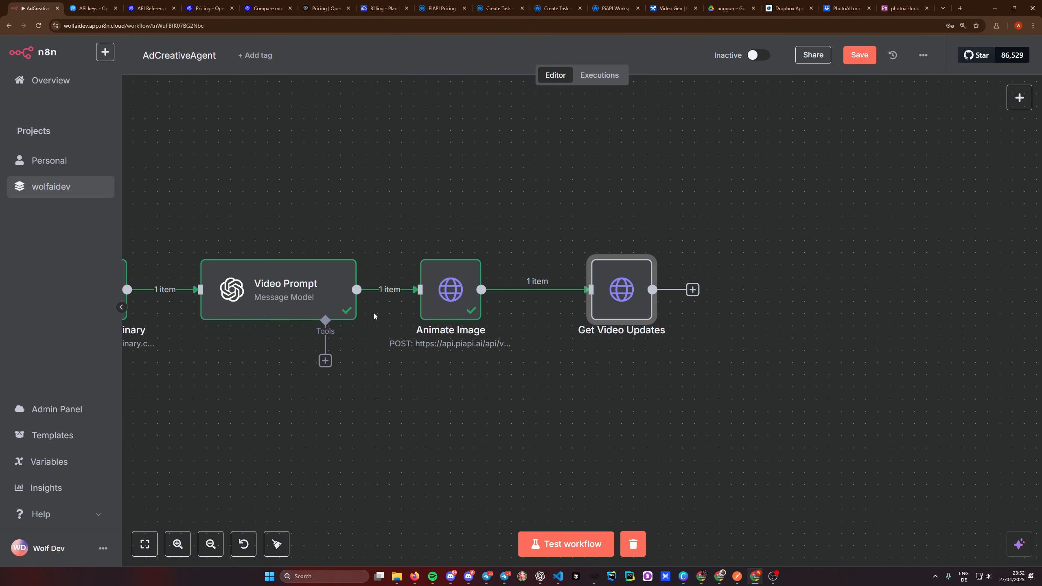
# - Copy the API key from Animate Image's x-api-key header and paste it as the header value in Get Video Updates
pyautogui.doubleClick(451, 292)
pyautogui.doubleClick(467, 470)
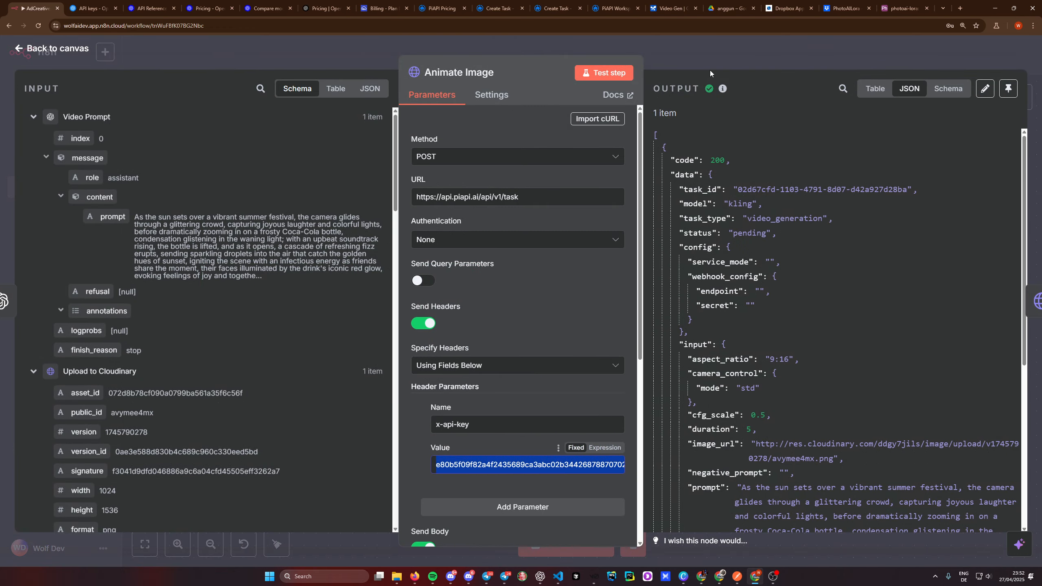
pyautogui.press('Escape')
pyautogui.doubleClick(621, 295)
pyautogui.click(453, 489)
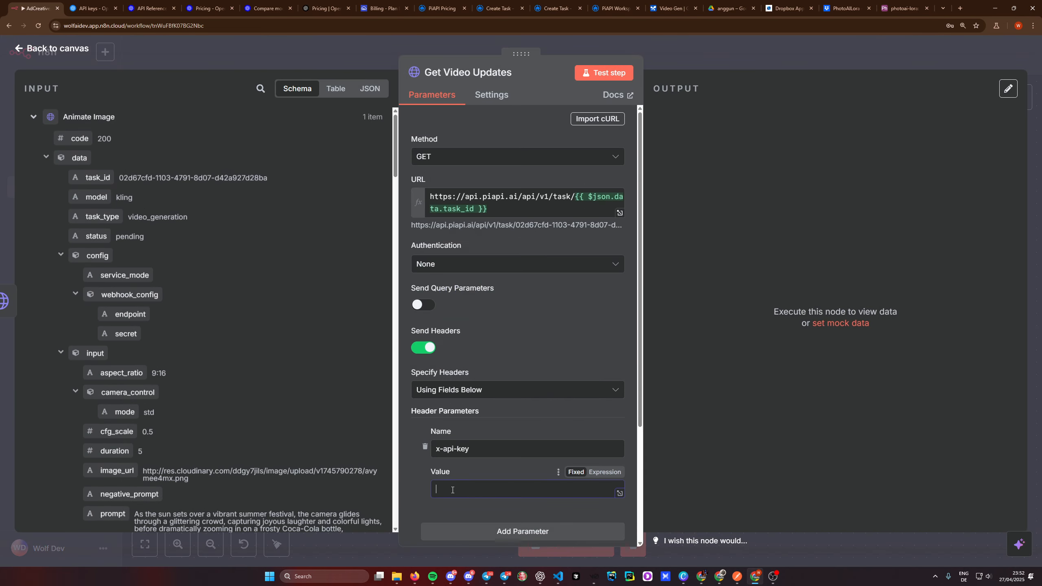
pyautogui.hotkey('ctrl', 'v')
pyautogui.scroll(-4, 517, 289)
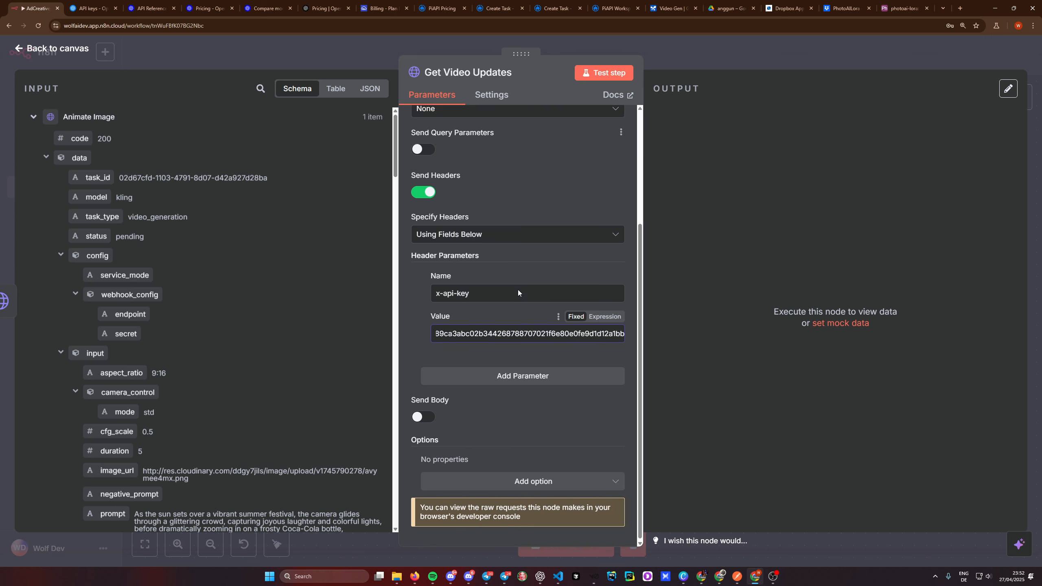
# - Test the Get Video Updates node, examine the task status and video URL in its JSON output, and return to the canvas
pyautogui.scroll(4, 519, 291)
pyautogui.click(603, 74)
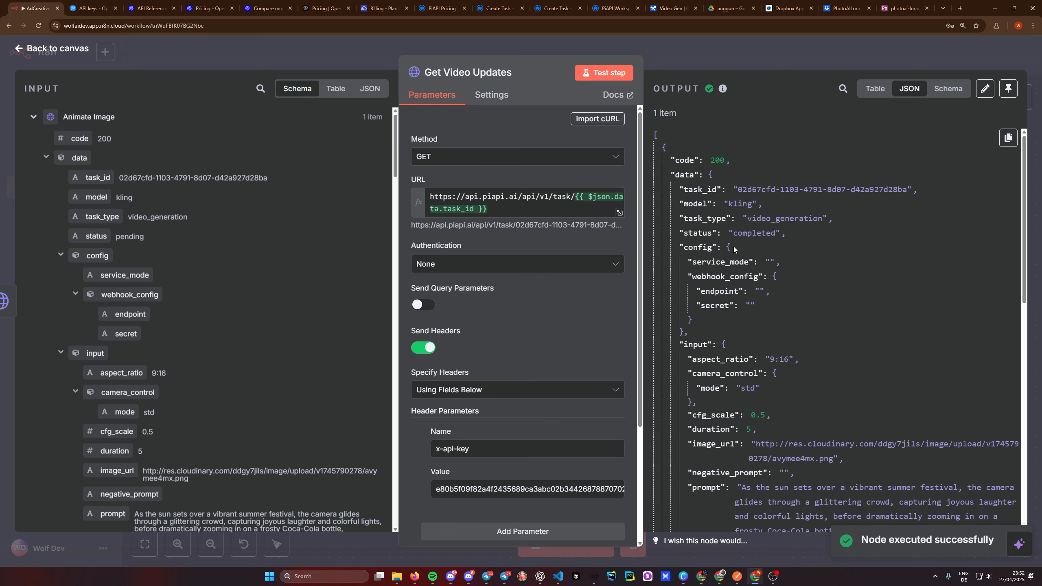
pyautogui.doubleClick(754, 232)
pyautogui.click(800, 275)
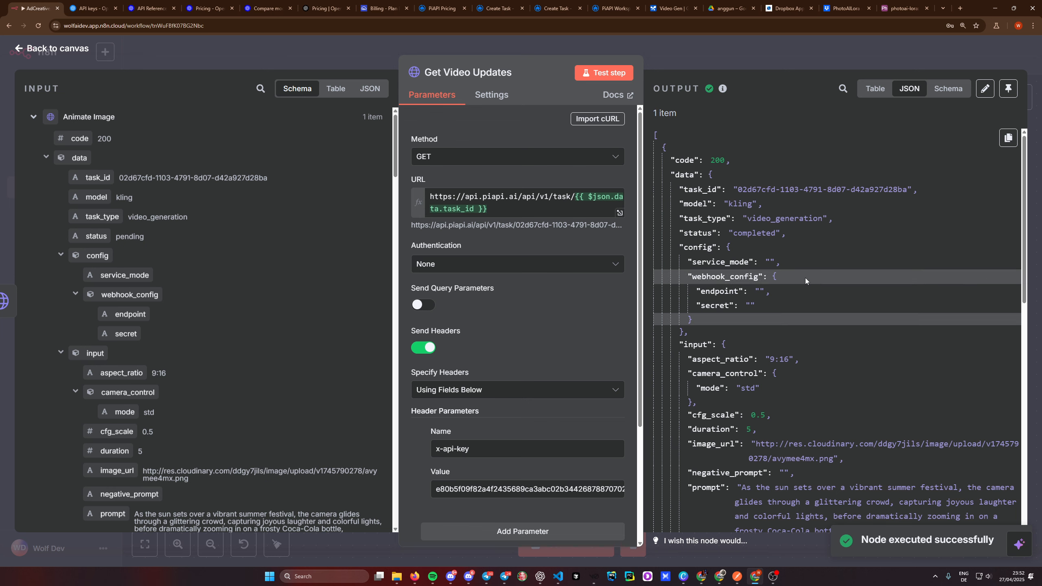
pyautogui.scroll(-5, 807, 281)
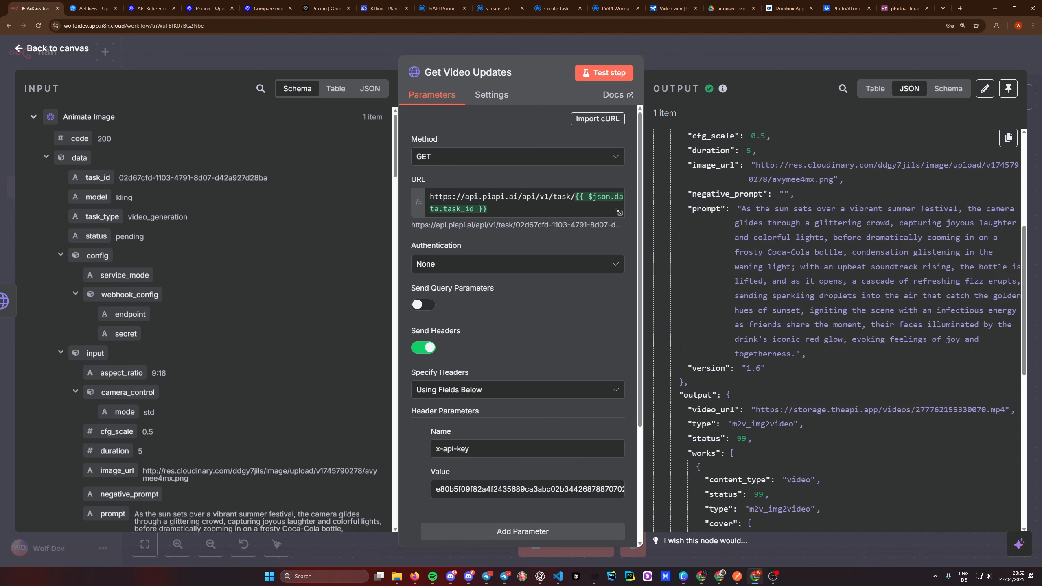
pyautogui.scroll(6, 863, 373)
pyautogui.scroll(-11, 863, 371)
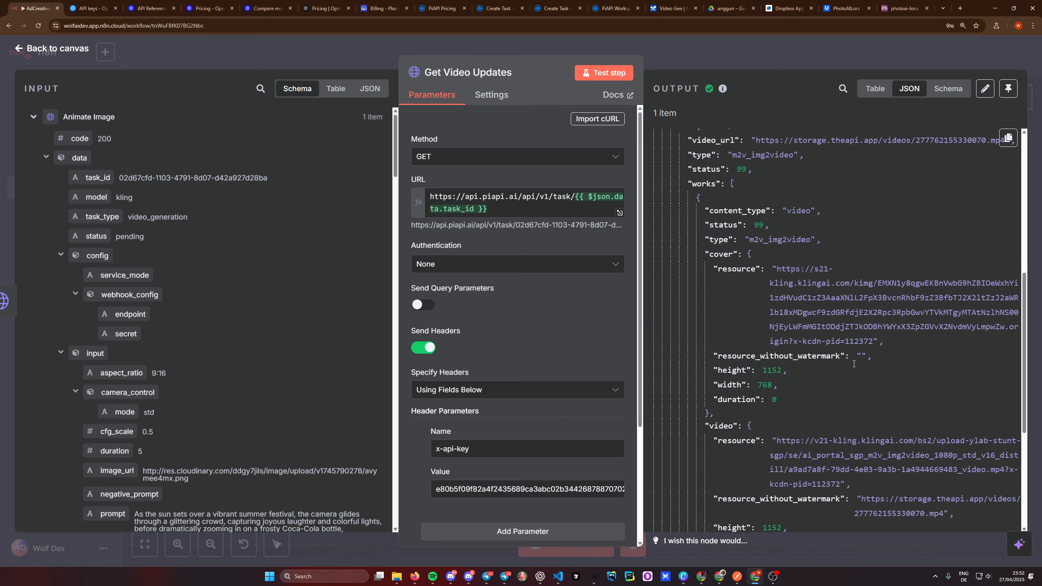
pyautogui.scroll(-2, 842, 373)
pyautogui.scroll(7, 816, 386)
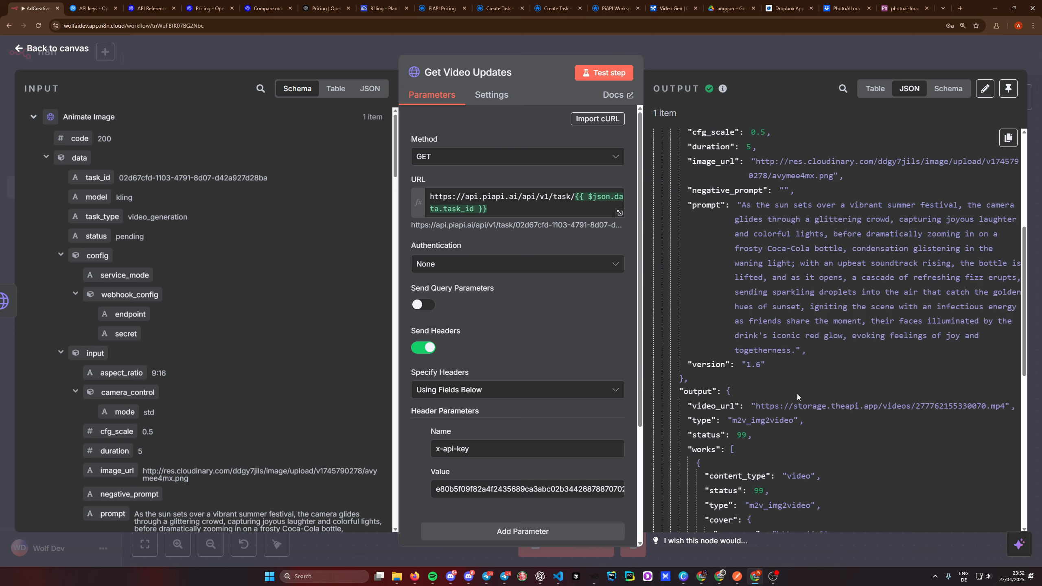
pyautogui.doubleClick(741, 438)
pyautogui.scroll(-8, 752, 438)
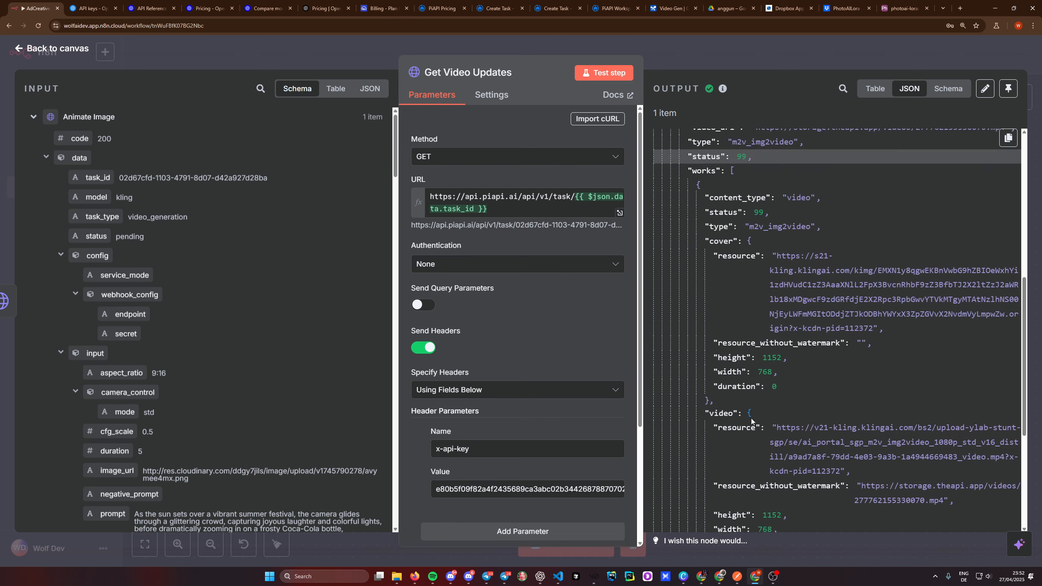
pyautogui.scroll(-5, 804, 425)
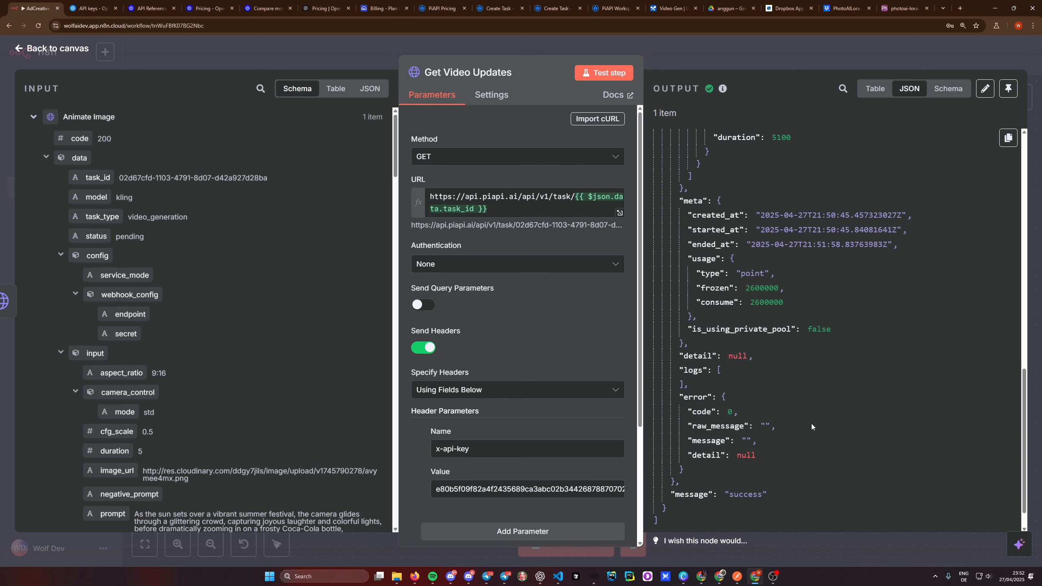
pyautogui.scroll(15, 814, 424)
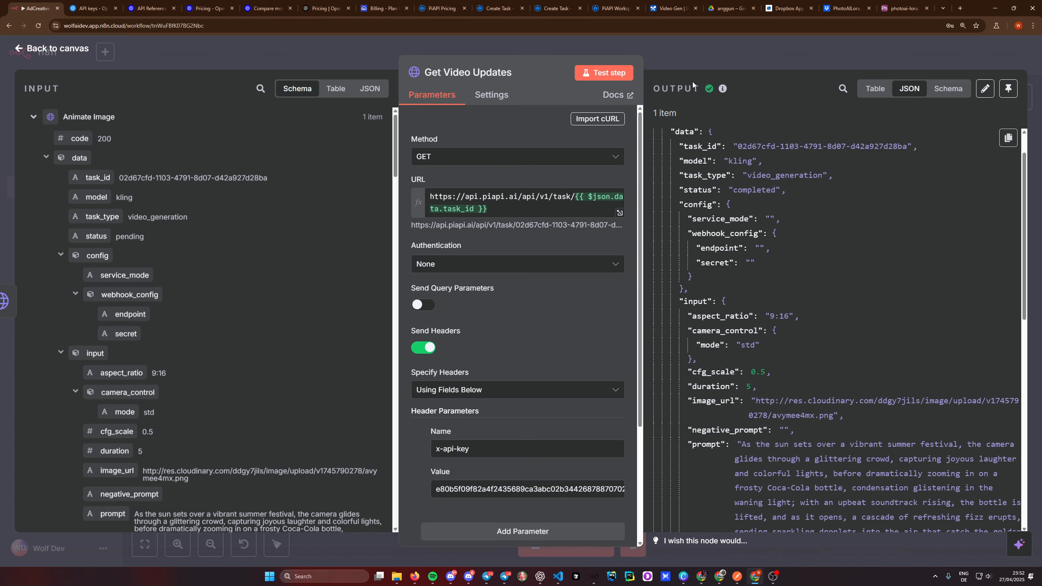
pyautogui.click(698, 54)
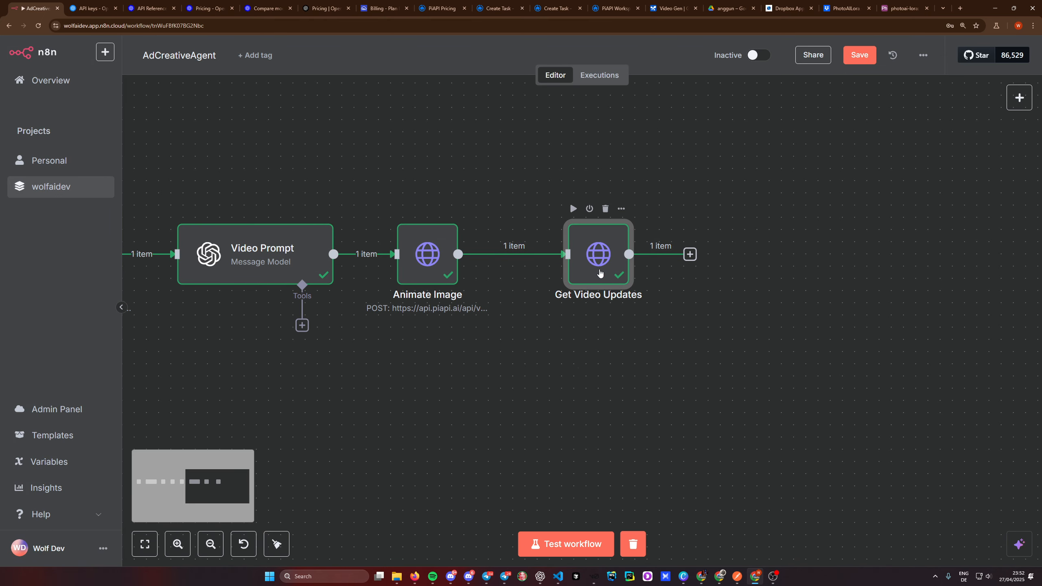
# - Review the URL expression and API key header of Get Video Updates, rerun its test and examine the output
pyautogui.doubleClick(598, 256)
pyautogui.moveTo(506, 210); pyautogui.dragTo(387, 187)
pyautogui.click(518, 210)
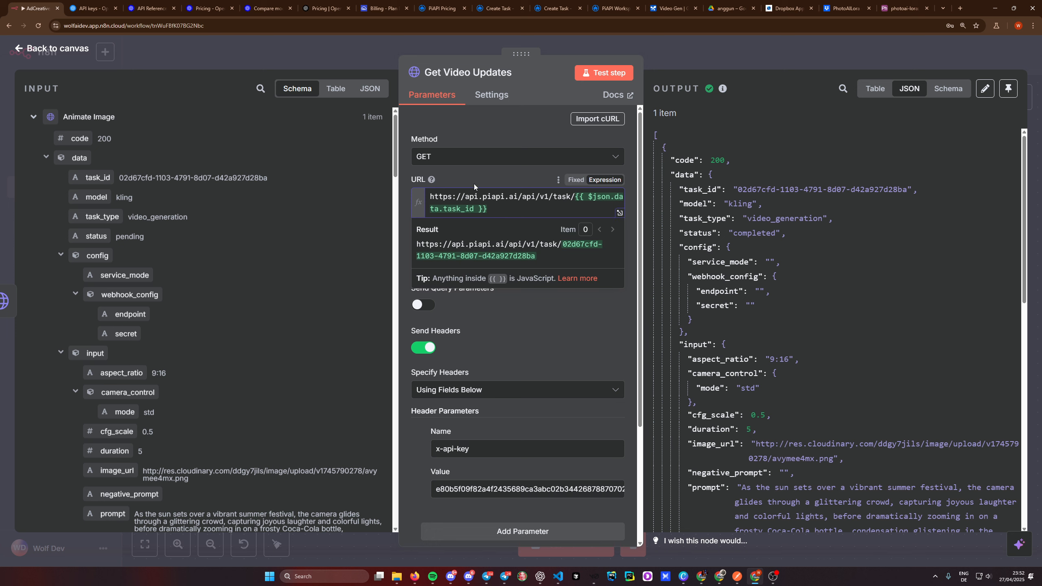
pyautogui.click(403, 270)
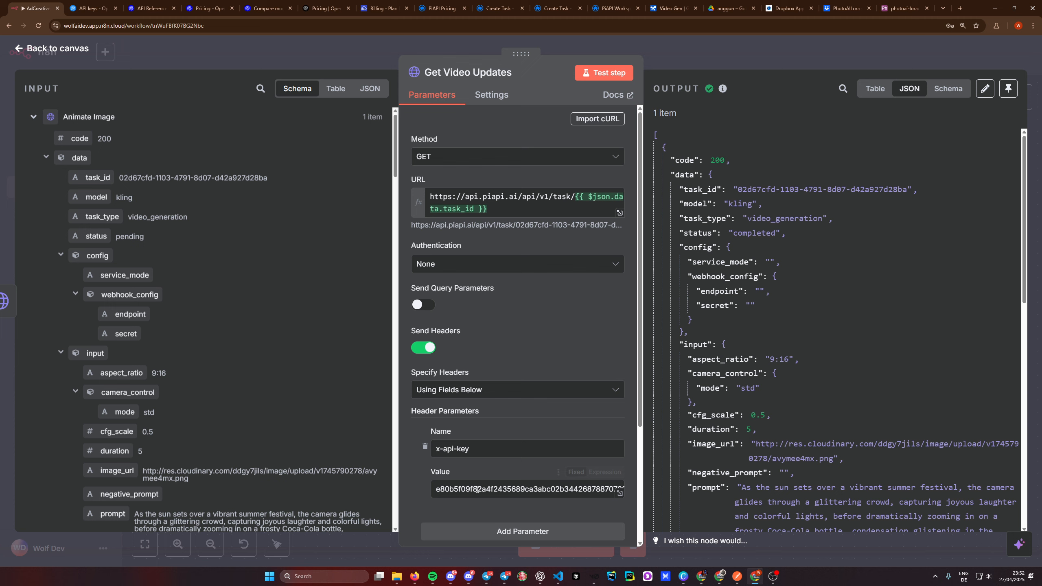
pyautogui.doubleClick(436, 491)
pyautogui.click(408, 474)
pyautogui.click(603, 72)
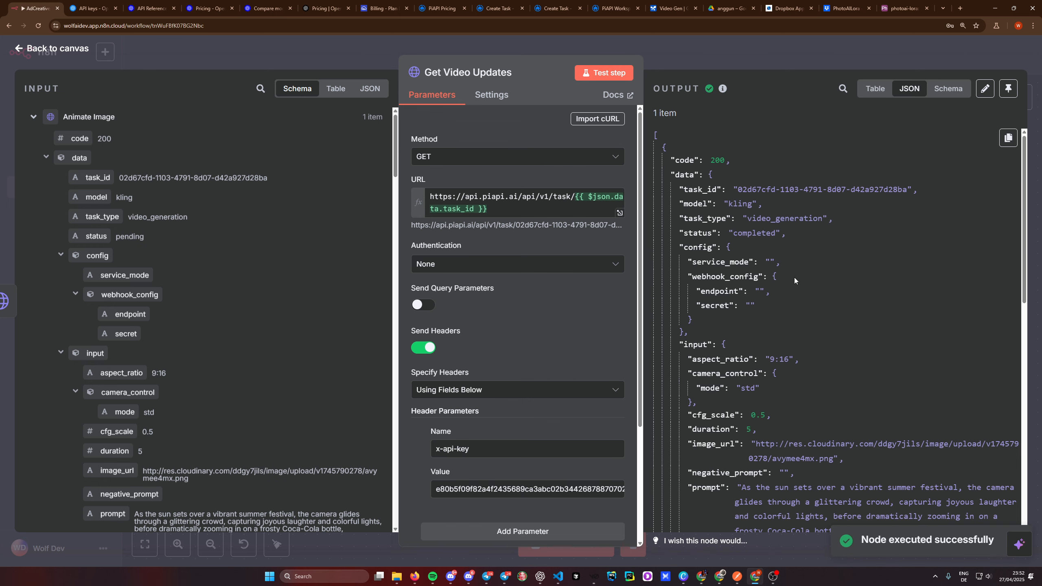
pyautogui.scroll(-15, 823, 412)
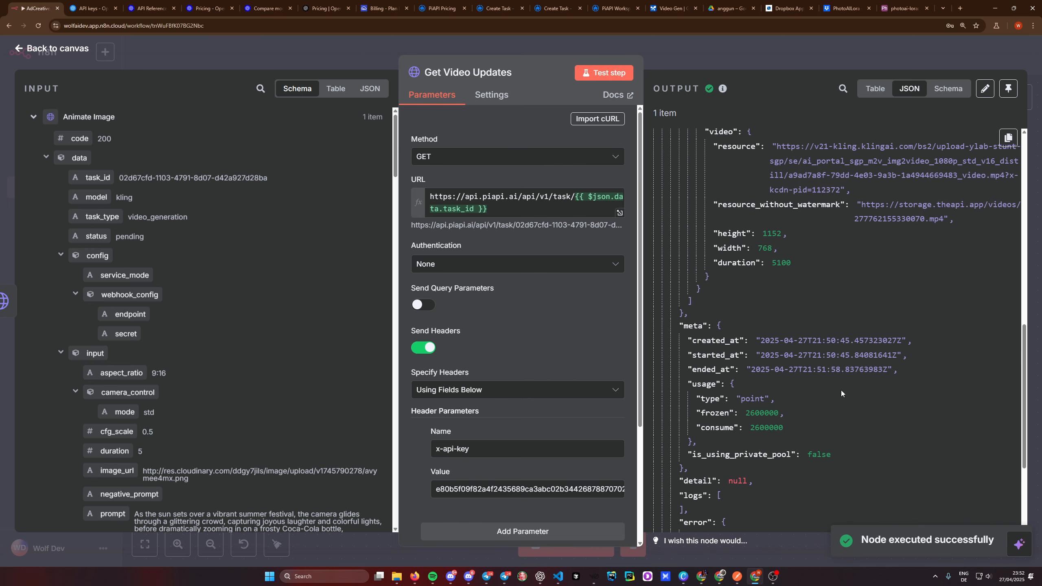
pyautogui.scroll(5, 837, 388)
pyautogui.scroll(3, 792, 380)
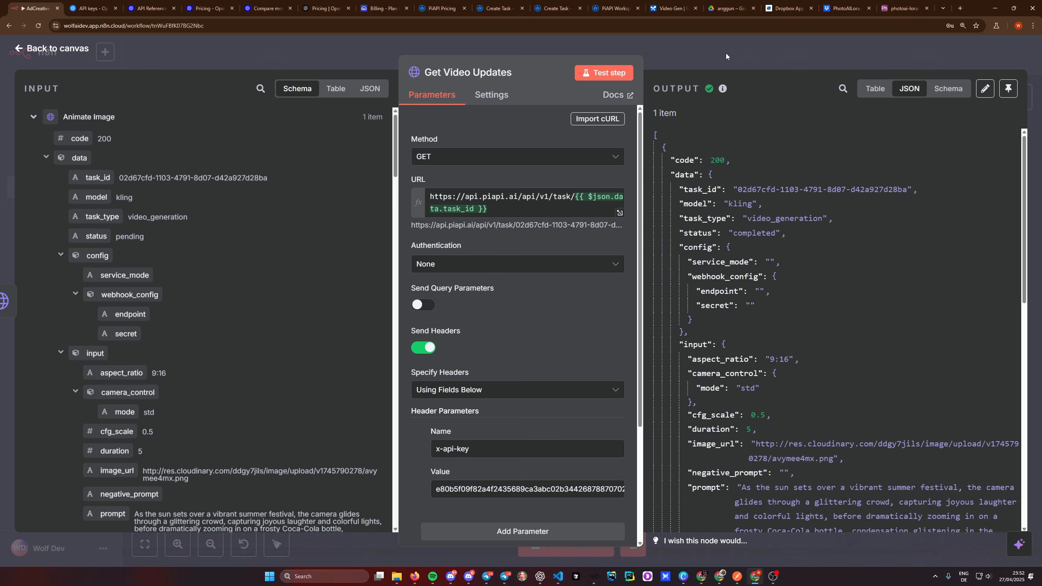
pyautogui.press('Escape')
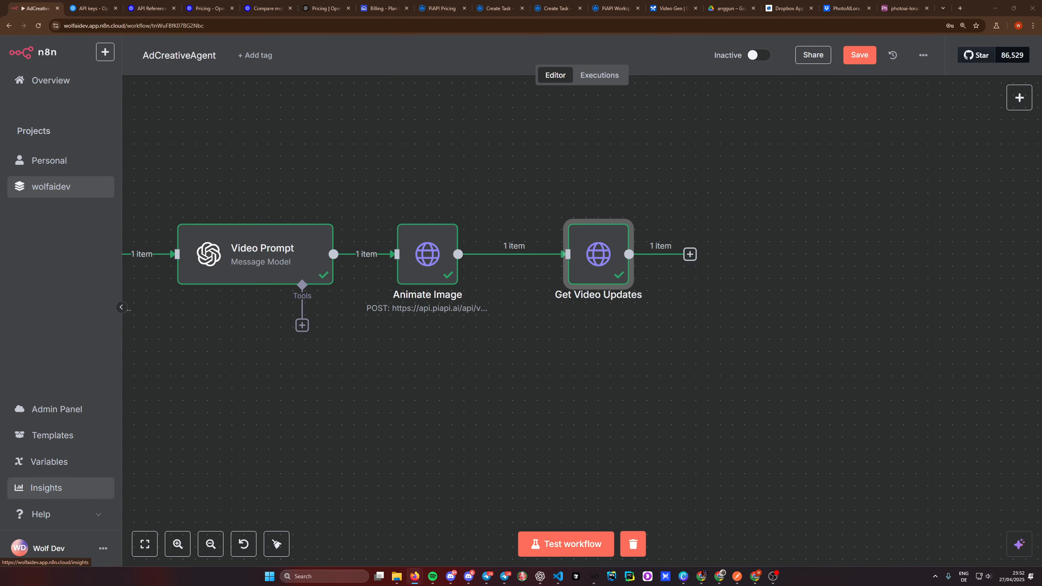
# - Add an HTTP Request node after Get Video Updates and rename it "Download Video"
pyautogui.click(689, 254)
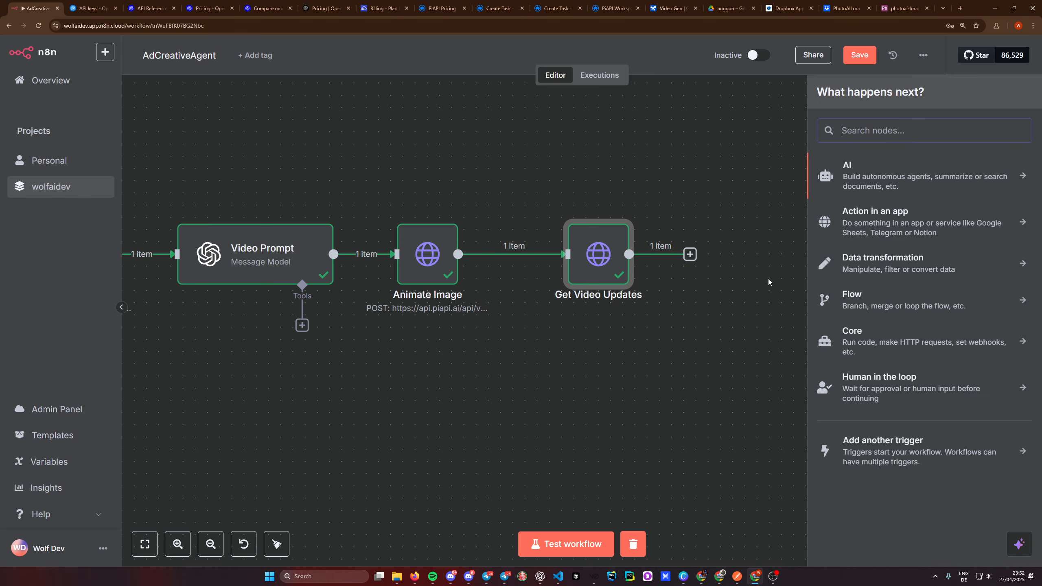
pyautogui.write('htt')
pyautogui.click(878, 174)
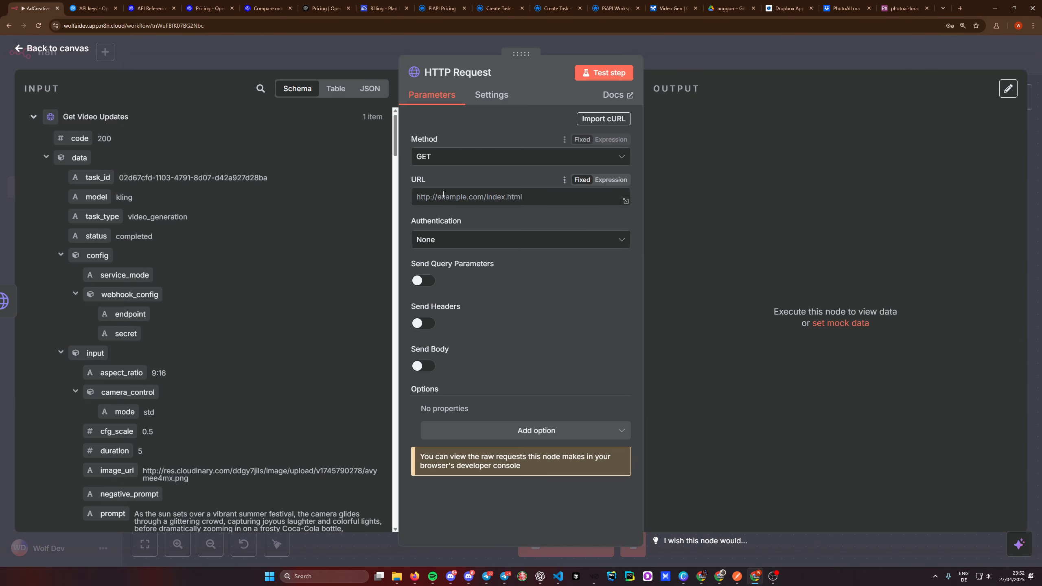
pyautogui.click(457, 196)
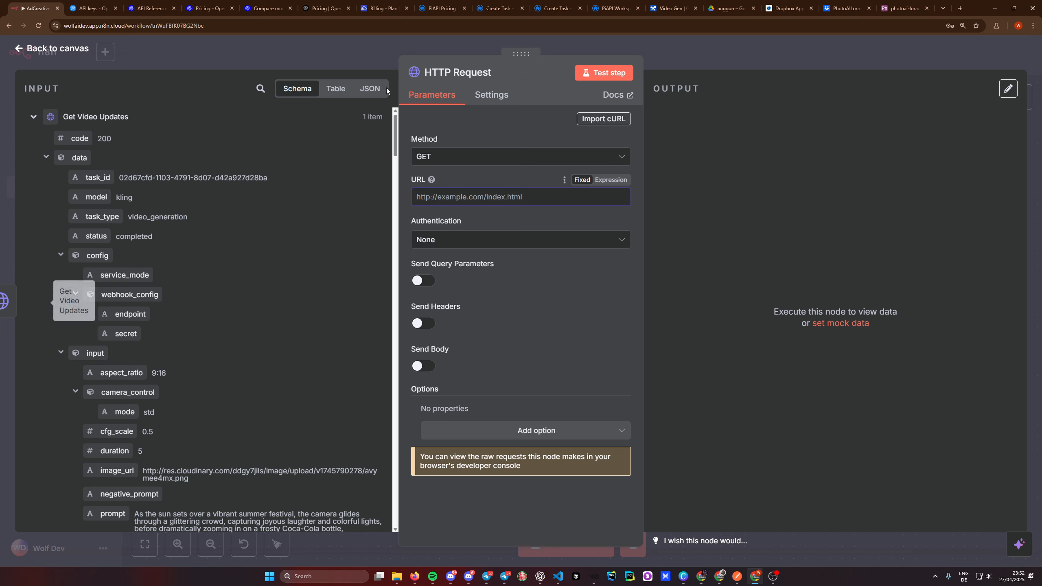
pyautogui.click(476, 72)
pyautogui.write('Download Video')
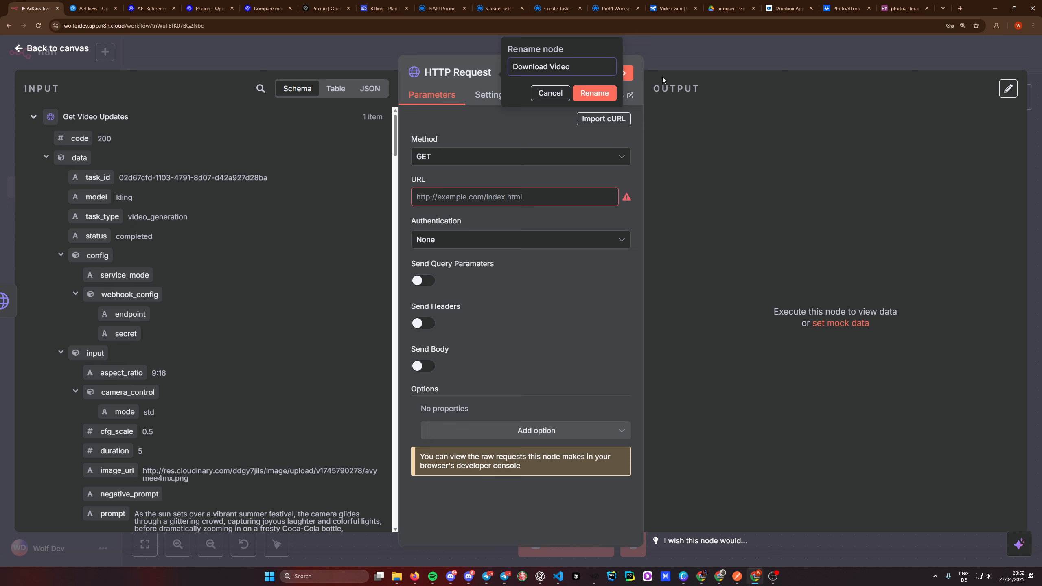
pyautogui.click(594, 94)
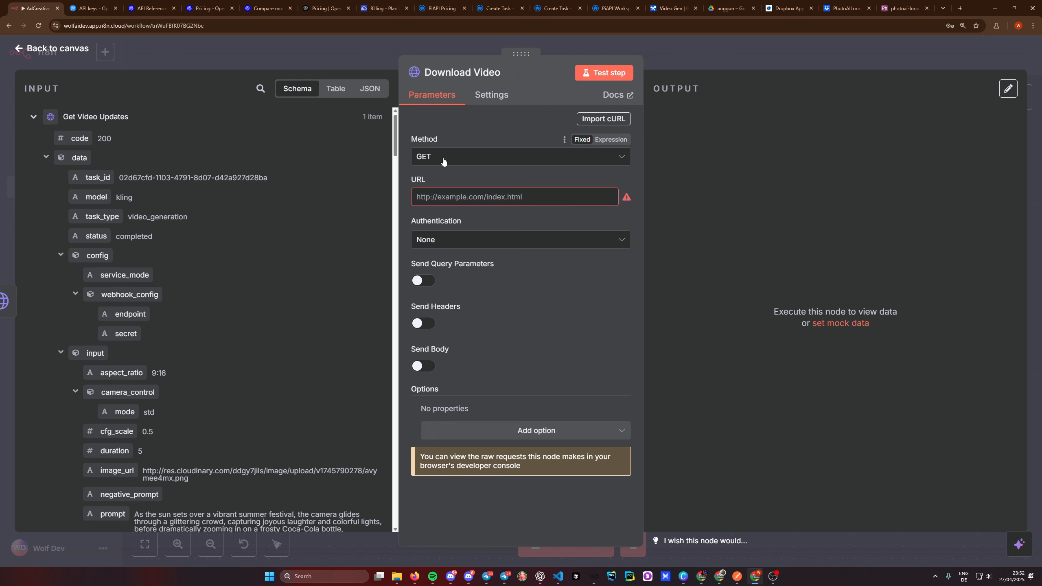
# - Map Get Video Updates' video_url output into Download Video's URL as an expression and test the node
pyautogui.scroll(-3, 206, 254)
pyautogui.scroll(-6, 217, 262)
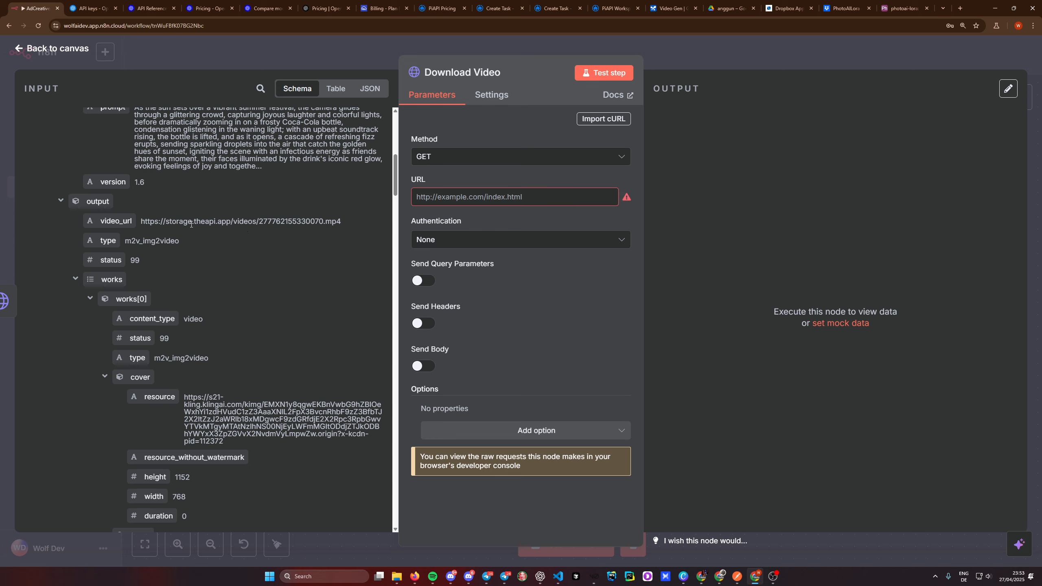
pyautogui.click(612, 180)
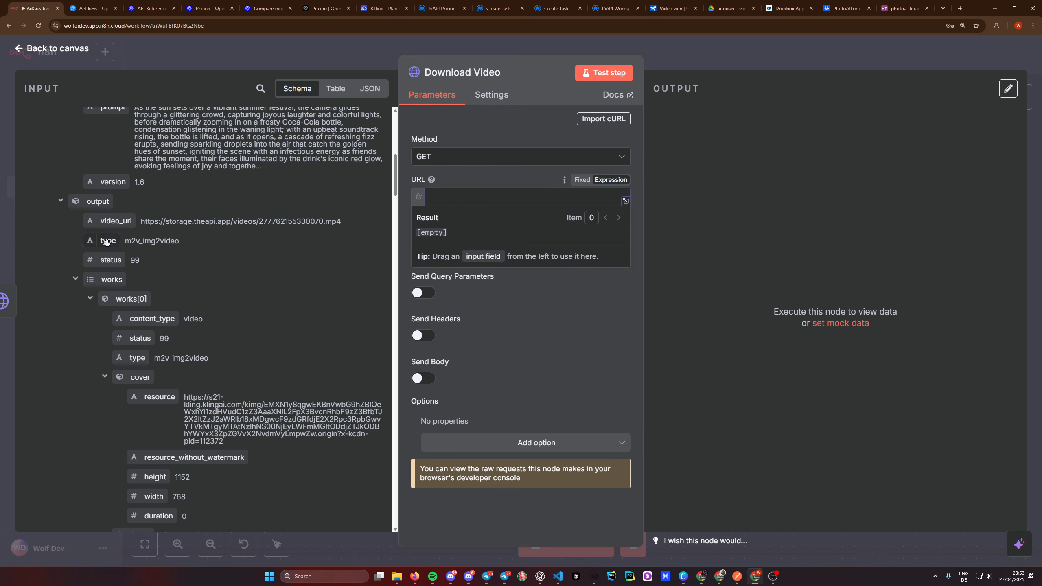
pyautogui.moveTo(111, 222); pyautogui.dragTo(459, 198)
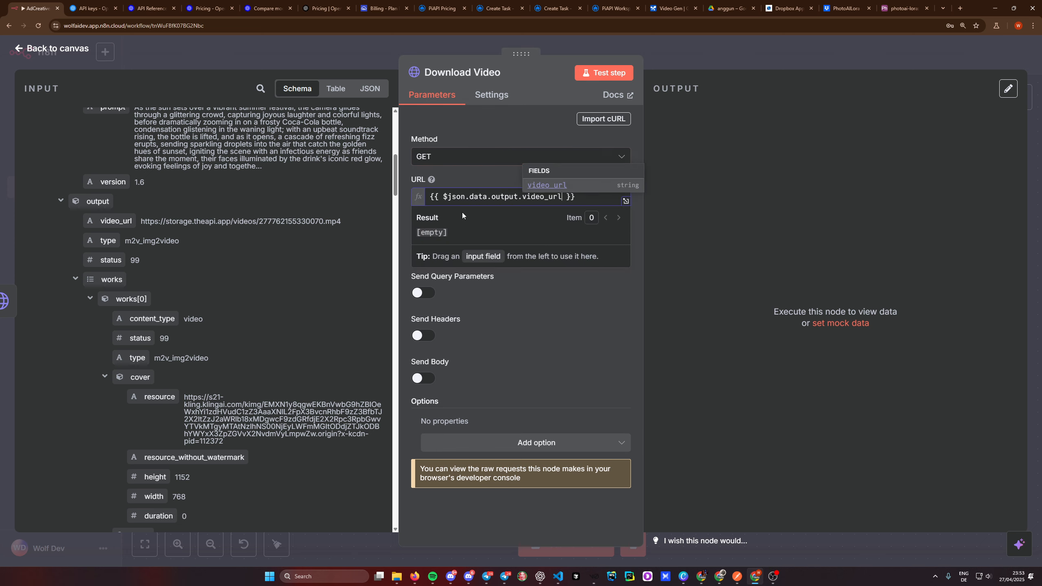
pyautogui.click(404, 179)
pyautogui.click(599, 74)
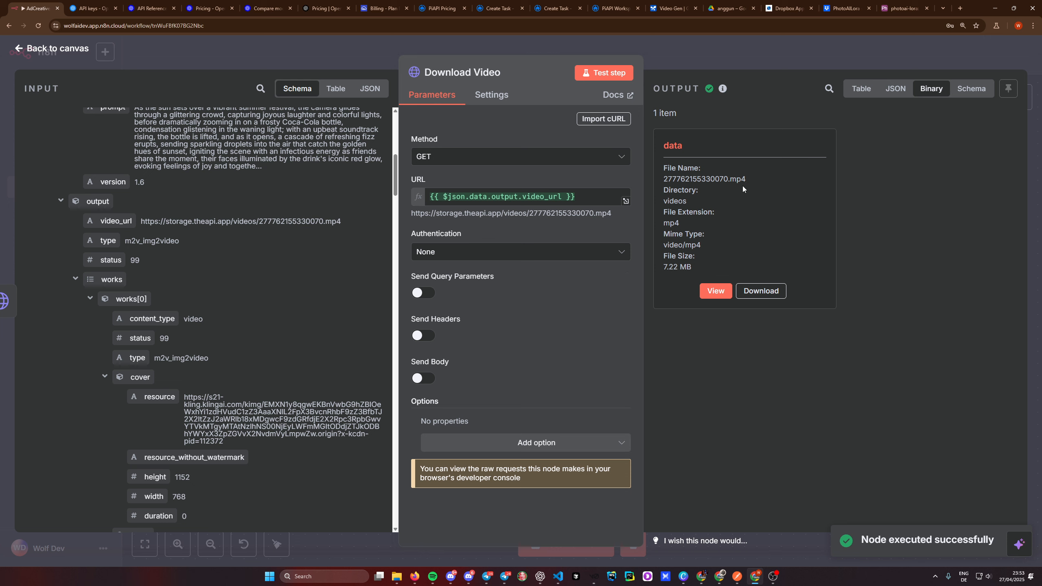
# - Examine the downloaded file's name, preview the video from Download Video's binary output, and return to the canvas
pyautogui.moveTo(746, 179); pyautogui.dragTo(687, 180)
pyautogui.click(768, 199)
pyautogui.click(716, 291)
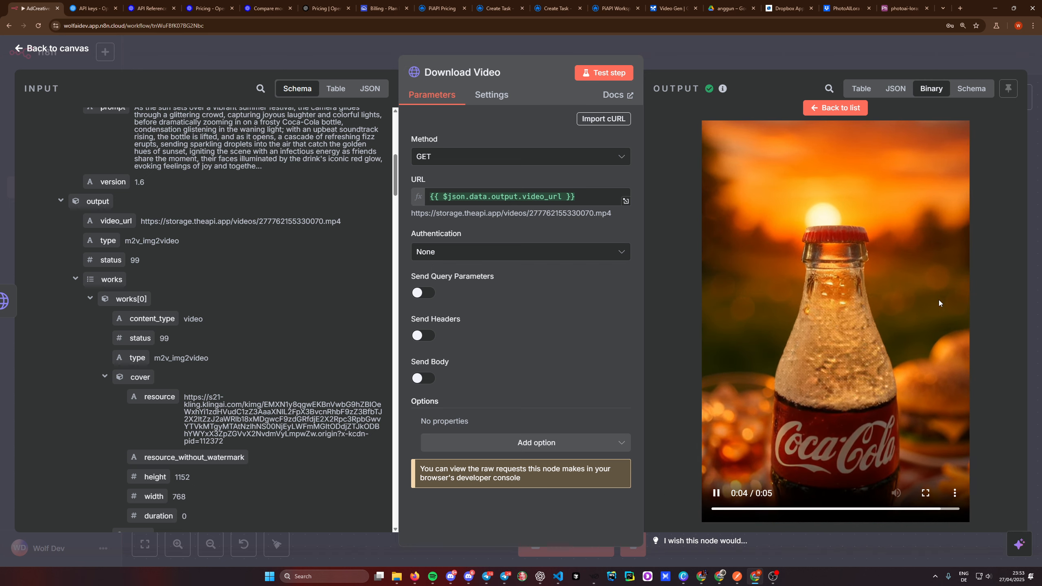
pyautogui.click(715, 492)
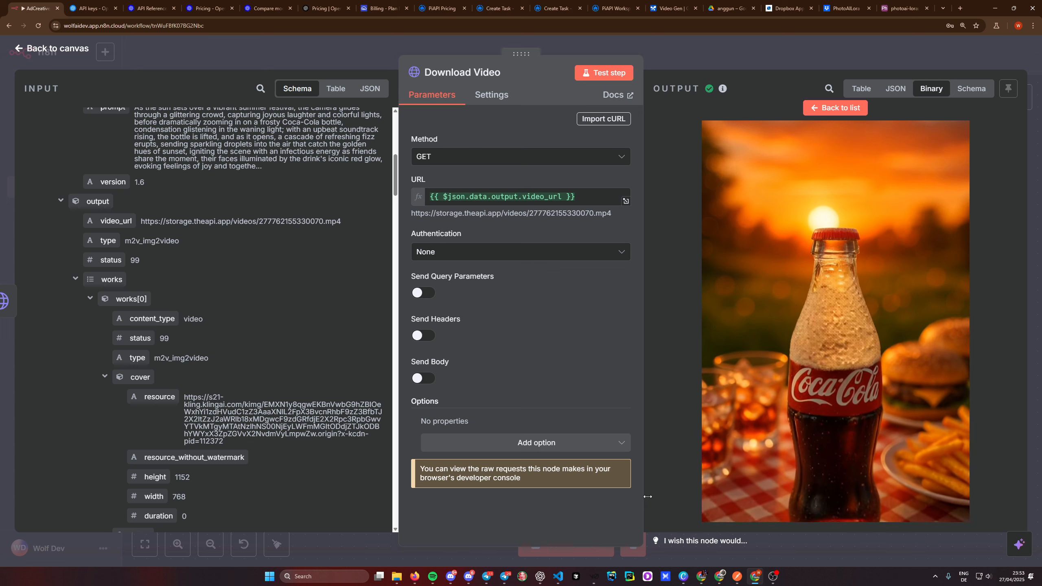
pyautogui.click(713, 509)
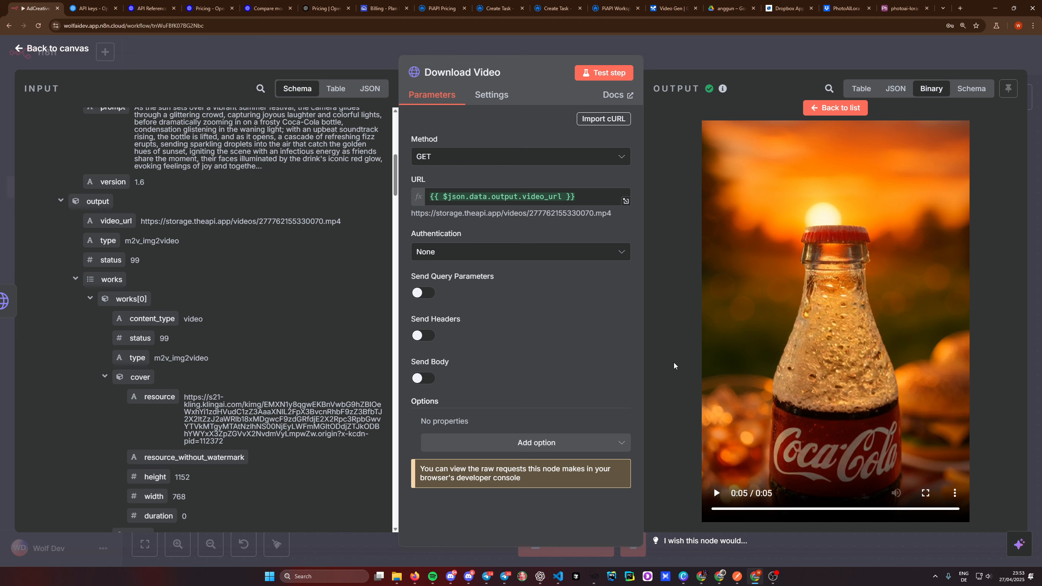
pyautogui.press('Escape')
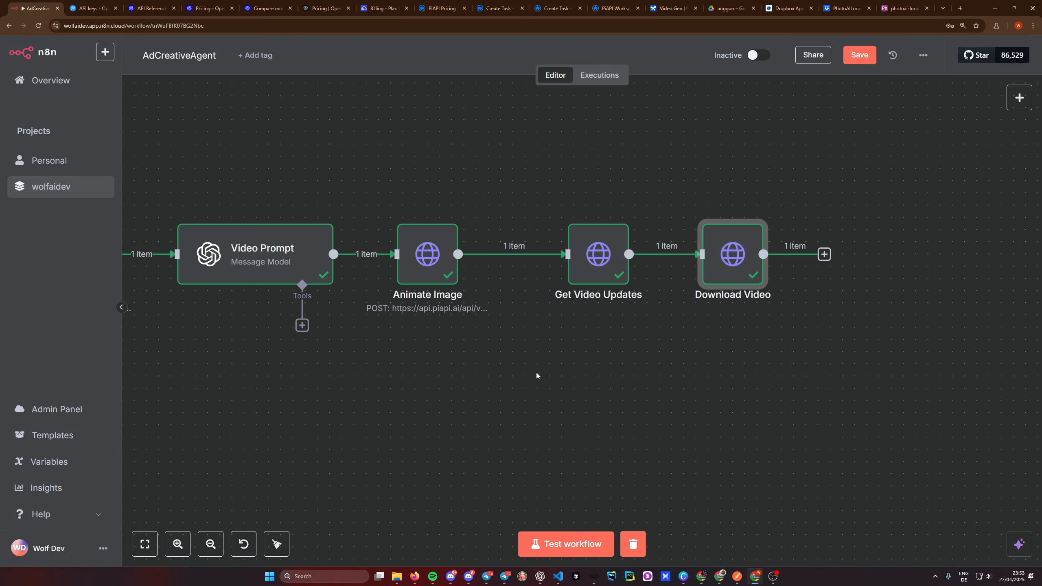
# - Add a Telegram "Send a video" node after Download Video and set its credential to WolfAdCreativeAgent
pyautogui.hotkey('alt', 'Tab')
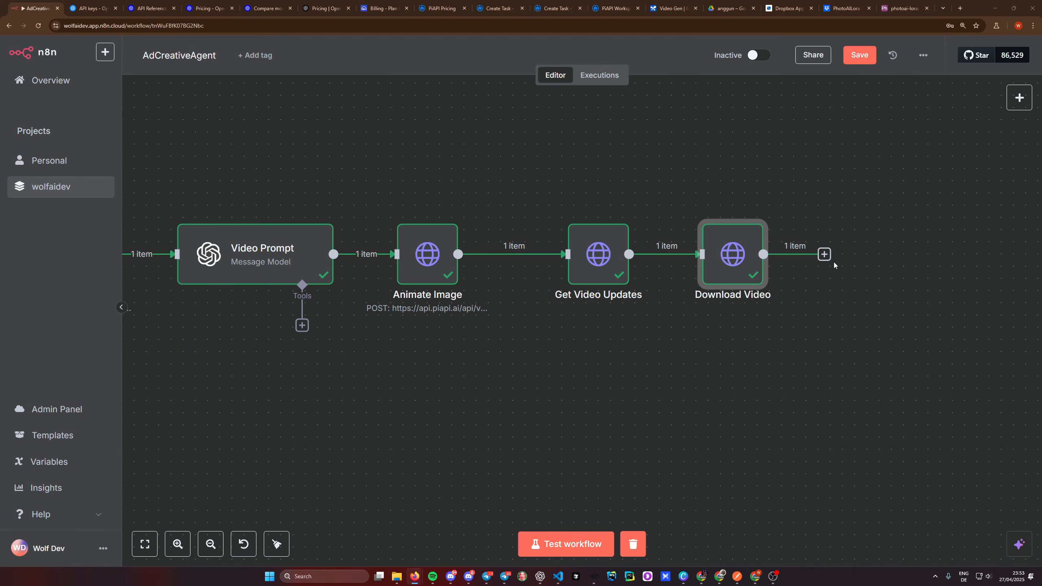
pyautogui.click(826, 255)
pyautogui.write('tele')
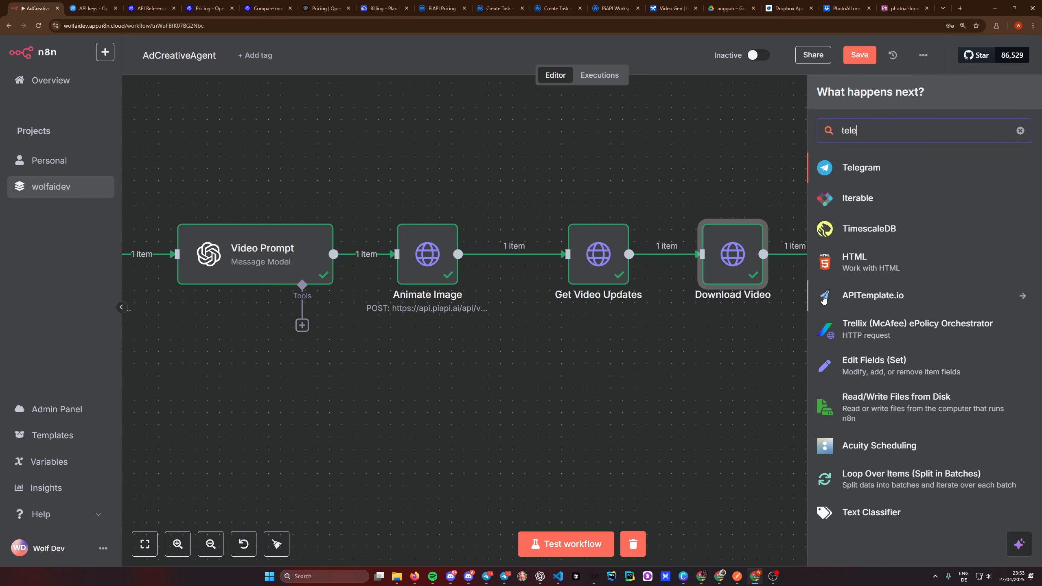
pyautogui.click(874, 177)
pyautogui.scroll(-7, 930, 345)
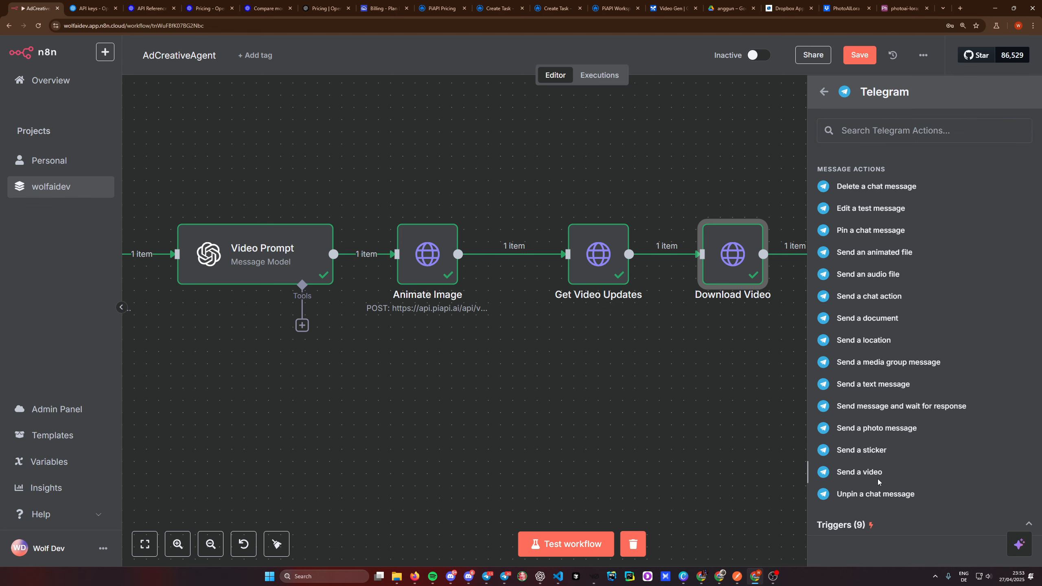
pyautogui.click(878, 480)
pyautogui.click(456, 133)
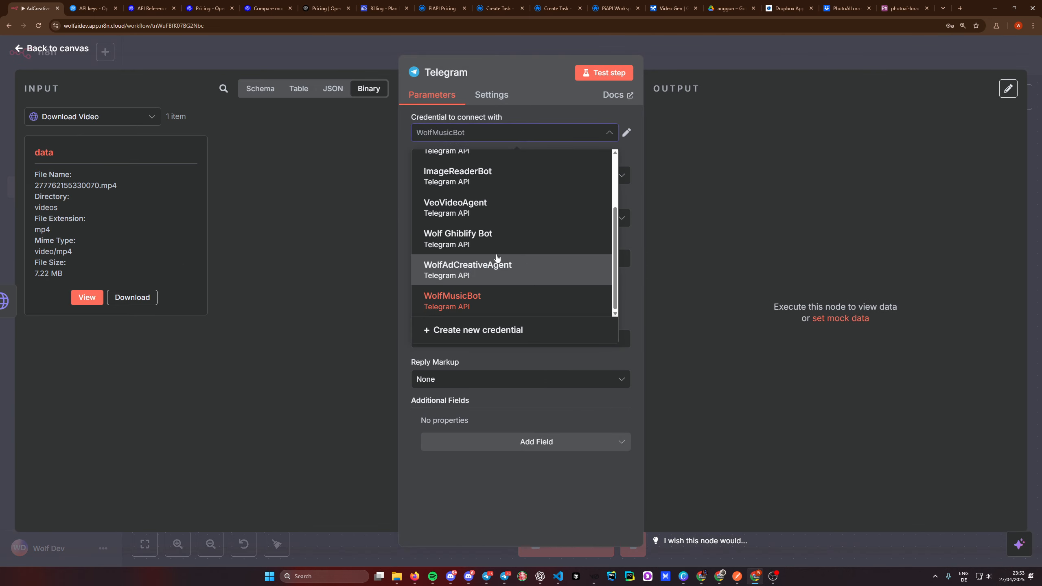
pyautogui.scroll(1, 496, 278)
pyautogui.click(473, 287)
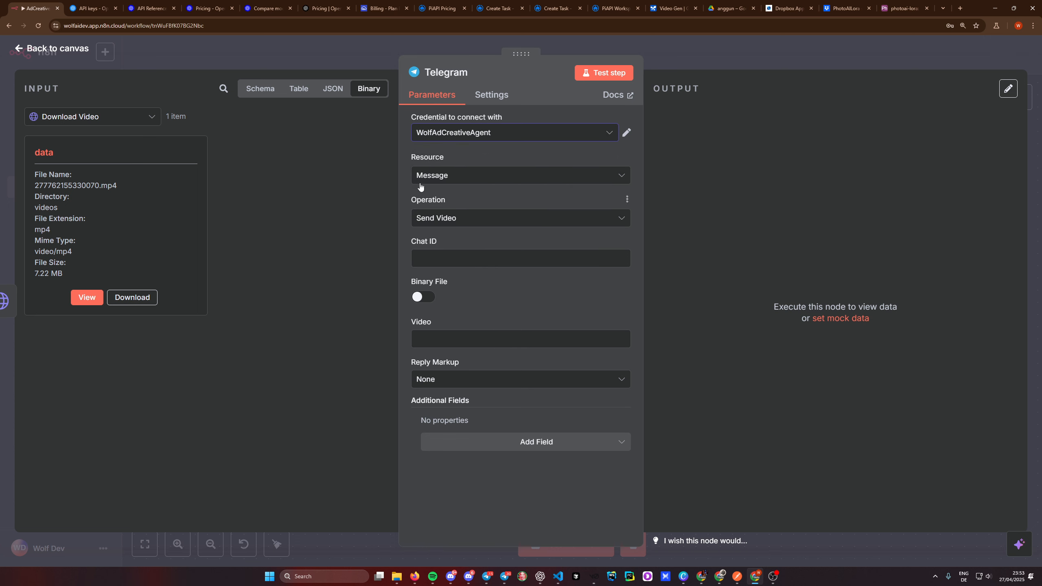
# - Check the WolfAdCreativeAgent bot chat in Telegram, then return to the node's settings and its credential selection
pyautogui.click(505, 577)
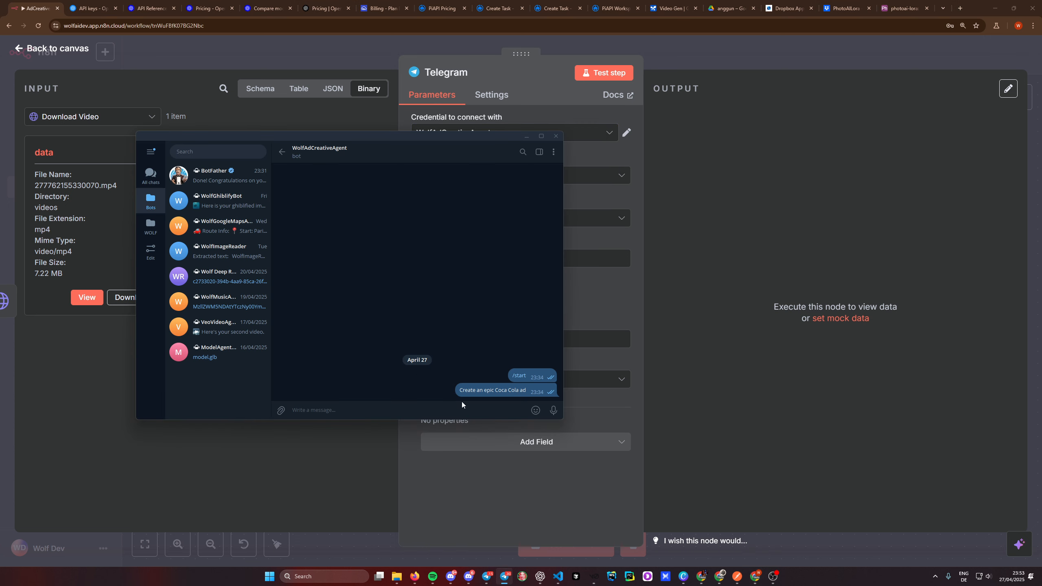
pyautogui.moveTo(468, 390); pyautogui.dragTo(512, 390)
pyautogui.click(527, 136)
pyautogui.click(525, 134)
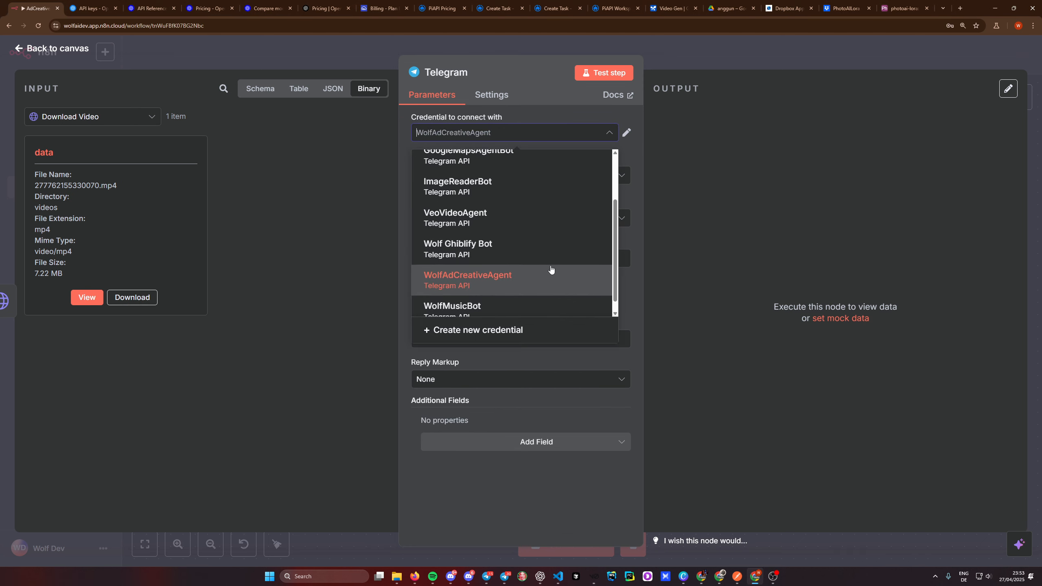
pyautogui.click(404, 137)
# - Rename the Telegram node "Send Video"
pyautogui.click(443, 74)
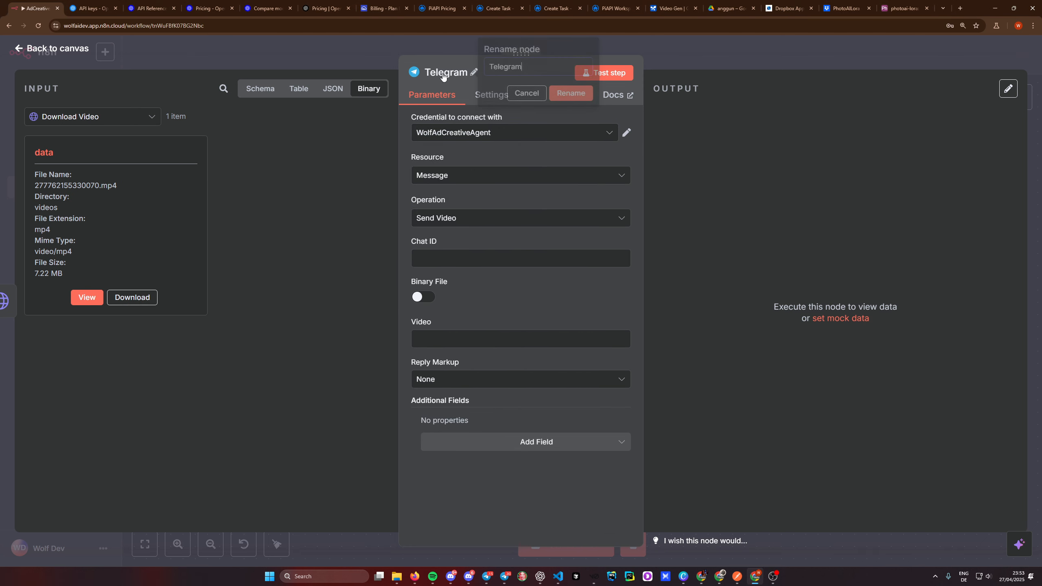
pyautogui.write('Send Video')
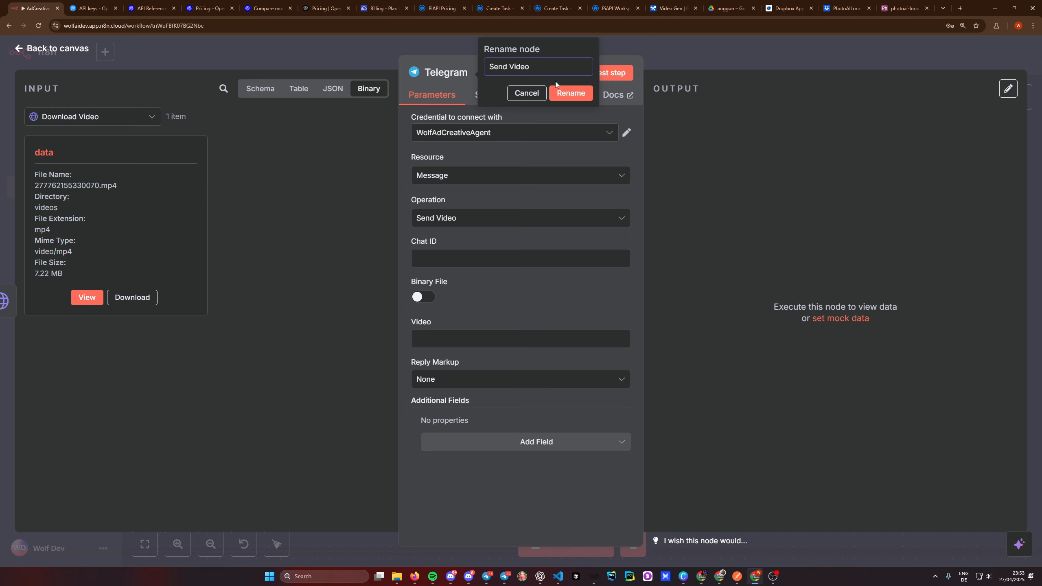
pyautogui.click(571, 93)
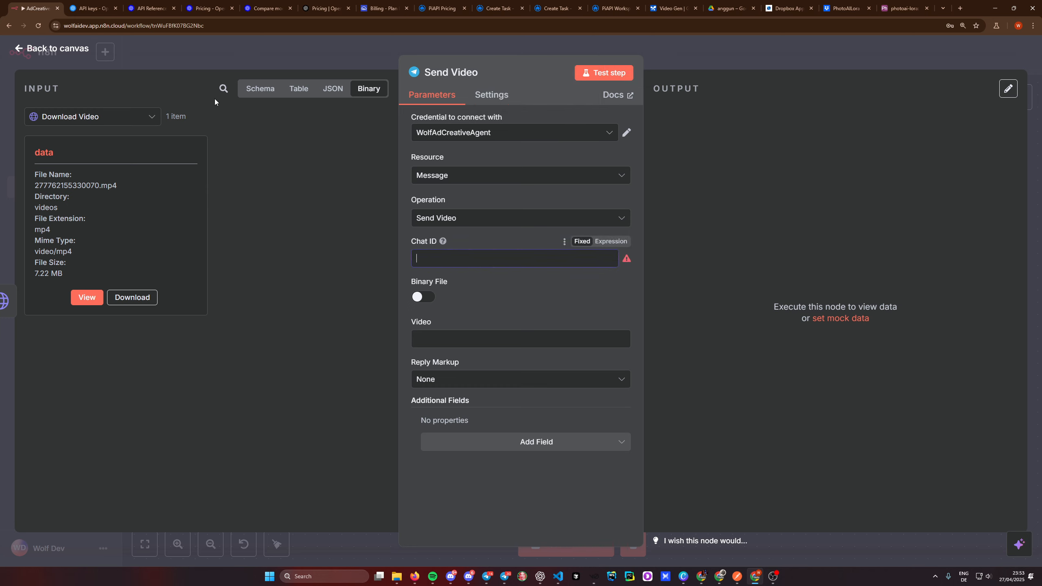
# - Map the Telegram Trigger's message chat id into Send Video's Chat ID as an expression
pyautogui.click(92, 116)
pyautogui.scroll(-1, 103, 206)
pyautogui.click(85, 282)
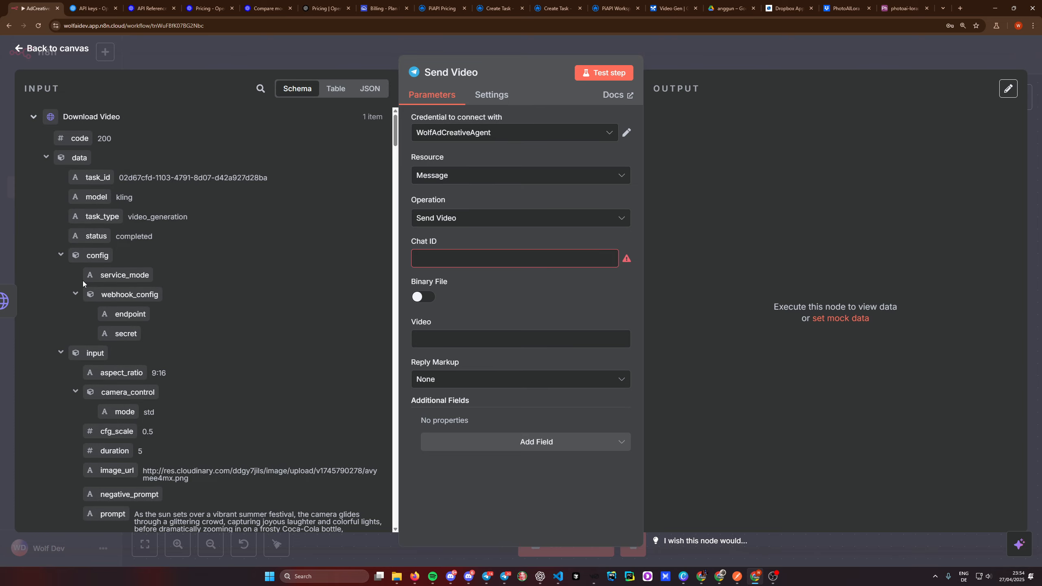
pyautogui.scroll(-6, 180, 281)
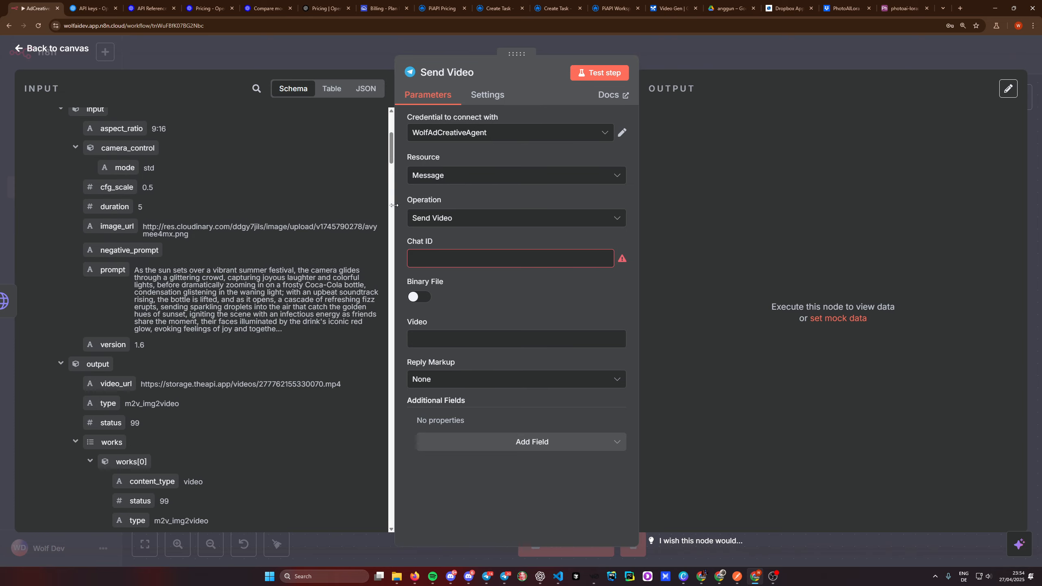
pyautogui.scroll(-10, 246, 288)
pyautogui.scroll(-10, 222, 353)
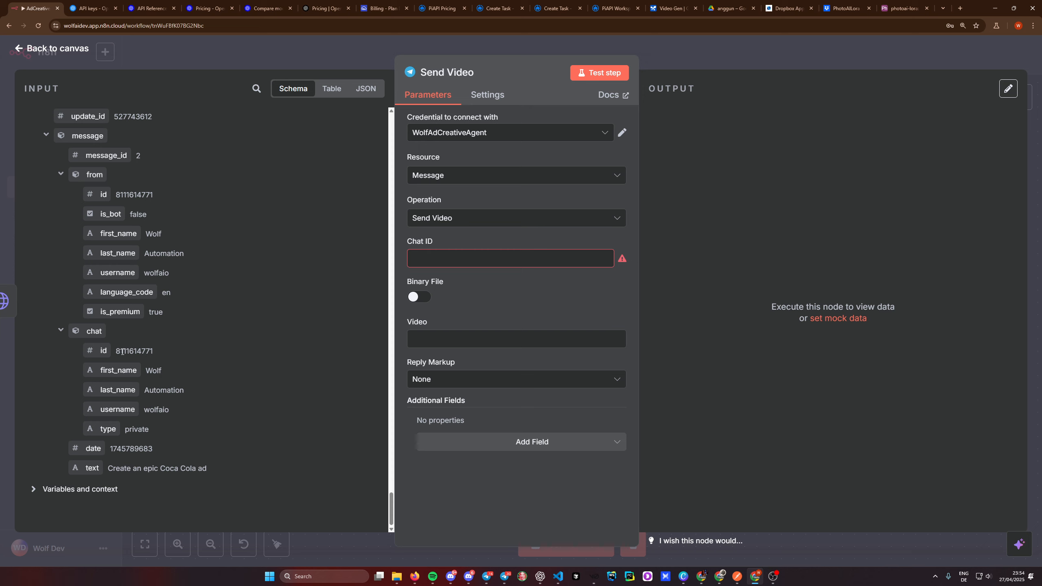
pyautogui.moveTo(103, 350); pyautogui.dragTo(450, 258)
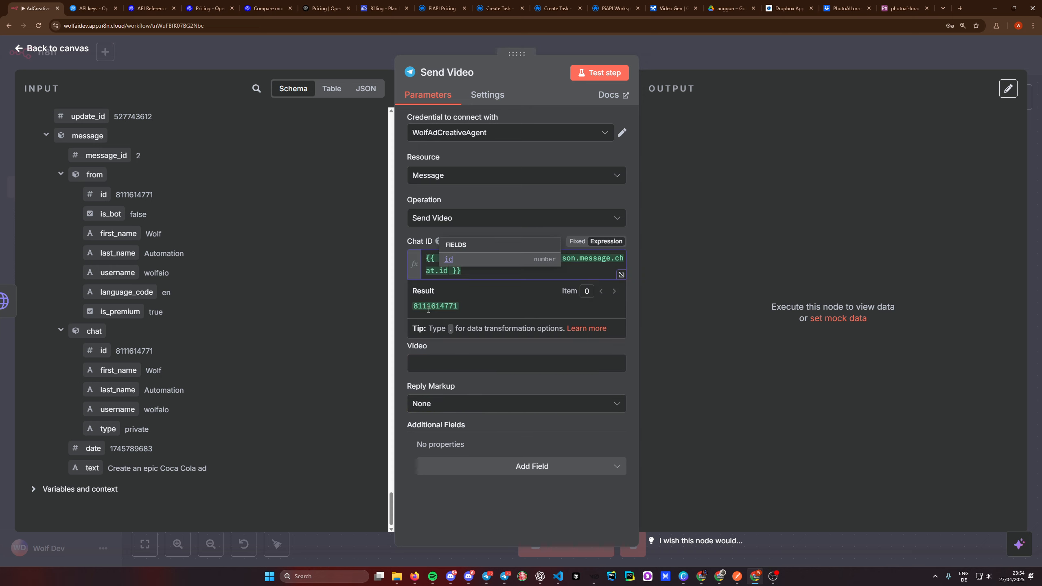
pyautogui.click(398, 300)
# - Enable Binary File on Send Video and add the caption "Here is your ad creative!"
pyautogui.click(417, 322)
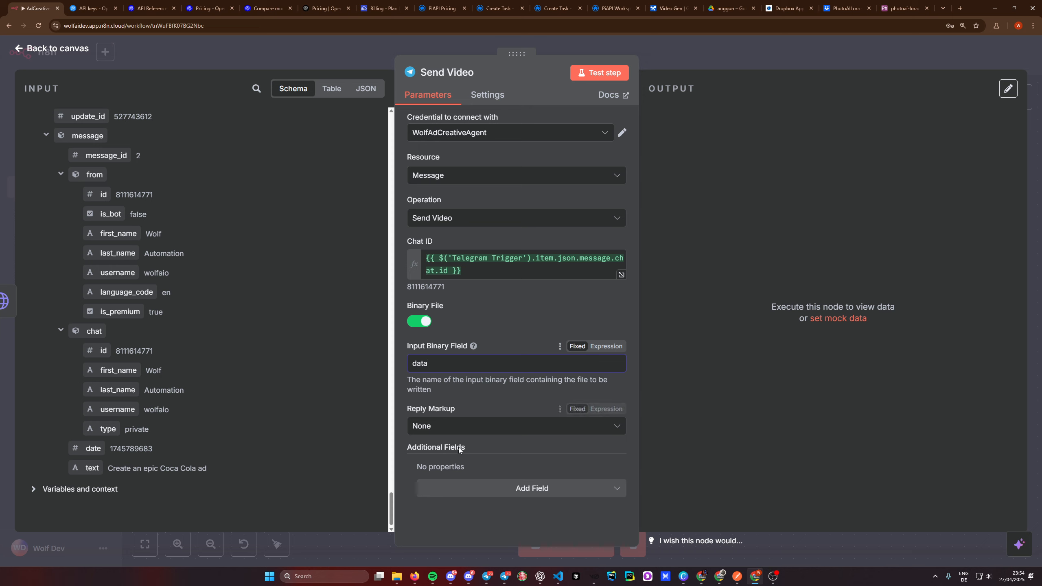
pyautogui.click(469, 496)
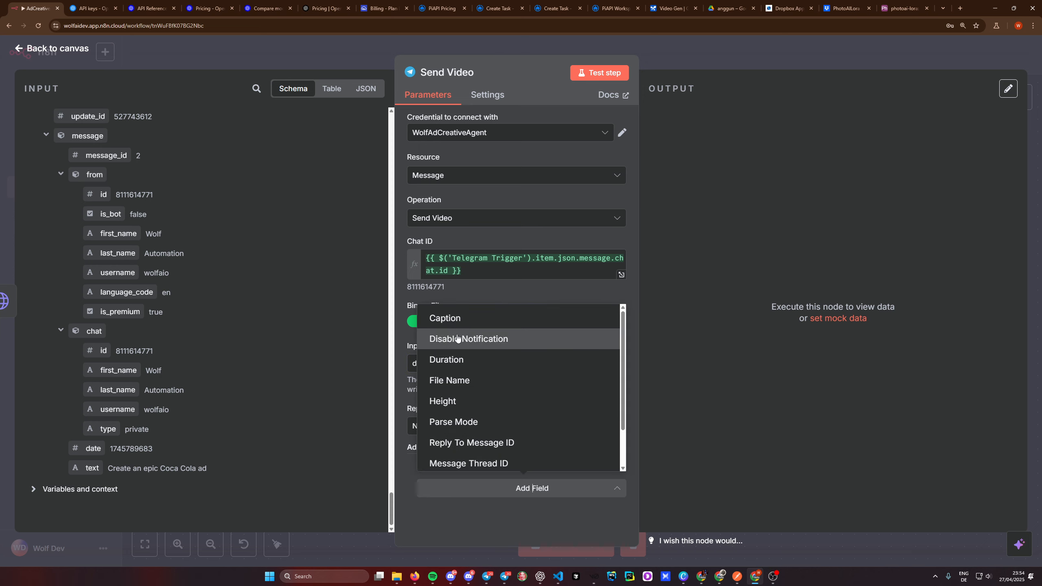
pyautogui.click(445, 318)
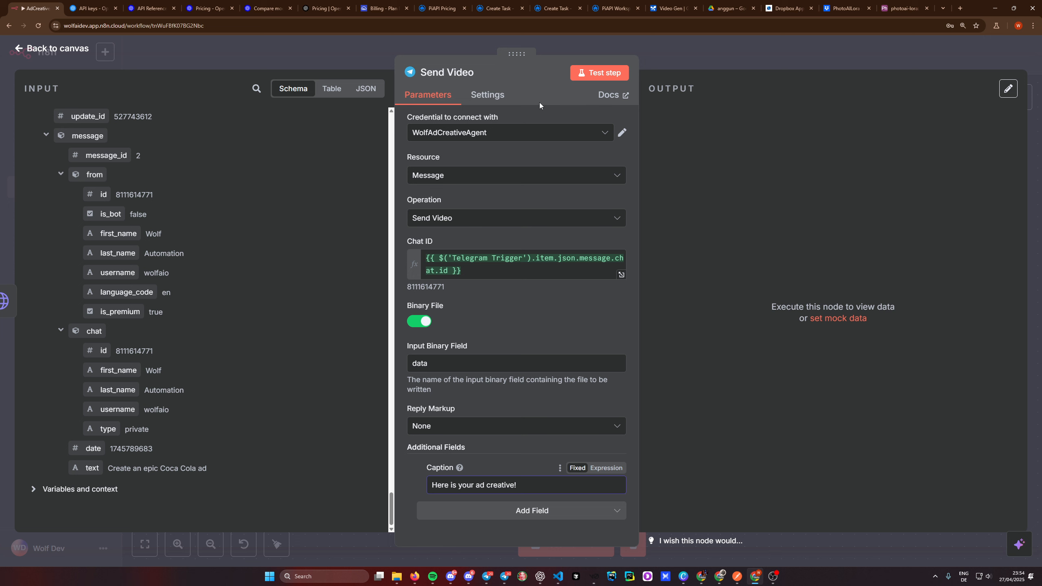
# - Test the Send Video node, review Download Video's output, check the delivered video in the Telegram bot chat, and return to the canvas
pyautogui.click(597, 73)
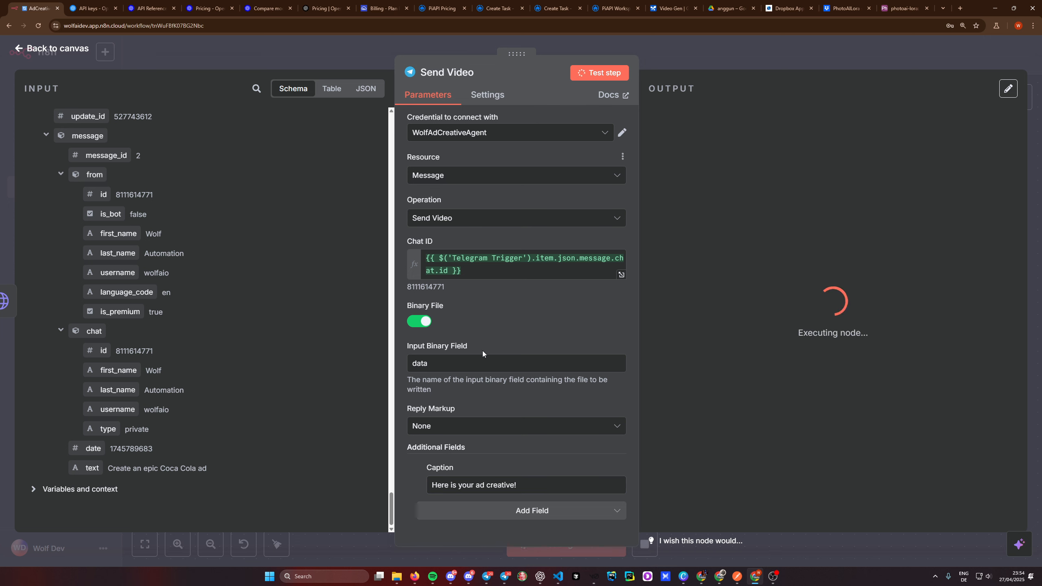
pyautogui.click(505, 577)
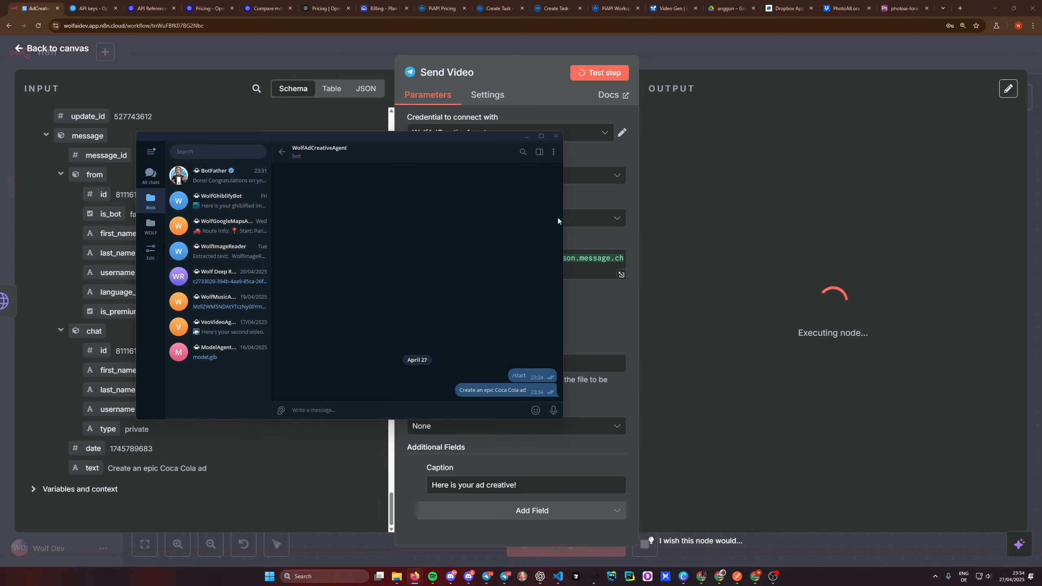
pyautogui.click(709, 42)
pyautogui.doubleClick(726, 268)
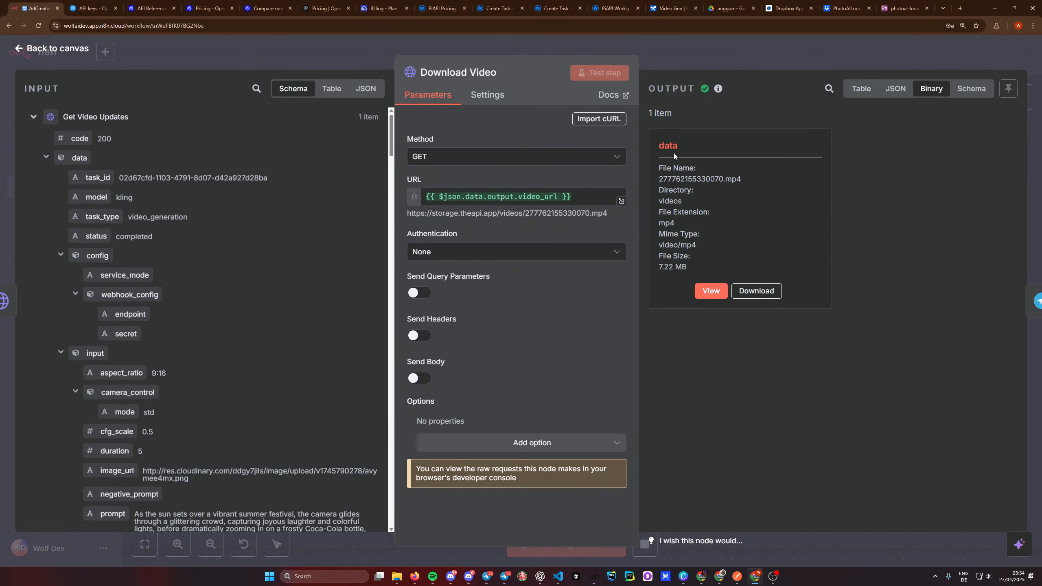
pyautogui.click(741, 51)
pyautogui.doubleClick(871, 262)
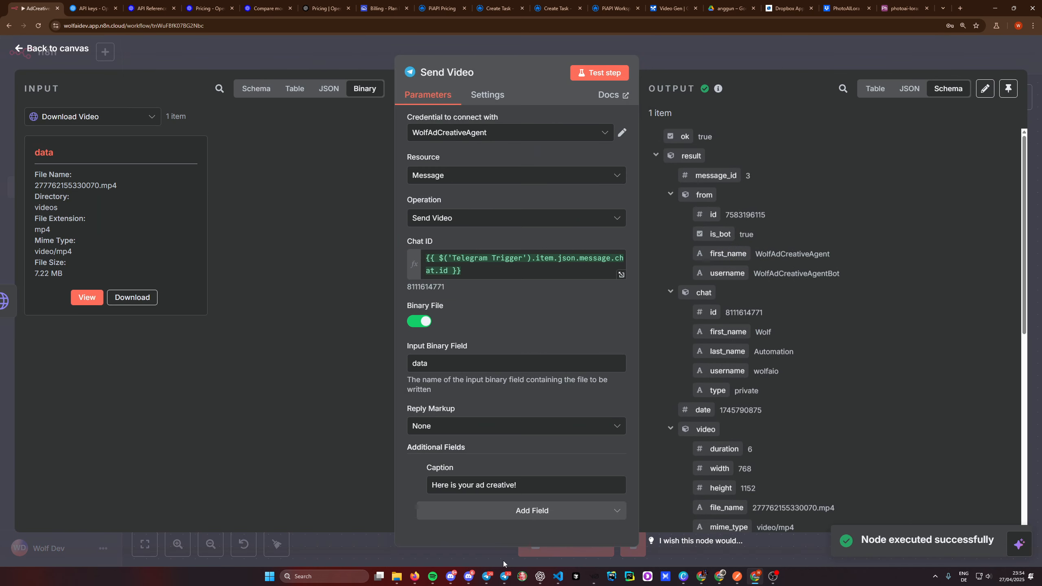
pyautogui.click(504, 576)
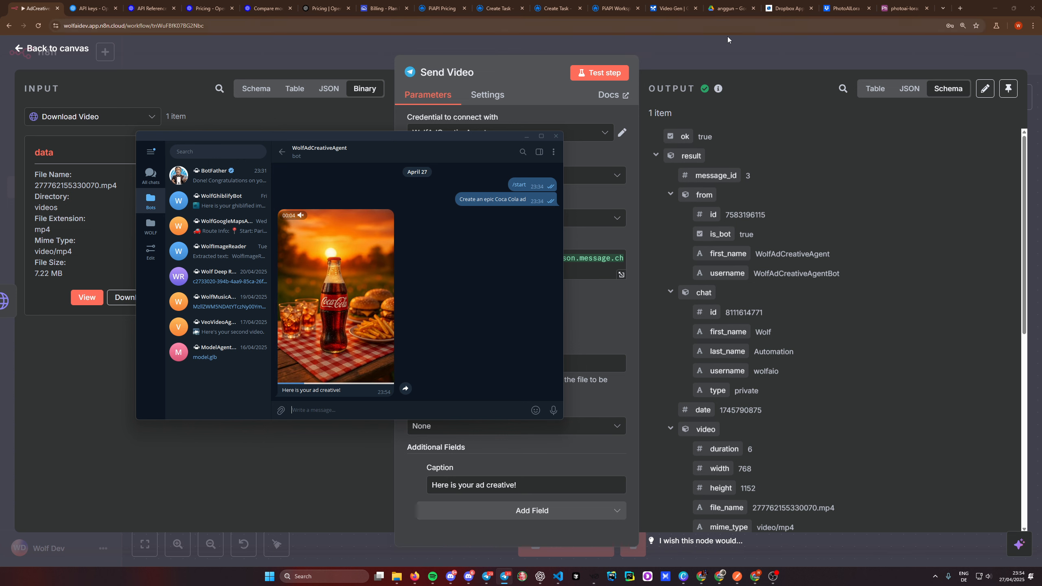
pyautogui.click(732, 52)
# - Save the AdCreativeAgent workflow and bring its entire node chain into view
pyautogui.scroll(-3, 562, 380)
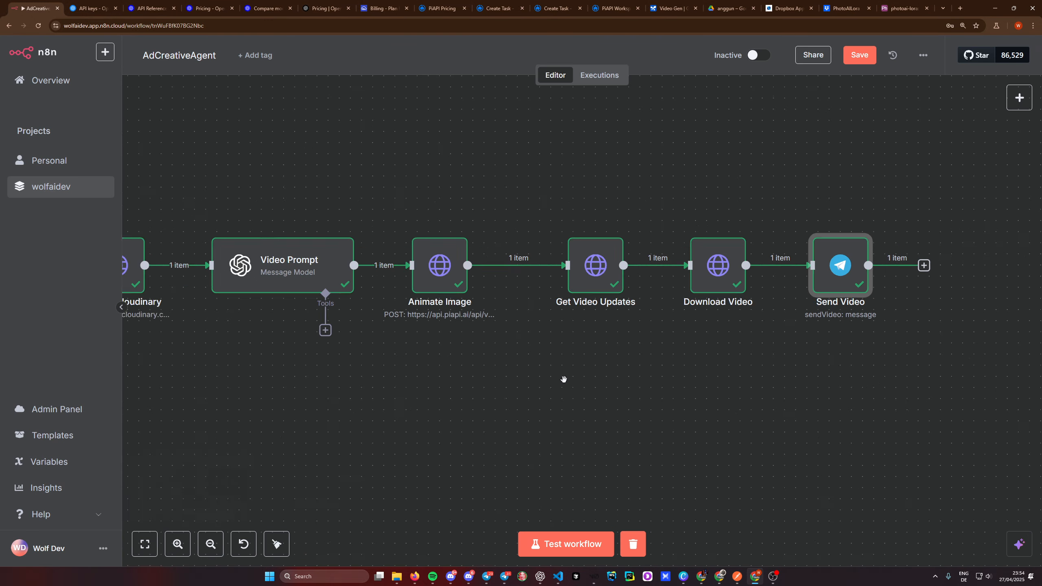
pyautogui.moveTo(465, 384); pyautogui.dragTo(646, 366)
pyautogui.hotkey('ctrl', 's')
pyautogui.scroll(-3, 651, 373)
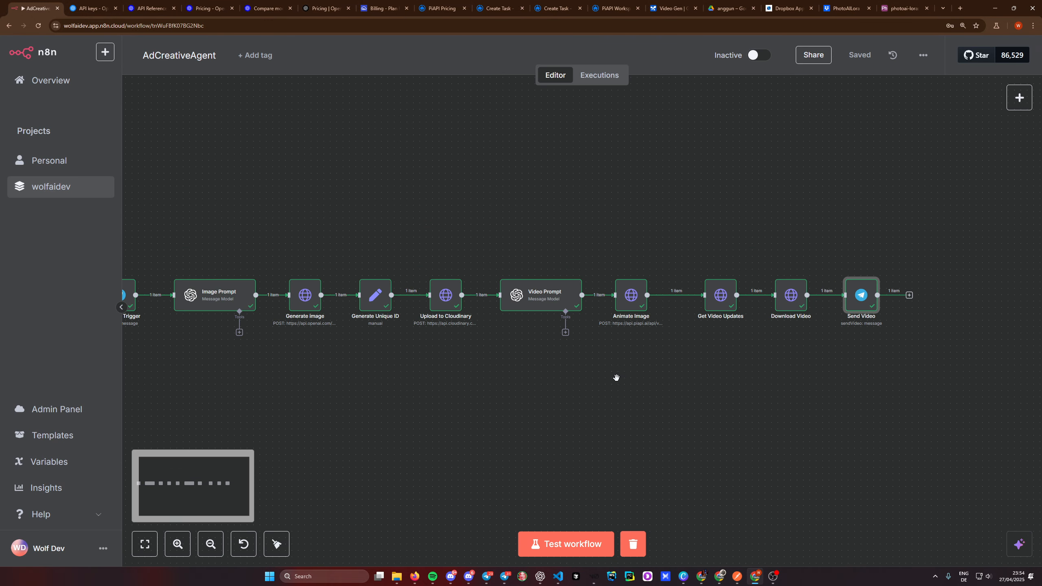
pyautogui.scroll(2, 671, 378)
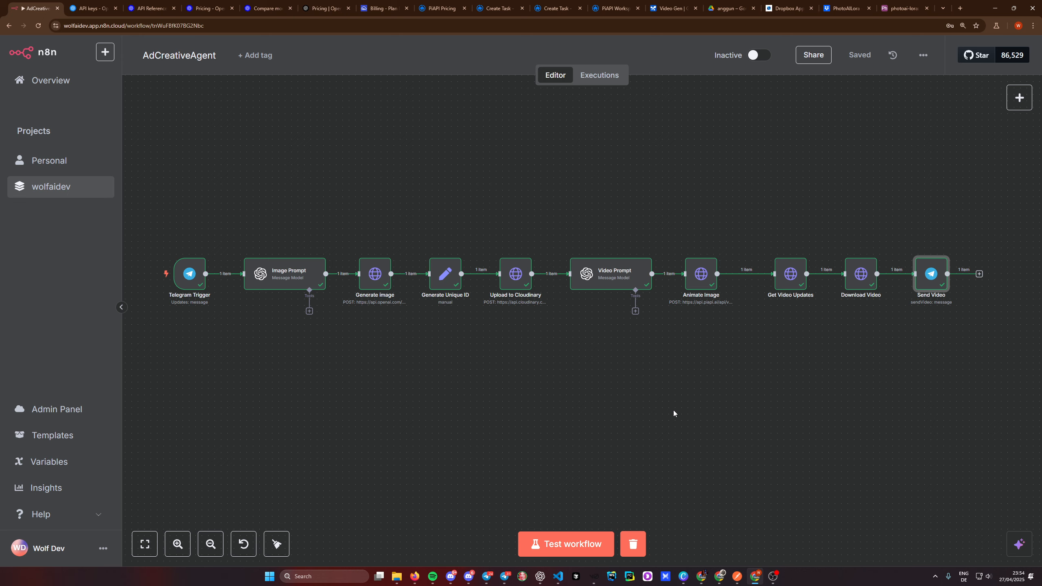
# - Start a test run of the whole workflow and stop it, clearing the previous execution results
pyautogui.moveTo(675, 412); pyautogui.dragTo(619, 280)
pyautogui.click(566, 544)
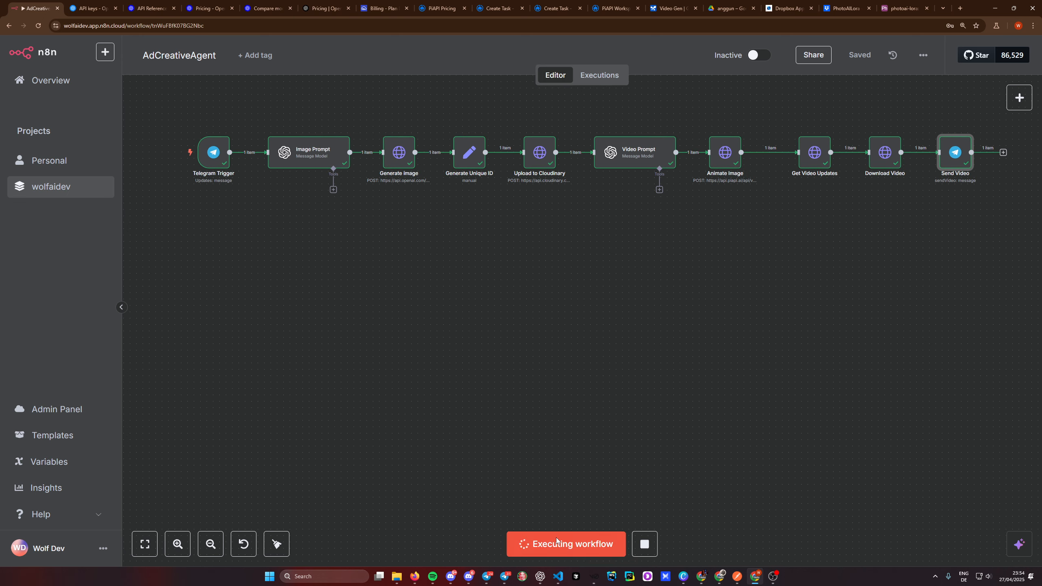
pyautogui.click(646, 546)
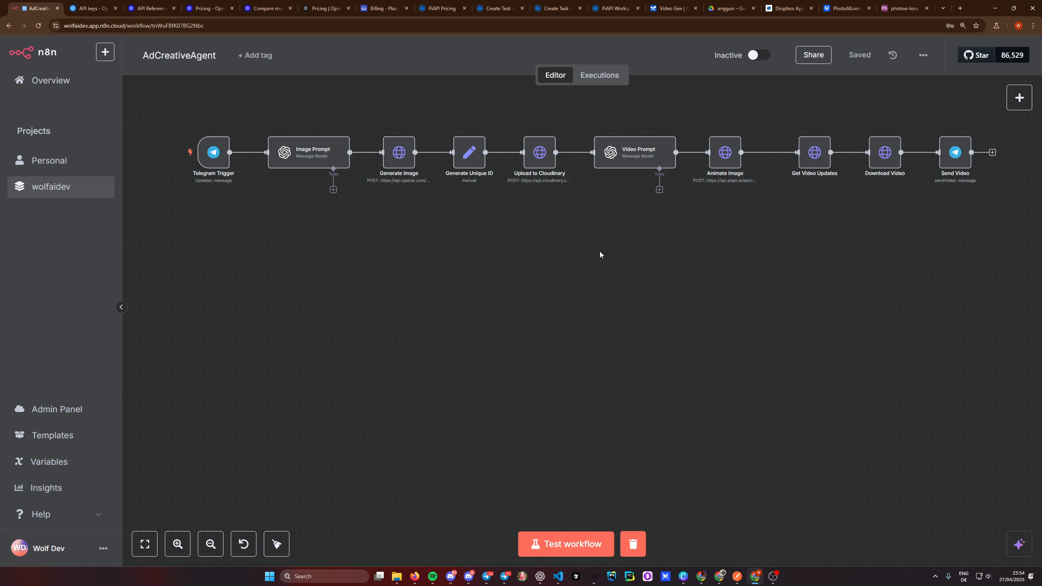
# - Insert a Wait node on the connection between Animate Image and Get Video Updates
pyautogui.scroll(2, 653, 247)
pyautogui.moveTo(828, 220); pyautogui.dragTo(625, 376)
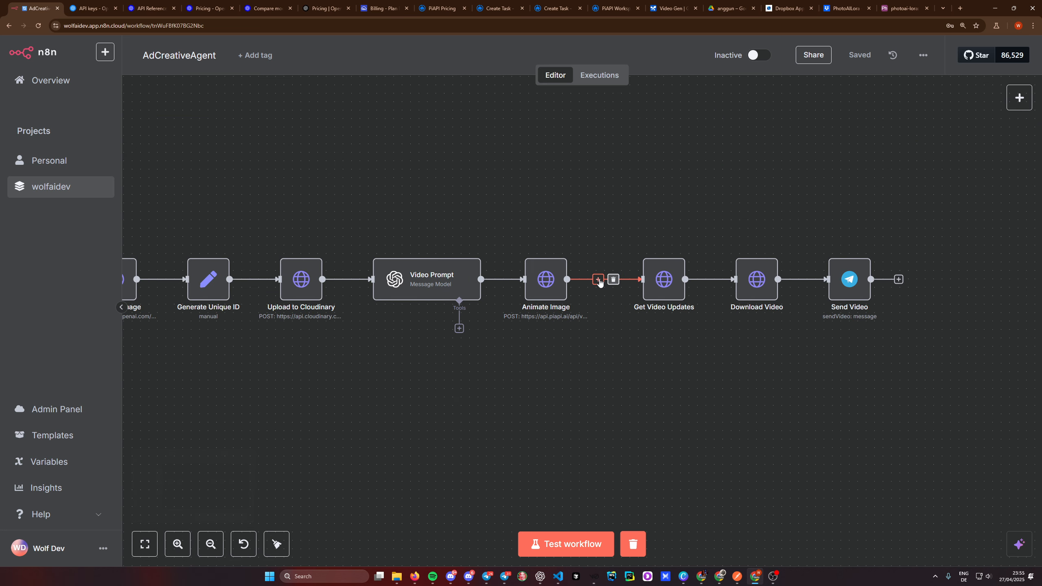
pyautogui.click(599, 281)
pyautogui.write('wa')
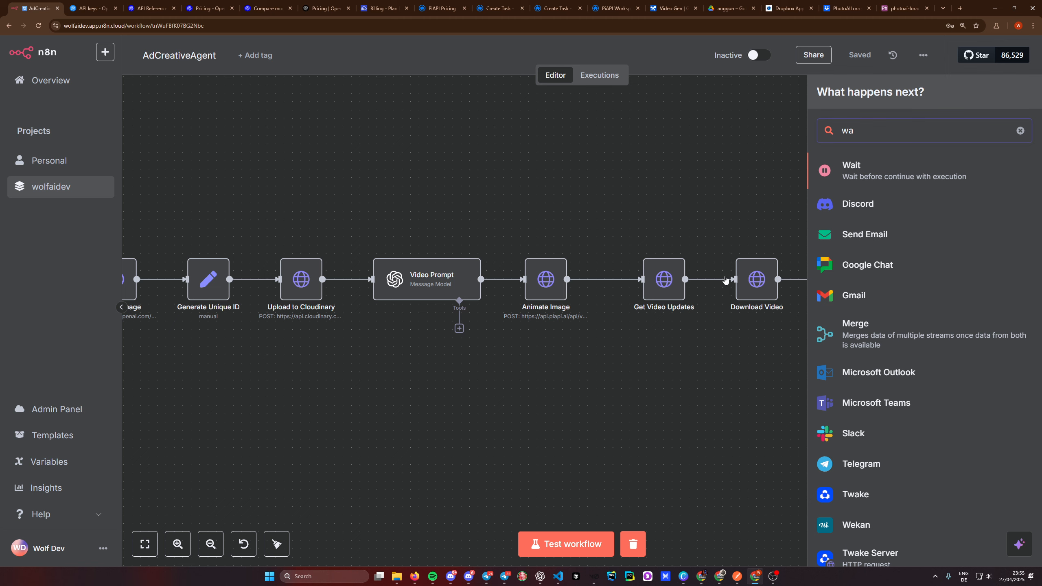
pyautogui.click(869, 178)
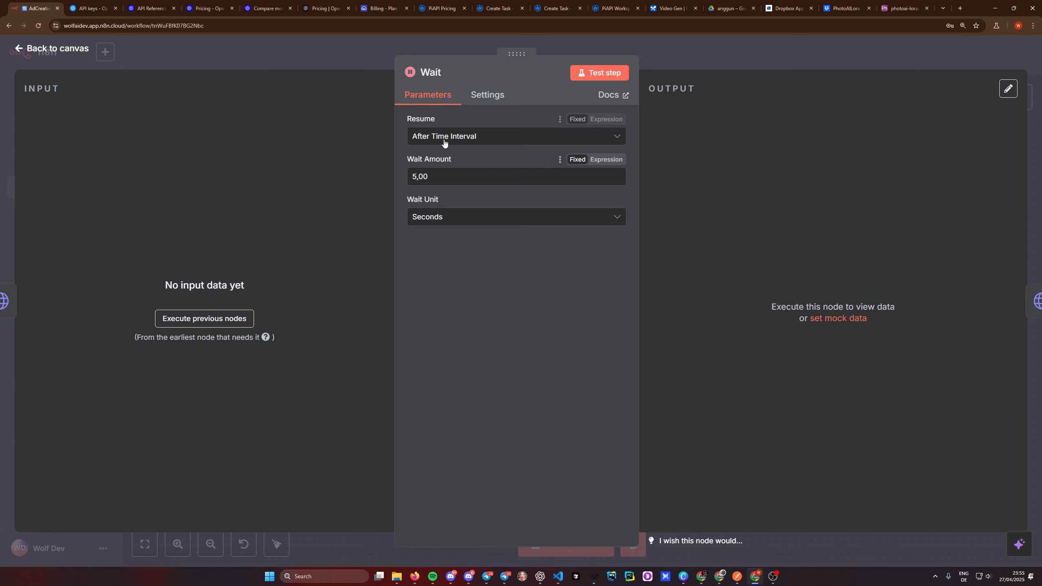
# - Set the Wait node to pause for 3 minutes and return to the canvas
pyautogui.click(442, 216)
pyautogui.click(451, 268)
pyautogui.hotkey('shift', 'Tab')
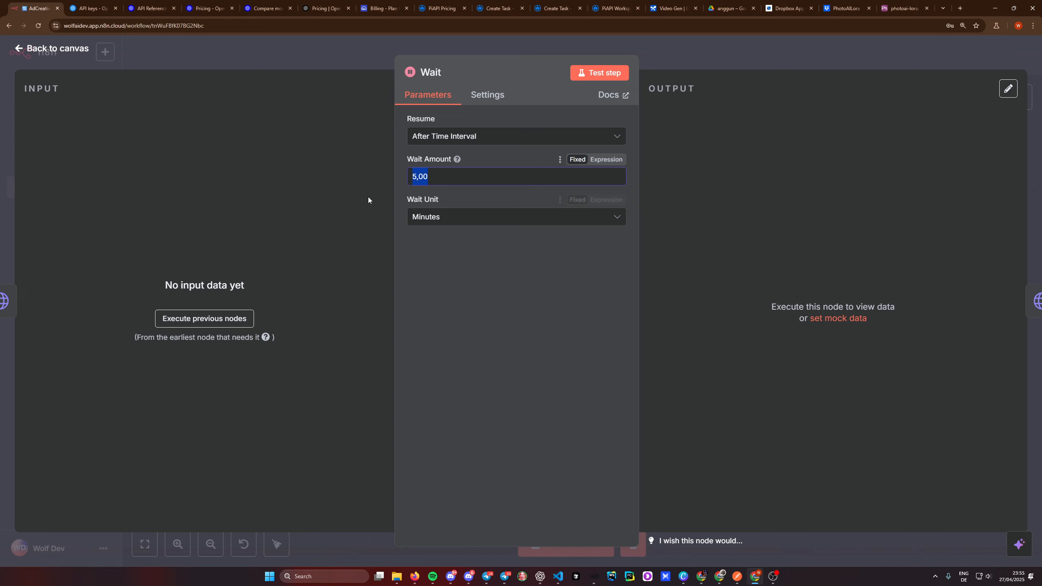
pyautogui.write('3')
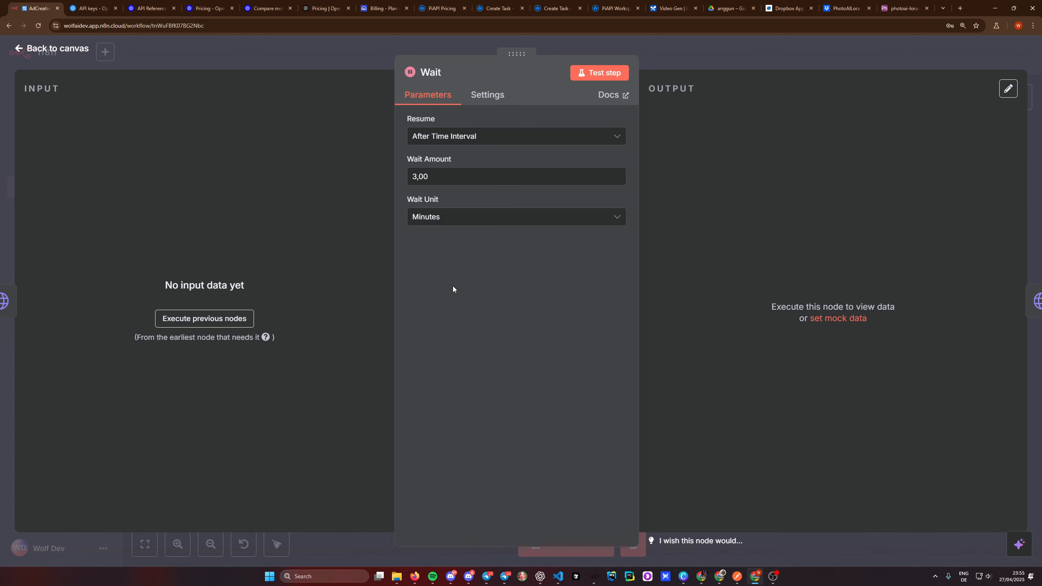
pyautogui.click(703, 43)
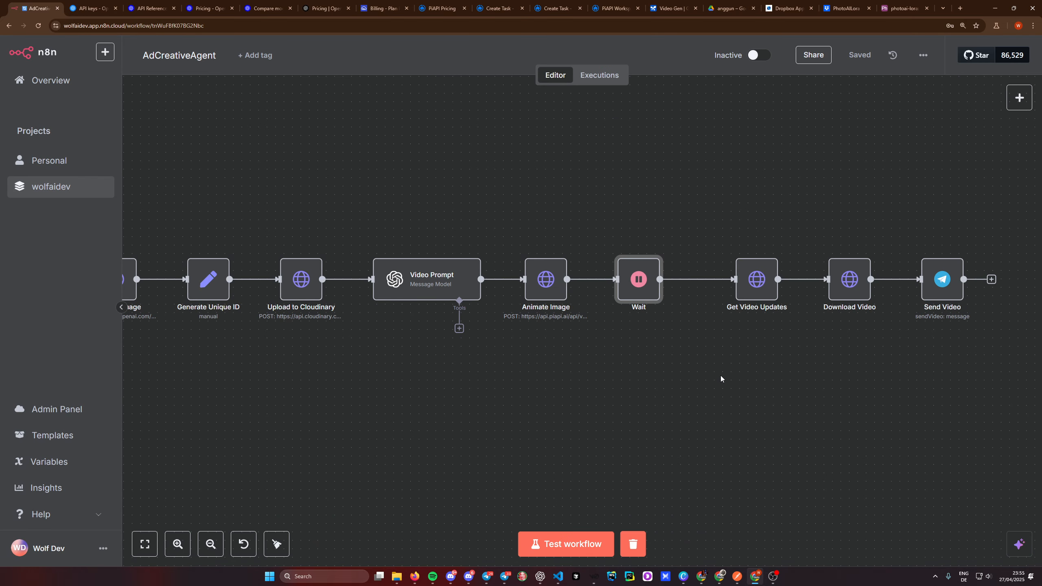
# - Review the request settings of the Get Video Updates node and return to the canvas
pyautogui.scroll(-3, 595, 391)
pyautogui.scroll(-1, 600, 338)
pyautogui.moveTo(552, 404); pyautogui.dragTo(601, 338)
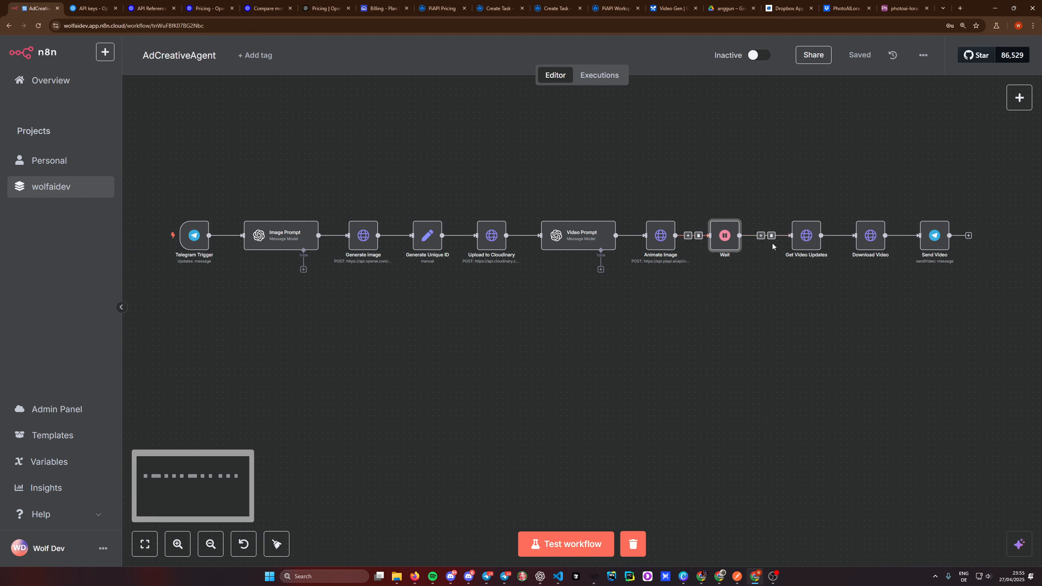
pyautogui.doubleClick(806, 235)
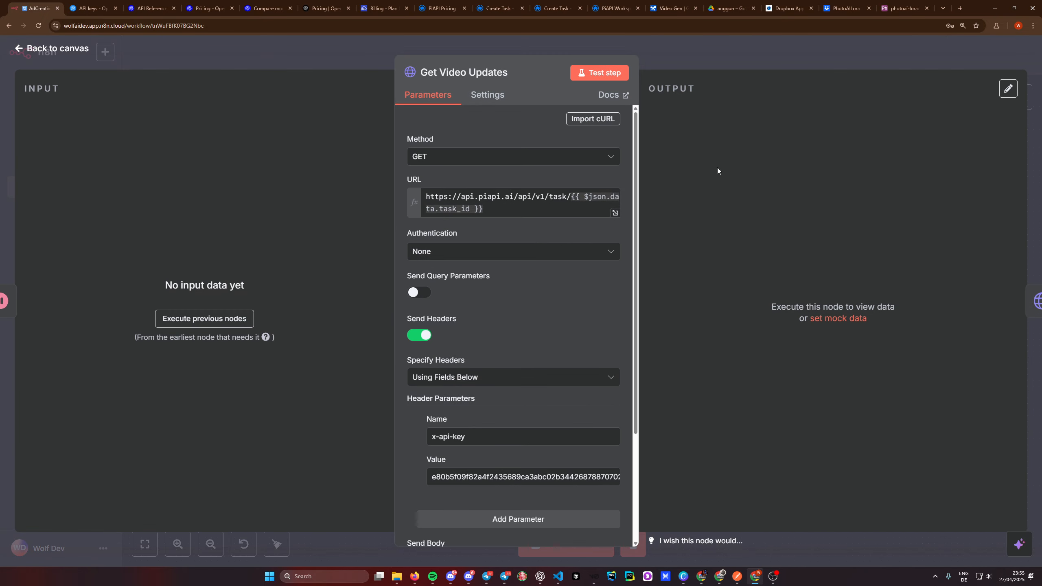
pyautogui.click(757, 51)
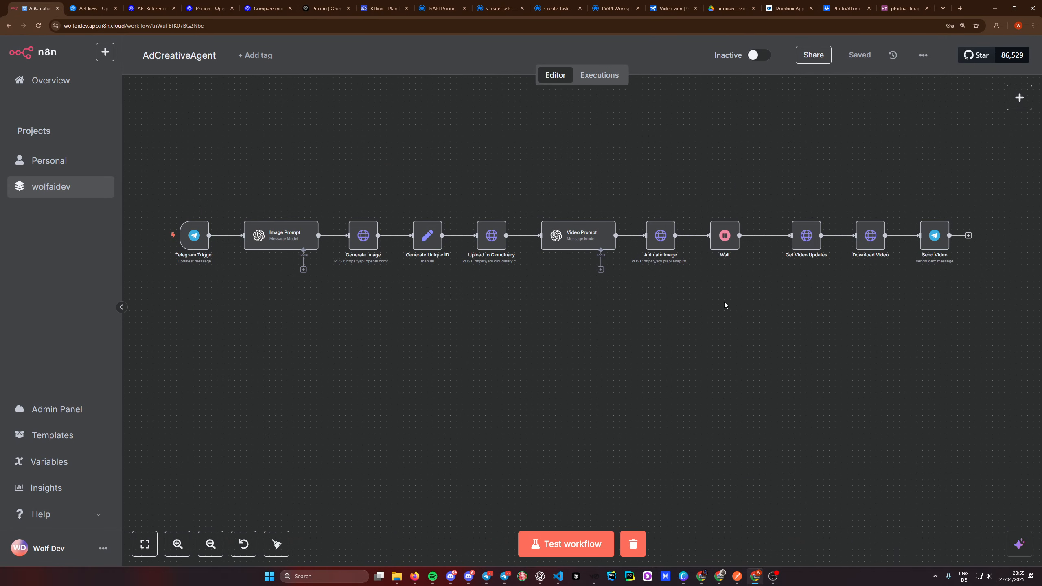
# - Test the whole workflow by messaging the WolfAdCreativeAgent Telegram bot "Create an epic Red Bull can ad with water splashes and a cinematic look"
pyautogui.moveTo(730, 319); pyautogui.dragTo(723, 276)
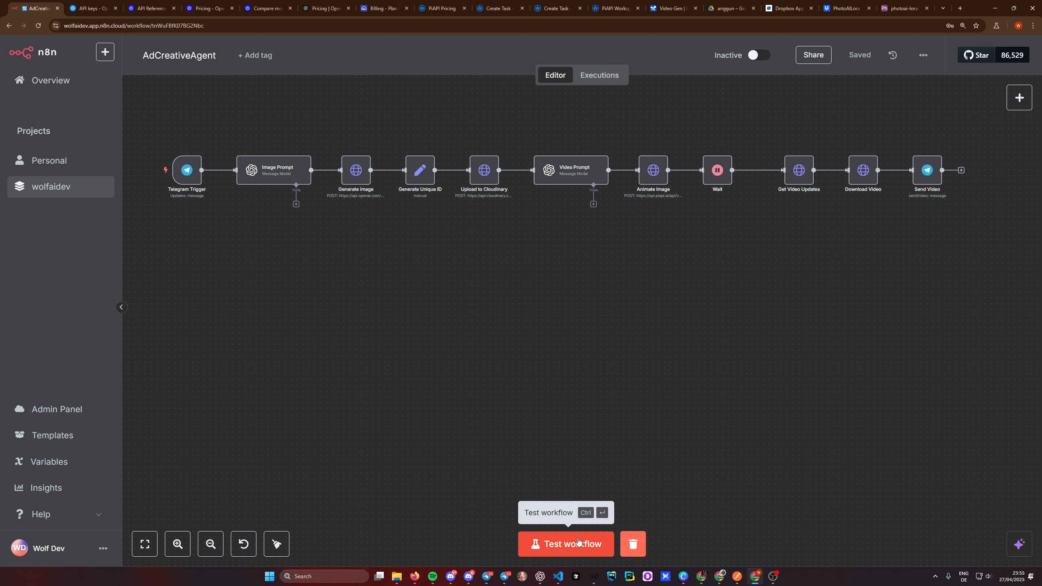
pyautogui.click(566, 544)
pyautogui.click(505, 576)
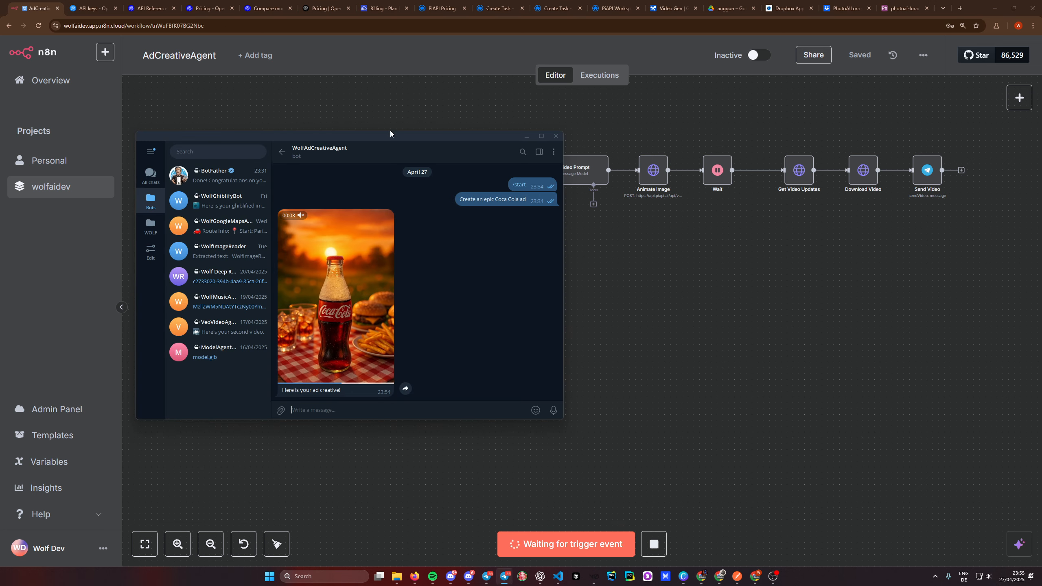
pyautogui.moveTo(389, 139); pyautogui.dragTo(454, 224)
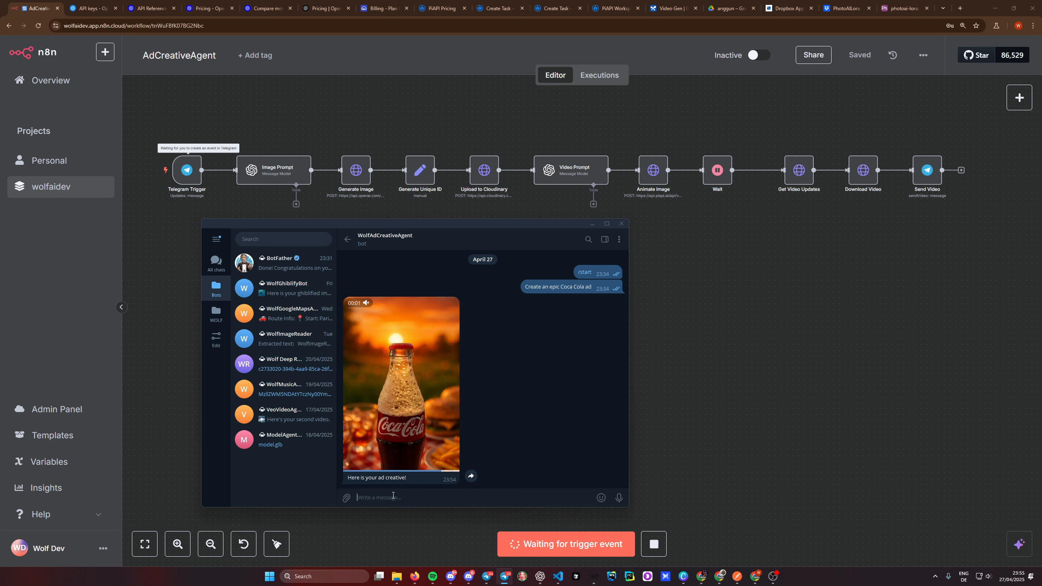
pyautogui.write('Create an epic Red Bull can ad')
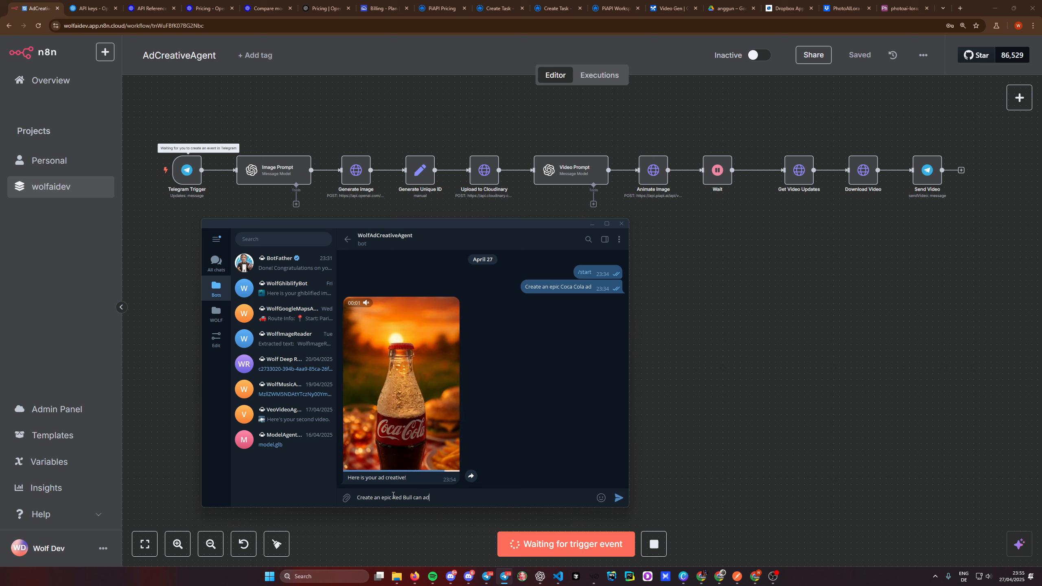
pyautogui.write('wat')
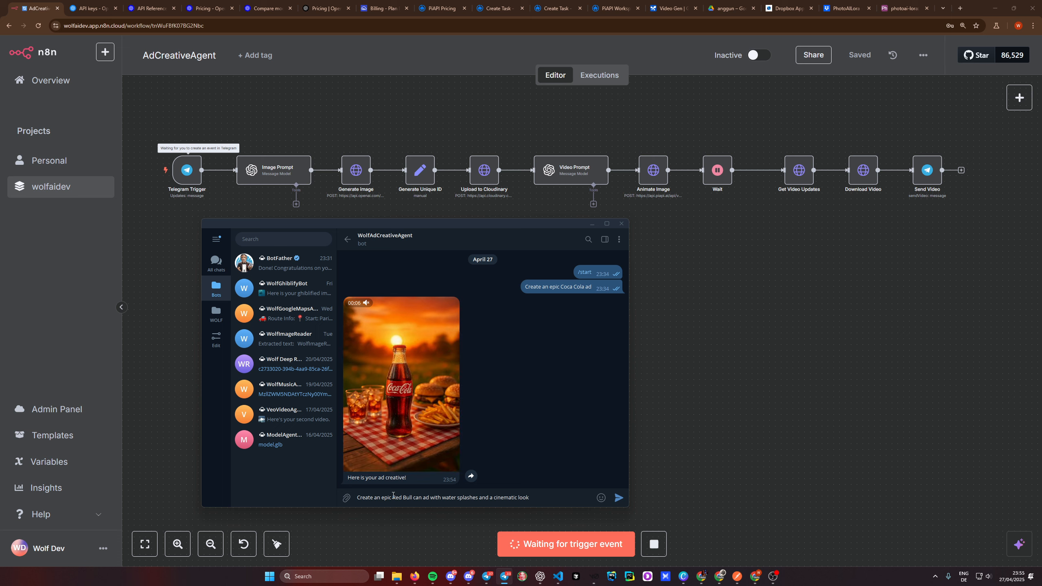
pyautogui.press('Return')
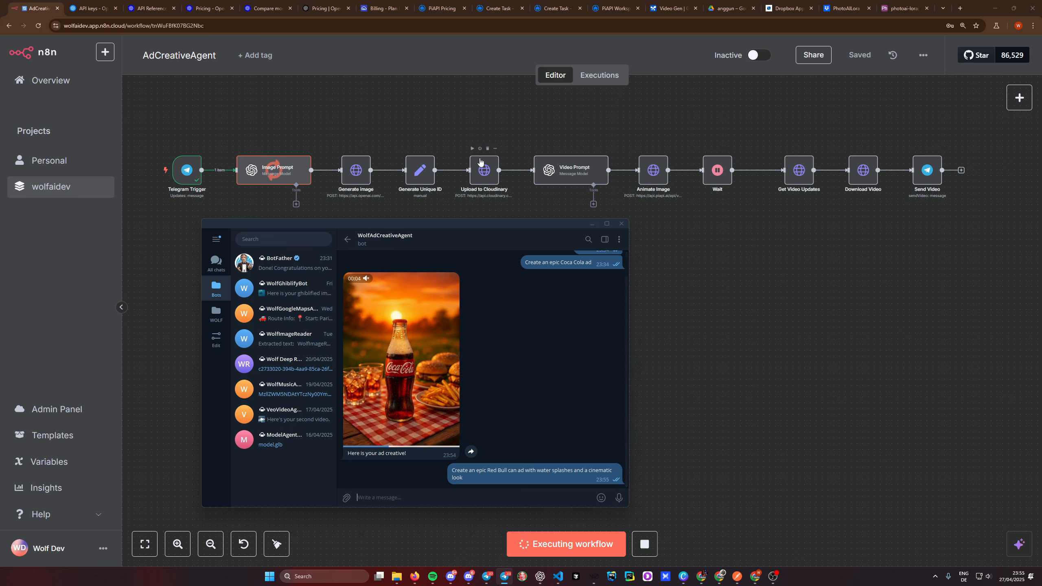
# - Move the Telegram window slightly lower and view the delivered Coca-Cola ad video at full size
pyautogui.moveTo(483, 225); pyautogui.dragTo(481, 238)
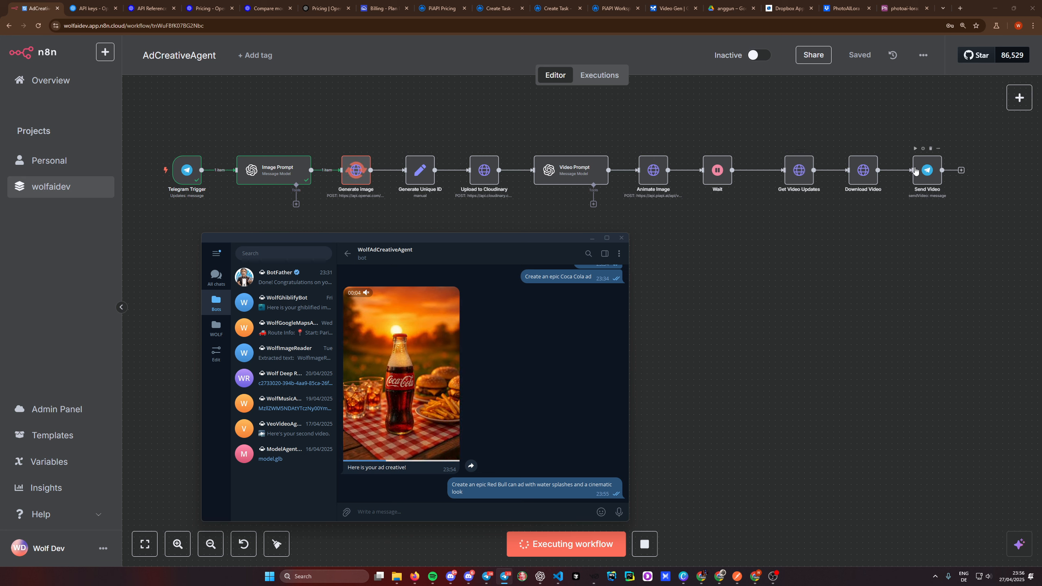
pyautogui.click(401, 374)
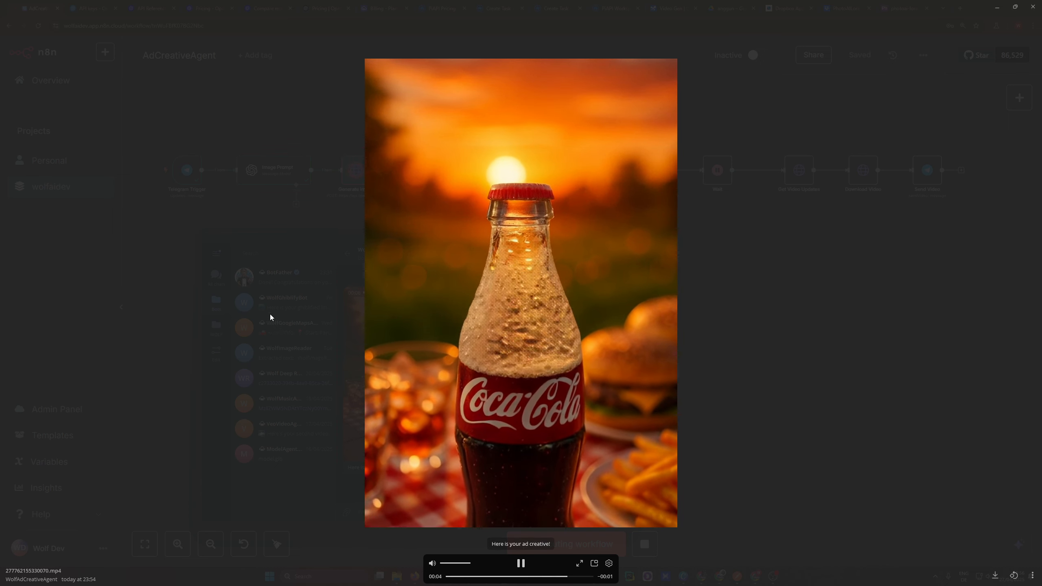
pyautogui.click(270, 312)
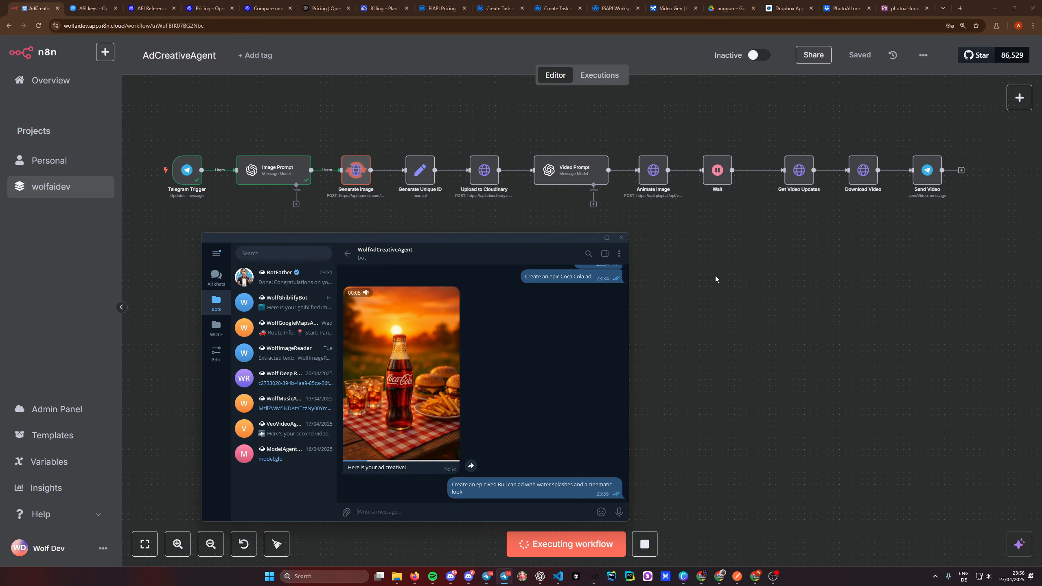
# - Browse the earlier animated ad videos in the separate AdCreativeAgent Telegram chat, replay the Coca-Cola splash one, and put that chat window away
pyautogui.click(486, 576)
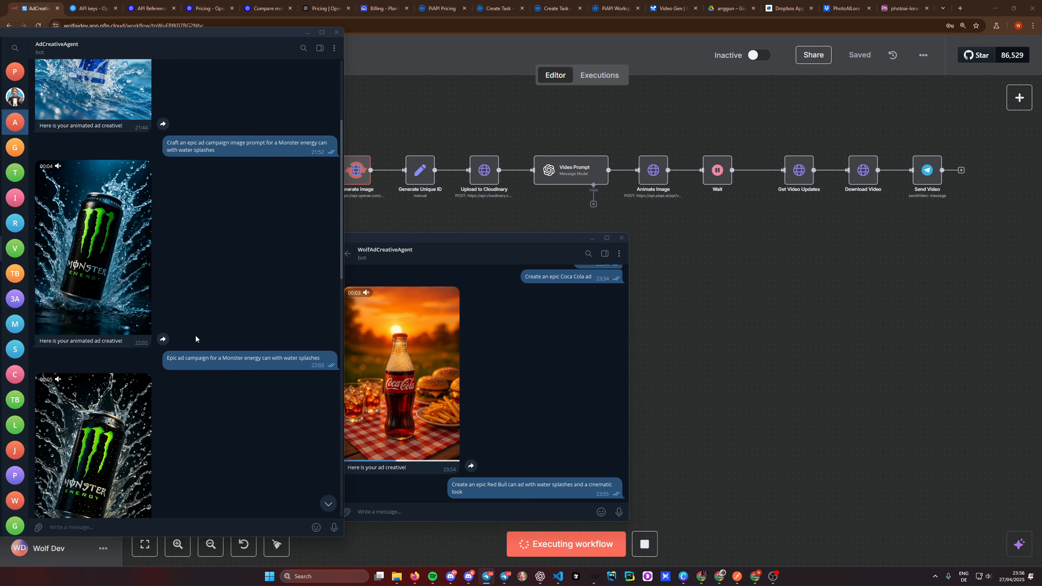
pyautogui.scroll(4, 196, 339)
pyautogui.click(93, 202)
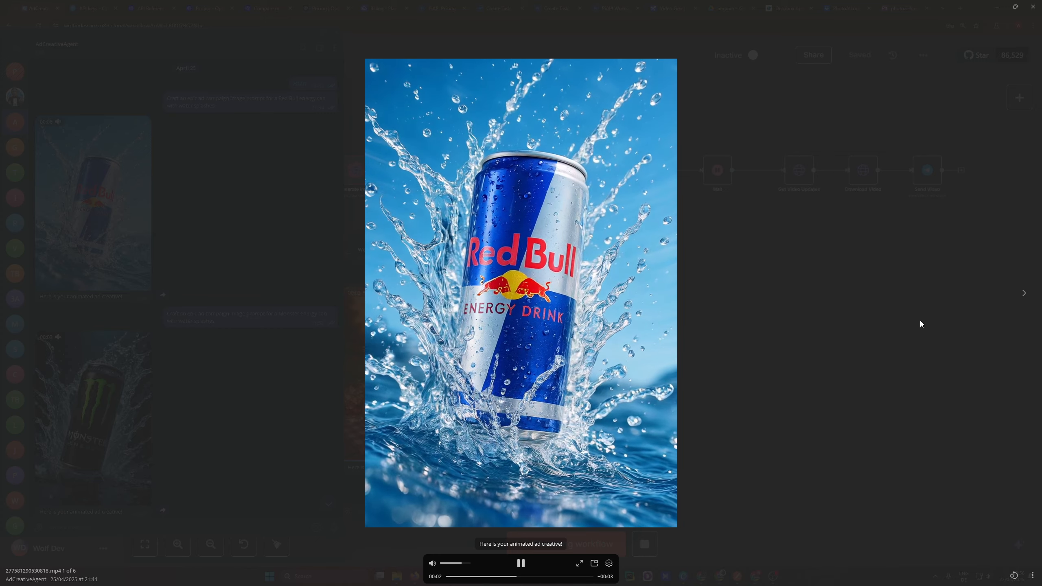
pyautogui.click(1018, 301)
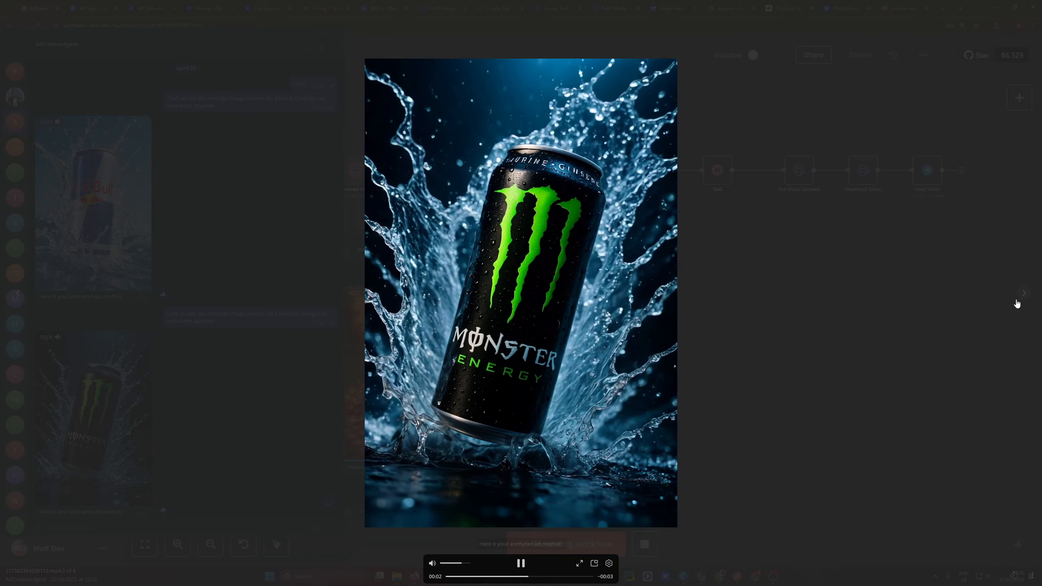
pyautogui.click(1023, 294)
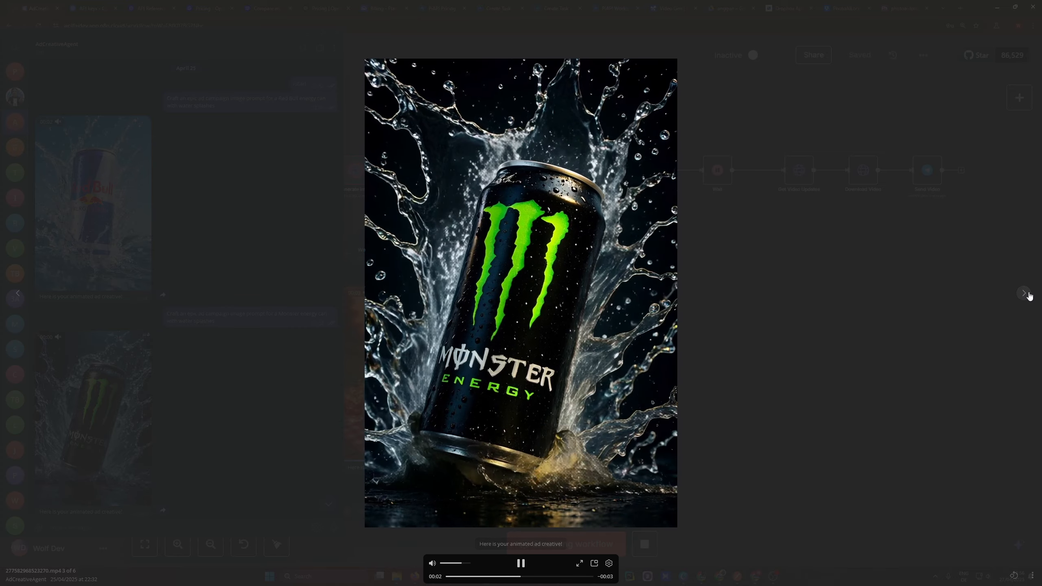
pyautogui.click(1025, 295)
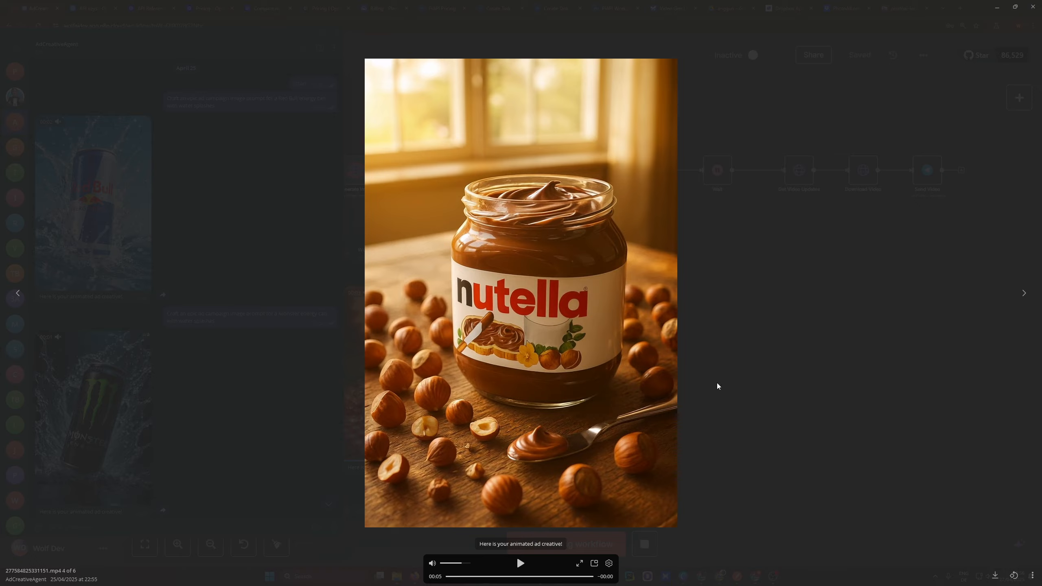
pyautogui.click(1028, 296)
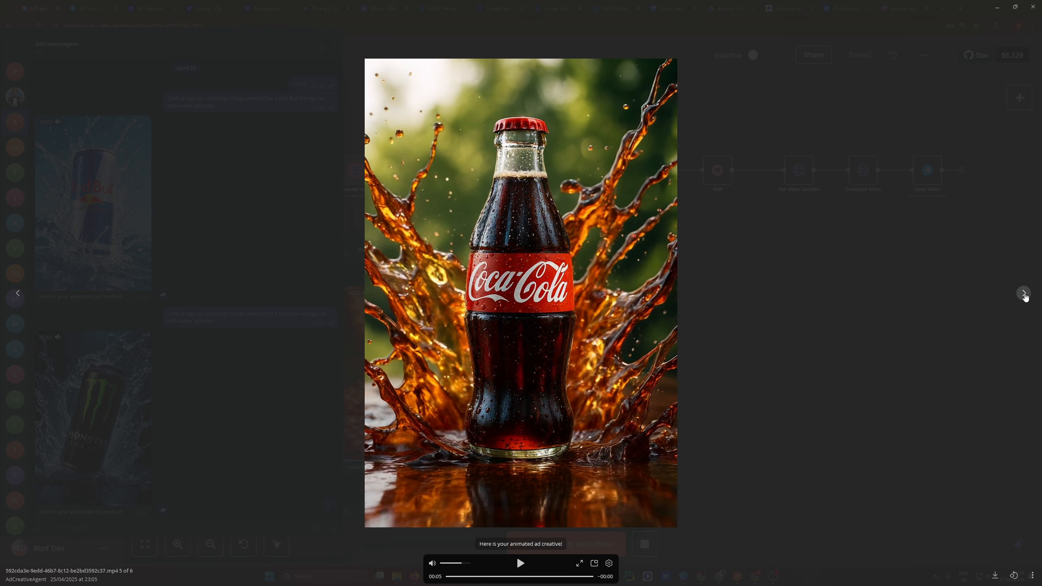
pyautogui.click(549, 358)
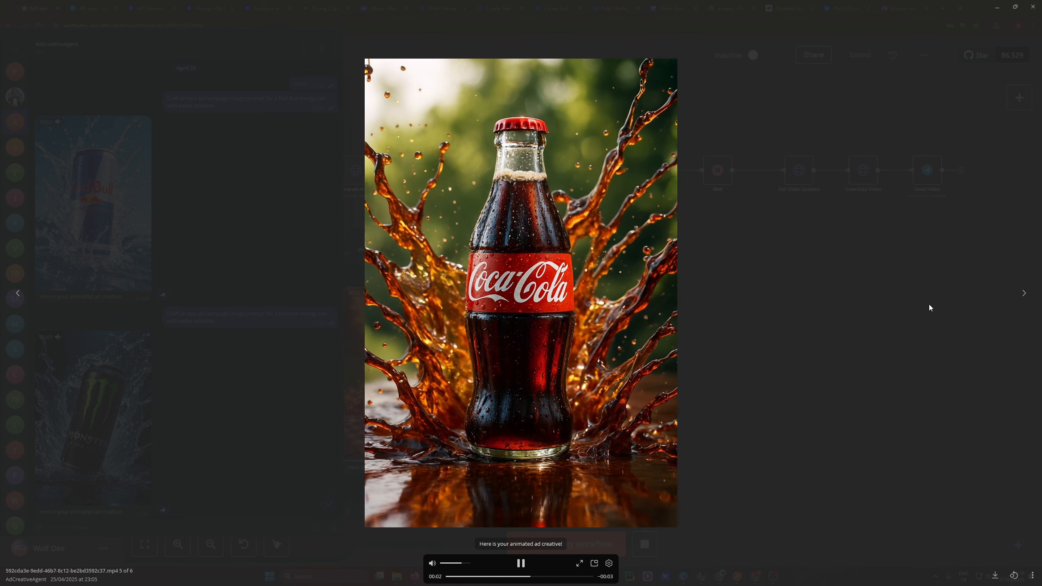
pyautogui.click(1021, 293)
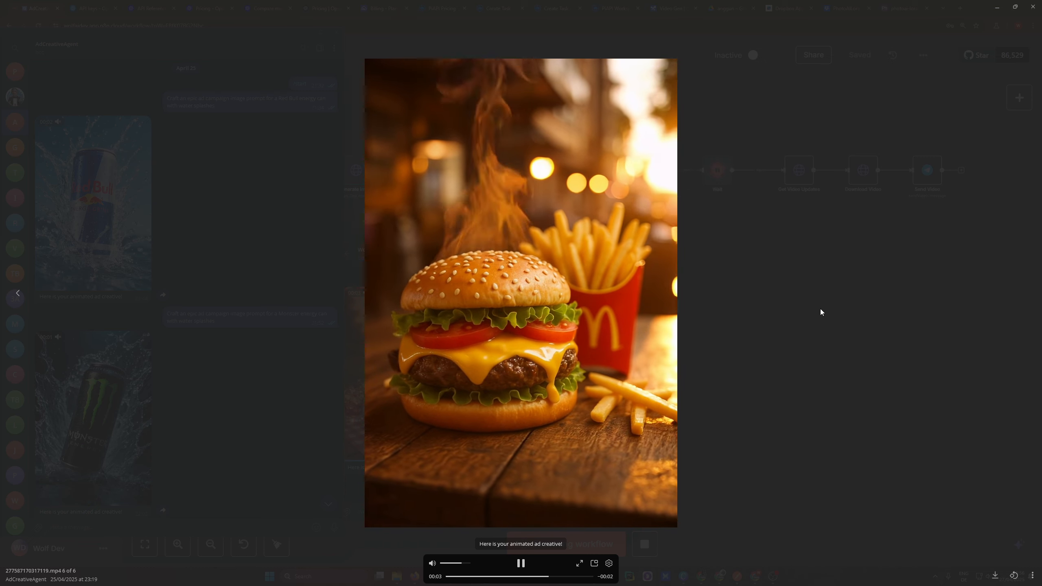
pyautogui.click(791, 142)
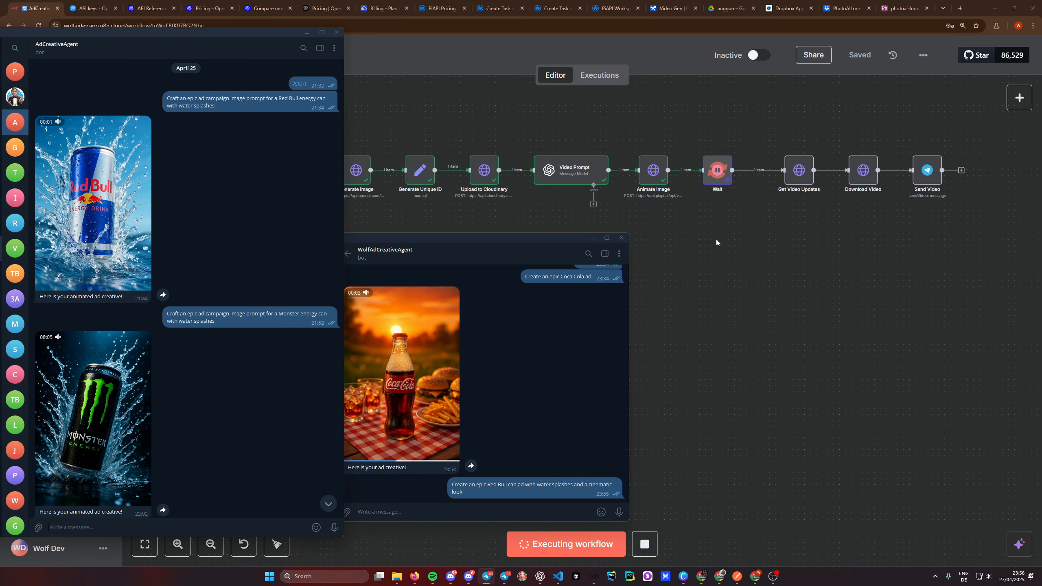
pyautogui.click(307, 32)
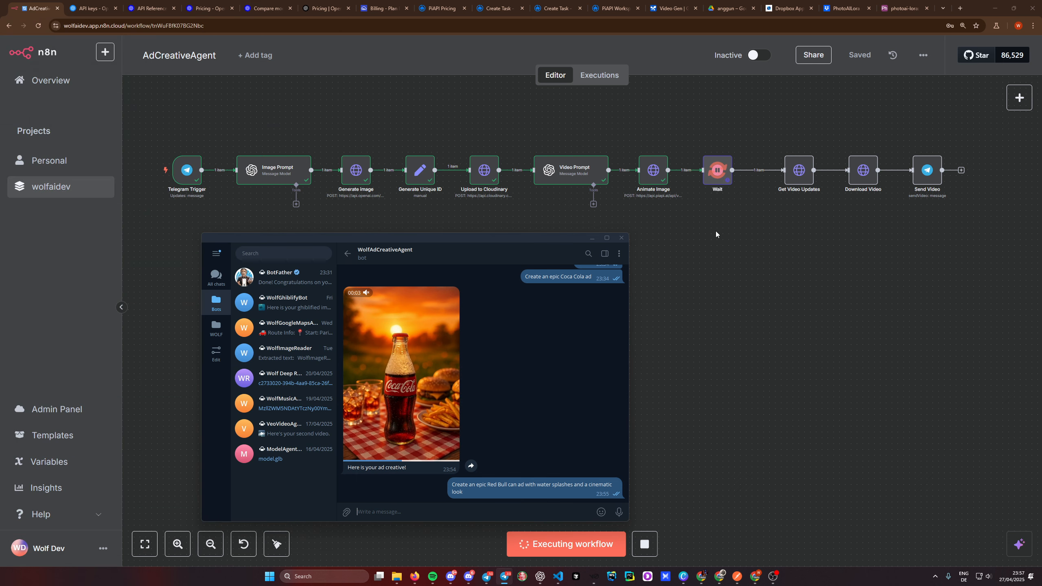
# - Watch the delivered Red Bull ad video at full size in the WolfAdCreativeAgent chat, replay it, and look back through the conversation
pyautogui.moveTo(518, 238); pyautogui.dragTo(523, 230)
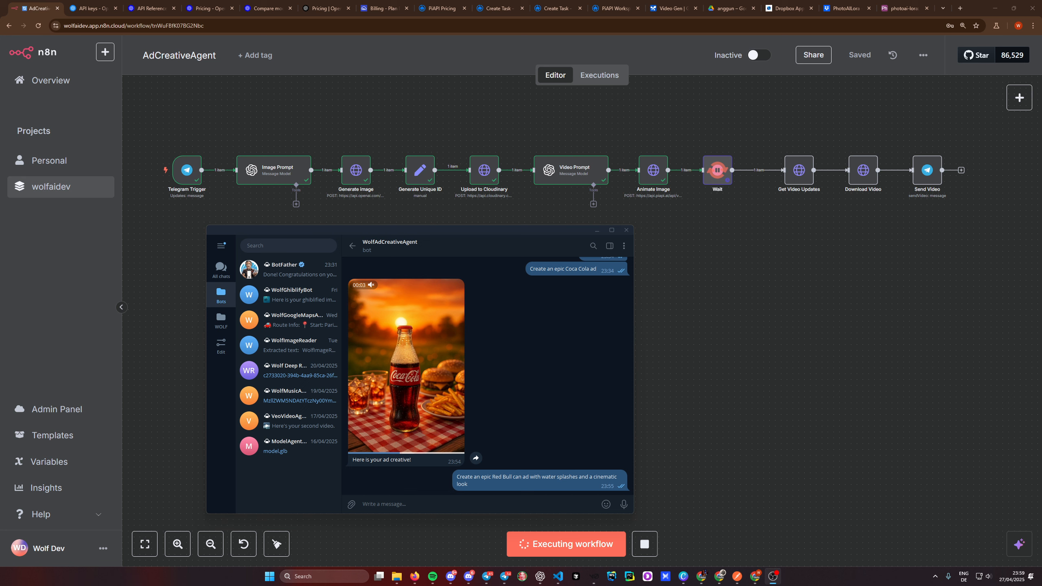
pyautogui.moveTo(465, 234); pyautogui.dragTo(492, 231)
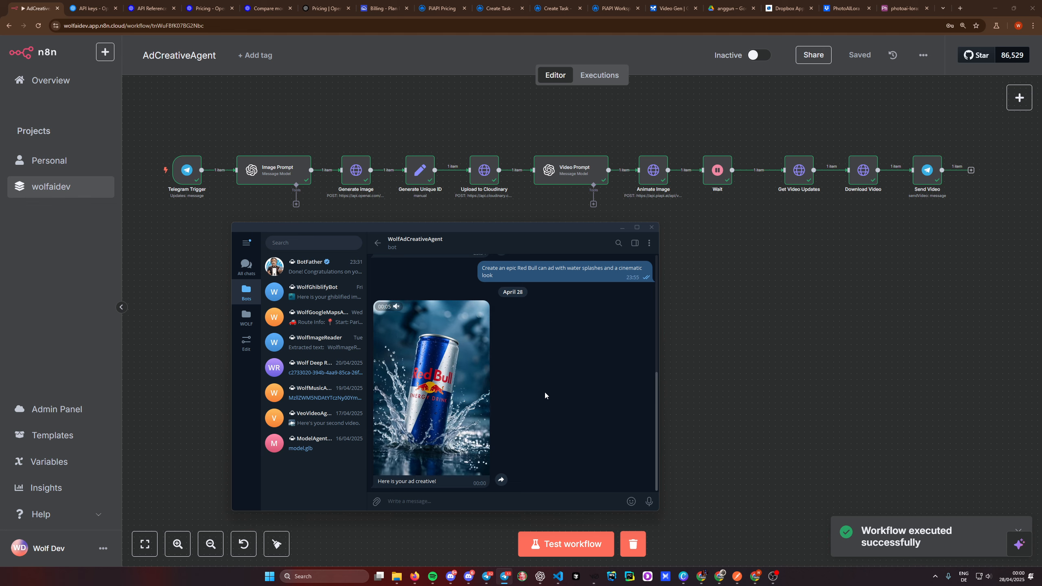
pyautogui.click(433, 392)
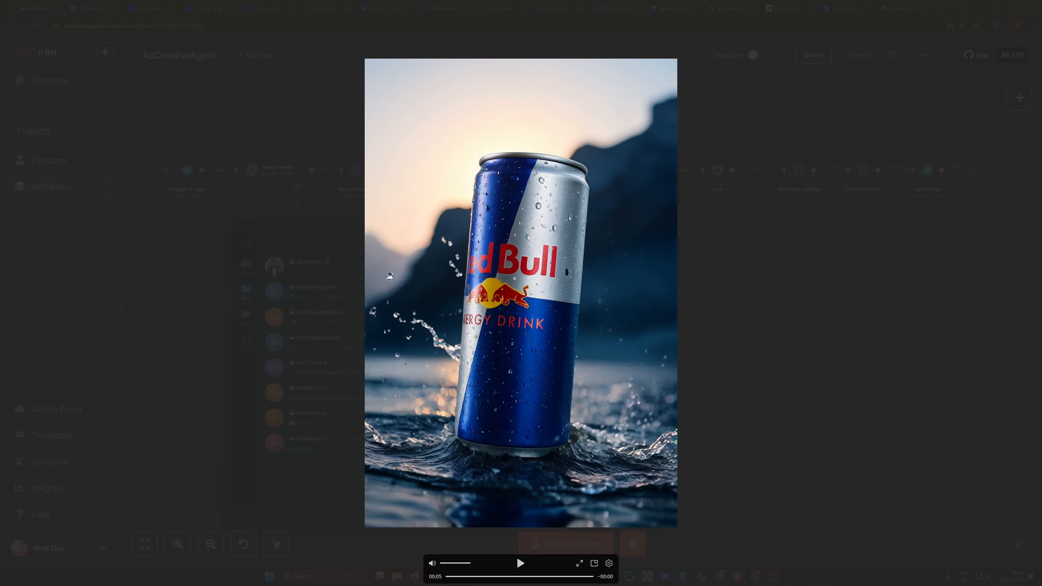
pyautogui.click(511, 331)
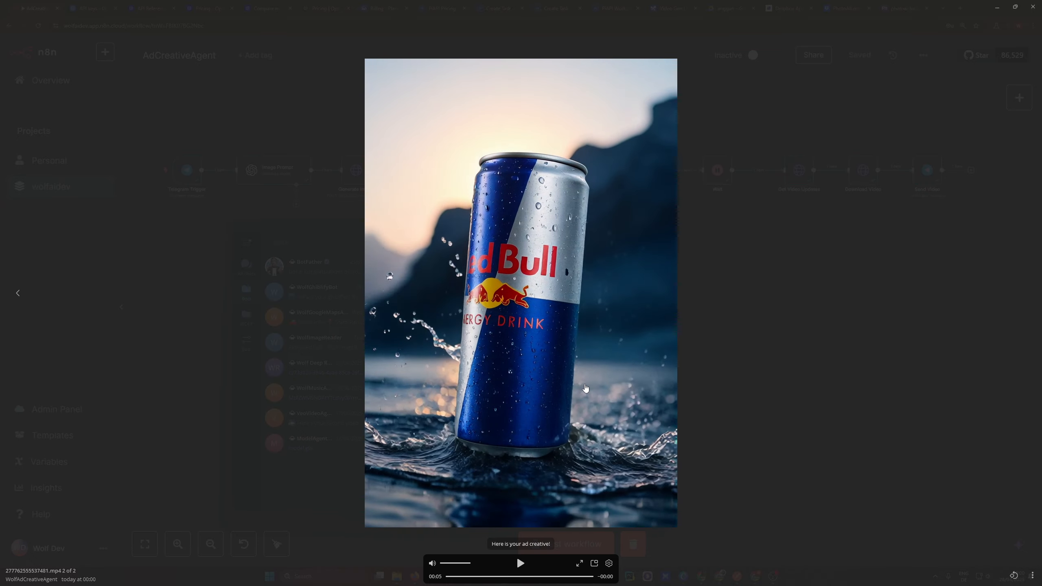
pyautogui.click(585, 388)
pyautogui.click(598, 341)
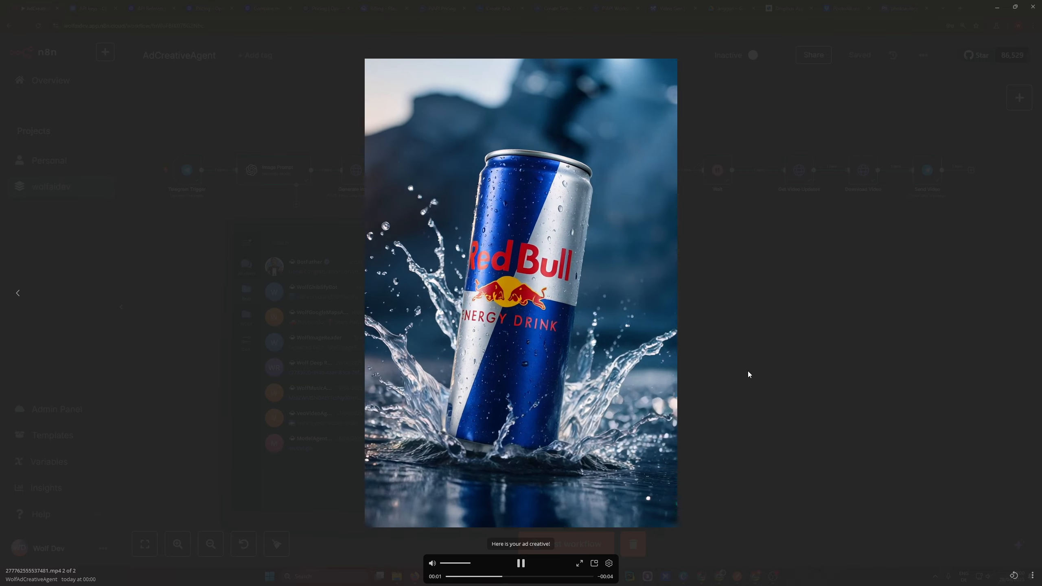
pyautogui.click(751, 356)
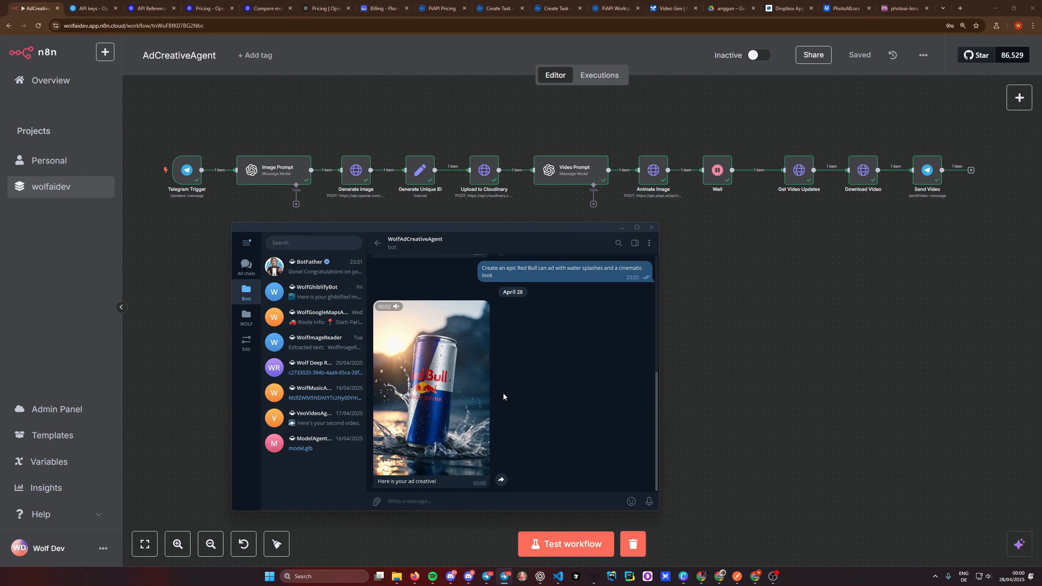
pyautogui.scroll(5, 504, 396)
pyautogui.scroll(-5, 472, 405)
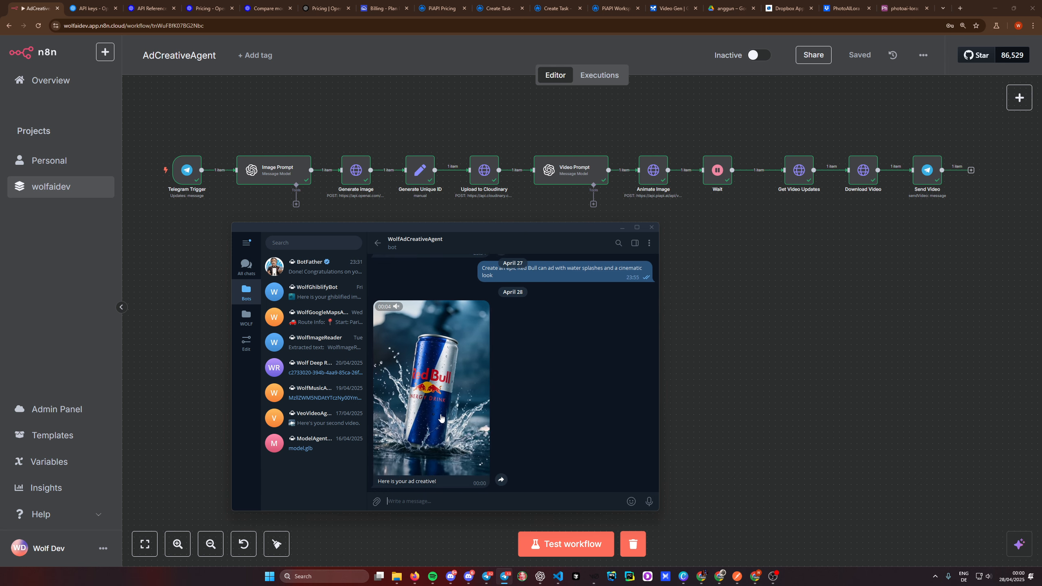
# - Return to the workflow canvas, review the nodes from Telegram Trigger onward, and inspect the Generate image node's request settings and output
pyautogui.click(723, 293)
pyautogui.moveTo(588, 298); pyautogui.dragTo(606, 338)
pyautogui.scroll(5, 303, 277)
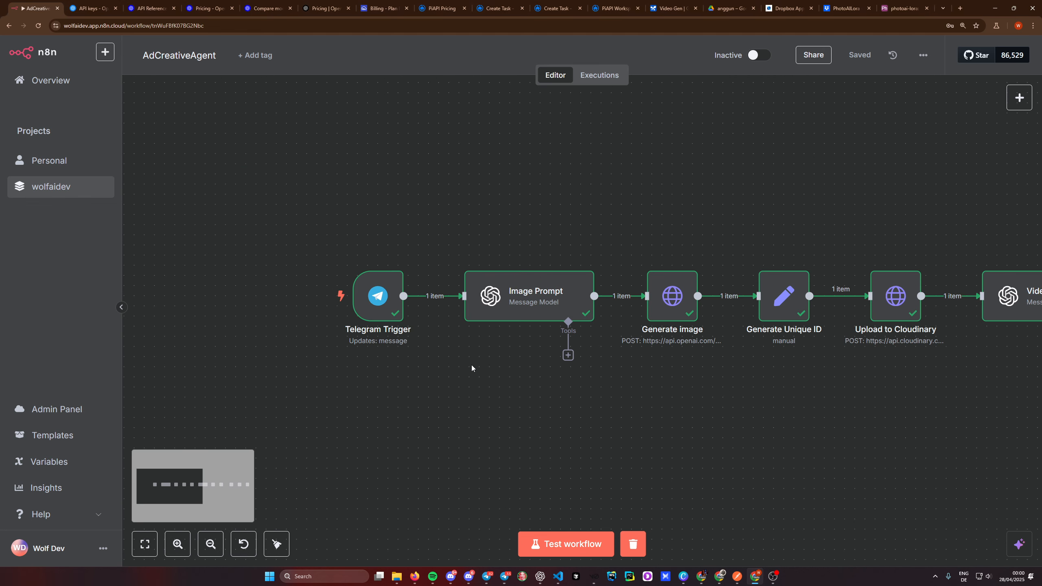
pyautogui.moveTo(472, 363); pyautogui.dragTo(342, 338)
pyautogui.scroll(2, 341, 339)
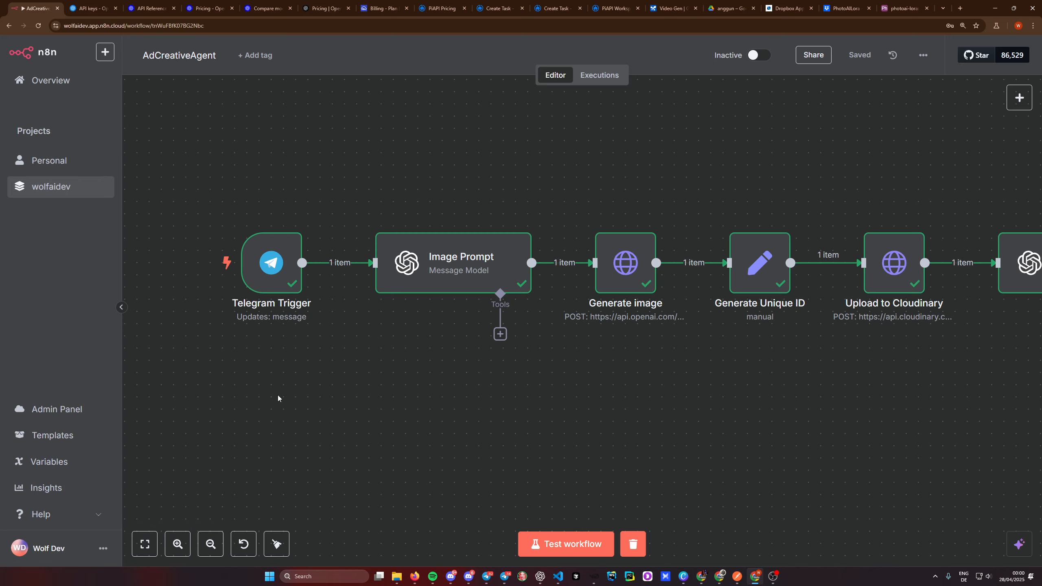
pyautogui.moveTo(272, 261)
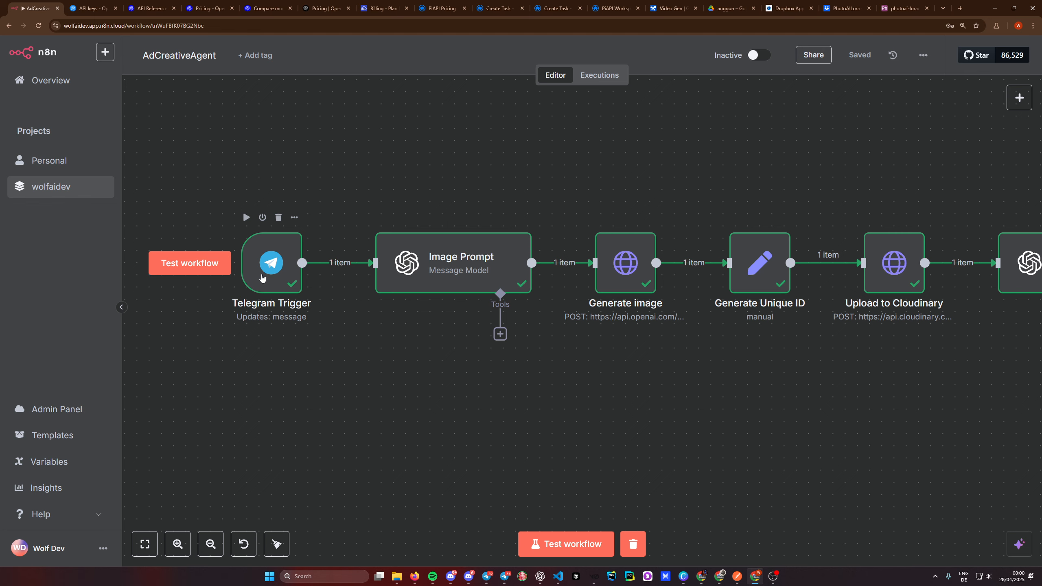
pyautogui.hscroll(5, 362, 346)
pyautogui.hscroll(-2, 236, 290)
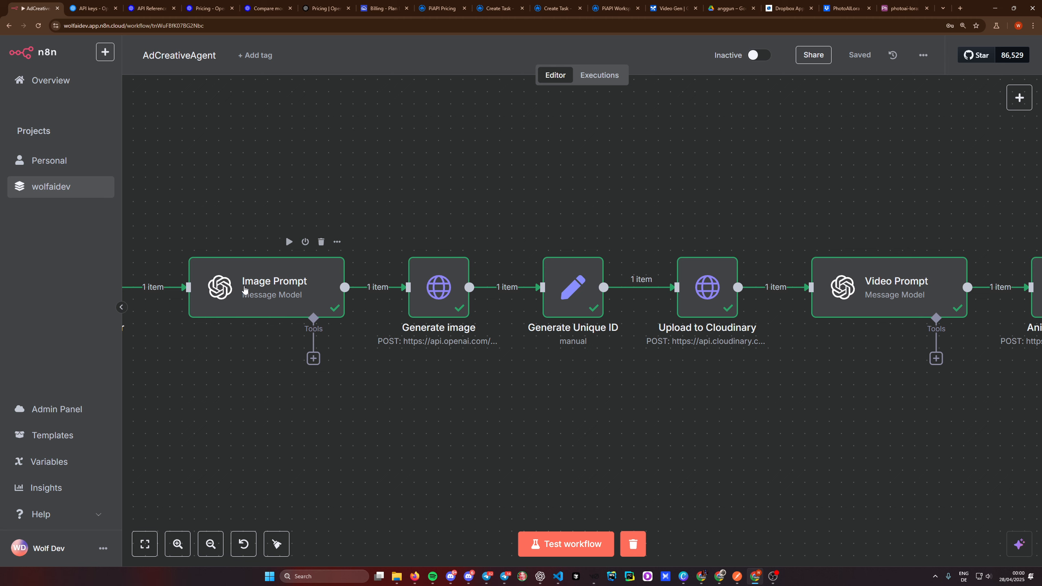
pyautogui.hscroll(4, 280, 312)
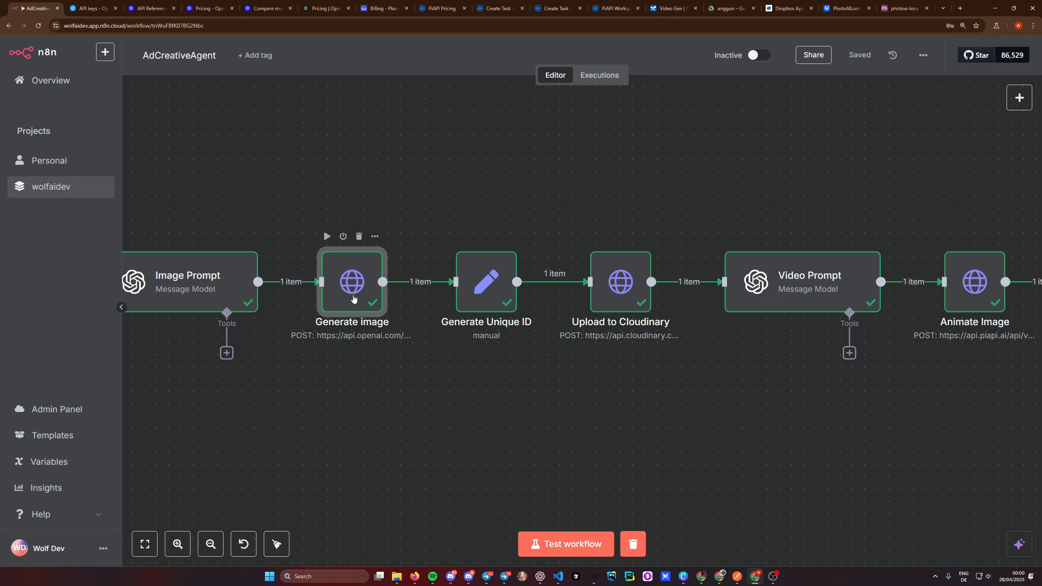
pyautogui.doubleClick(354, 299)
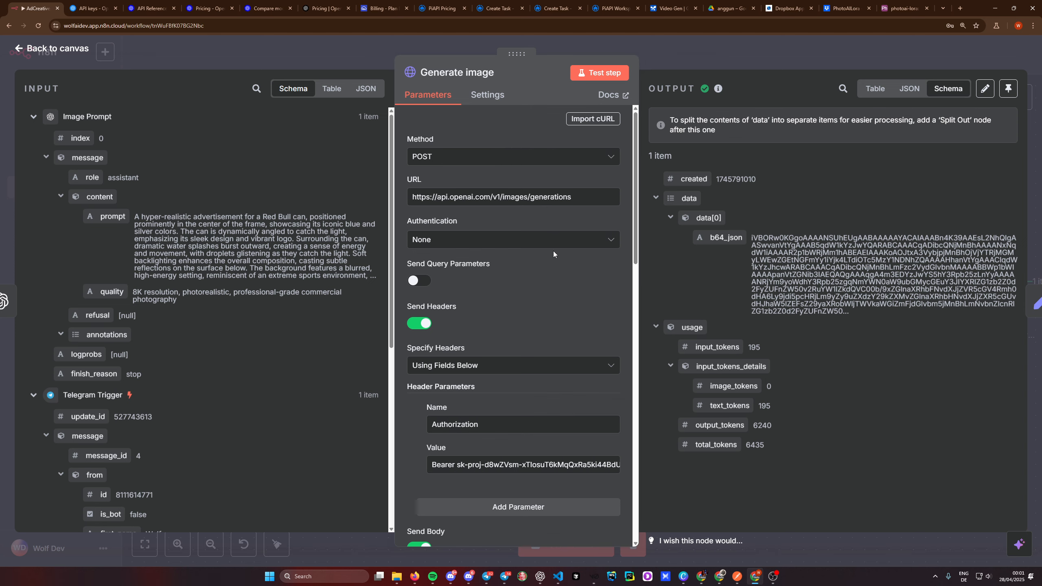
pyautogui.click(689, 64)
# - Review the middle of the workflow by inspecting the Upload to Cloudinary and Video Prompt nodes, closing each one again
pyautogui.hscroll(5, 479, 384)
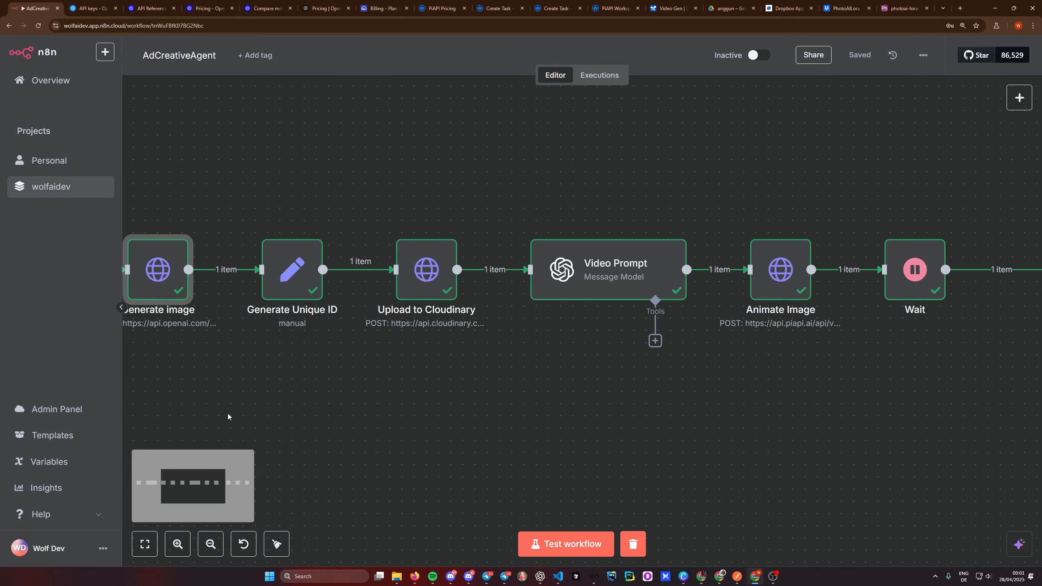
pyautogui.click(293, 271)
pyautogui.click(443, 272)
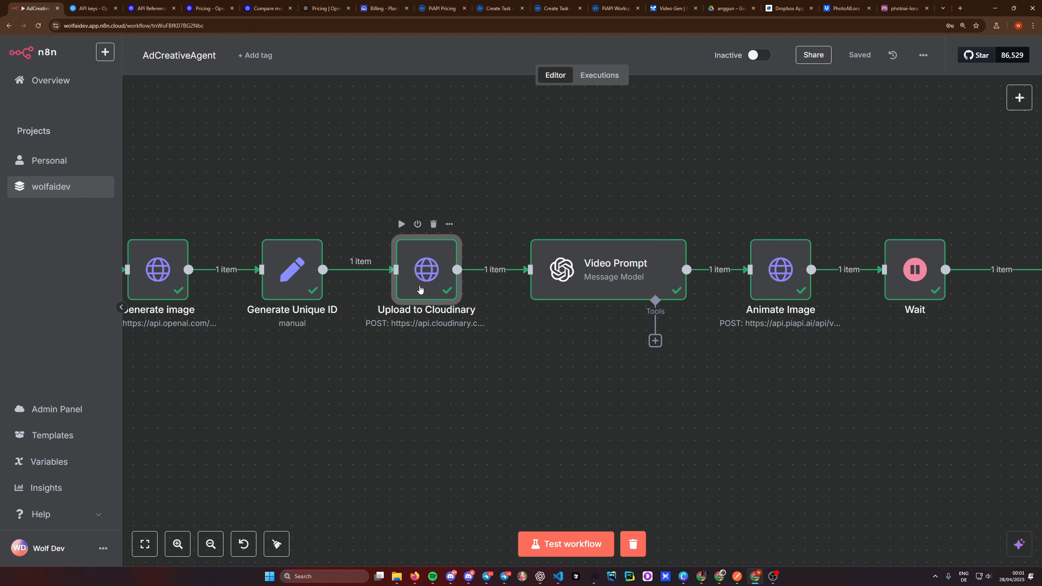
pyautogui.doubleClick(420, 290)
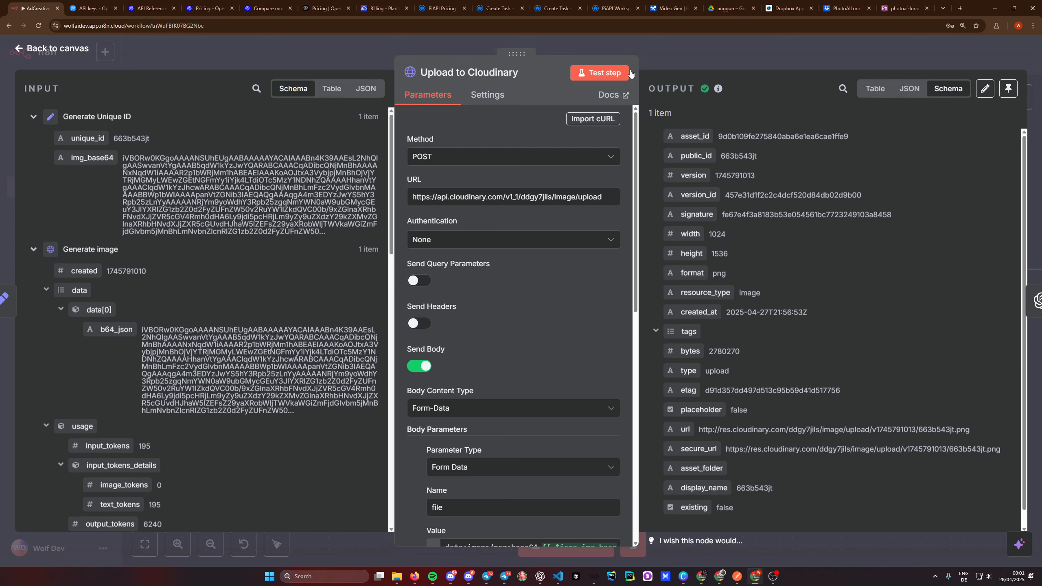
pyautogui.click(676, 48)
pyautogui.doubleClick(347, 290)
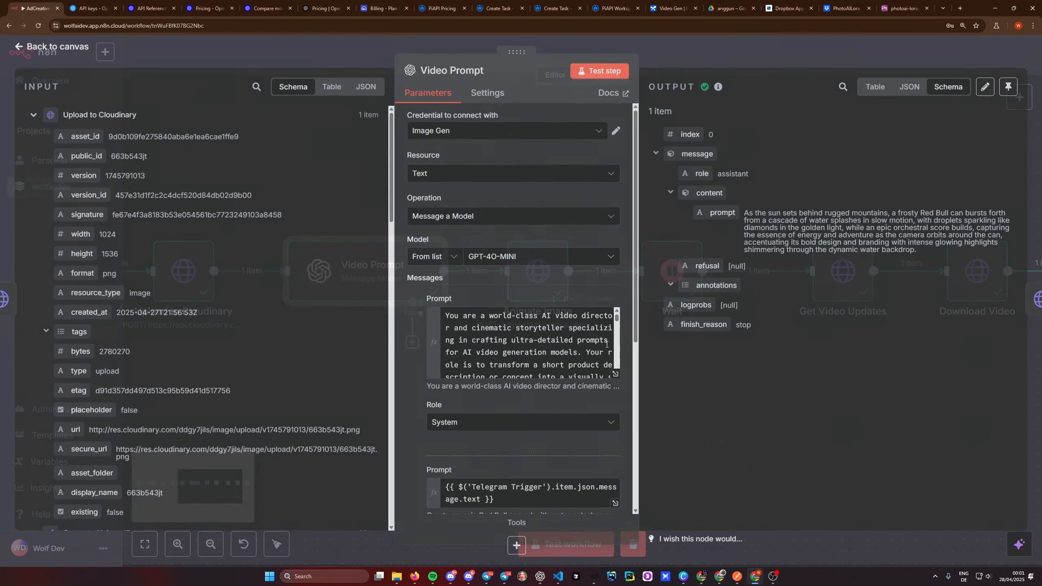
pyautogui.click(737, 41)
# - Inspect the PiAPI task URL in the Animate Image node and the request settings of the Get Video Updates node
pyautogui.hscroll(3, 596, 396)
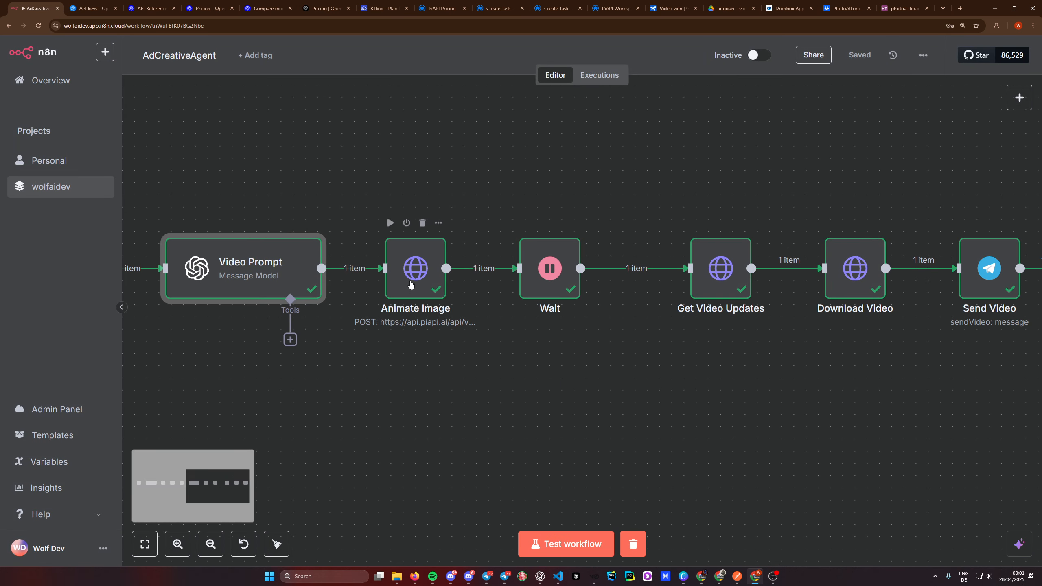
pyautogui.doubleClick(415, 273)
pyautogui.moveTo(518, 197); pyautogui.dragTo(406, 197)
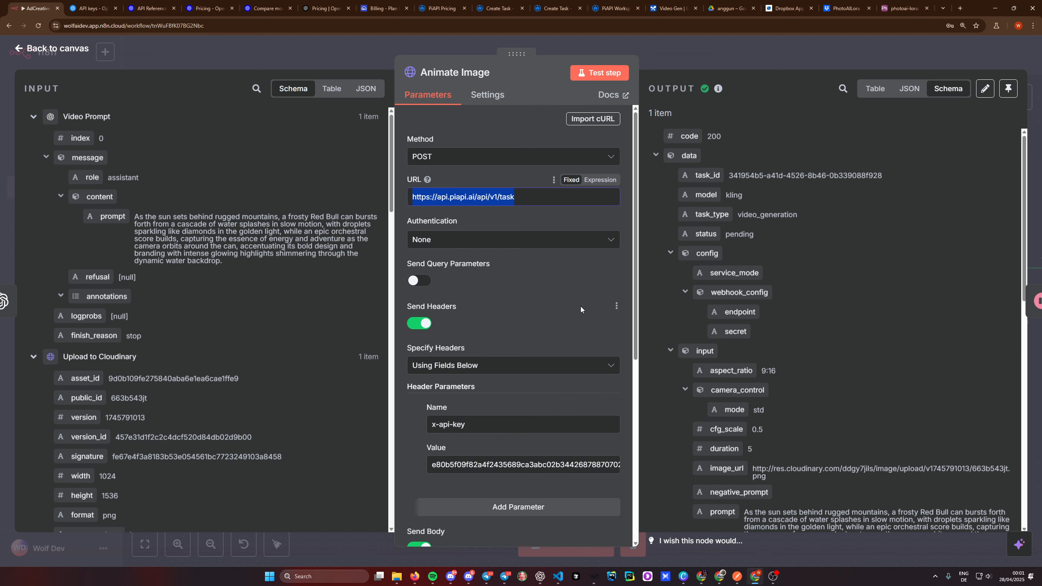
pyautogui.click(703, 51)
pyautogui.hscroll(5, 381, 396)
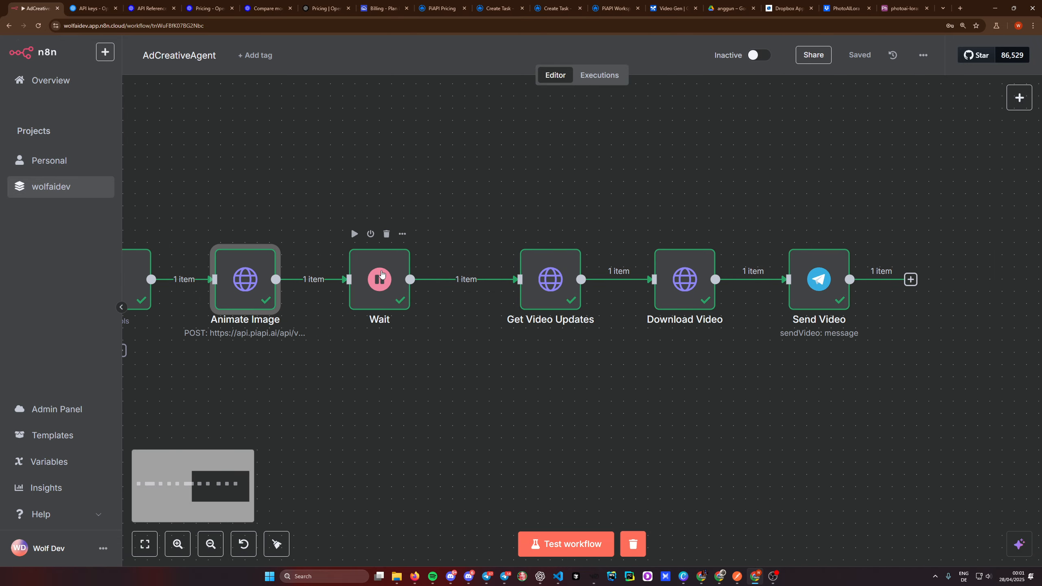
pyautogui.doubleClick(551, 279)
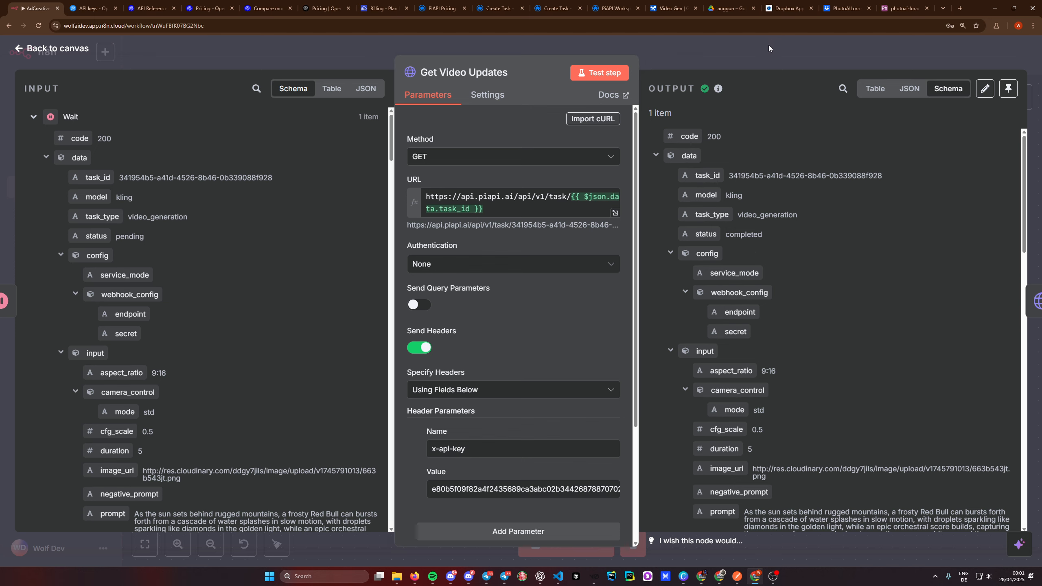
pyautogui.click(733, 61)
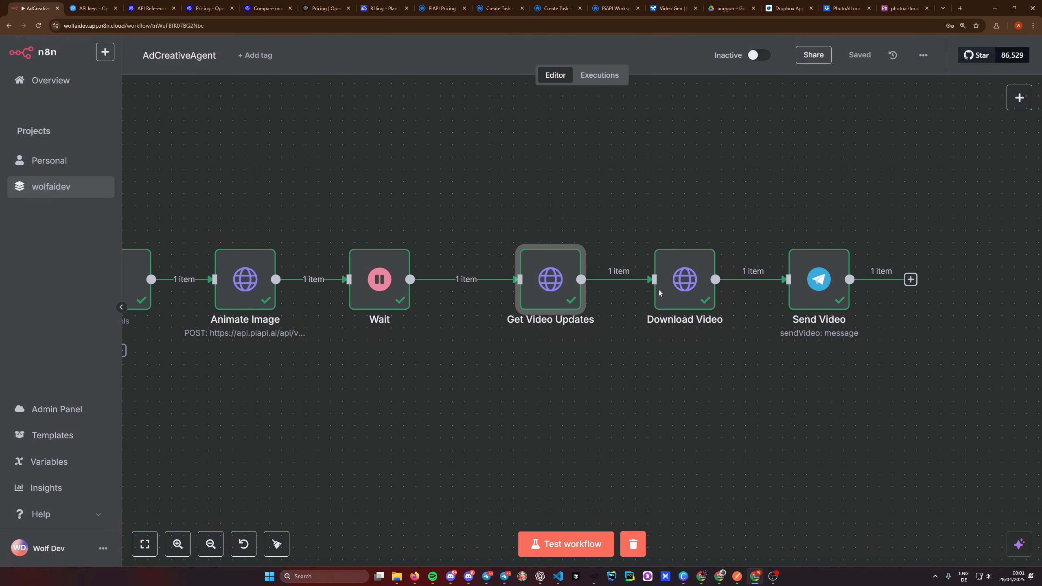
# - Inspect the Download Video node's output file and open the Send Video node to review its settings
pyautogui.hscroll(5, 557, 287)
pyautogui.doubleClick(507, 280)
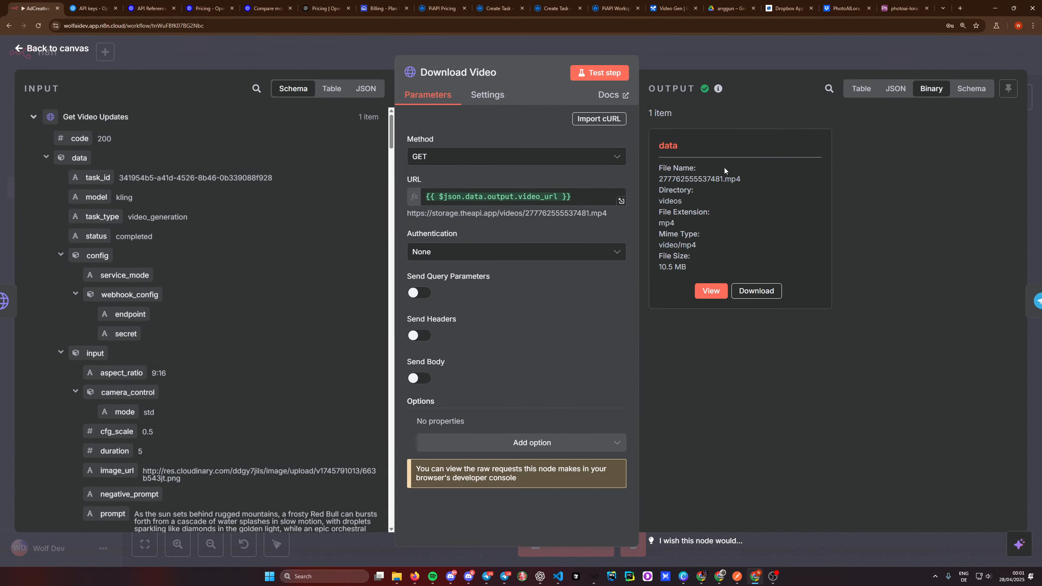
pyautogui.click(742, 63)
pyautogui.click(648, 285)
pyautogui.doubleClick(648, 285)
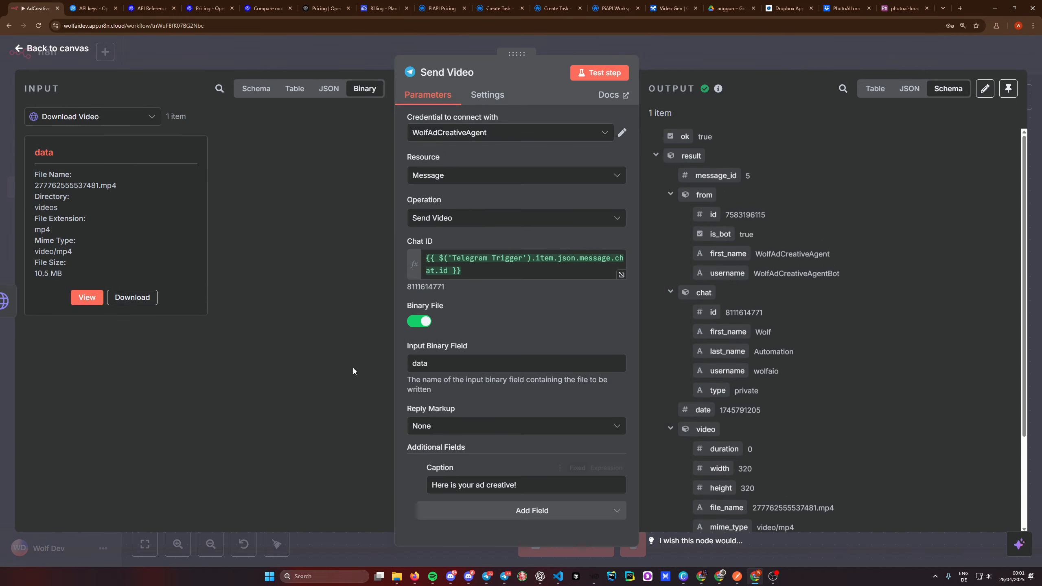
# - Look back at the Red Bull and Coca-Cola ads in the WolfAdCreativeAgent Telegram chat and close the Send Video node
pyautogui.click(495, 575)
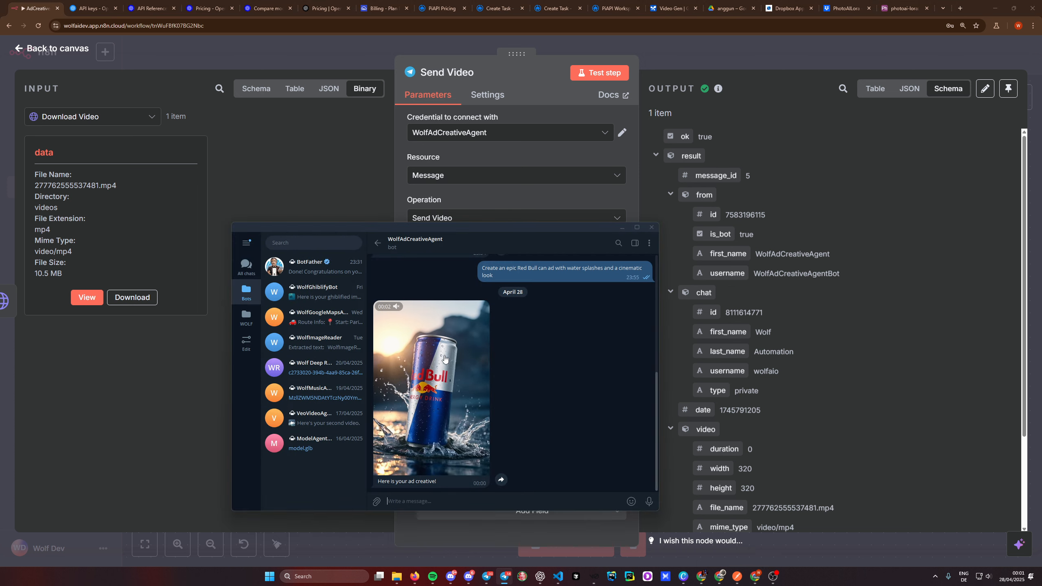
pyautogui.scroll(5, 452, 395)
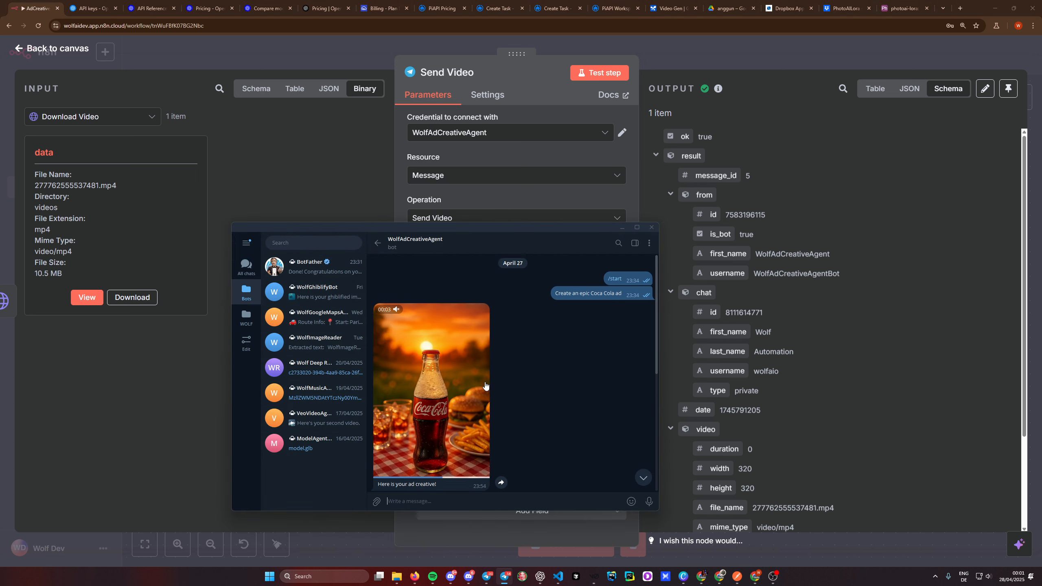
pyautogui.click(757, 43)
# - Look over the complete node chain on the canvas, from Telegram Trigger through Send Video and back to the start
pyautogui.moveTo(425, 412); pyautogui.dragTo(573, 414)
pyautogui.scroll(-1, 496, 385)
pyautogui.moveTo(422, 391); pyautogui.dragTo(650, 377)
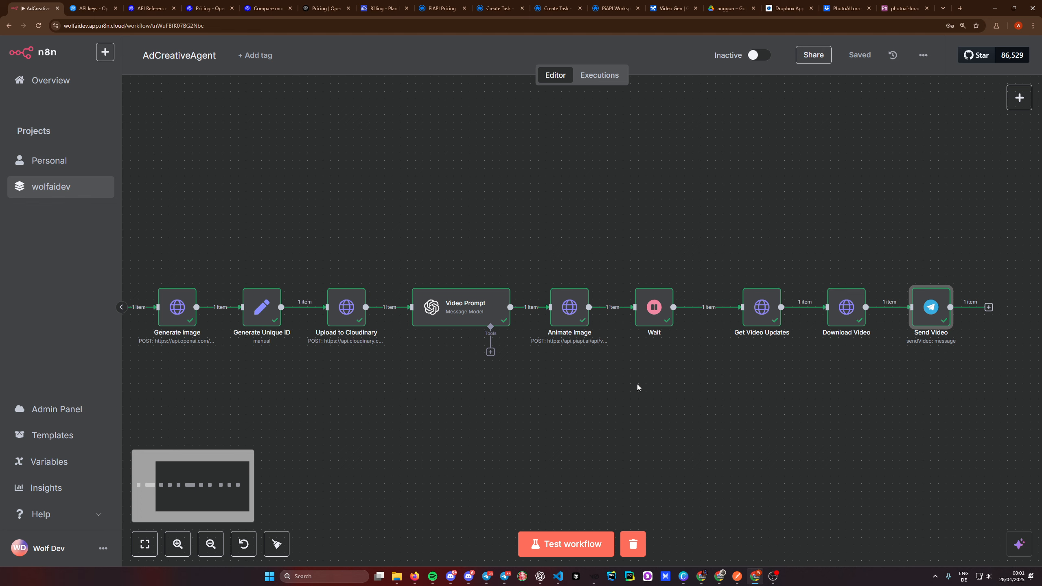
pyautogui.moveTo(501, 395); pyautogui.dragTo(612, 377)
pyautogui.moveTo(481, 391); pyautogui.dragTo(591, 383)
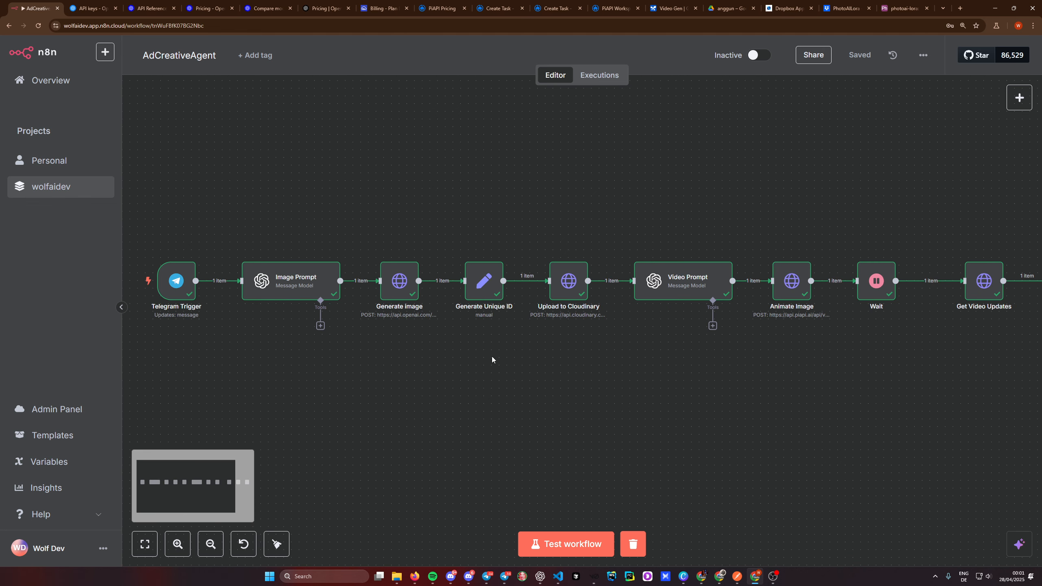
pyautogui.hscroll(8, 497, 366)
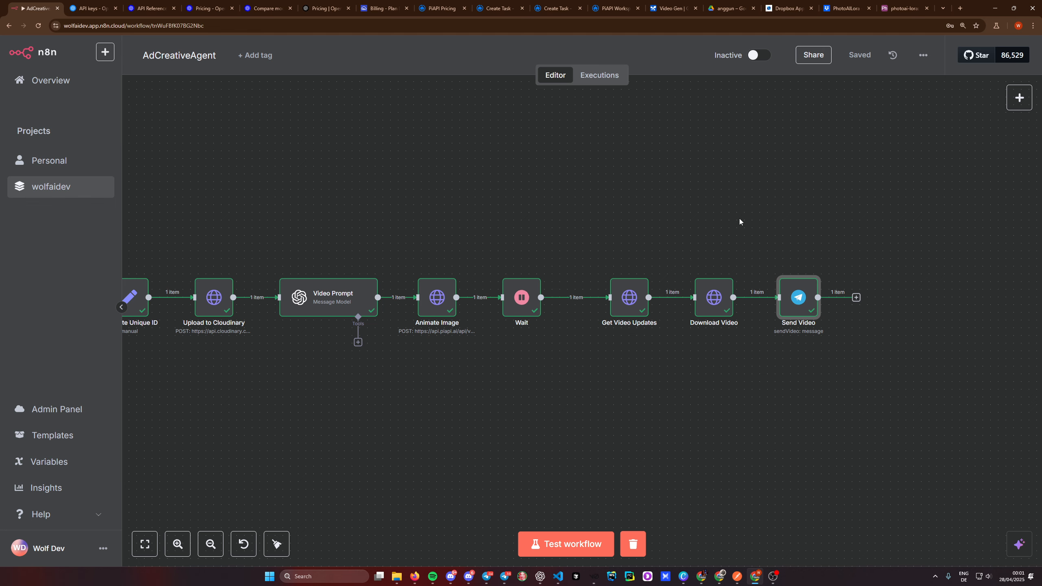
pyautogui.scroll(3, 743, 390)
pyautogui.hscroll(4, 648, 386)
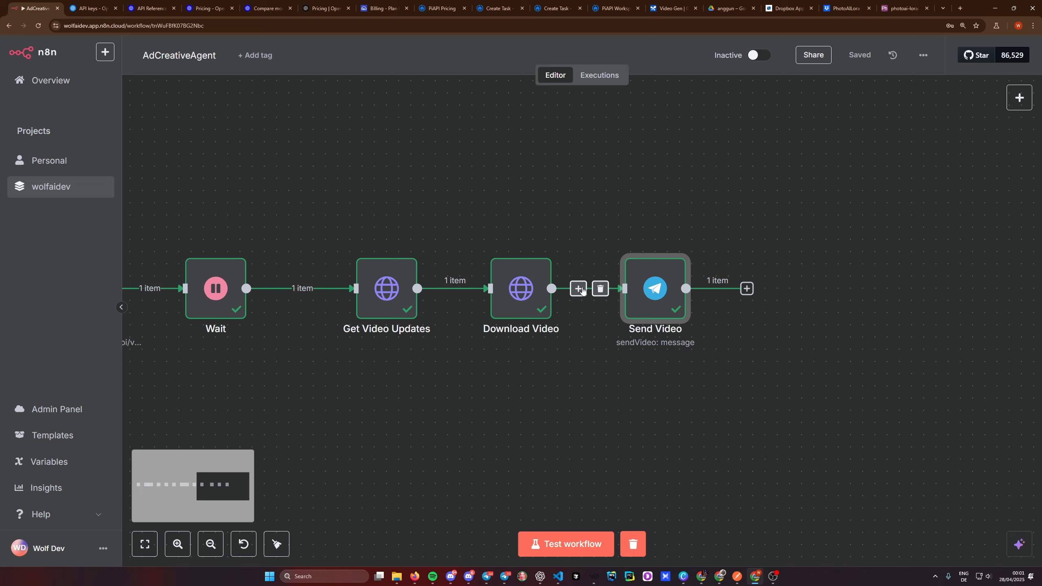
pyautogui.scroll(-2, 663, 380)
pyautogui.scroll(-1, 613, 374)
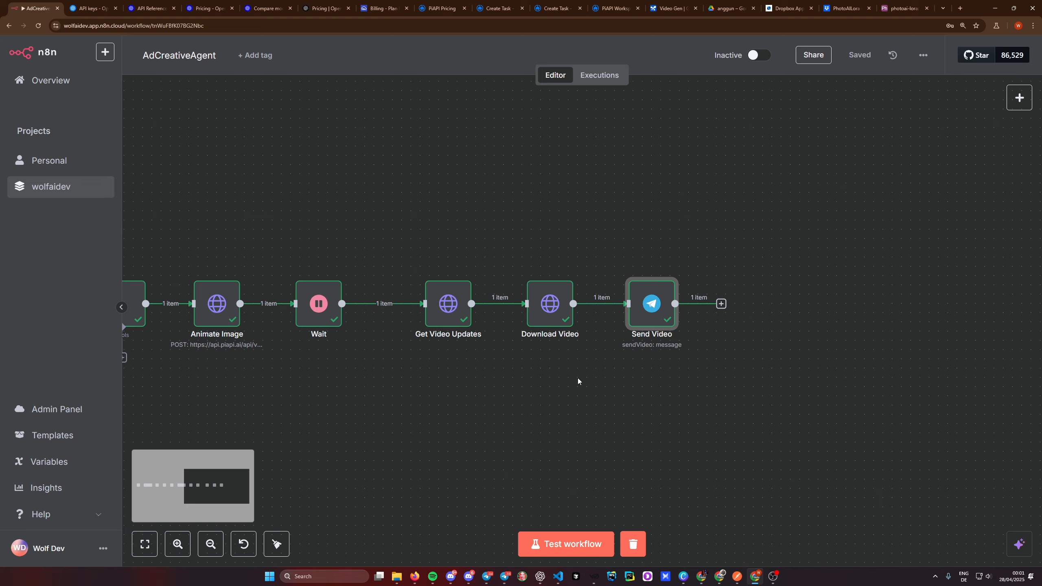
pyautogui.hscroll(-5, 462, 367)
pyautogui.scroll(-1, 742, 356)
pyautogui.moveTo(493, 370); pyautogui.dragTo(529, 346)
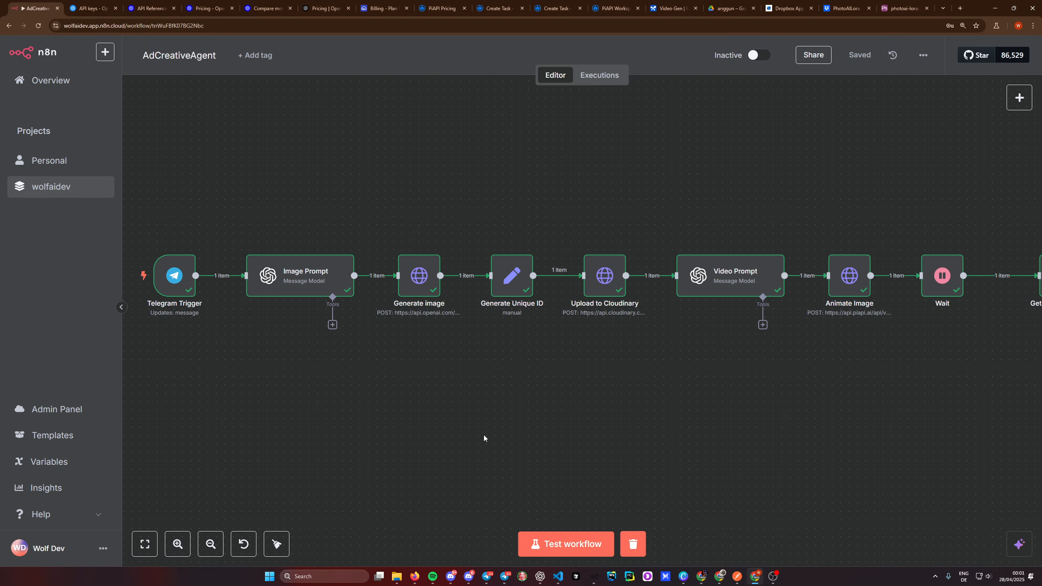
# - Look through the delivered ads in the WolfAdCreativeAgent Telegram chat again, move its window higher, and return to the canvas
pyautogui.click(505, 576)
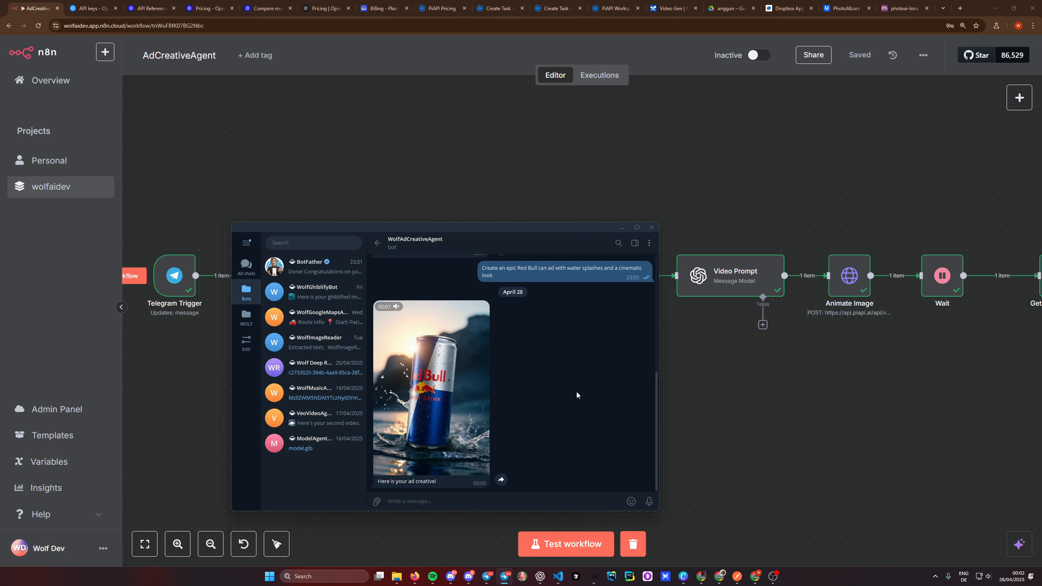
pyautogui.scroll(5, 488, 349)
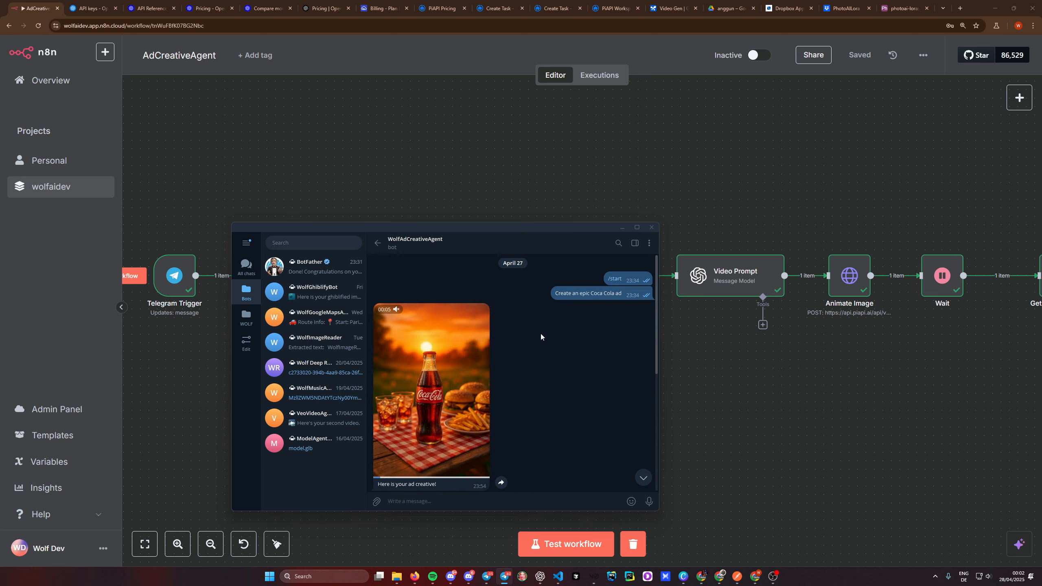
pyautogui.scroll(-5, 488, 349)
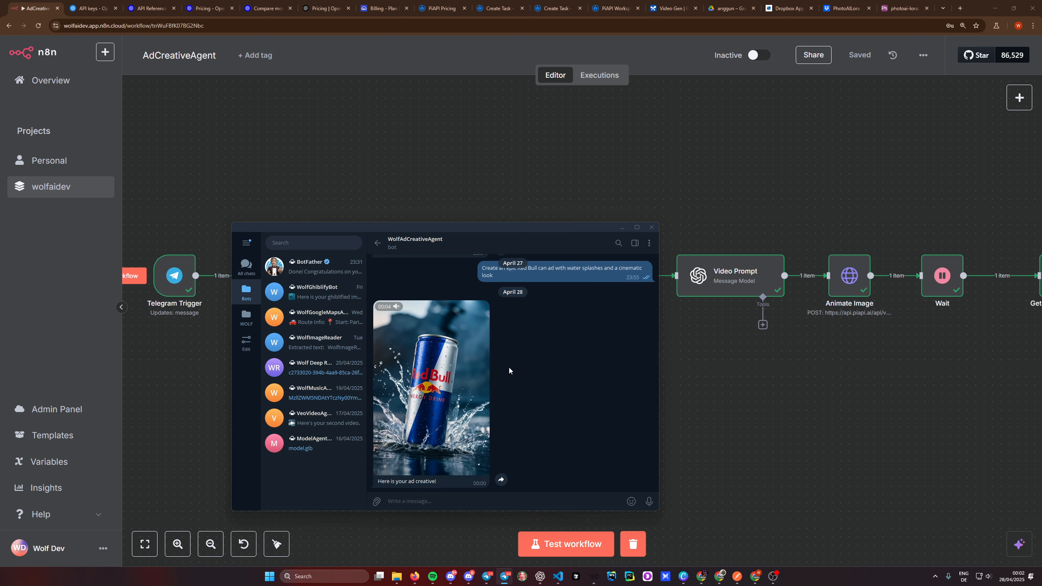
pyautogui.moveTo(472, 230); pyautogui.dragTo(453, 175)
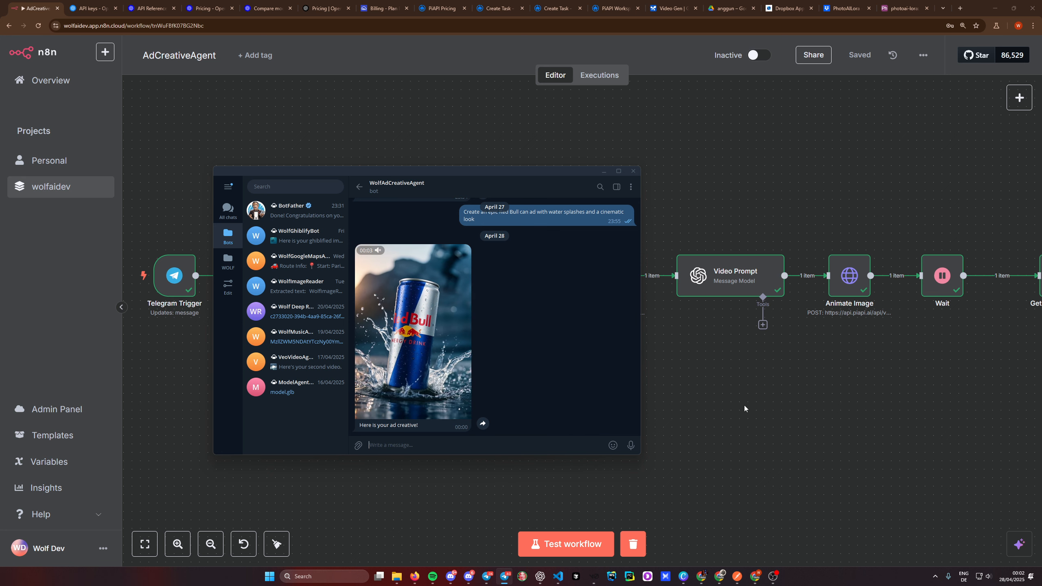
pyautogui.click(717, 401)
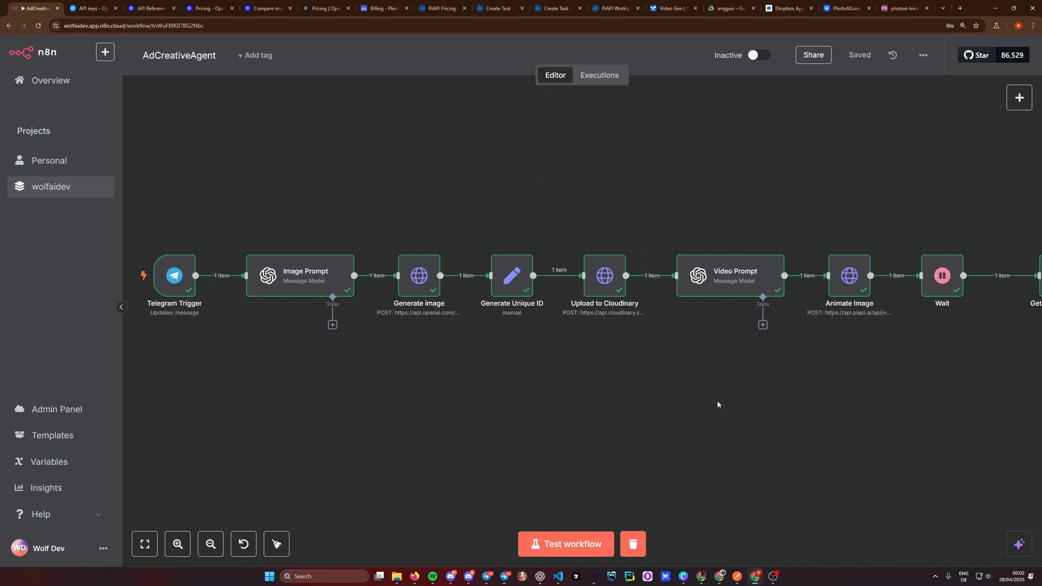
# - Revisit the OpenAI API keys page, the Cloudinary upload presets and PiAPI's video generation pricing, then return to the workflow
pyautogui.moveTo(522, 358); pyautogui.dragTo(499, 368)
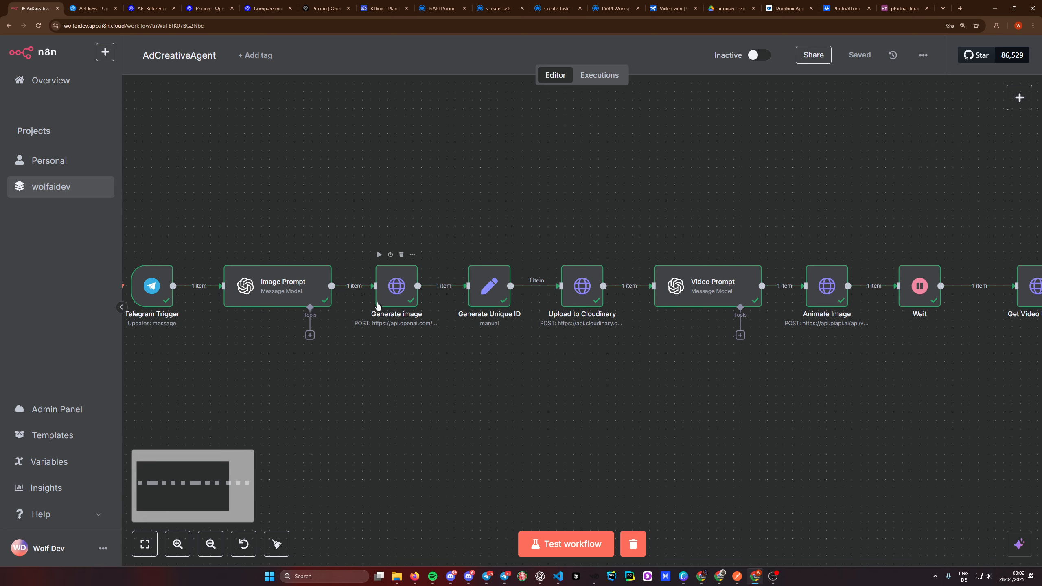
pyautogui.click(73, 10)
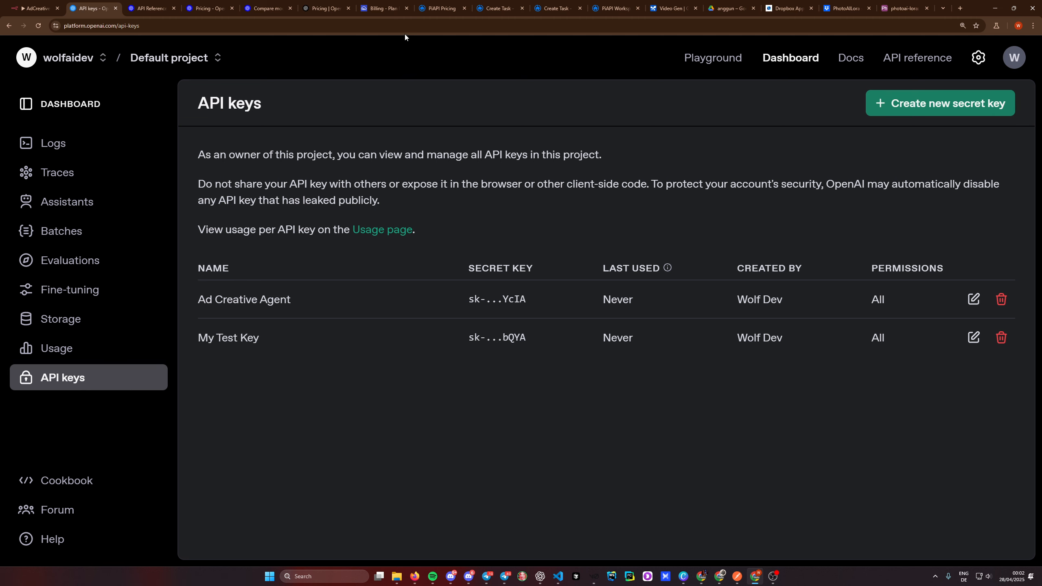
pyautogui.click(379, 14)
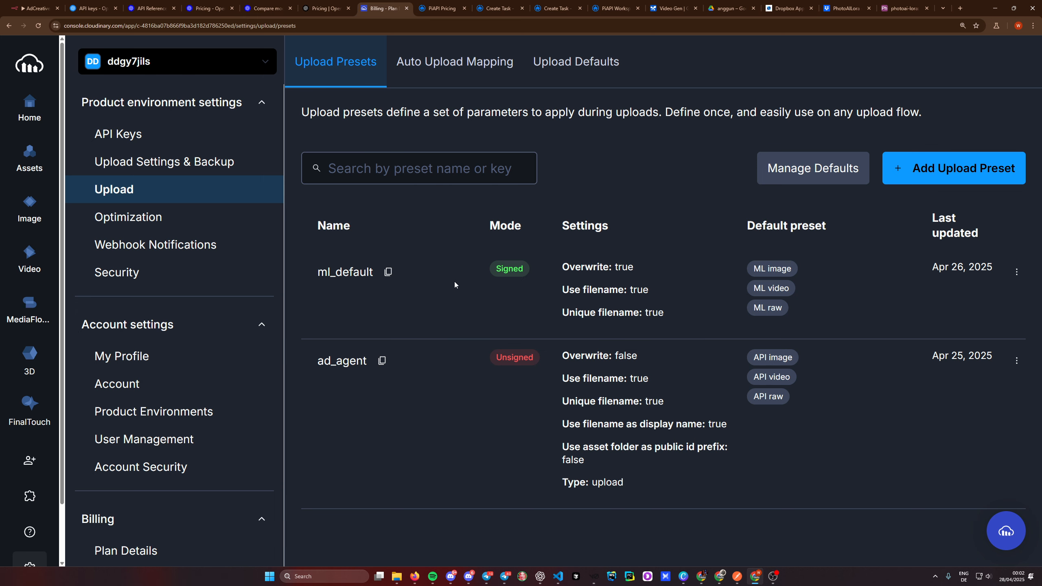
pyautogui.click(446, 9)
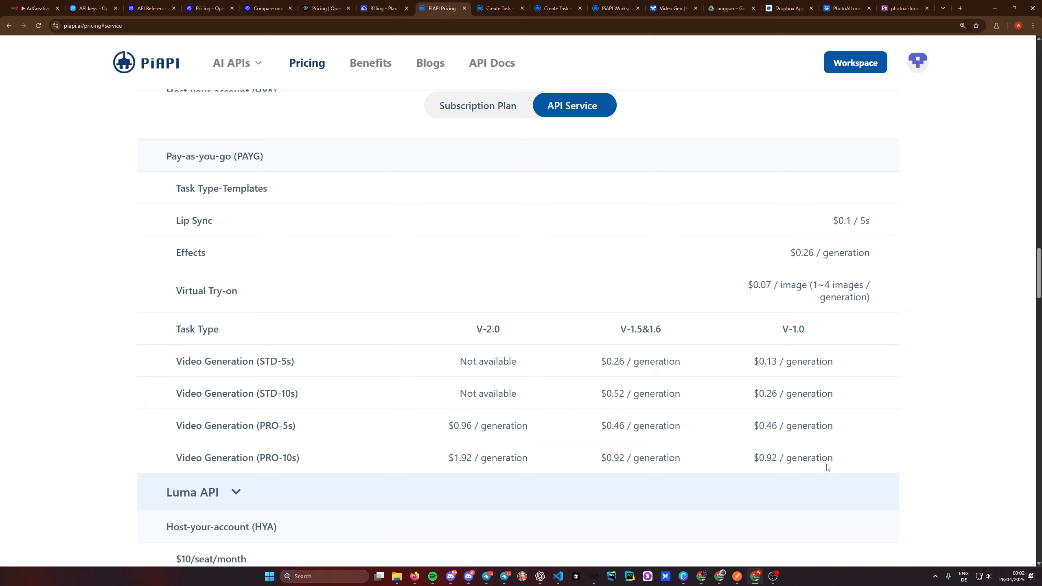
pyautogui.moveTo(827, 468); pyautogui.dragTo(547, 400)
pyautogui.click(580, 416)
pyautogui.click(35, 8)
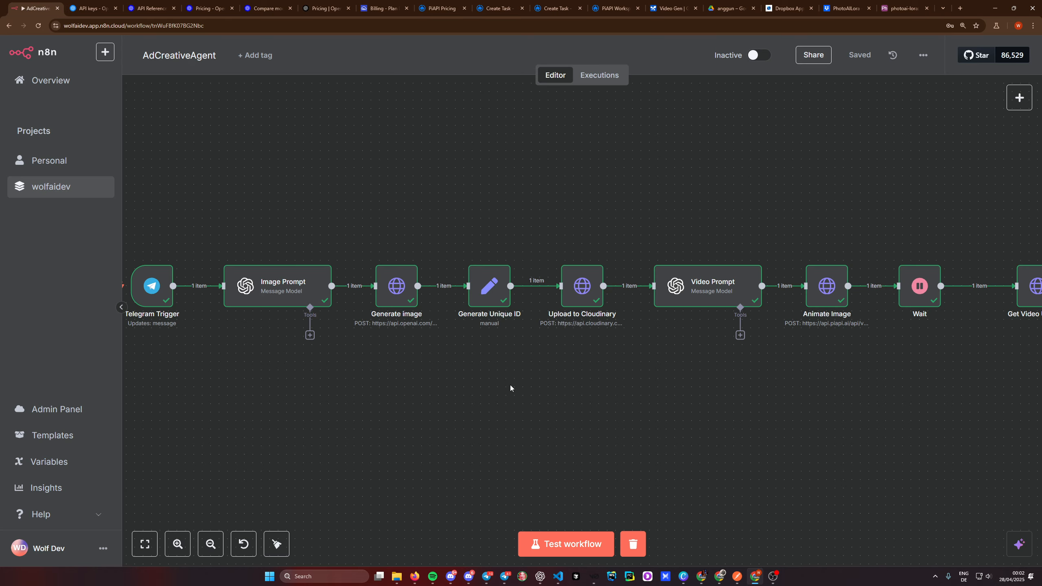
# - Bring the entire AdCreativeAgent workflow, from Telegram Trigger to Send Video, into view on the canvas
pyautogui.scroll(-1, 355, 395)
pyautogui.moveTo(898, 388); pyautogui.dragTo(686, 381)
pyautogui.scroll(-1, 686, 381)
pyautogui.scroll(-1, 686, 380)
pyautogui.moveTo(505, 377); pyautogui.dragTo(636, 331)
pyautogui.moveTo(745, 347); pyautogui.dragTo(723, 344)
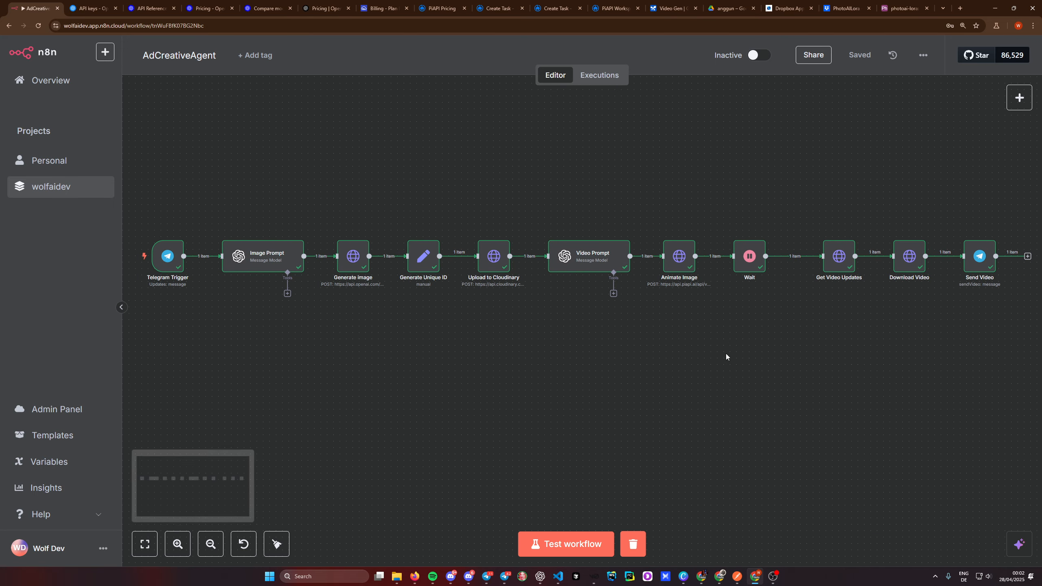